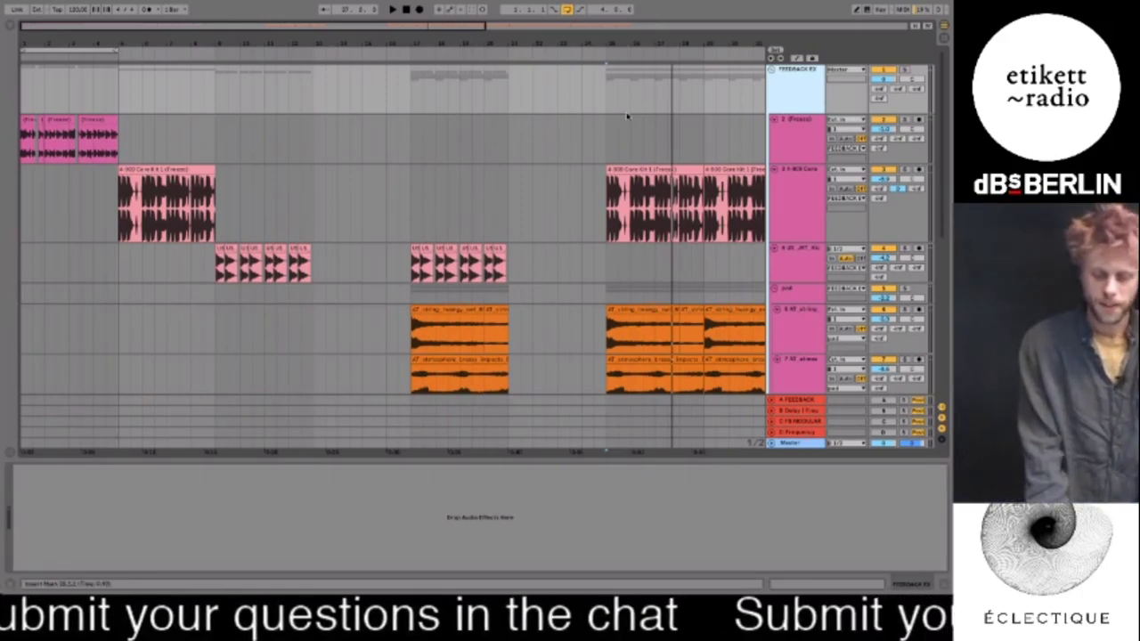
scroll(629, 117, down, 3)
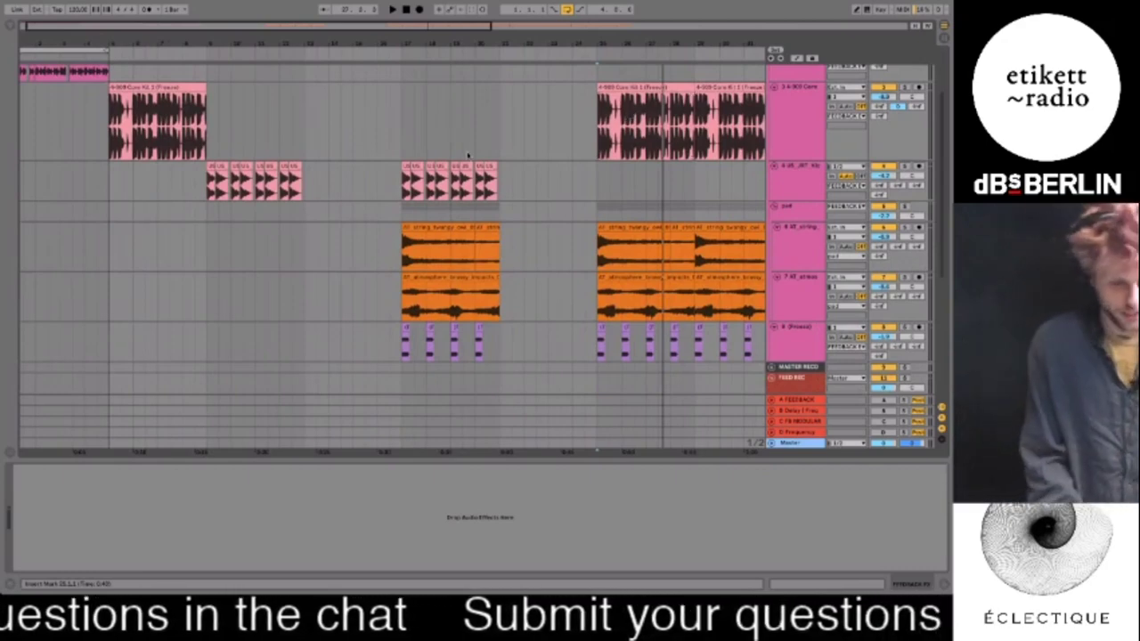
scroll(467, 156, up, 3)
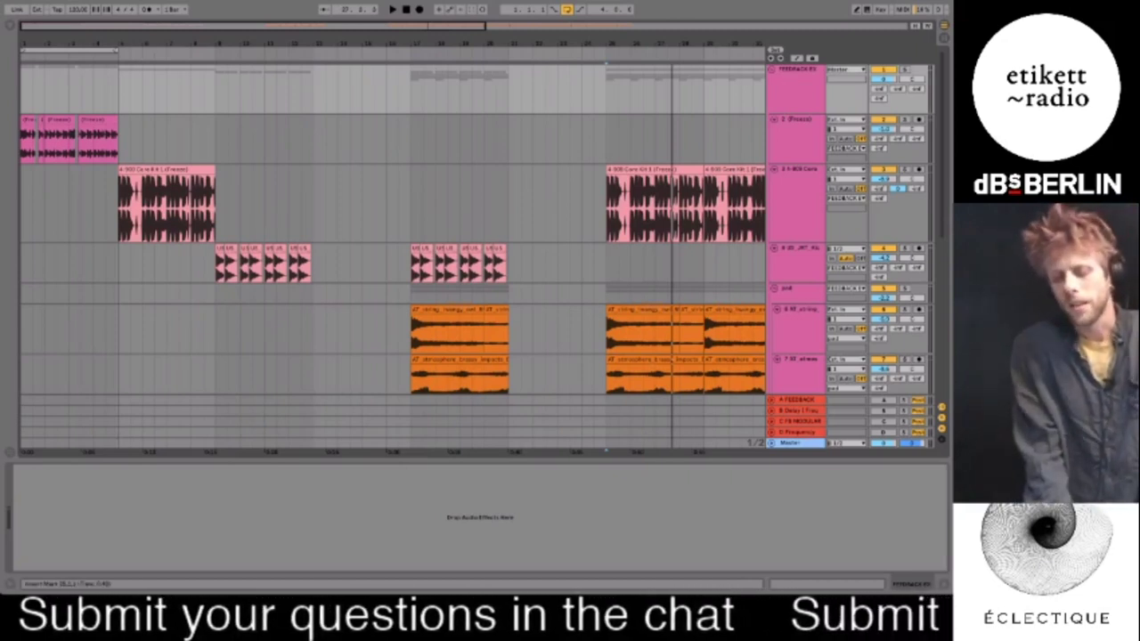
click(772, 73)
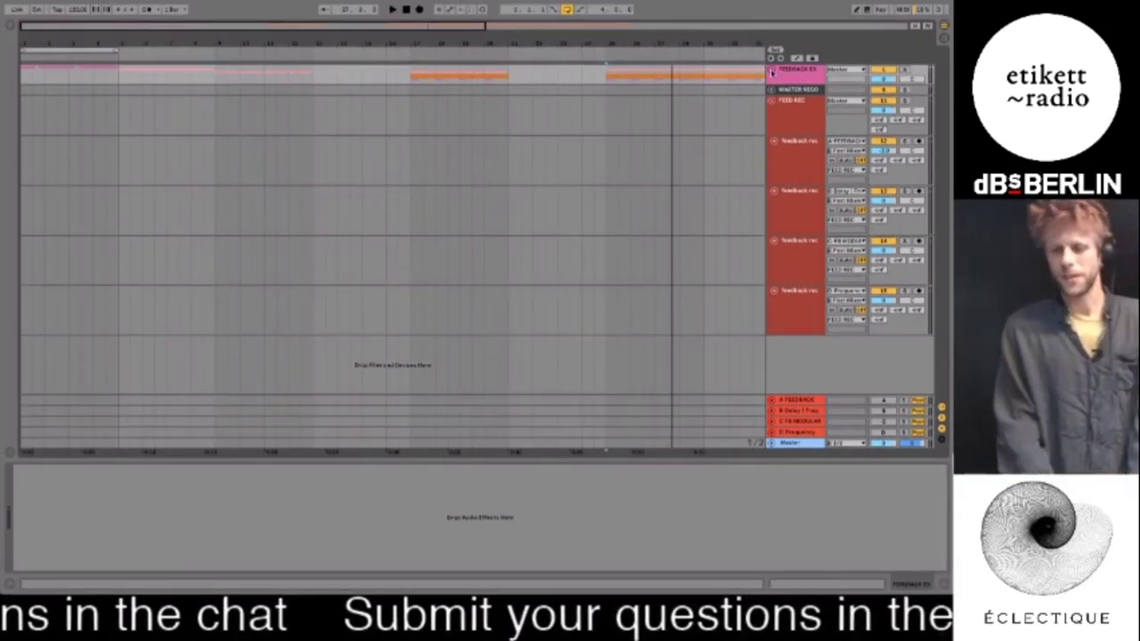
click(771, 72)
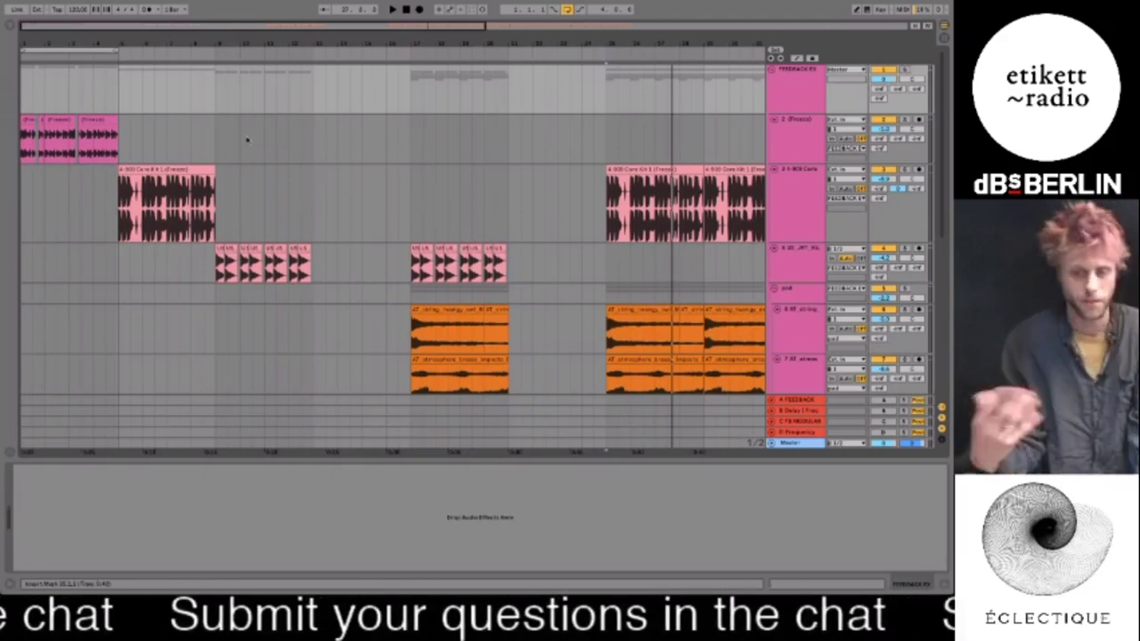
Loop a short section covering the tail of the last frozen clip on track 2 and the empty space after it
click(32, 130)
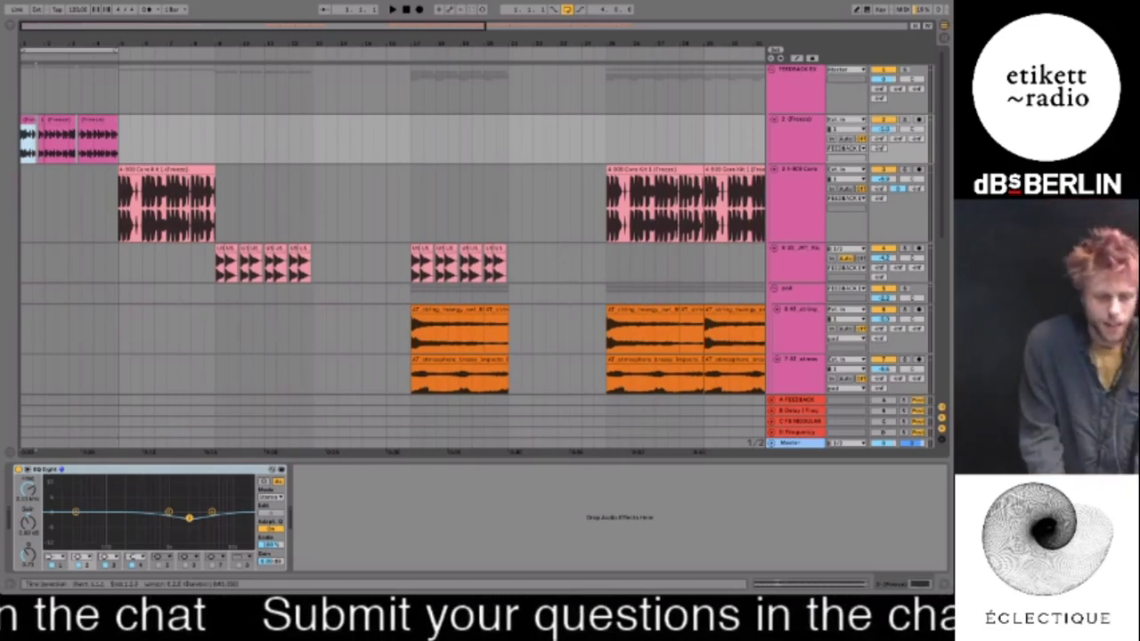
drag(78, 28, 79, 89)
drag(126, 137, 200, 145)
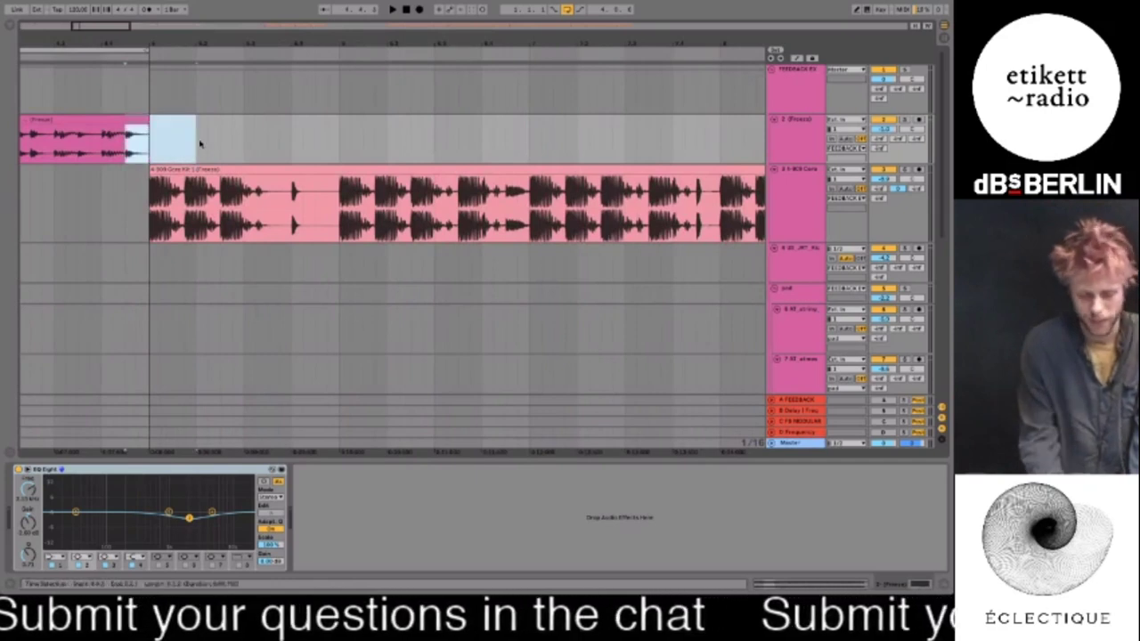
key(super+l)
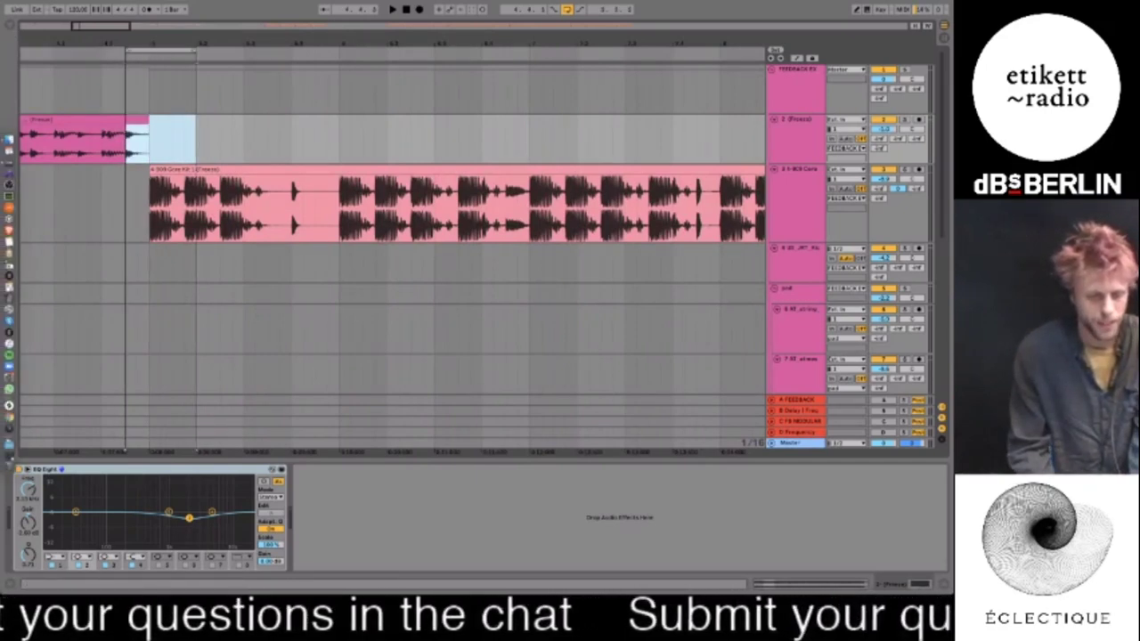
Show the browser's audio effects and add Echo after EQ Eight on the frozen track 2
click(10, 26)
click(34, 169)
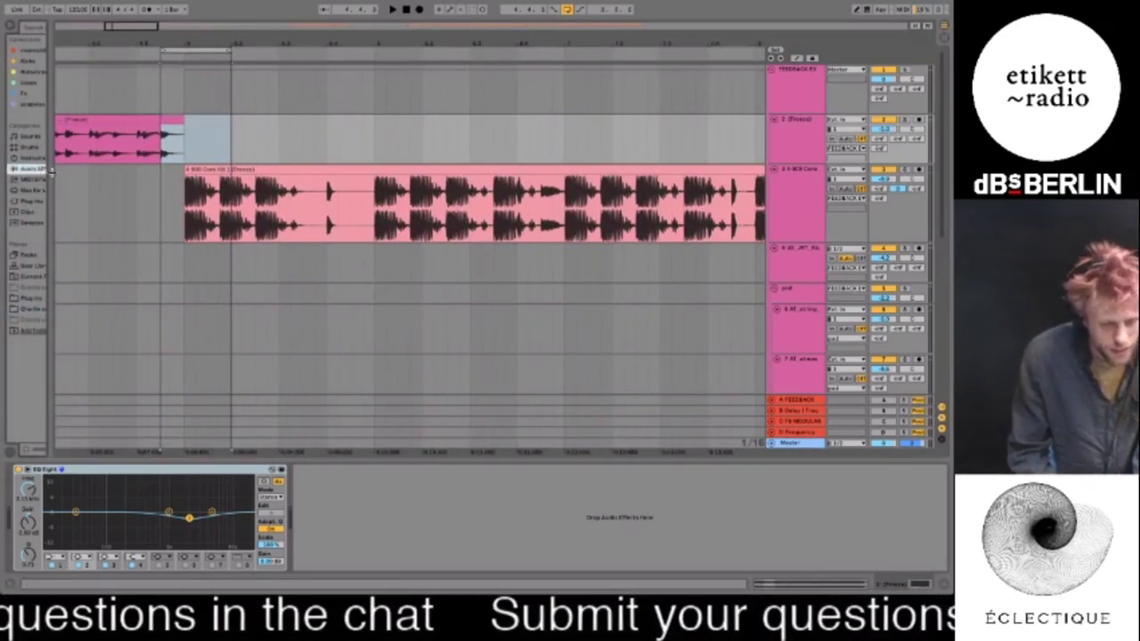
double_click(122, 190)
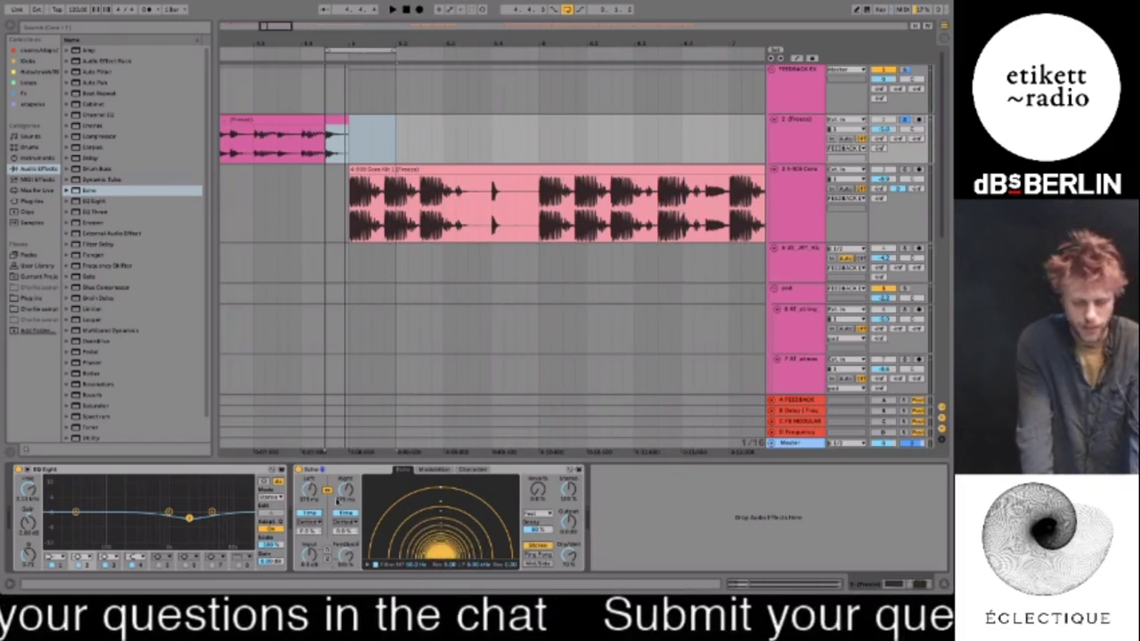
Play the loop while shortening Echo's delay time to a few milliseconds, and lower its feedback after stopping playback
key(space)
drag(310, 495, 310, 579)
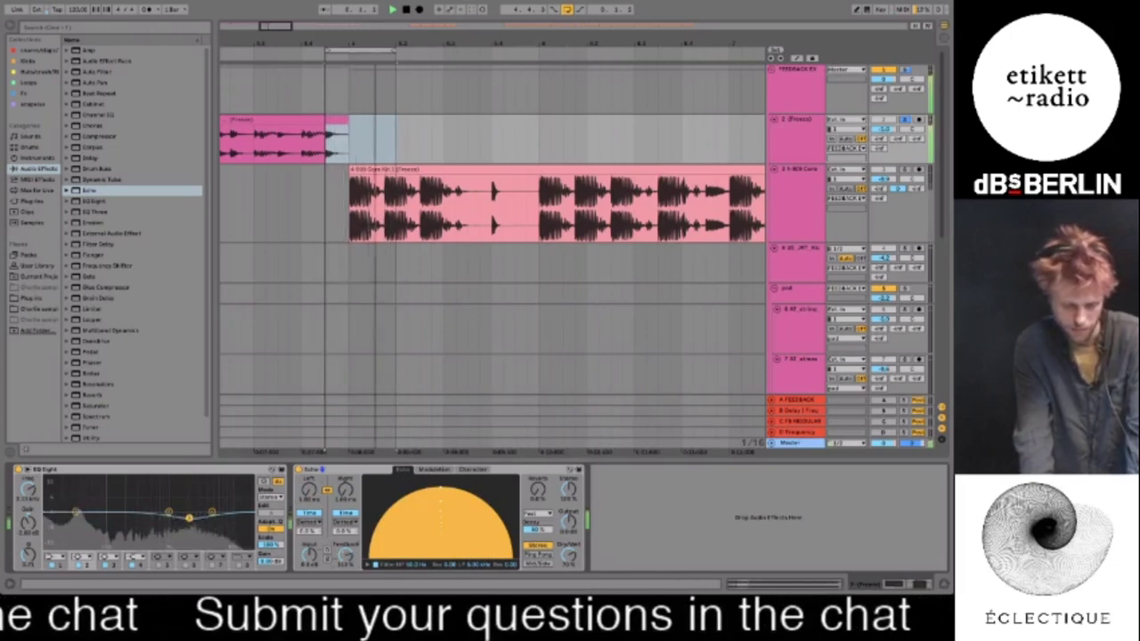
drag(310, 490, 310, 570)
key(space)
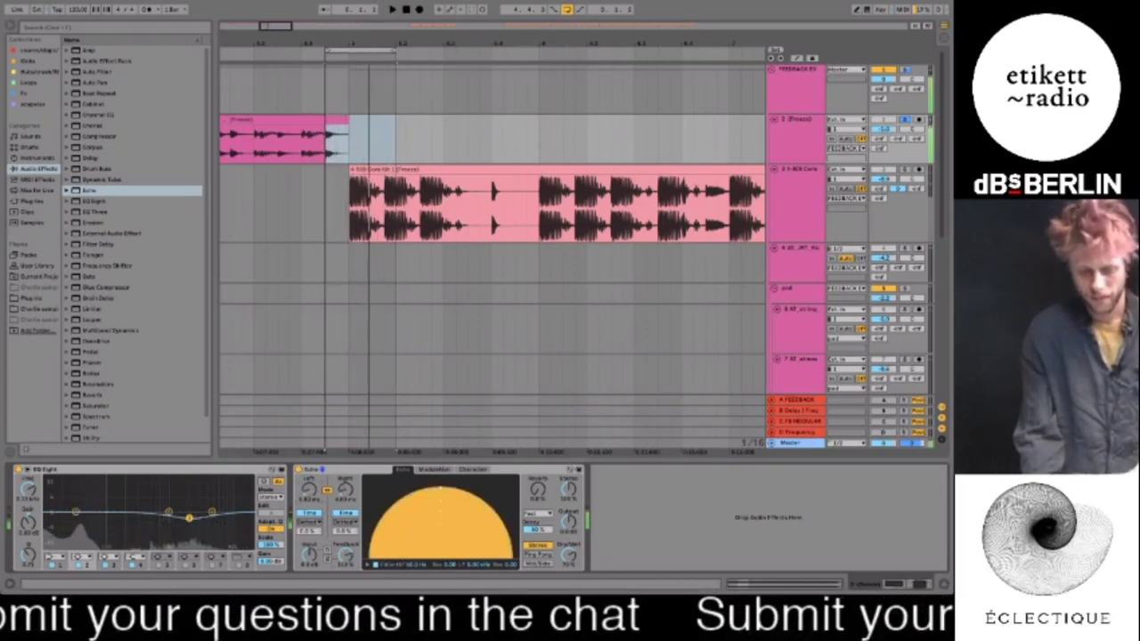
drag(345, 554, 345, 628)
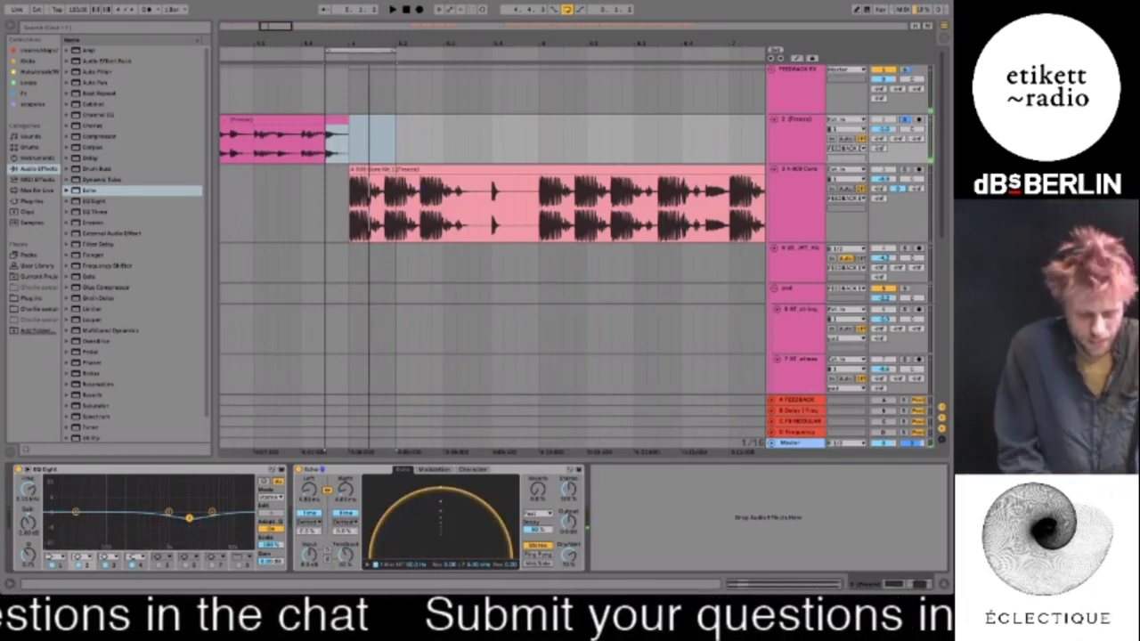
Delete the Echo device from the frozen track 2
click(375, 469)
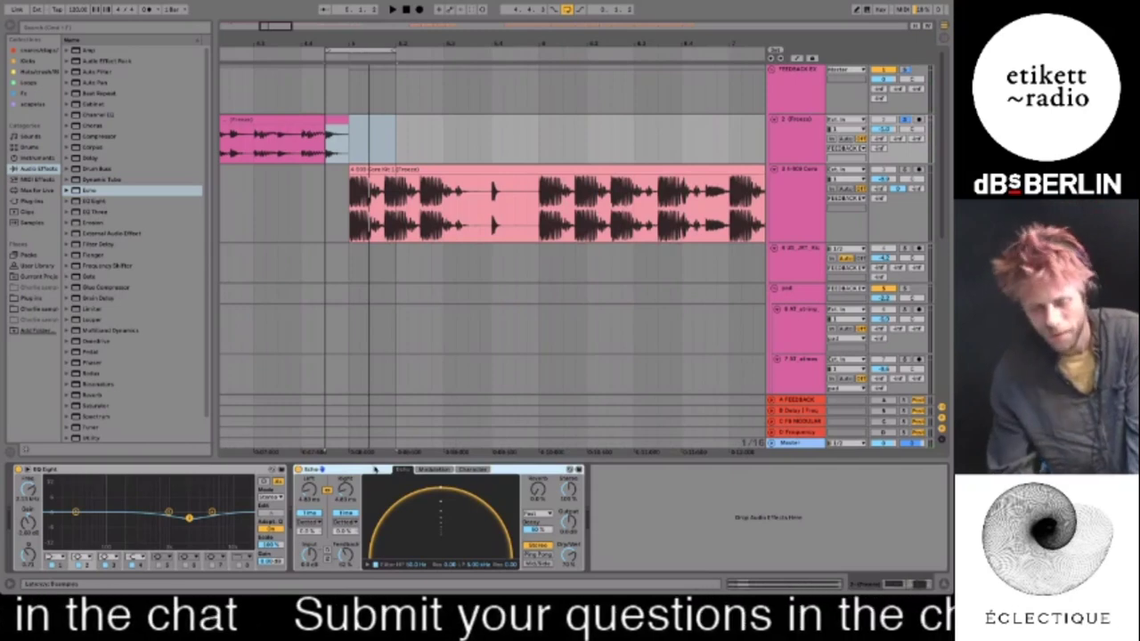
key(Delete)
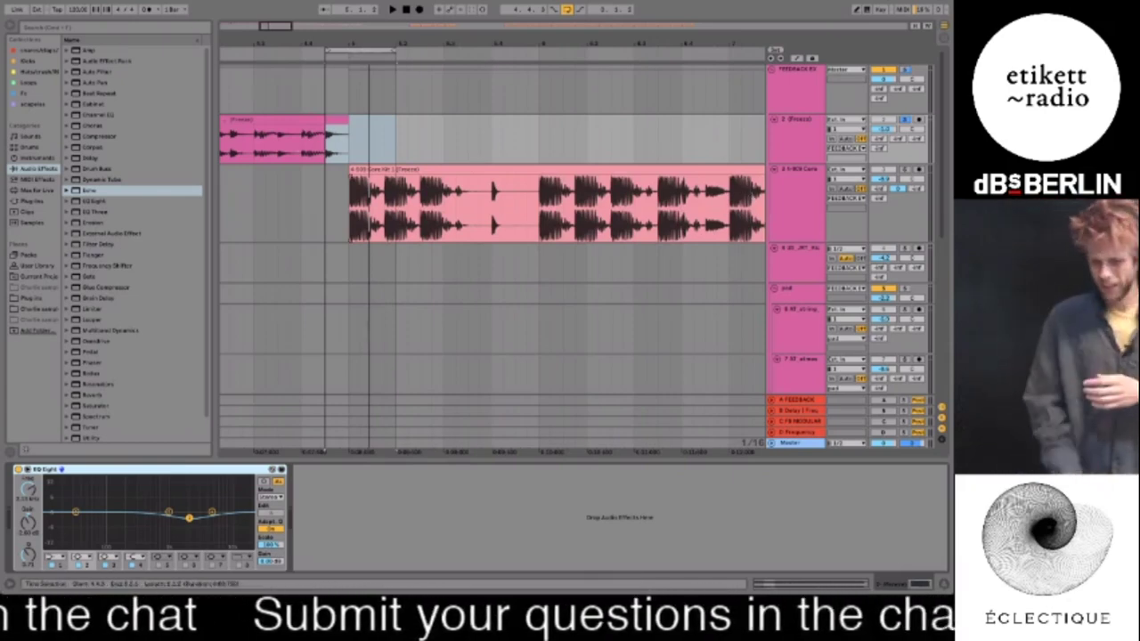
Insert a new return track below return D and unfold it
click(797, 400)
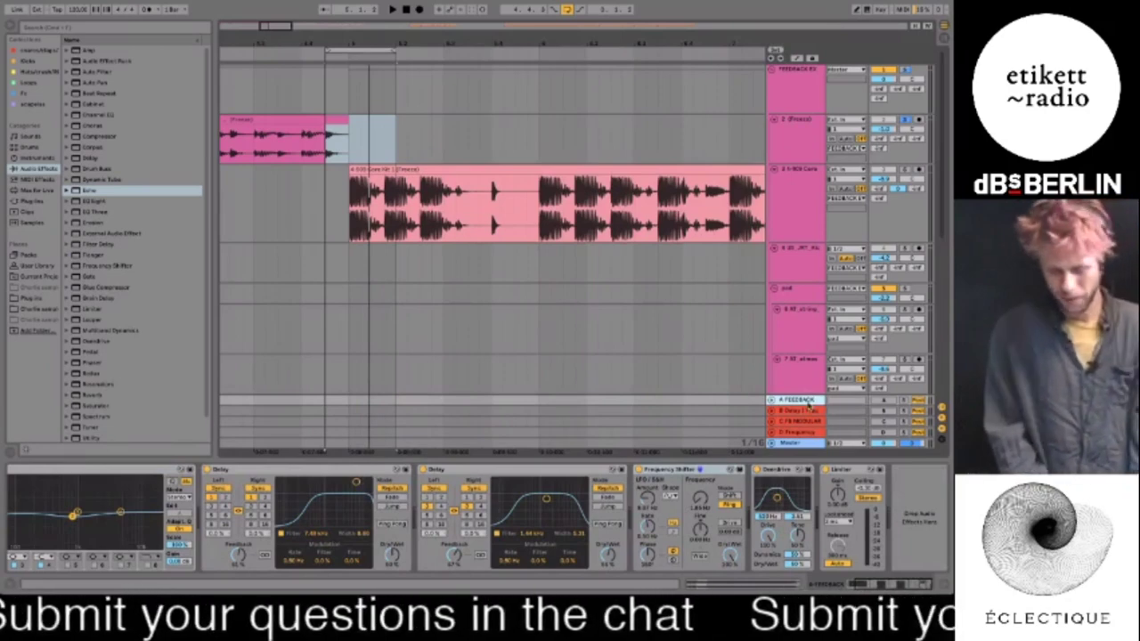
click(797, 432)
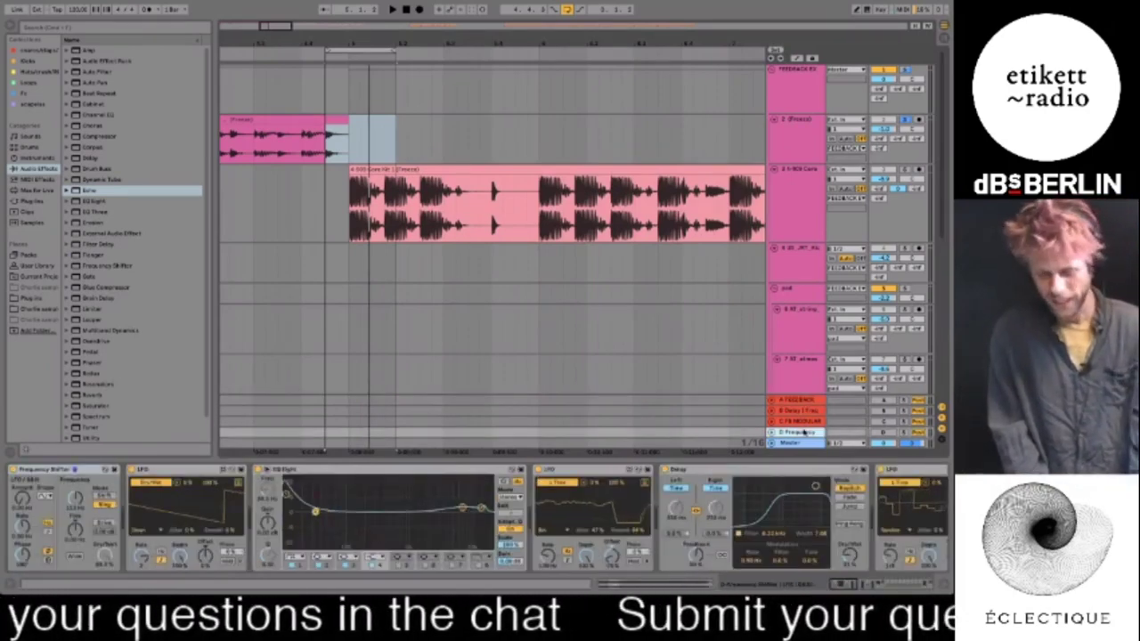
right_click(806, 432)
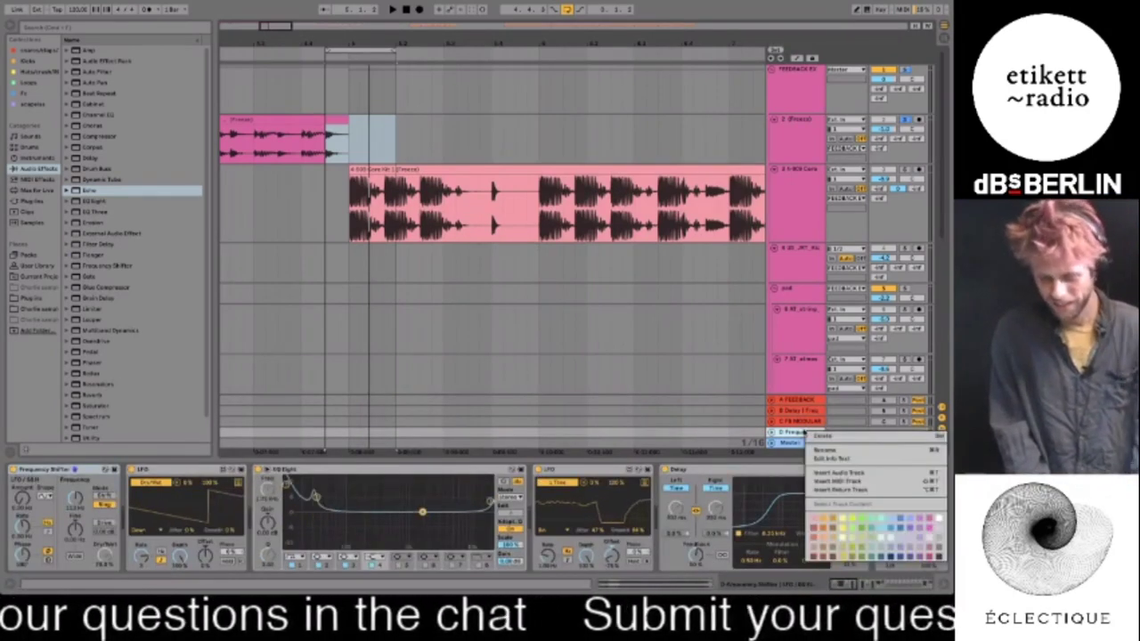
click(827, 490)
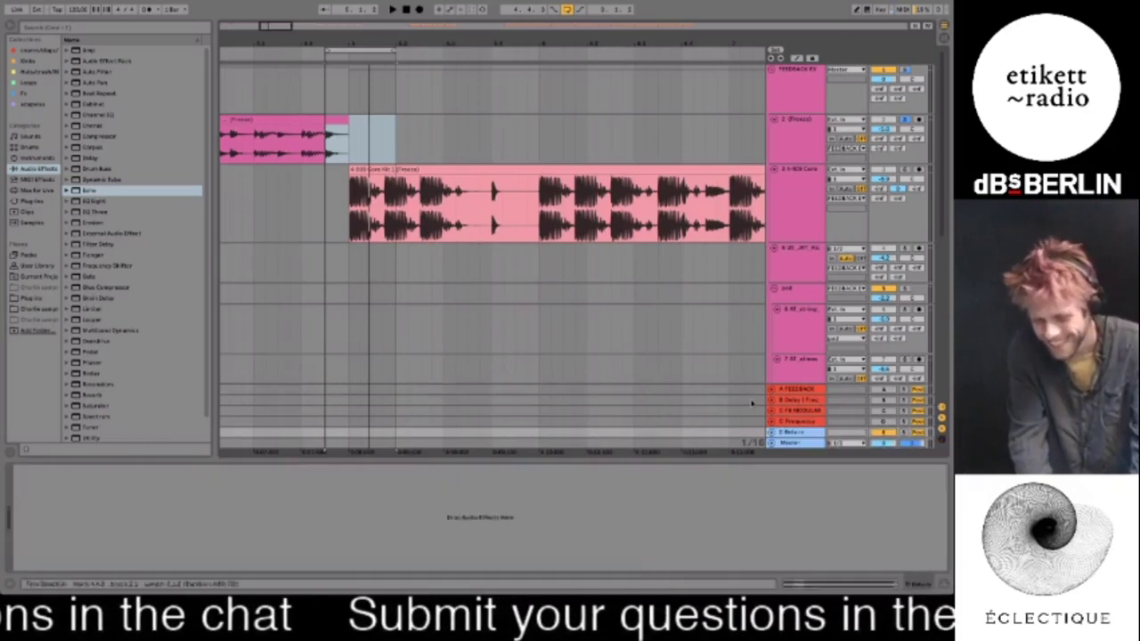
click(772, 432)
Select the first three bars across the FEEDBACK EX group and loop that range
scroll(500, 140, left, 7)
scroll(500, 140, down, 1)
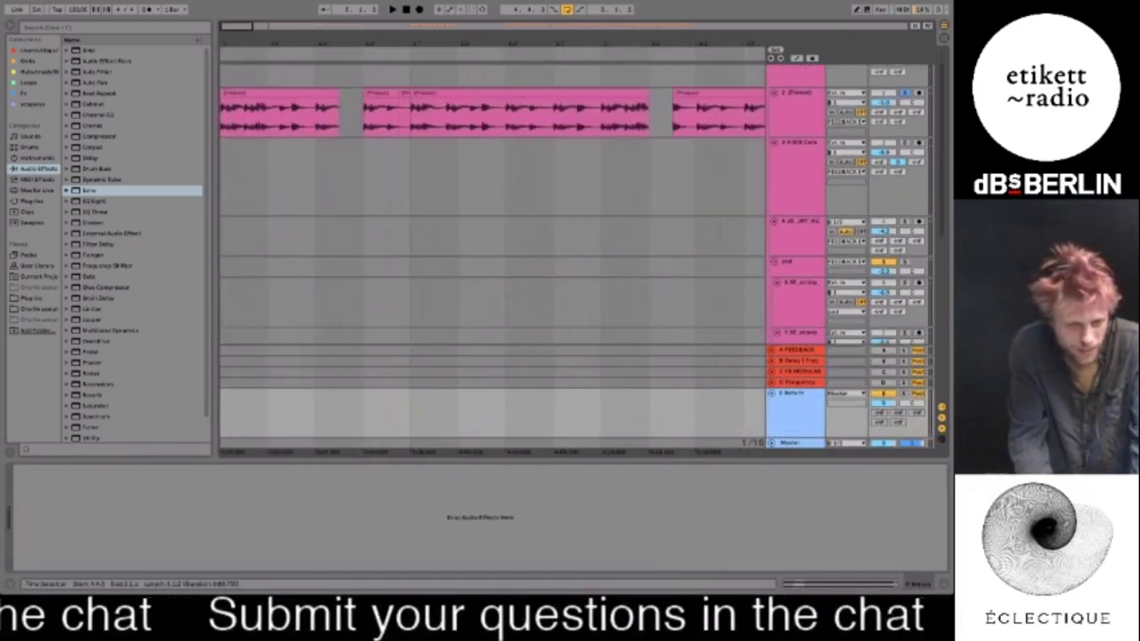
scroll(500, 140, up, 1)
drag(236, 26, 235, 9)
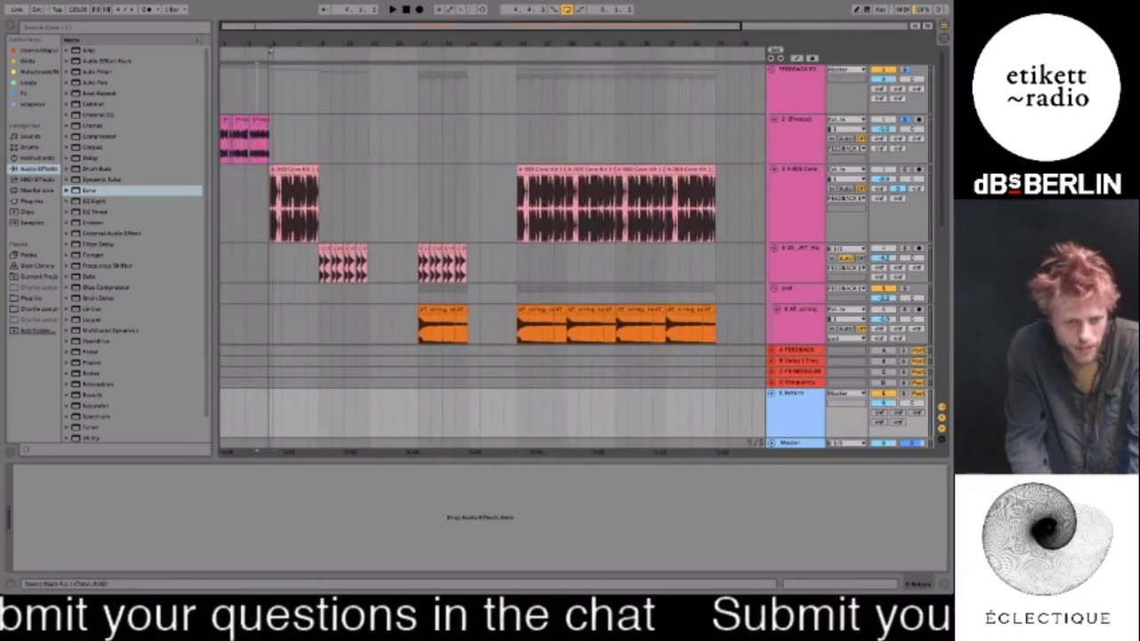
drag(258, 82, 183, 82)
key(super+l)
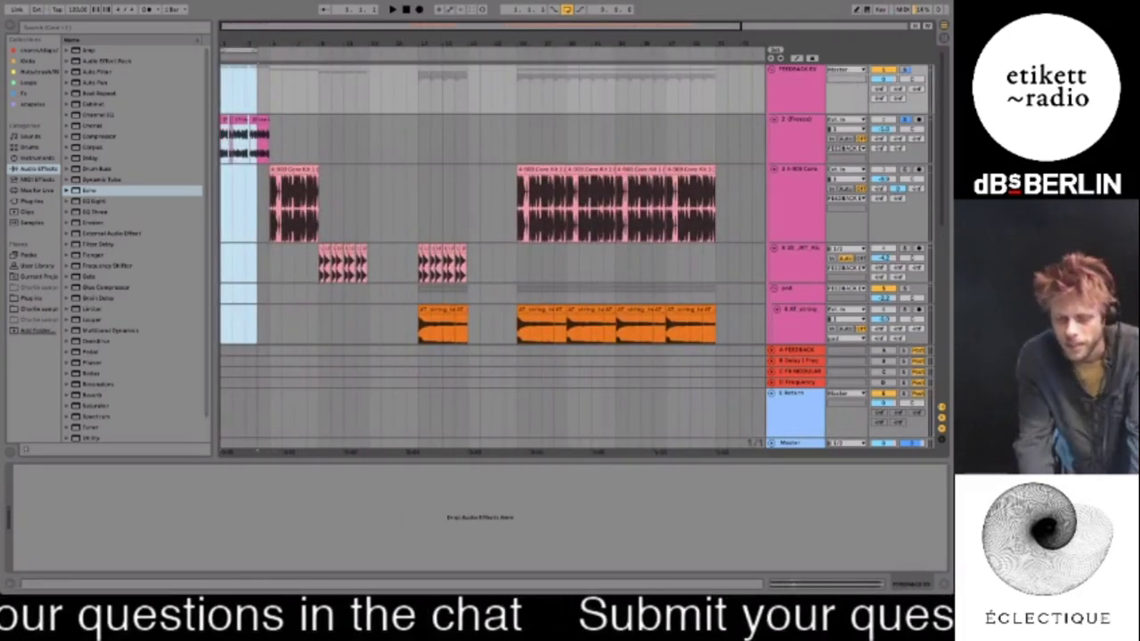
Build an effect chain on the new return track E with Delay, Overdrive and Limiter in that order
click(795, 396)
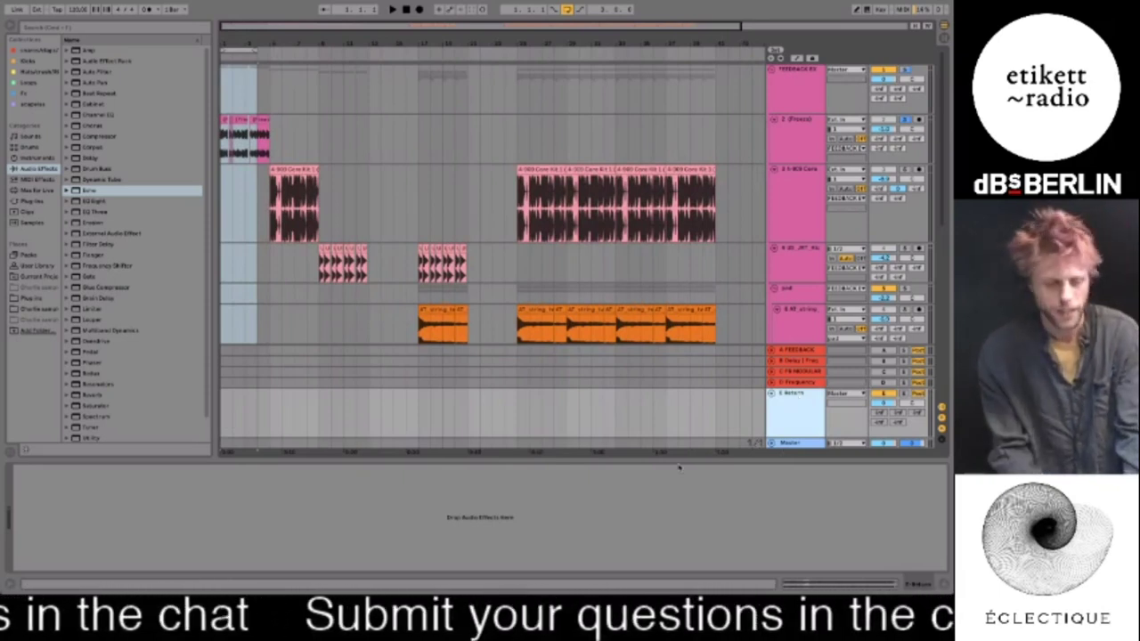
scroll(163, 401, down, 1)
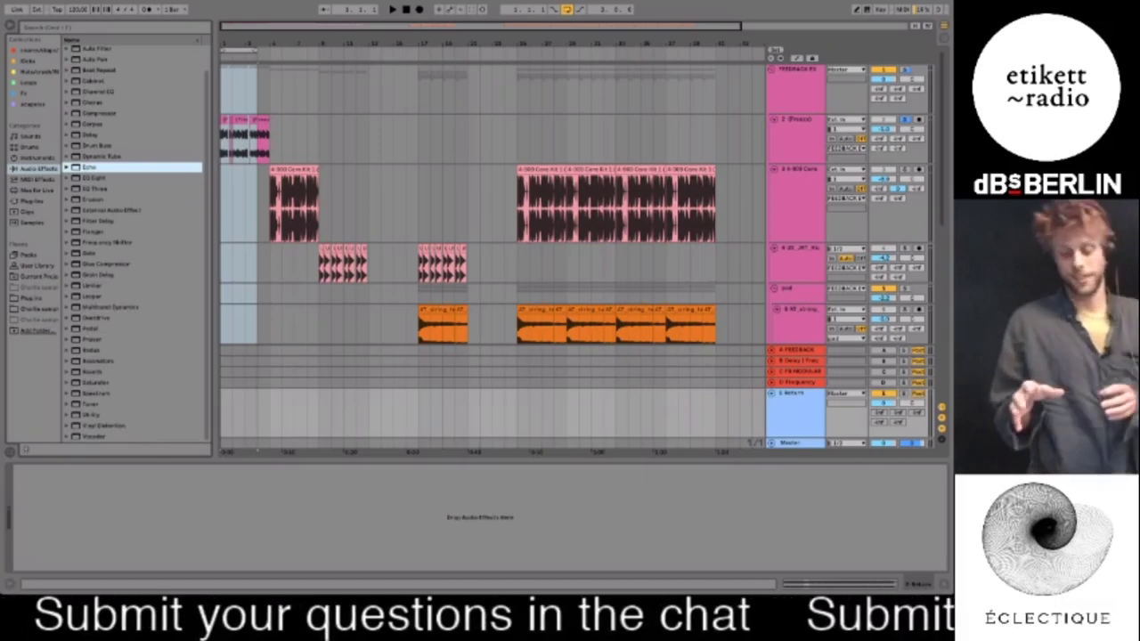
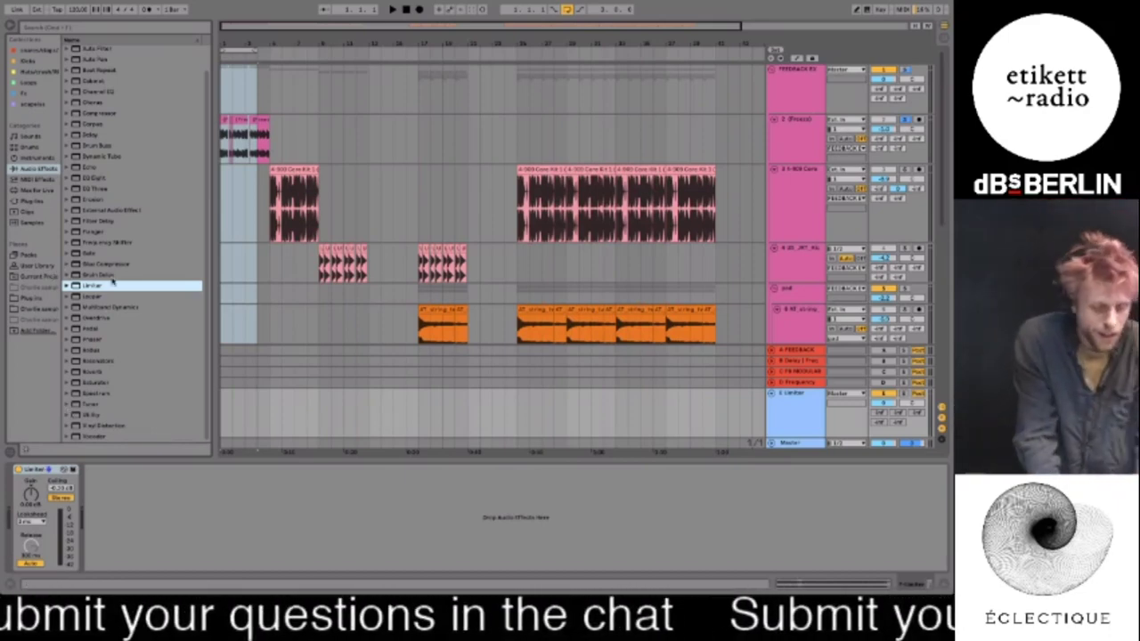
key(z)
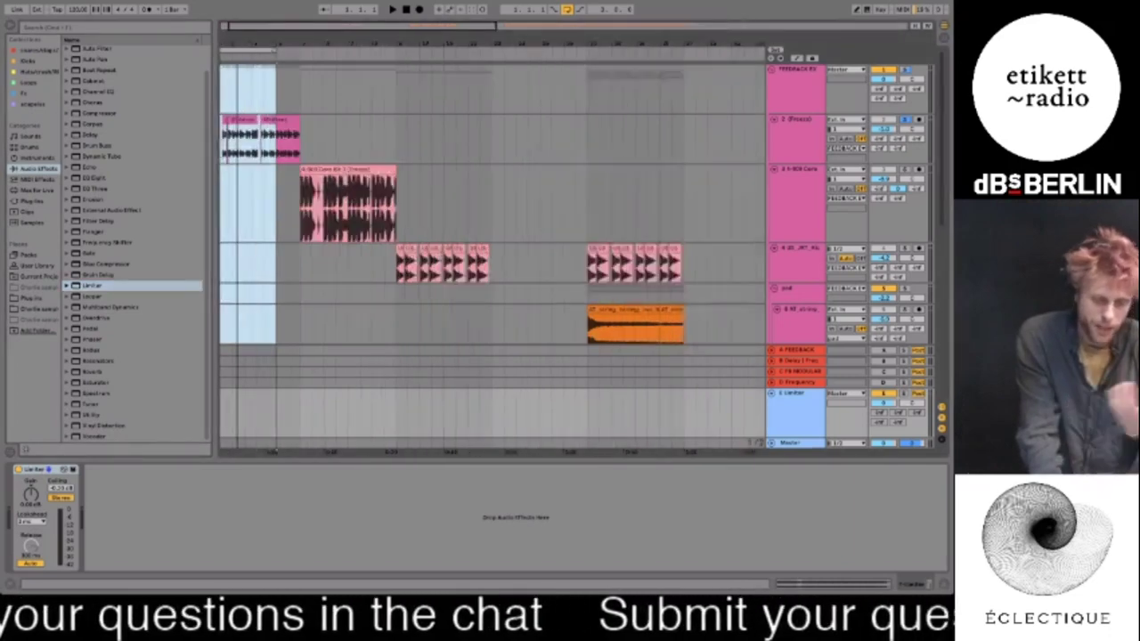
double_click(101, 134)
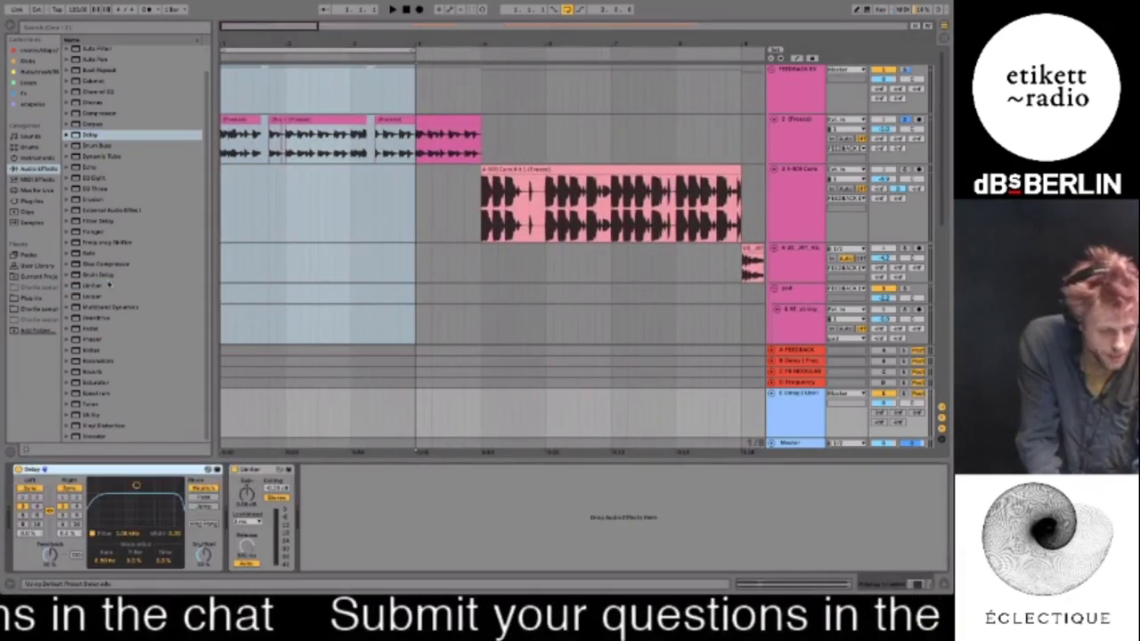
drag(95, 318, 239, 490)
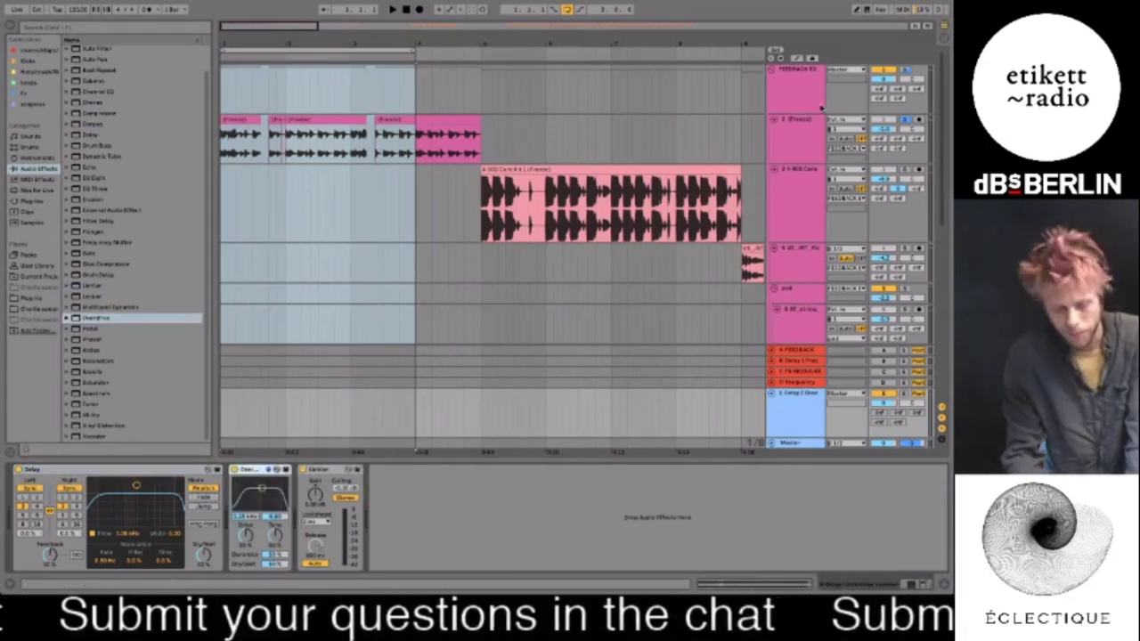
Play the loop while trying out the frozen track 2's send to return E, and stop playback
click(806, 124)
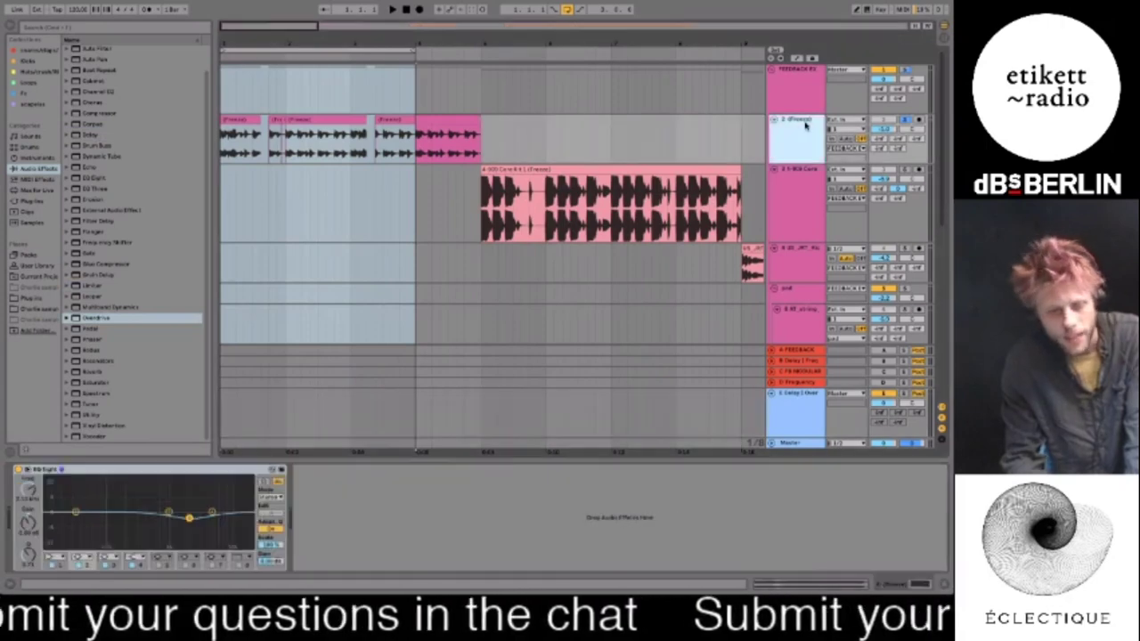
key(space)
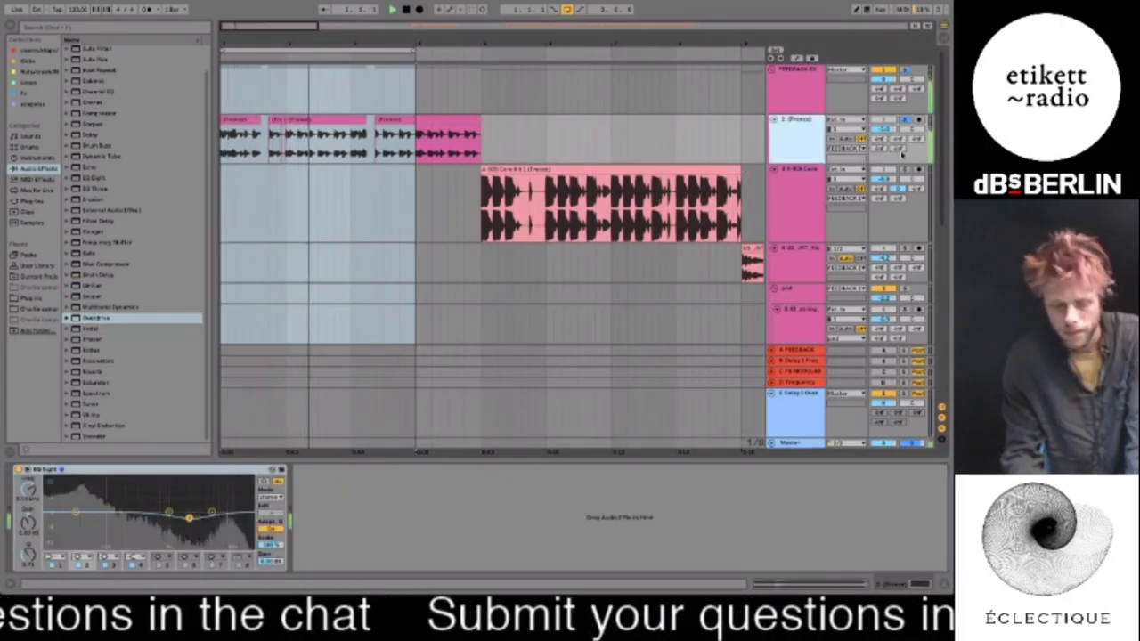
click(898, 148)
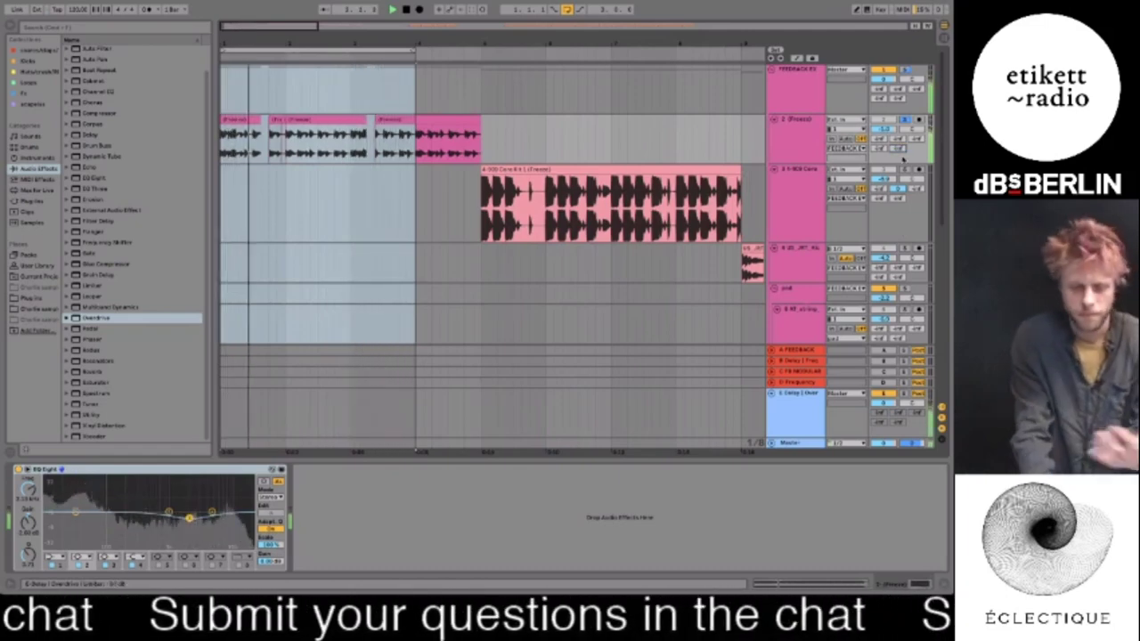
key(space)
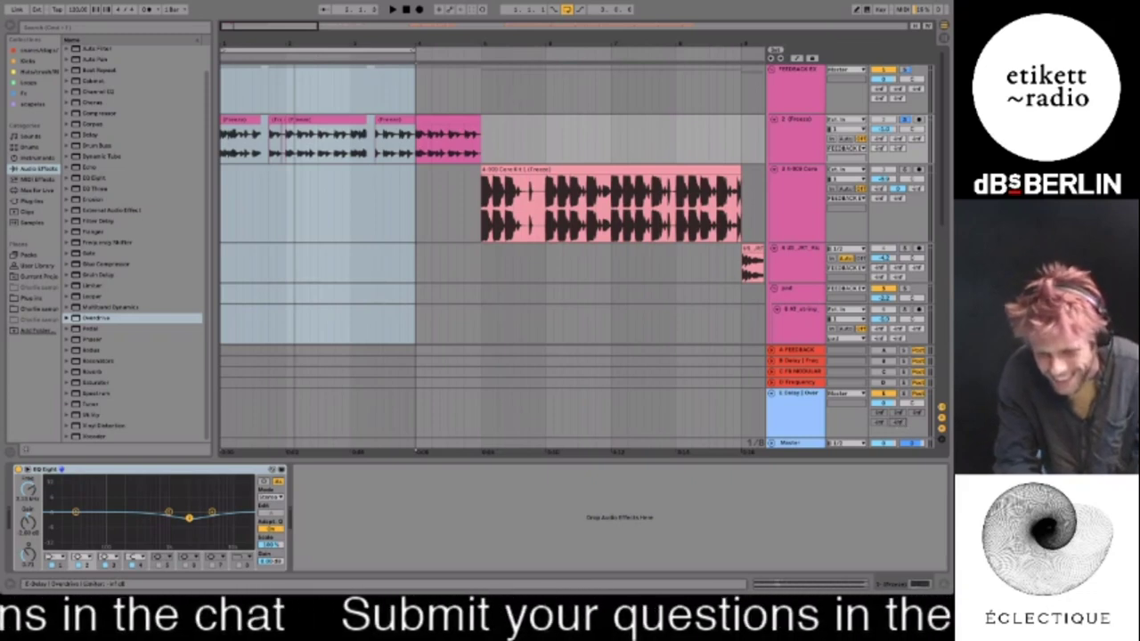
Enable return E's send to itself in the Session View mixer and go back to the Arrangement View
key(Tab)
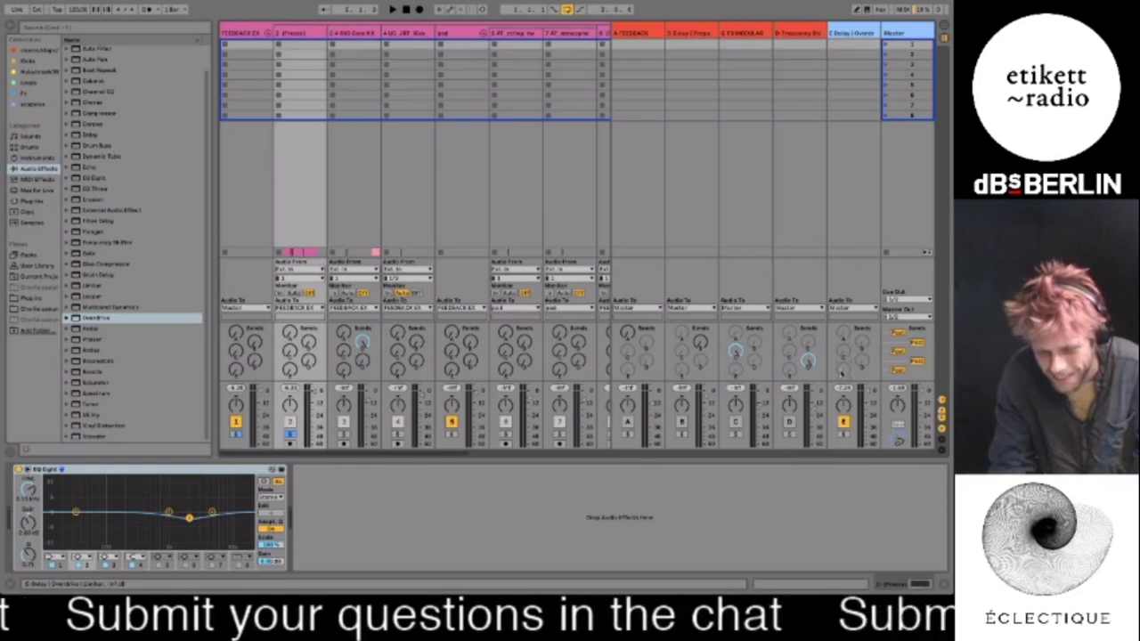
right_click(842, 373)
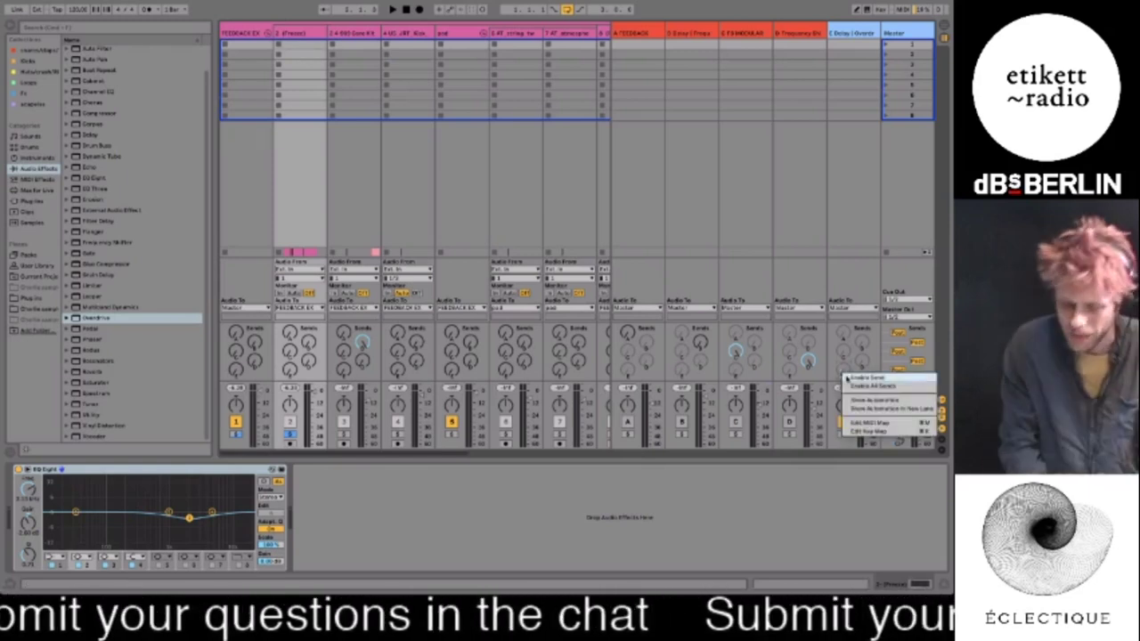
click(847, 378)
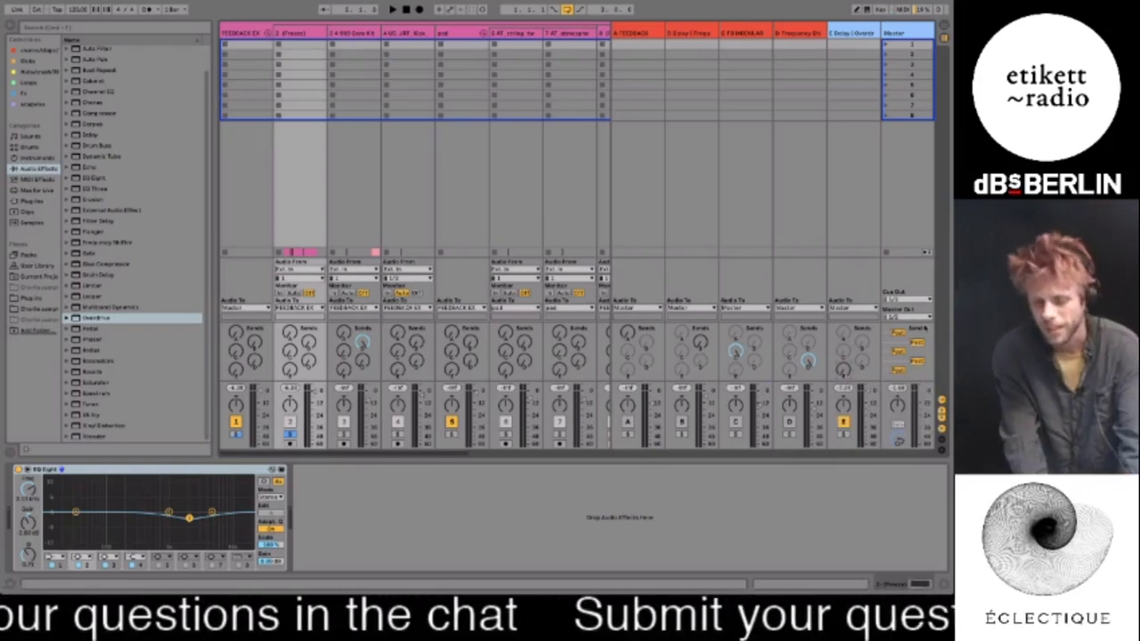
key(Tab)
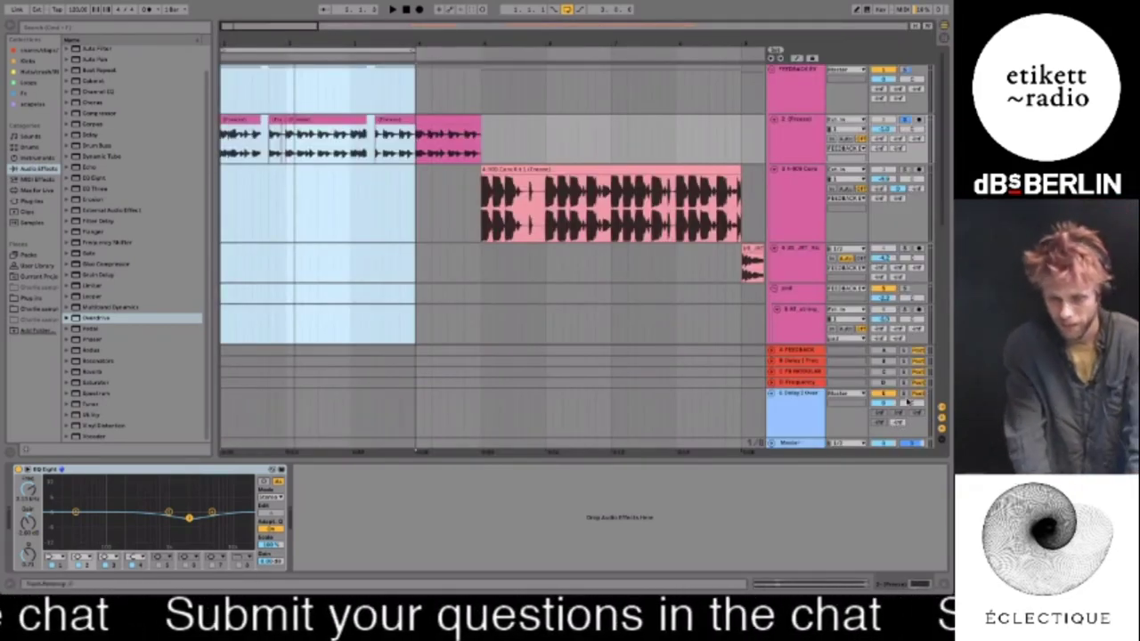
Play the loop while raising return E's send to itself, stop playback, and lower that send back to -inf
key(space)
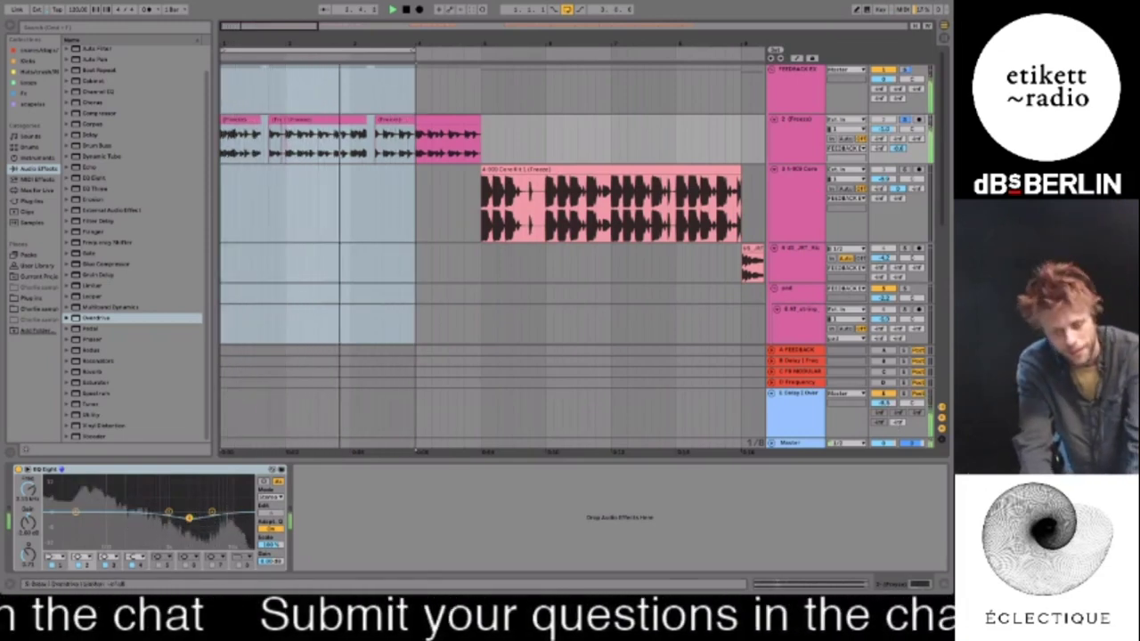
drag(897, 422, 897, 392)
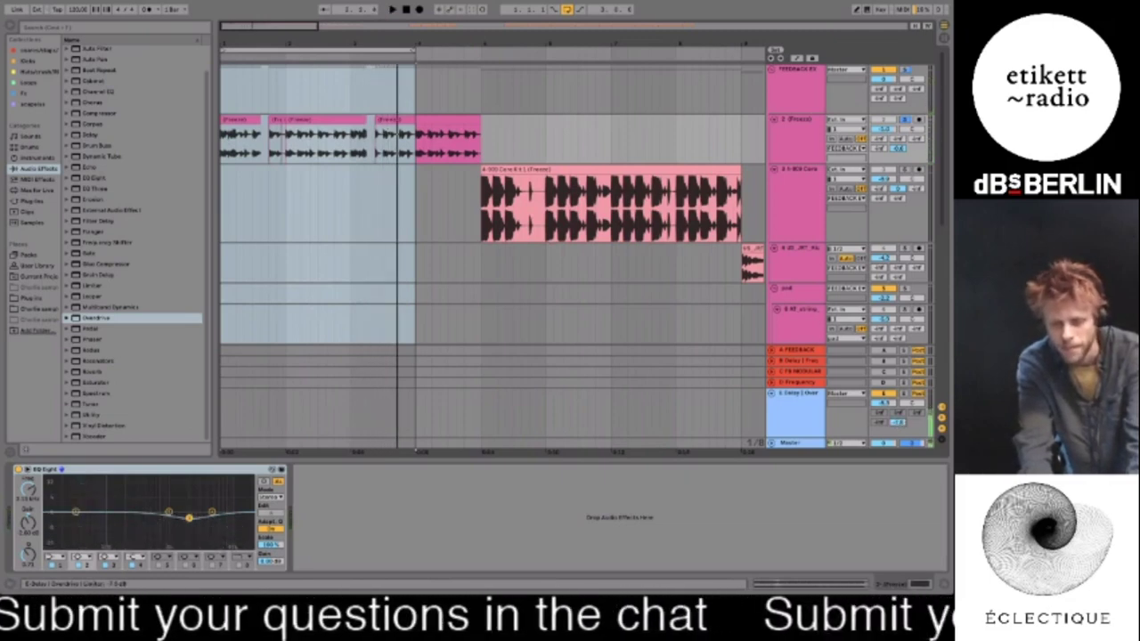
click(841, 408)
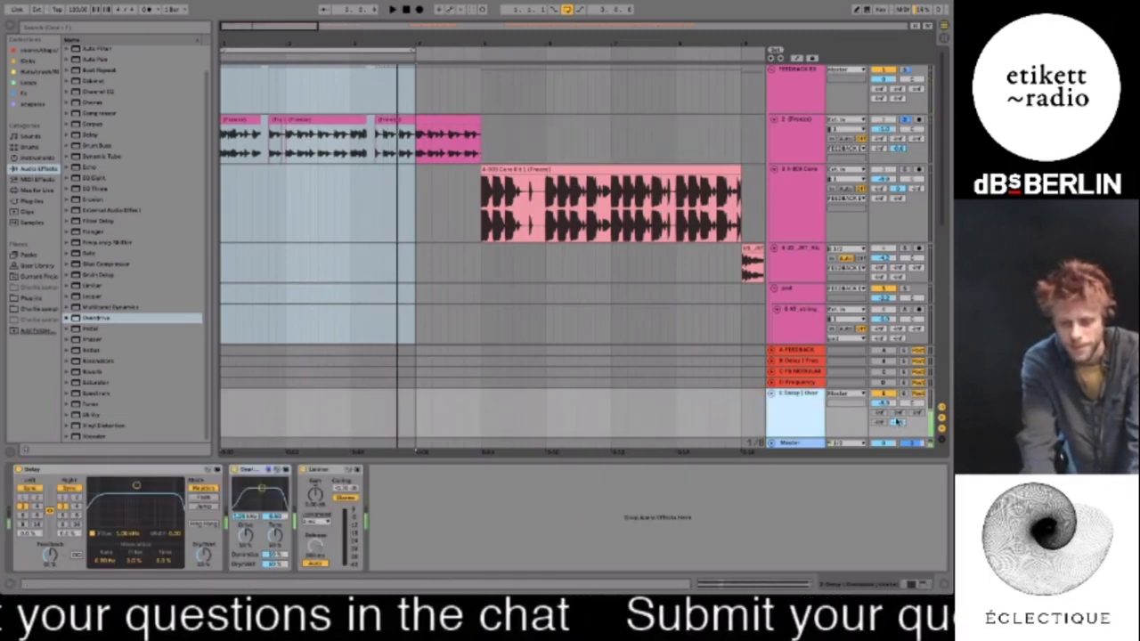
click(896, 422)
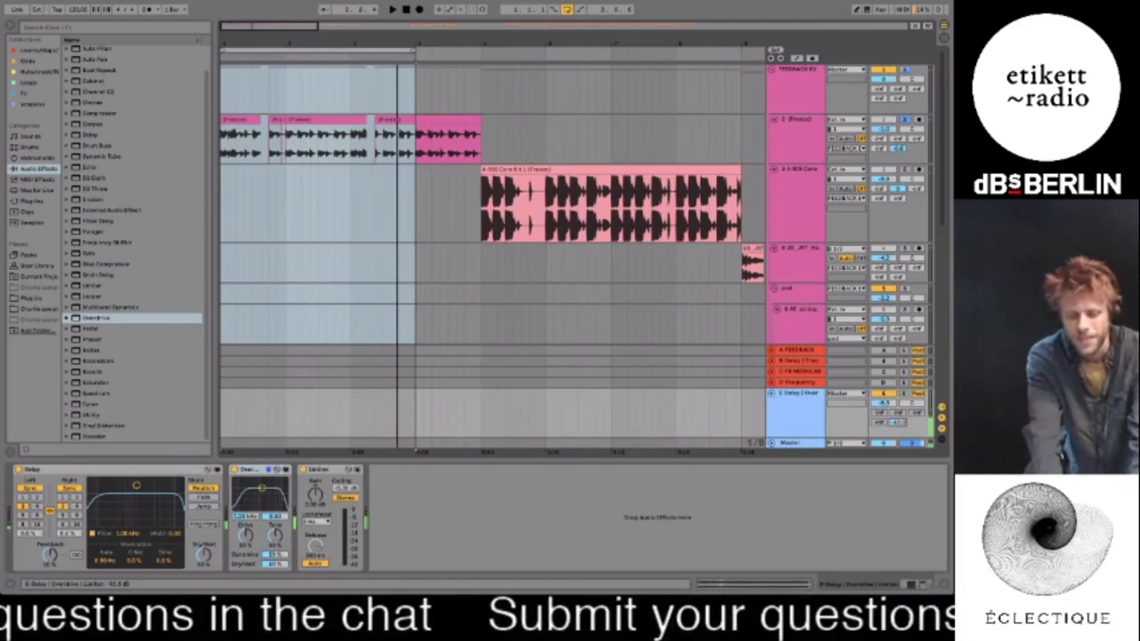
drag(898, 422, 898, 437)
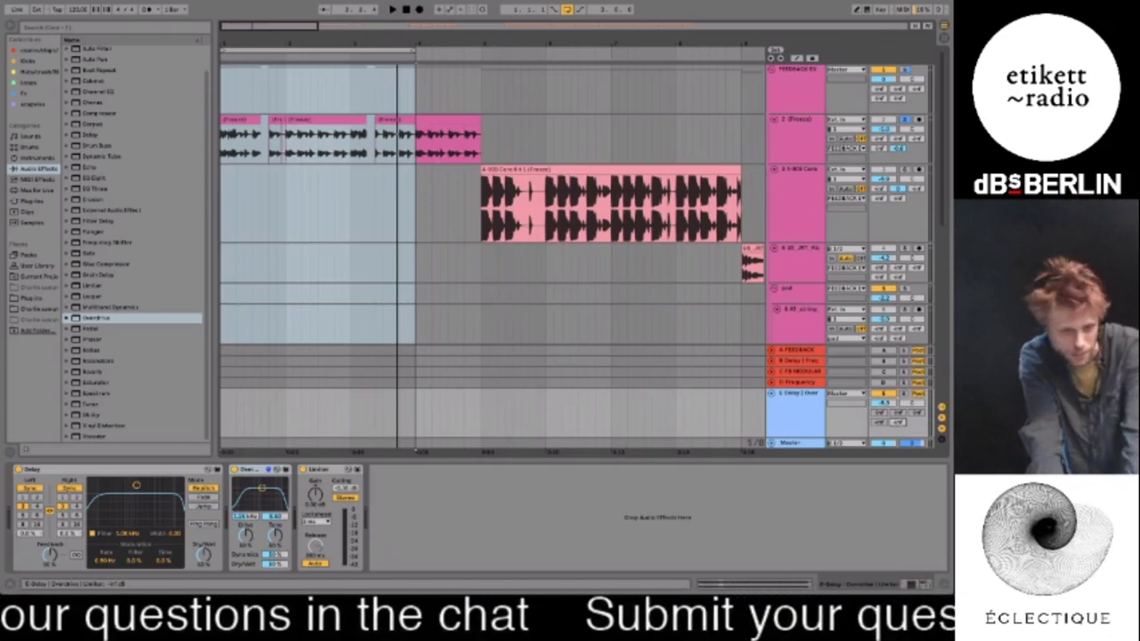
Switch return E's Delay from Sync to Time on both sides and lower the Overdrive's filter frequency while auditioning the loop
key(space)
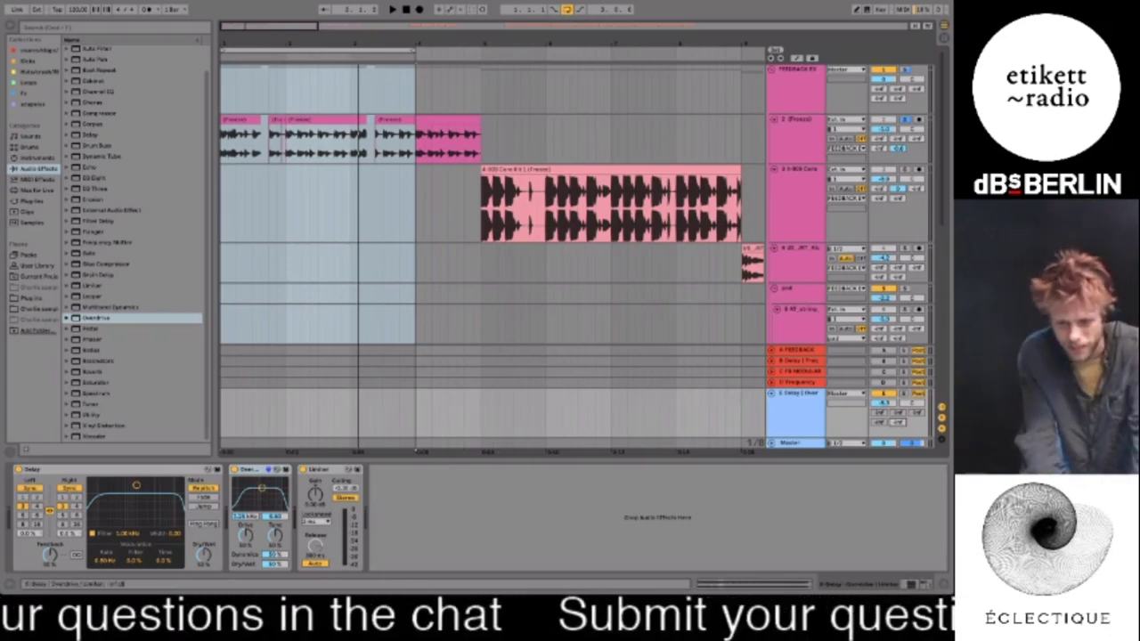
key(space)
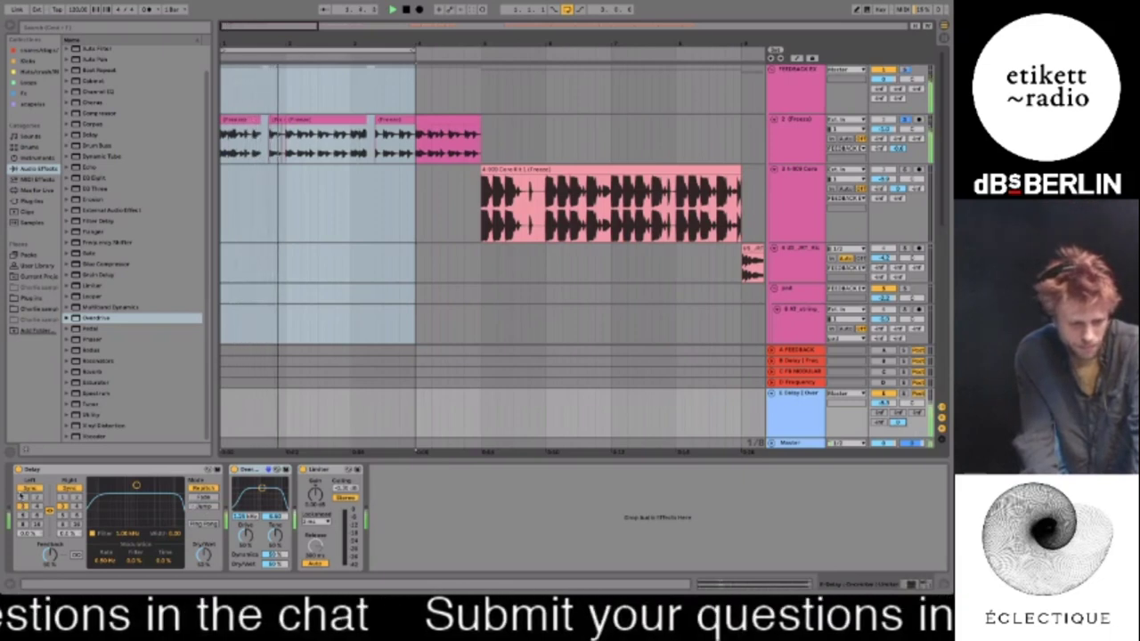
click(24, 489)
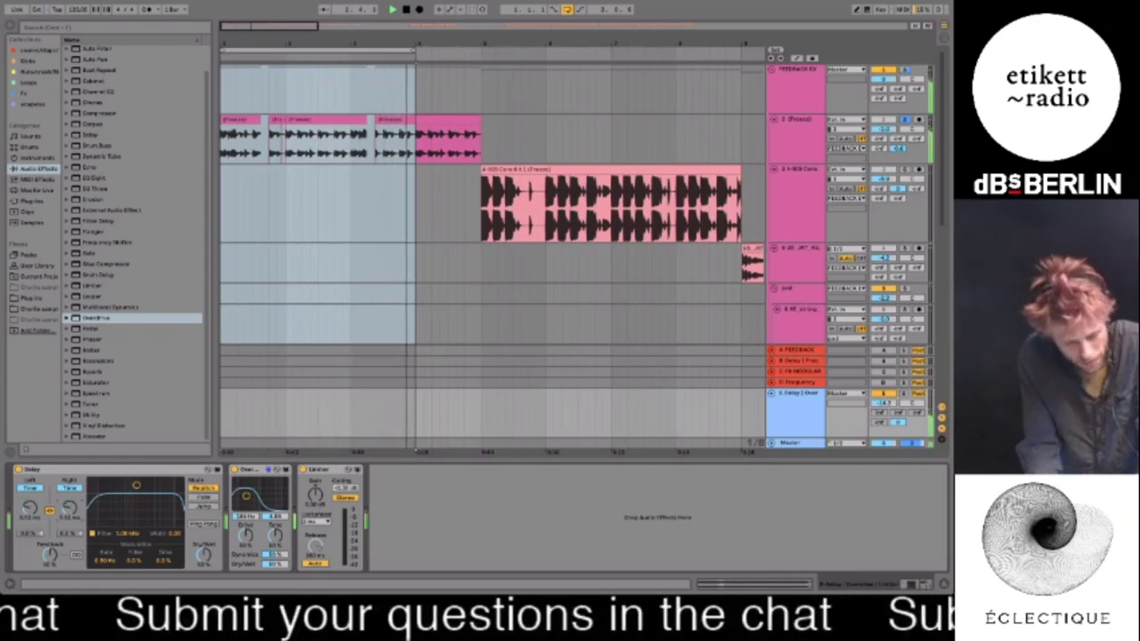
key(space)
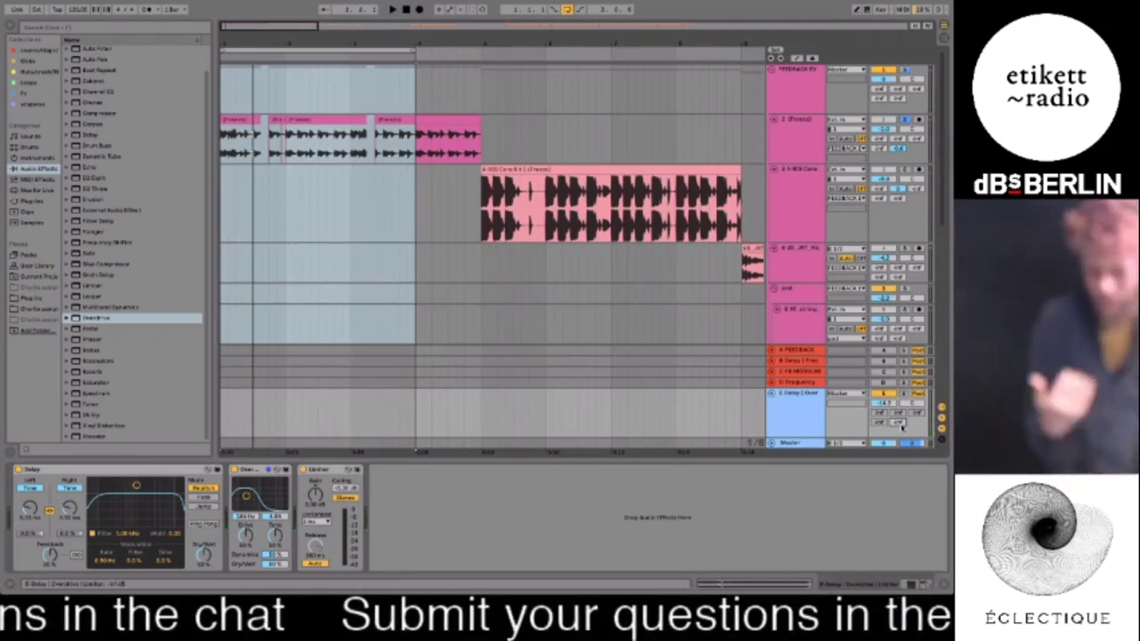
drag(247, 498, 246, 506)
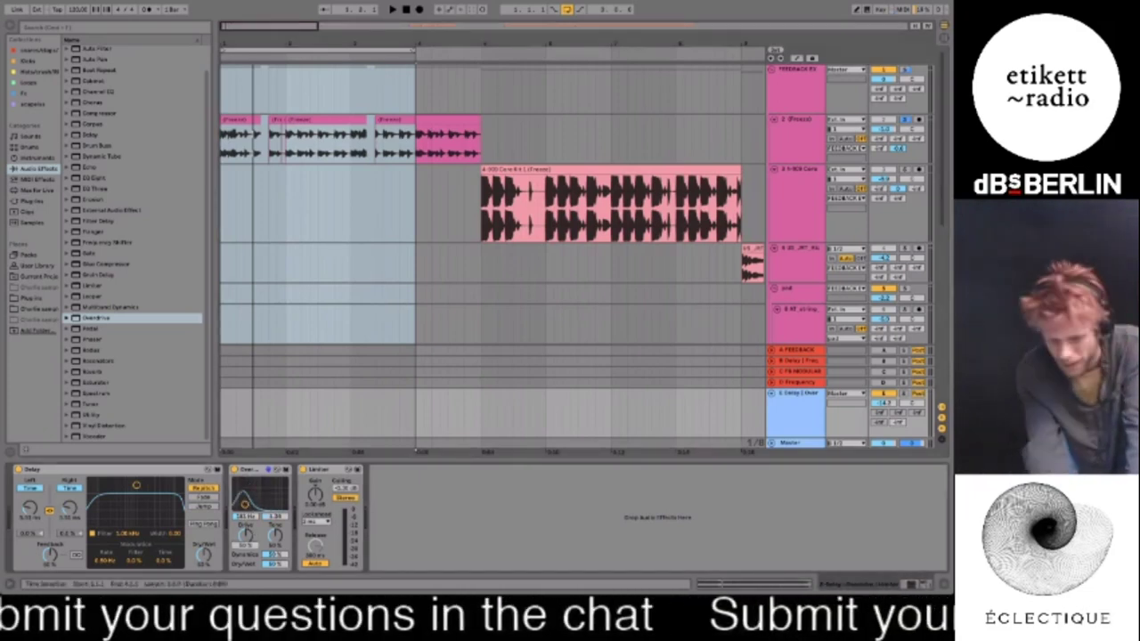
key(space)
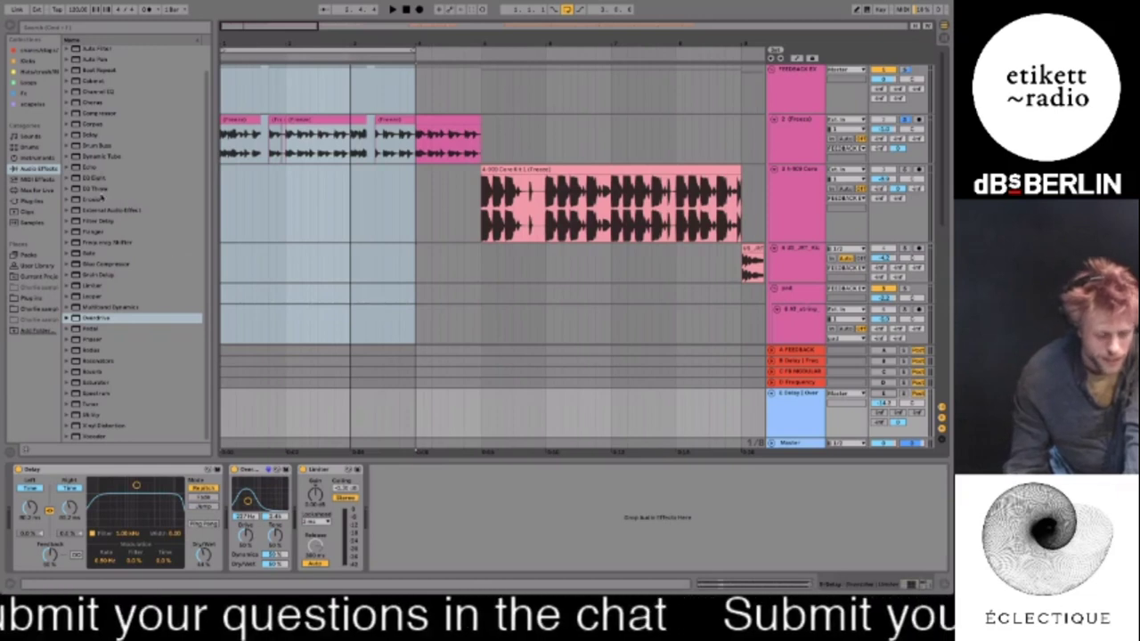
Insert Frequency Shifter and Erosion between Delay and Overdrive on return E, and audition the extended chain with the loop
click(90, 201)
drag(93, 198, 222, 550)
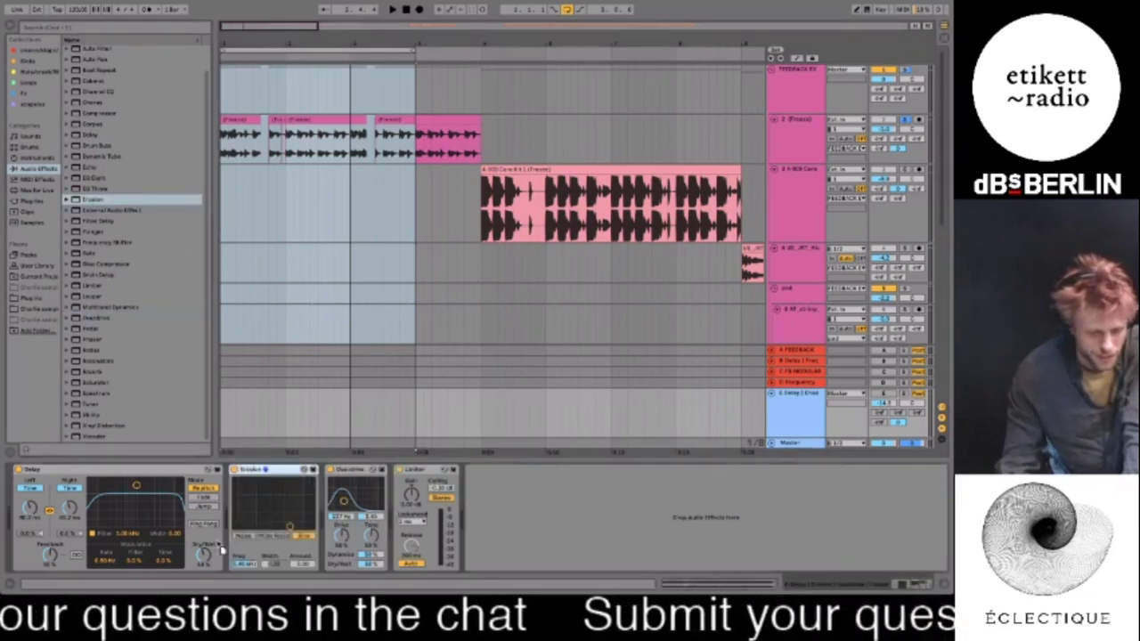
drag(125, 243, 230, 492)
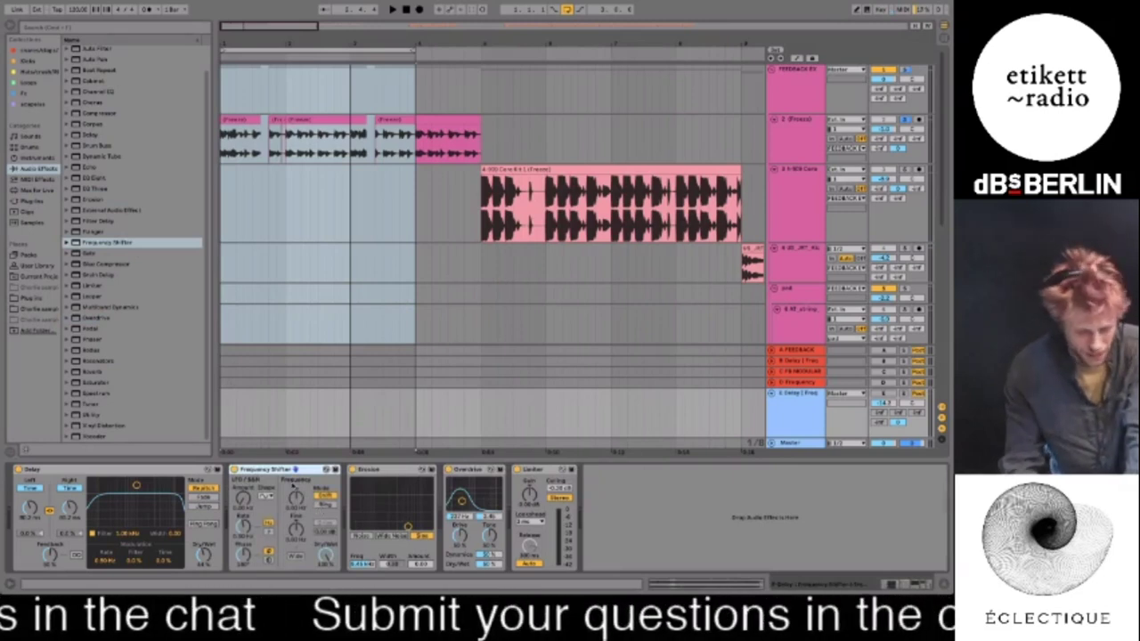
key(space)
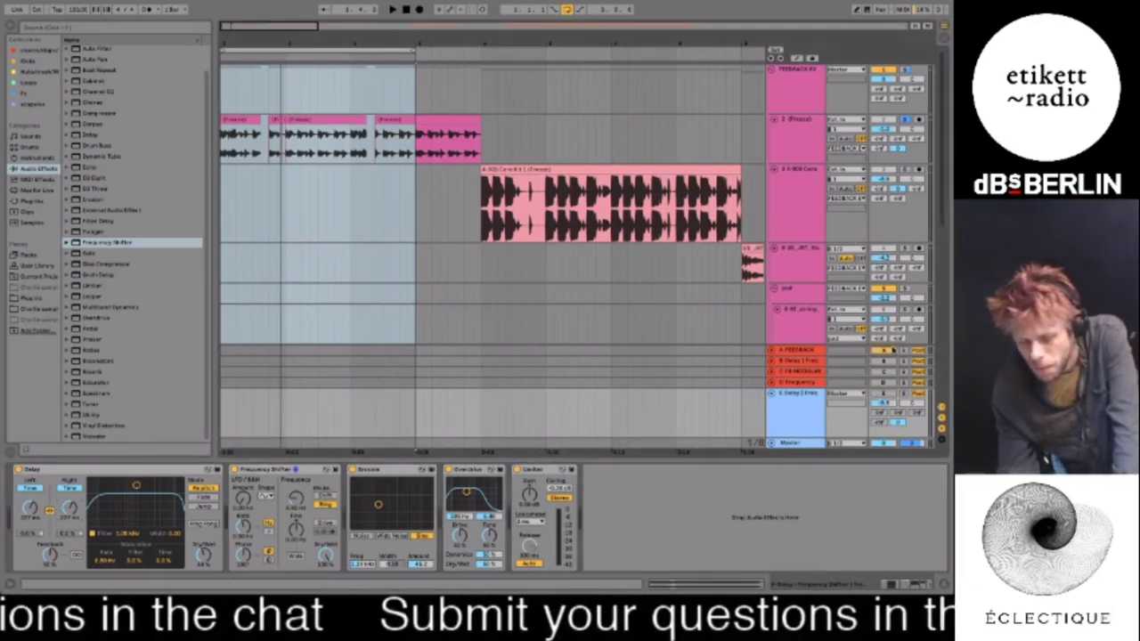
Unfold return A FEEDBACK, bring up its device chain, and play the loop through it
click(771, 351)
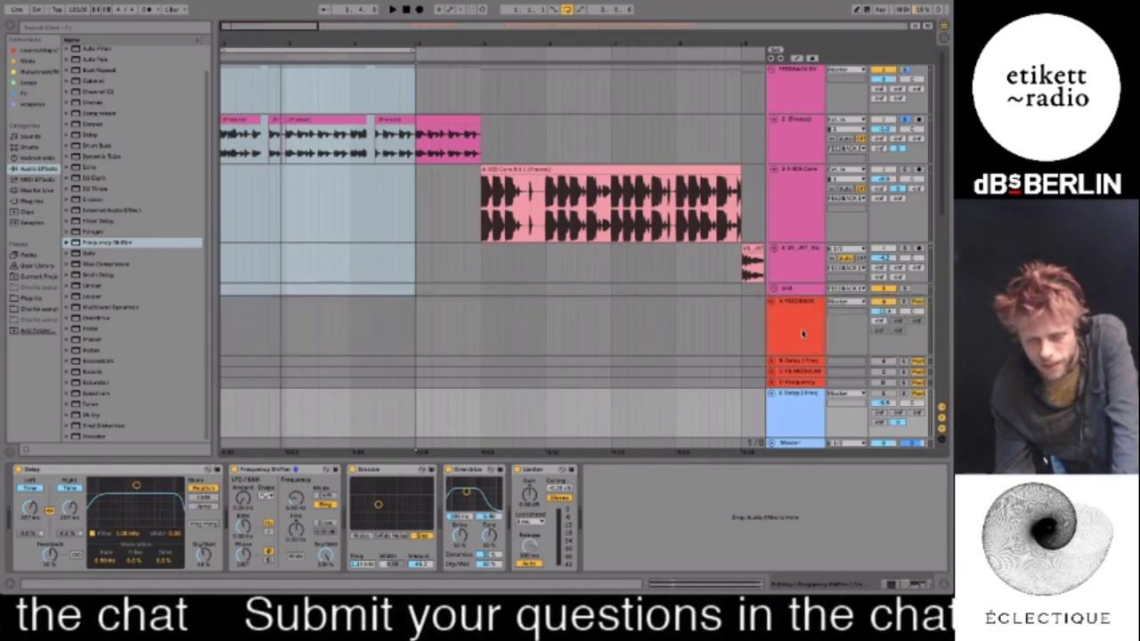
click(802, 334)
click(719, 522)
scroll(719, 522, left, 3)
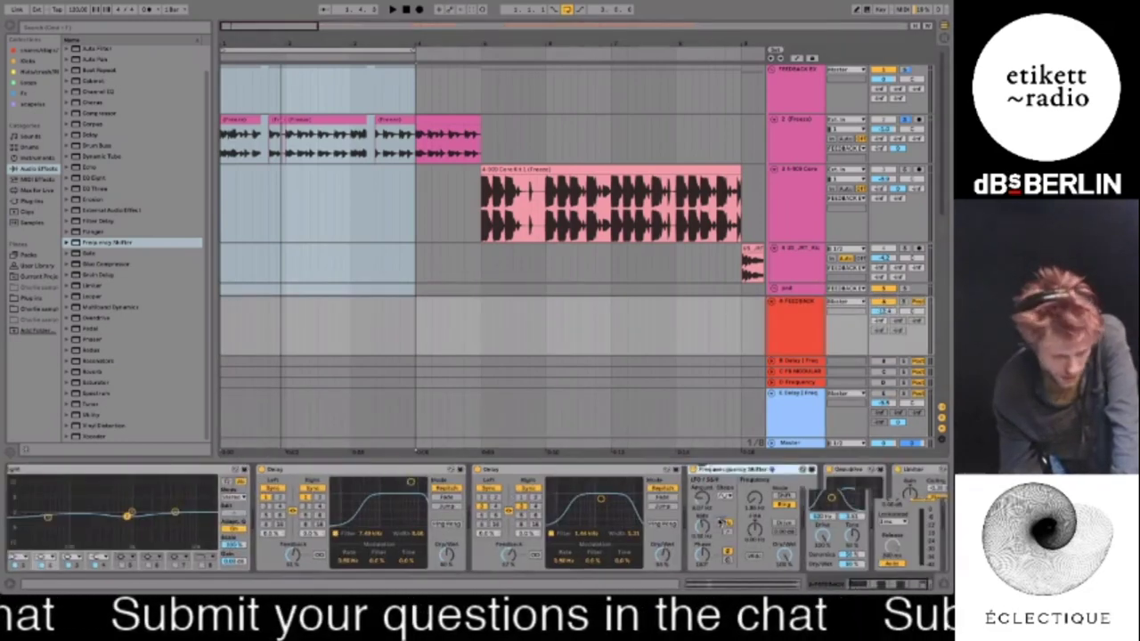
scroll(719, 522, right, 3)
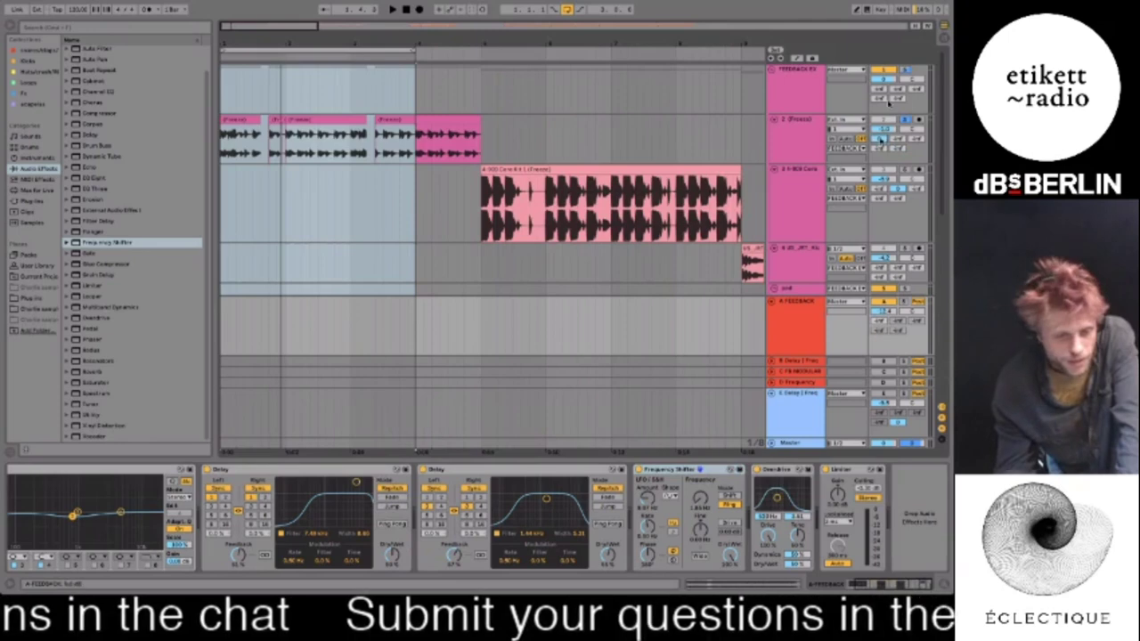
key(space)
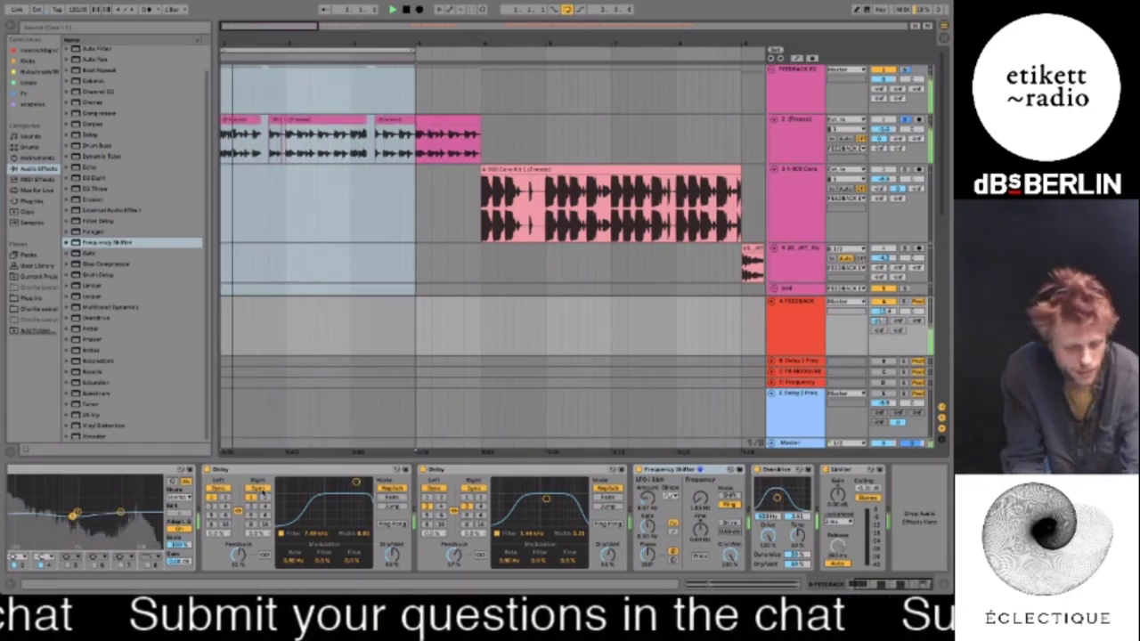
scroll(670, 488, left, 3)
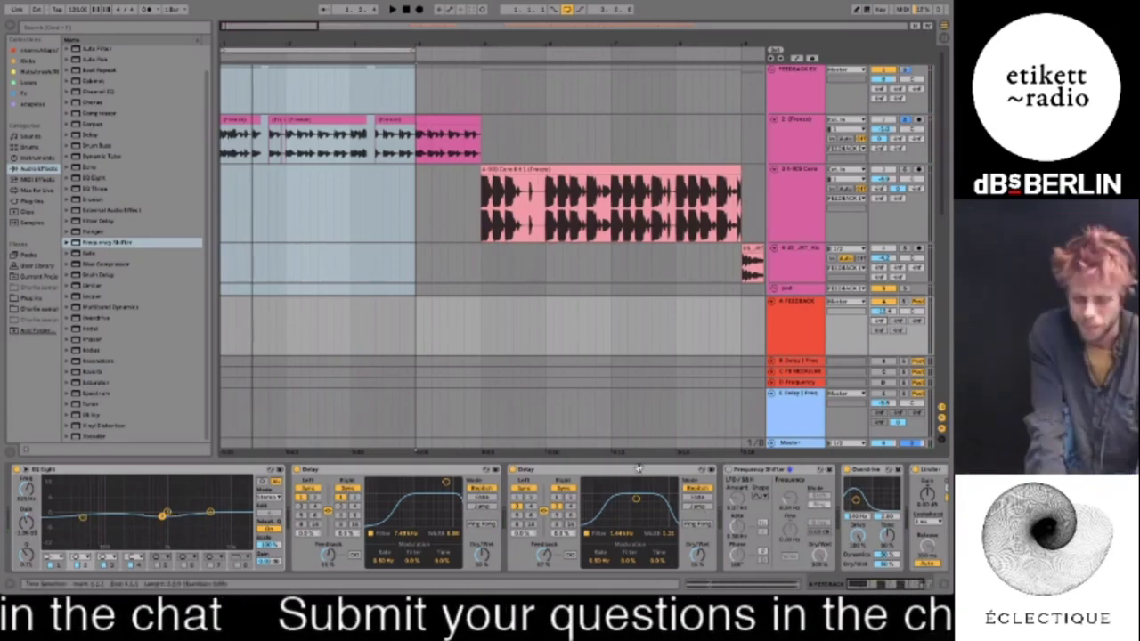
Deactivate the Delay, Frequency Shifter and Erosion on return E, keeping the return itself enabled
click(800, 409)
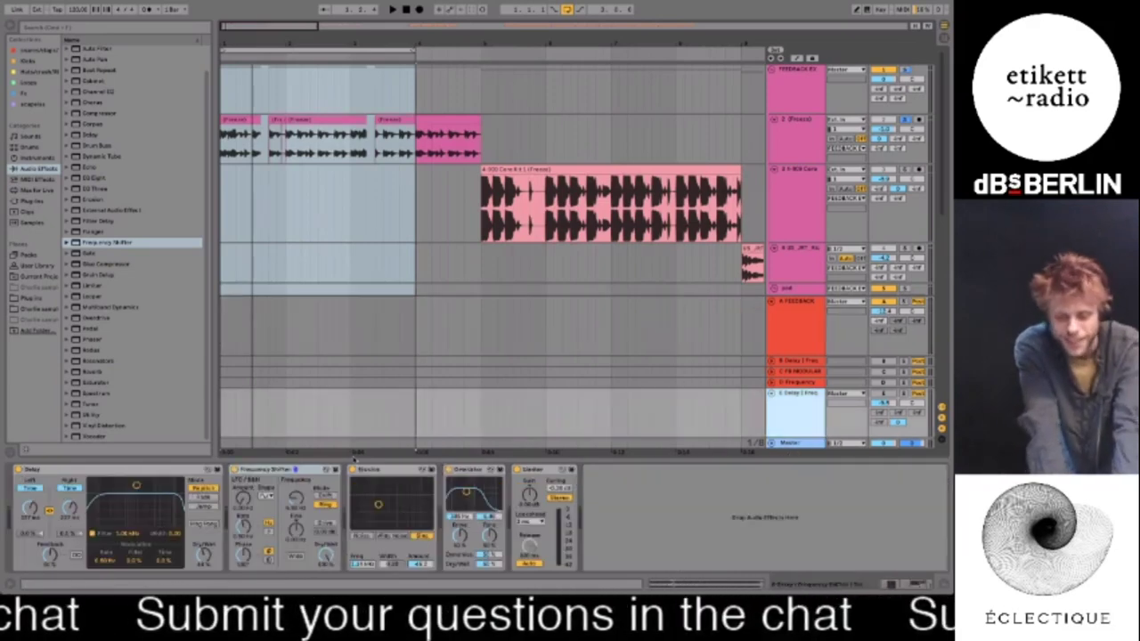
click(268, 470)
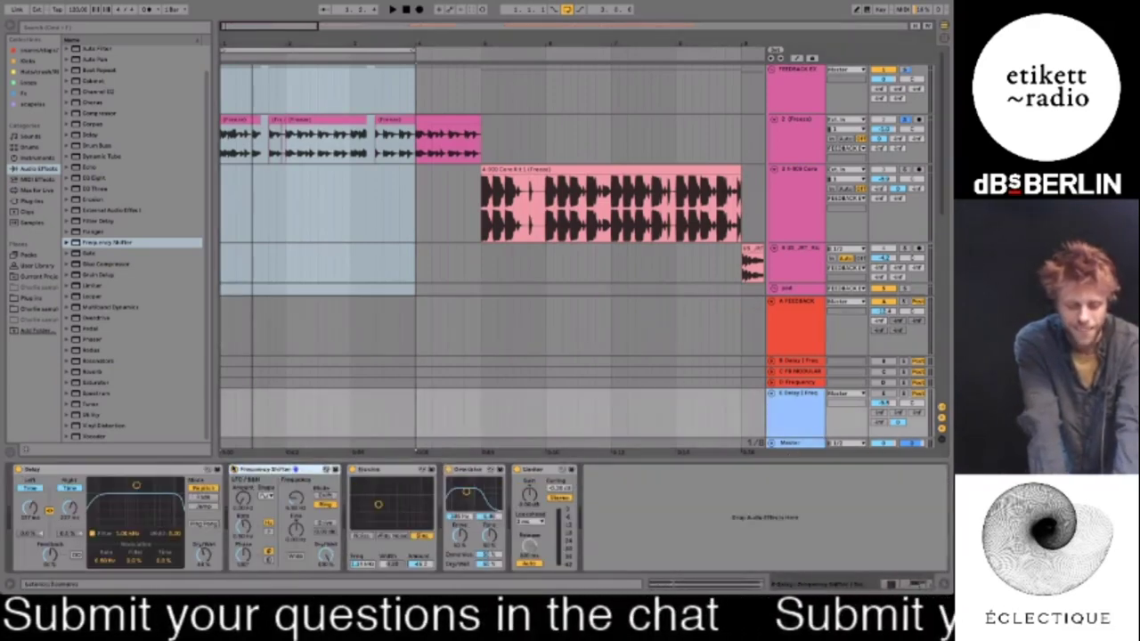
click(27, 469)
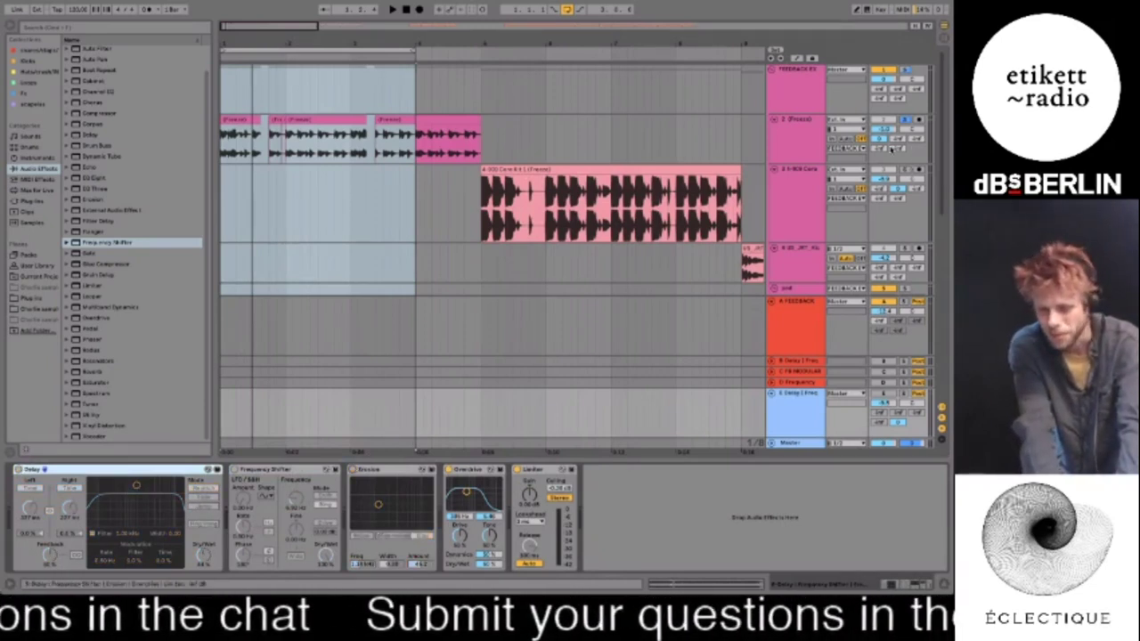
click(820, 396)
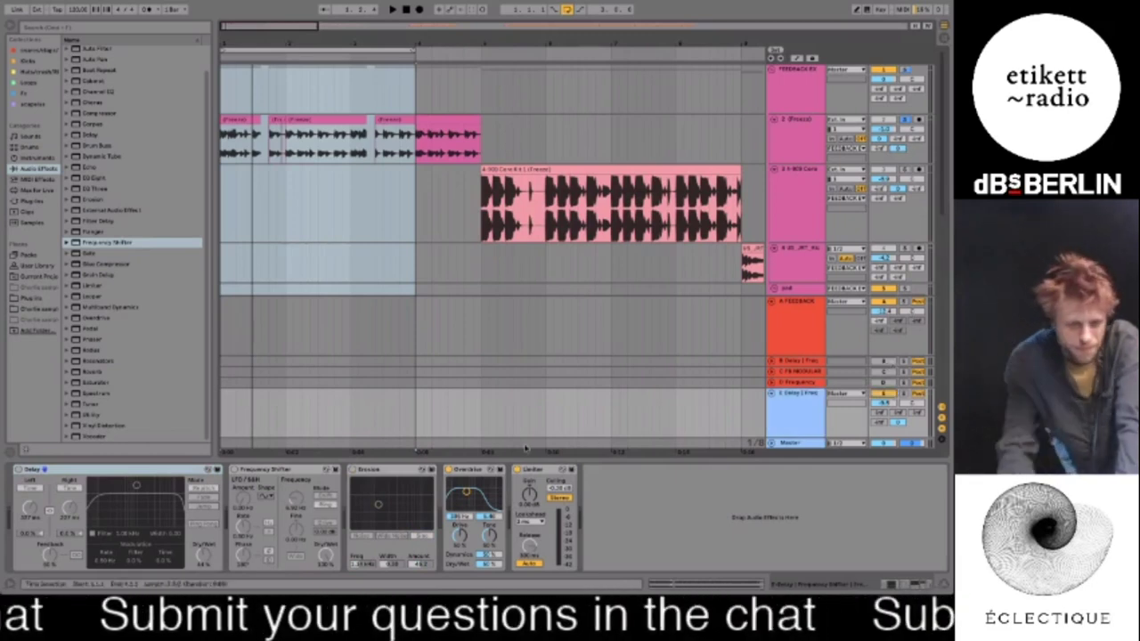
Insert EQ Eight between Erosion and Overdrive on return E and sweep one of its bands to steer the feedback
drag(104, 180, 429, 532)
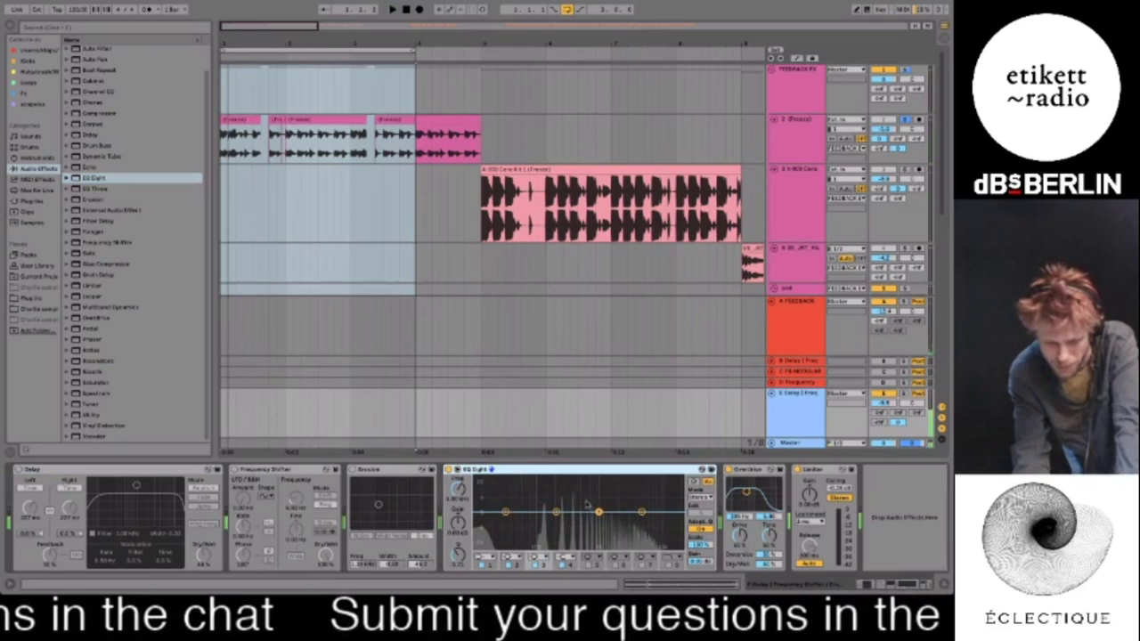
drag(579, 531, 553, 510)
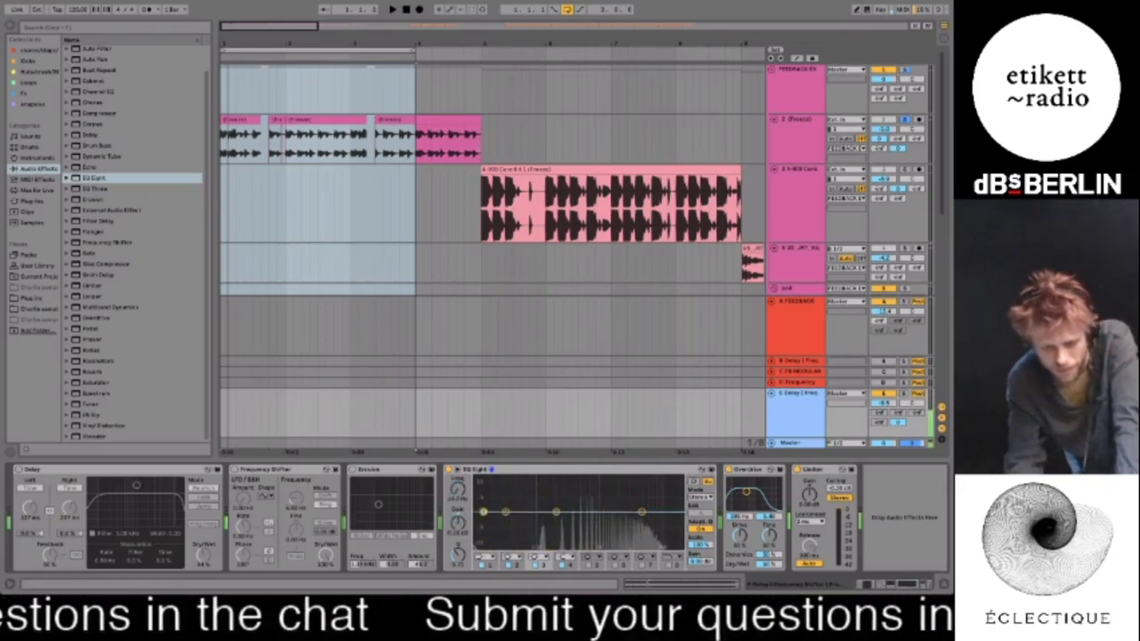
drag(512, 488, 577, 511)
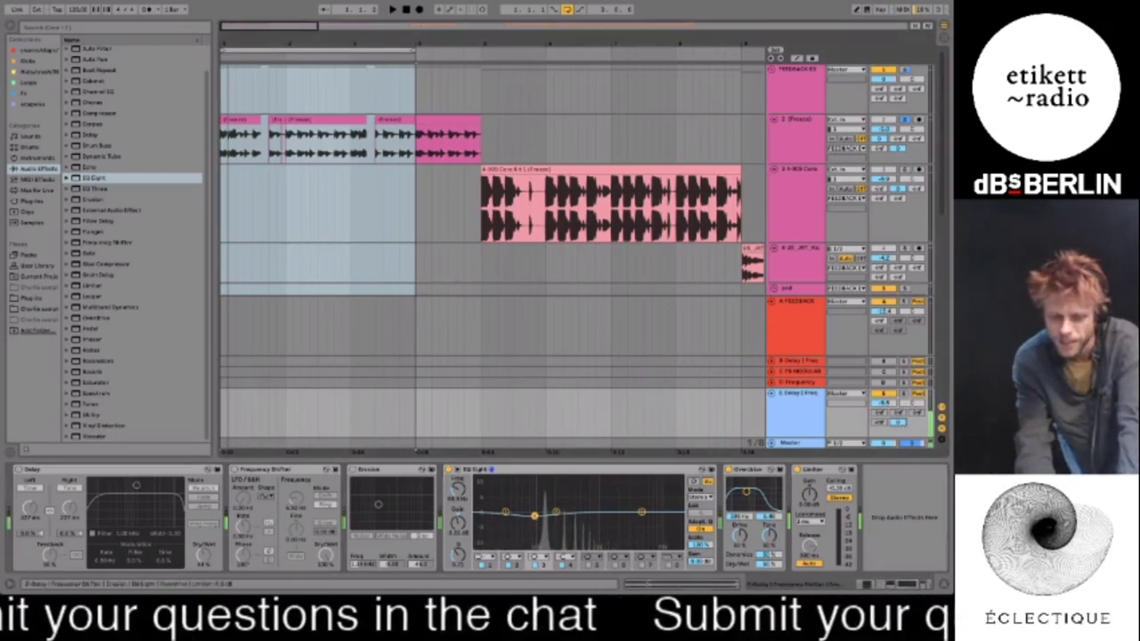
Raise return A FEEDBACK's send to itself and steer the feedback by boosting its EQ Eight's low bands
click(798, 311)
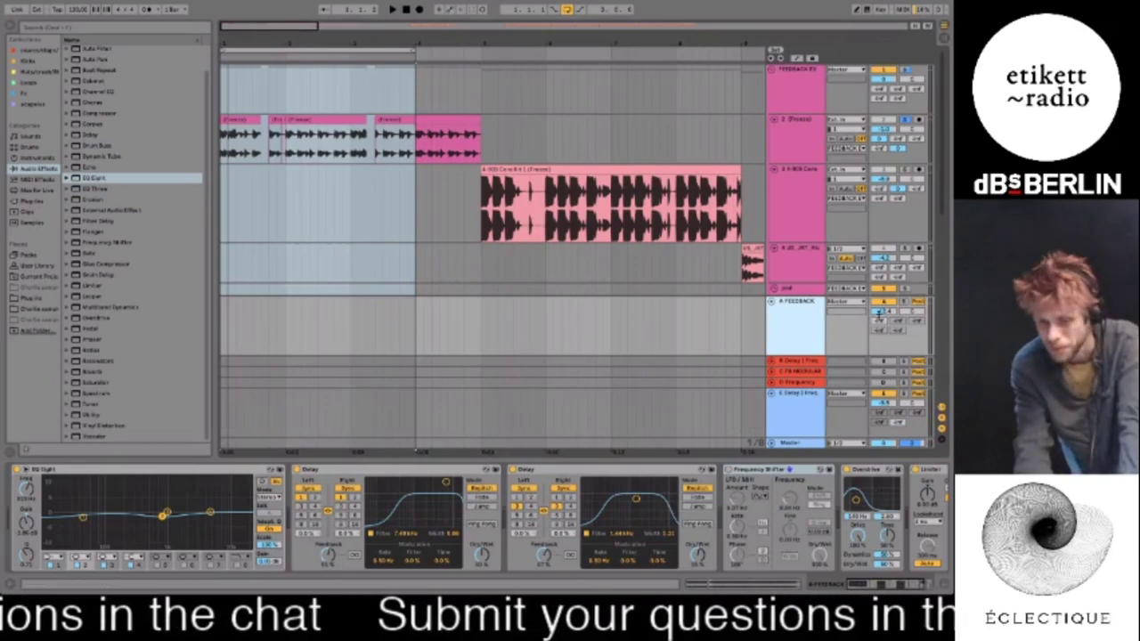
click(879, 320)
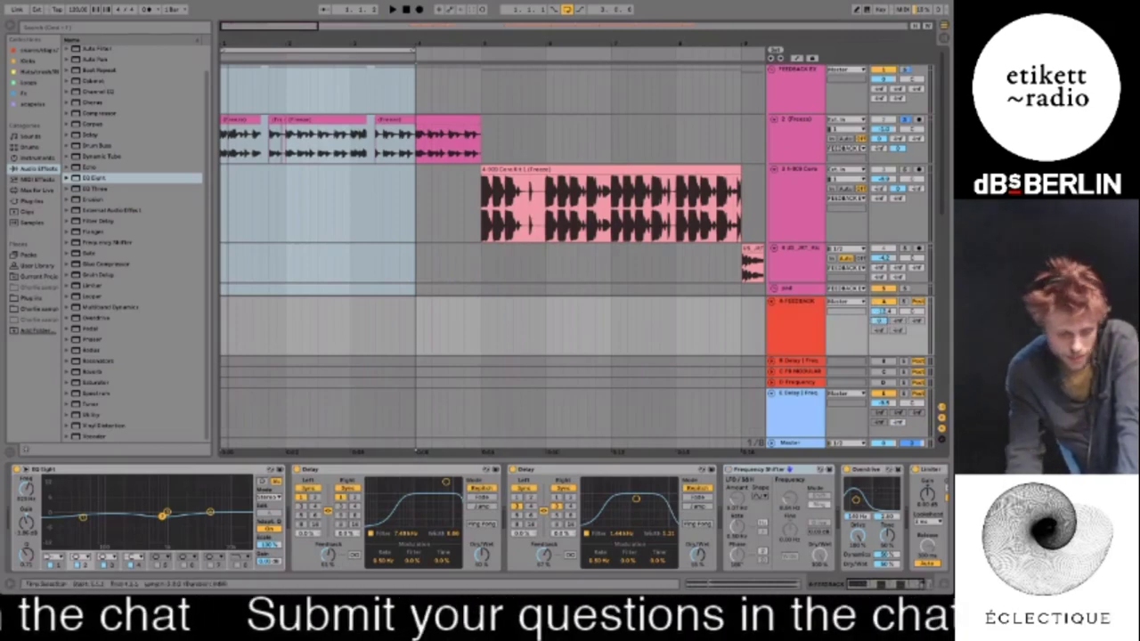
key(space)
drag(162, 516, 90, 480)
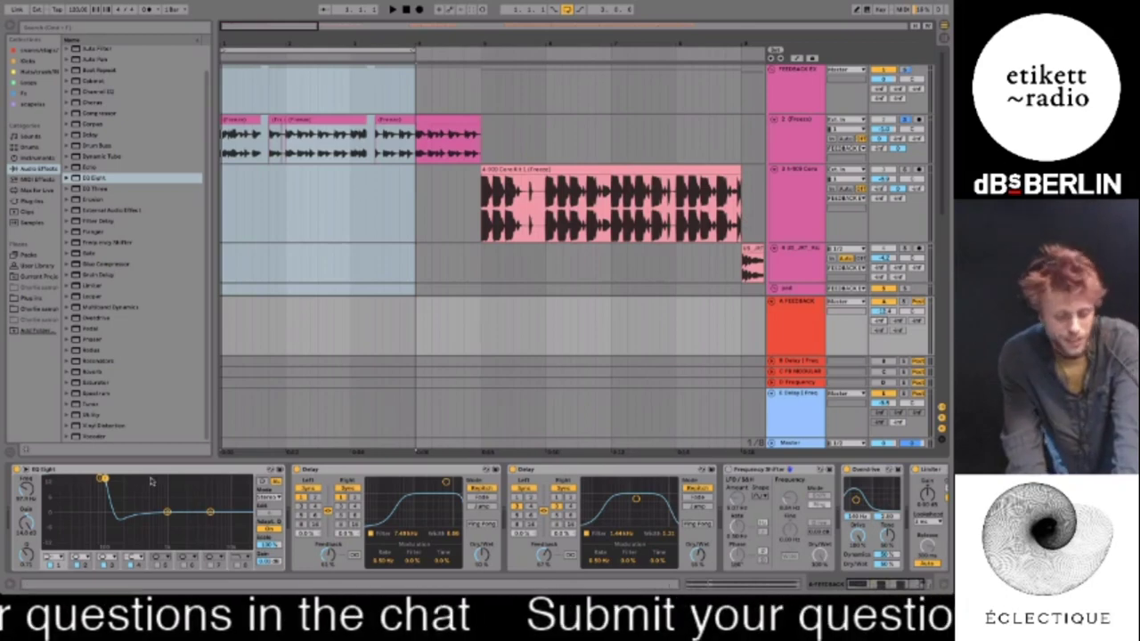
scroll(400, 542, right, 3)
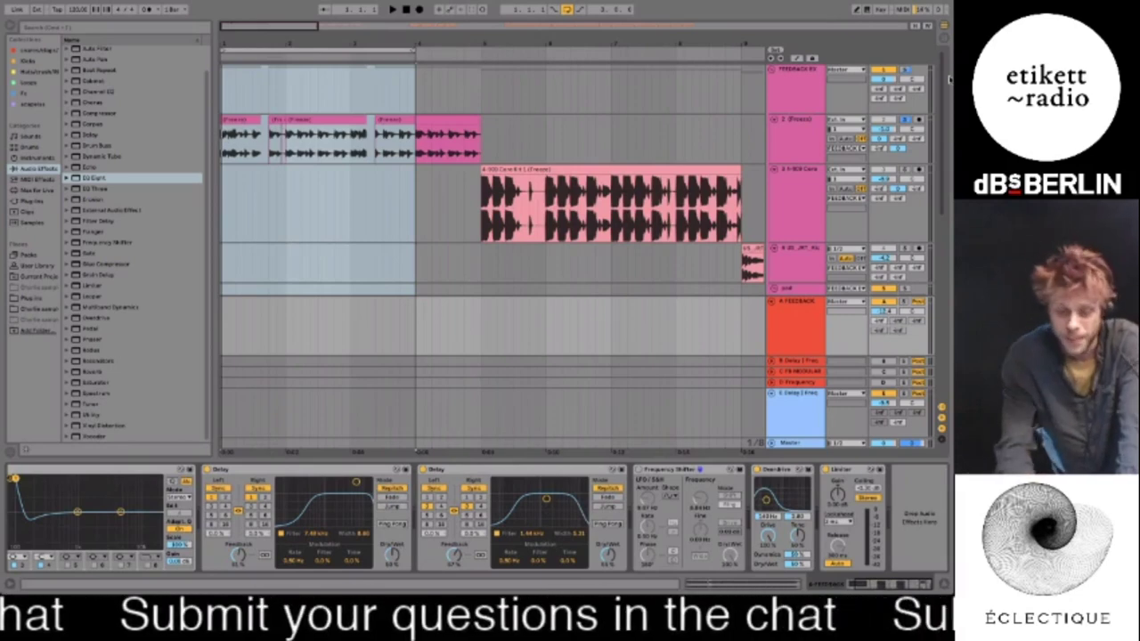
Start playback from bar 5 and loop the length of the frozen 909 Core Kit clip
click(474, 81)
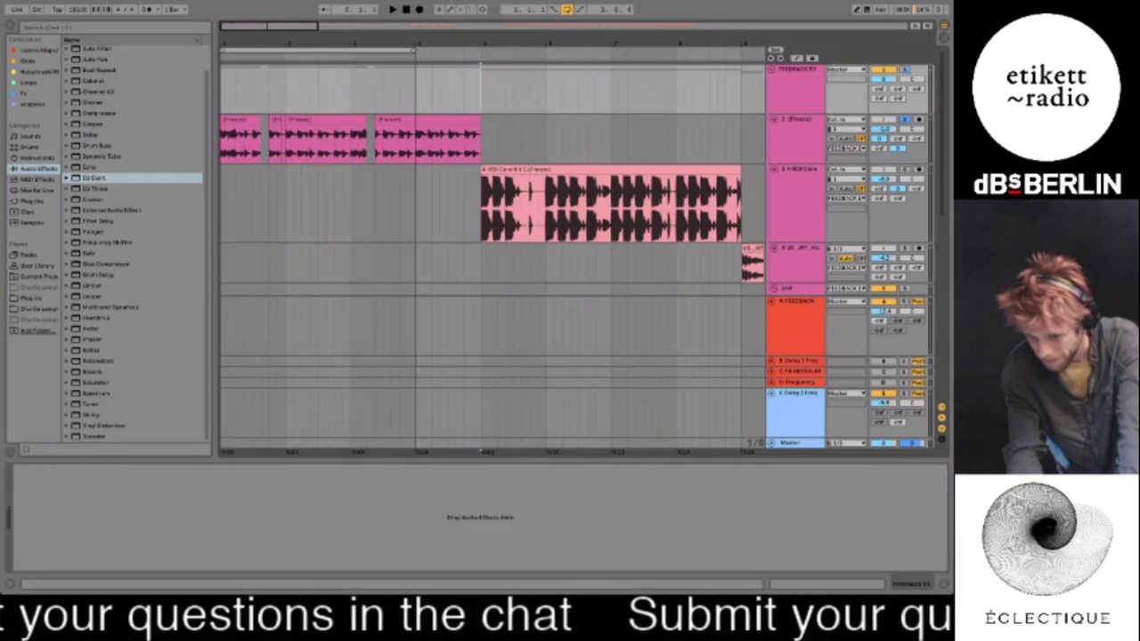
key(space)
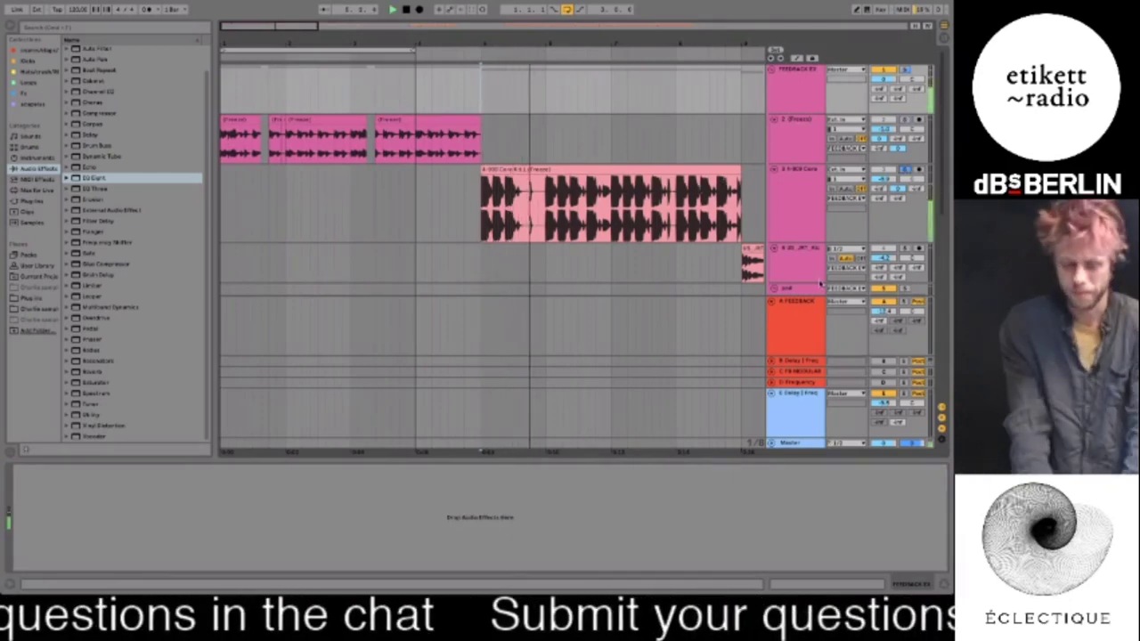
click(643, 166)
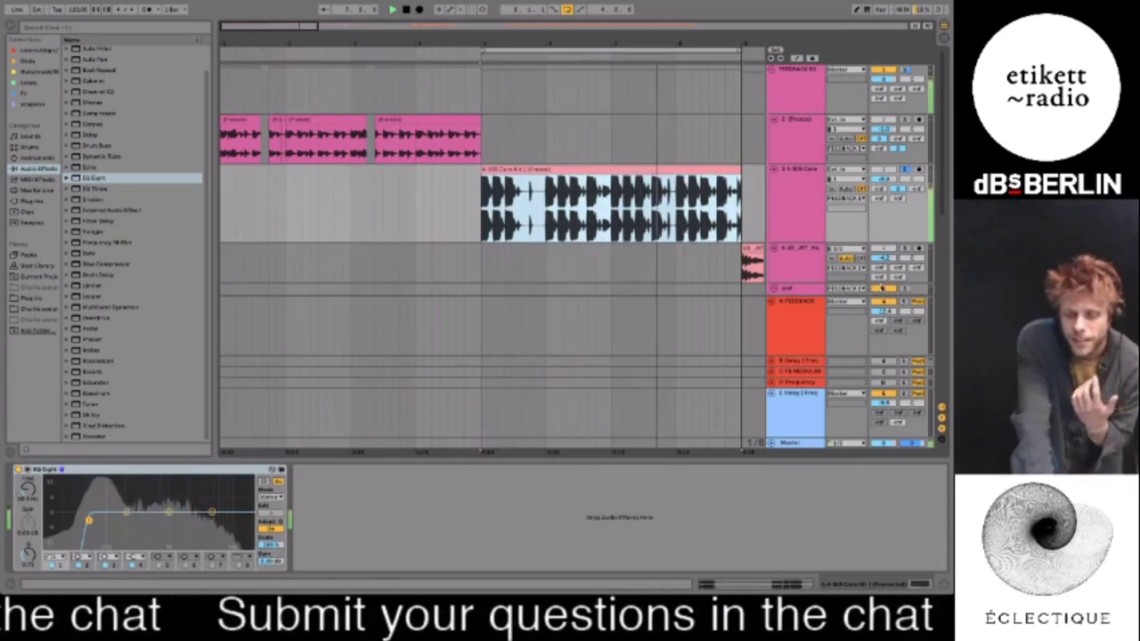
Turn off return A FEEDBACK and bring up return B's device chain through to its Limiter
click(883, 301)
click(808, 360)
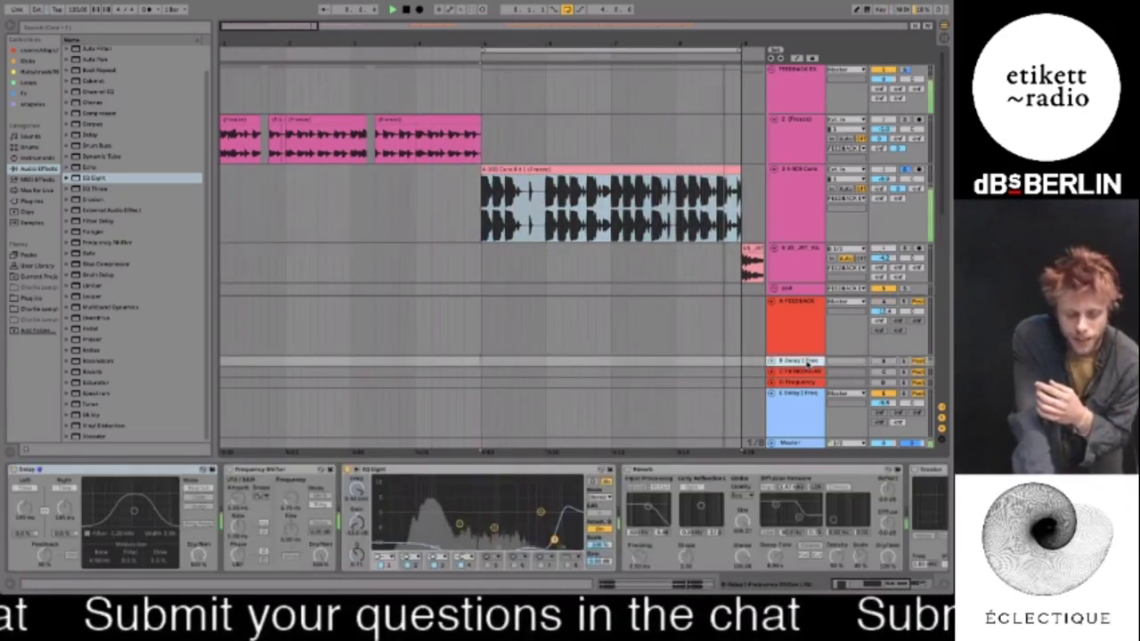
scroll(650, 479, right, 5)
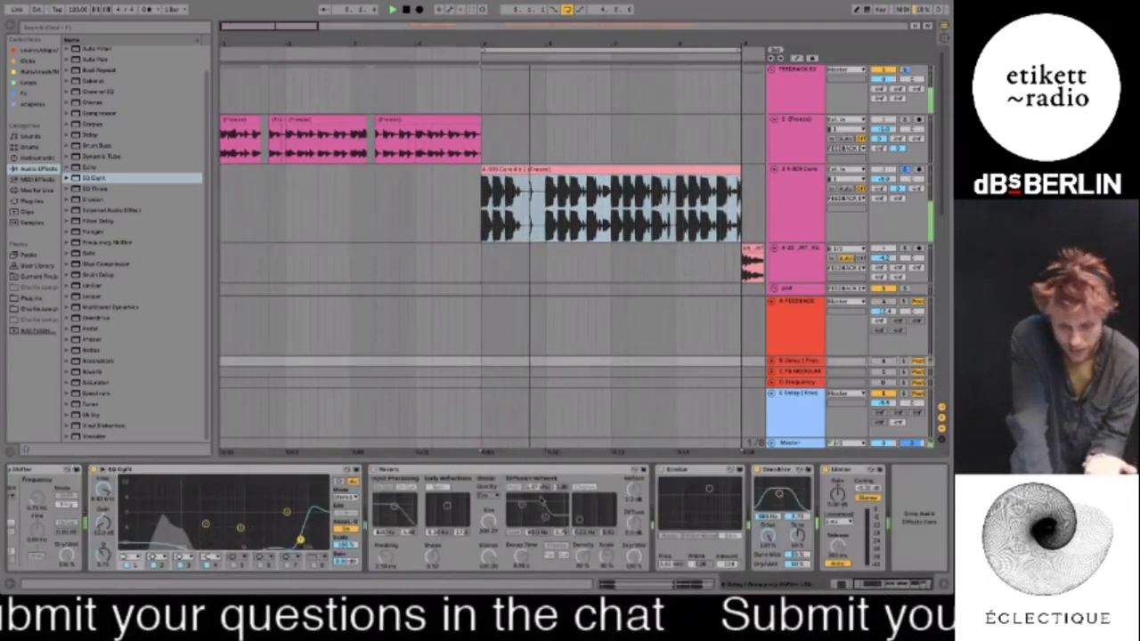
Unfold return B and toggle its Delay and Frequency Shifter to alter the feedback
scroll(670, 478, left, 5)
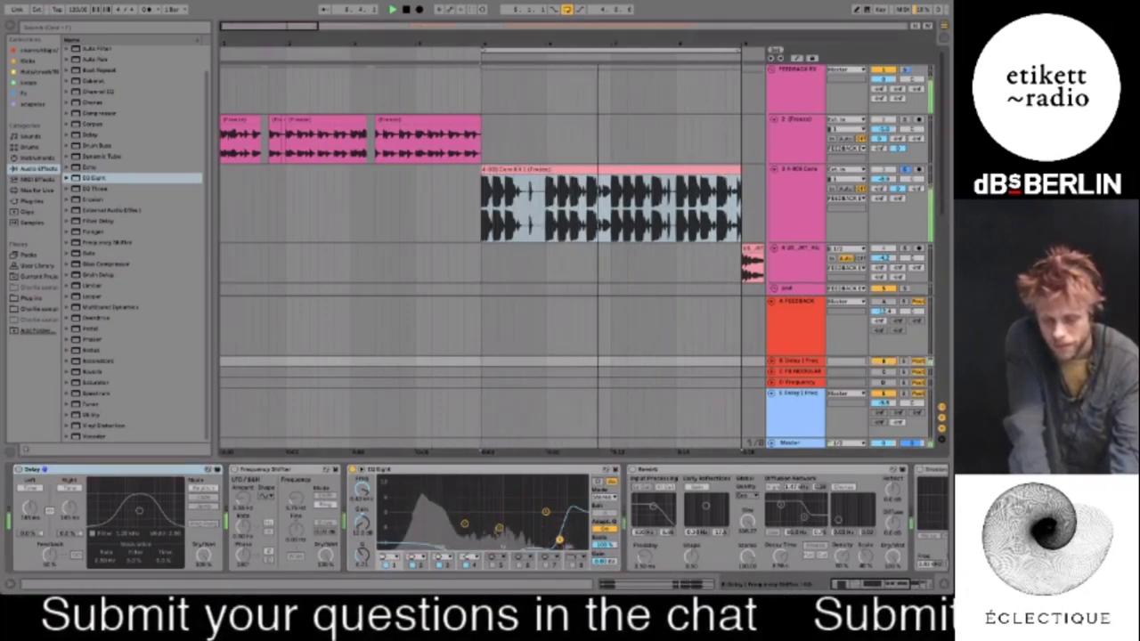
click(772, 361)
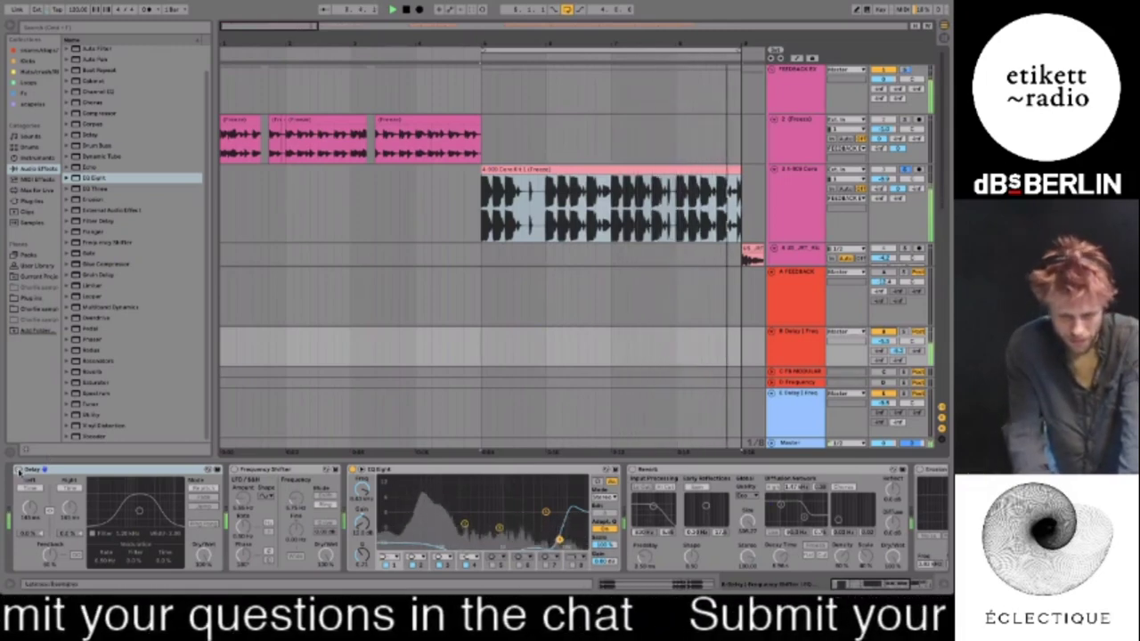
click(18, 469)
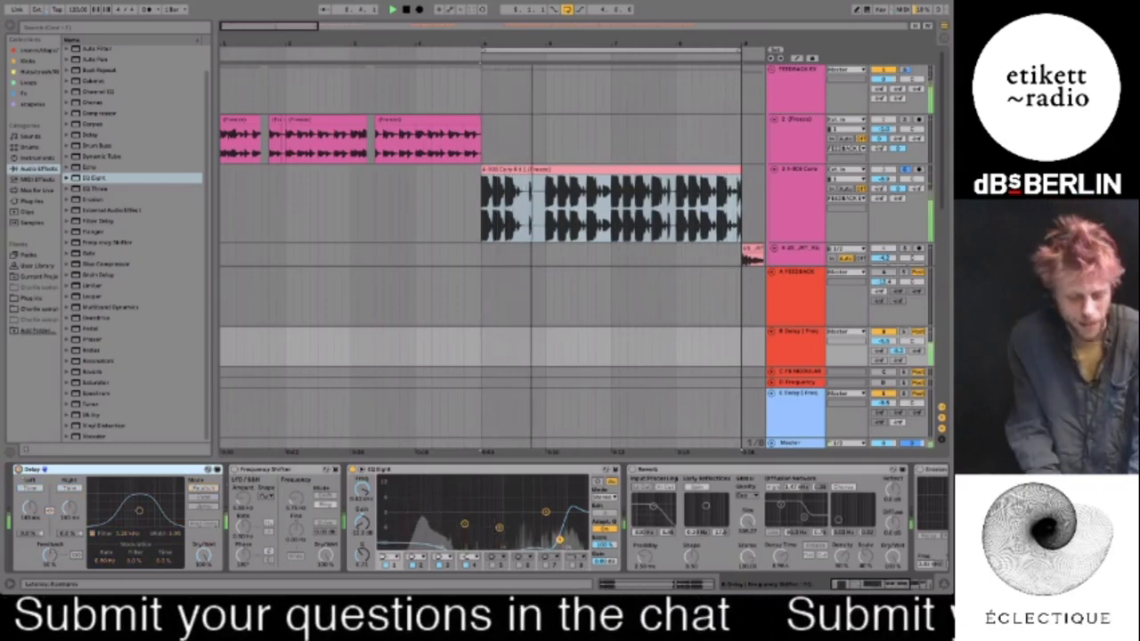
click(235, 470)
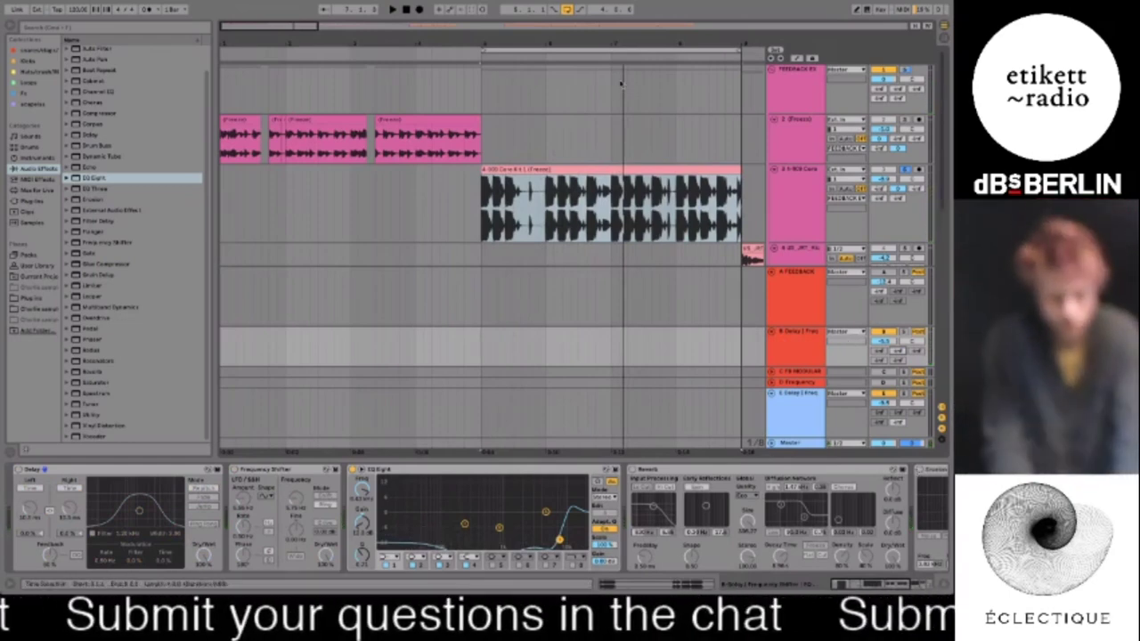
Loop the four bars from bar 9 to bar 13 and select the first clip on track 4
drag(299, 24, 339, 11)
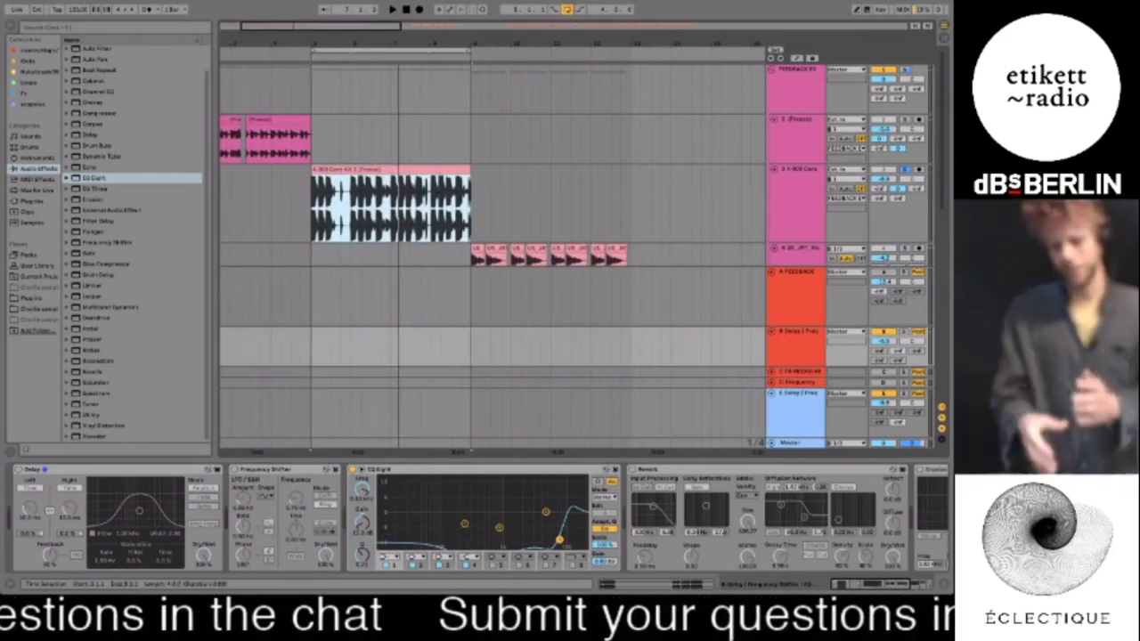
click(477, 129)
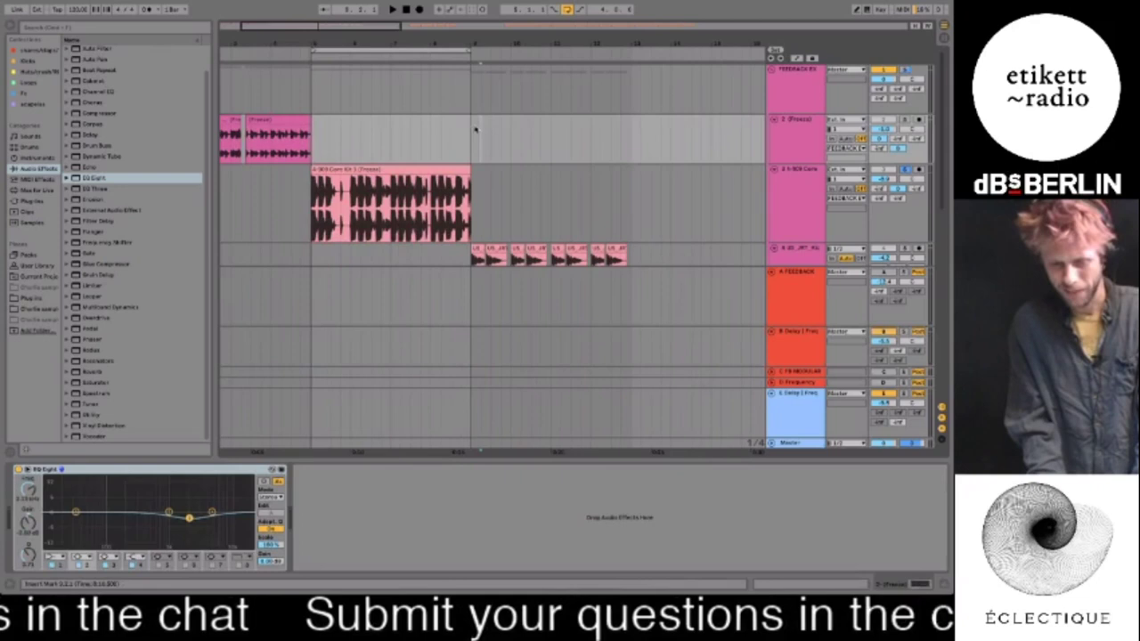
drag(472, 129, 634, 128)
key(ctrl+l)
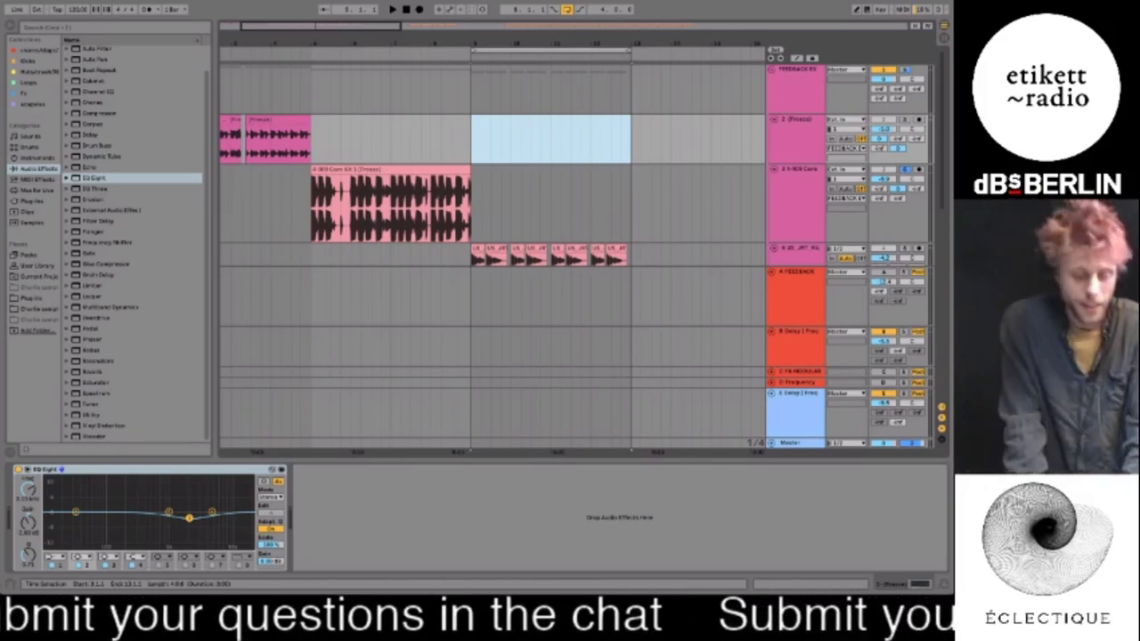
scroll(503, 213, down, 2)
click(468, 201)
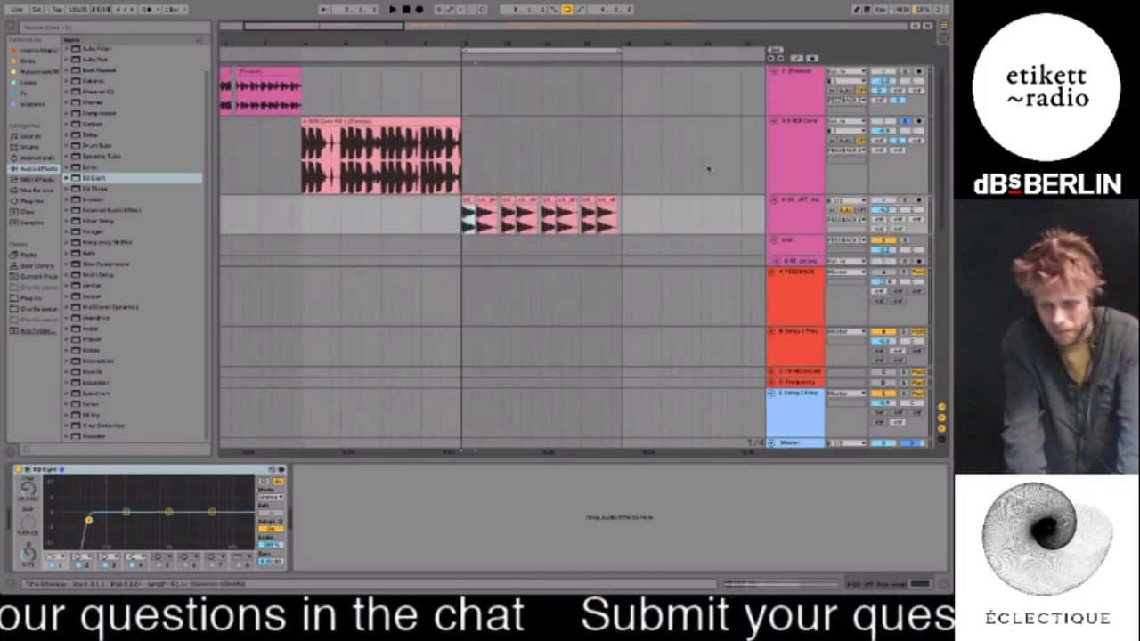
Examine return C FB MODULAR's device chain from EQ Eight and Delay through the LFOs to Auto Filter
click(813, 373)
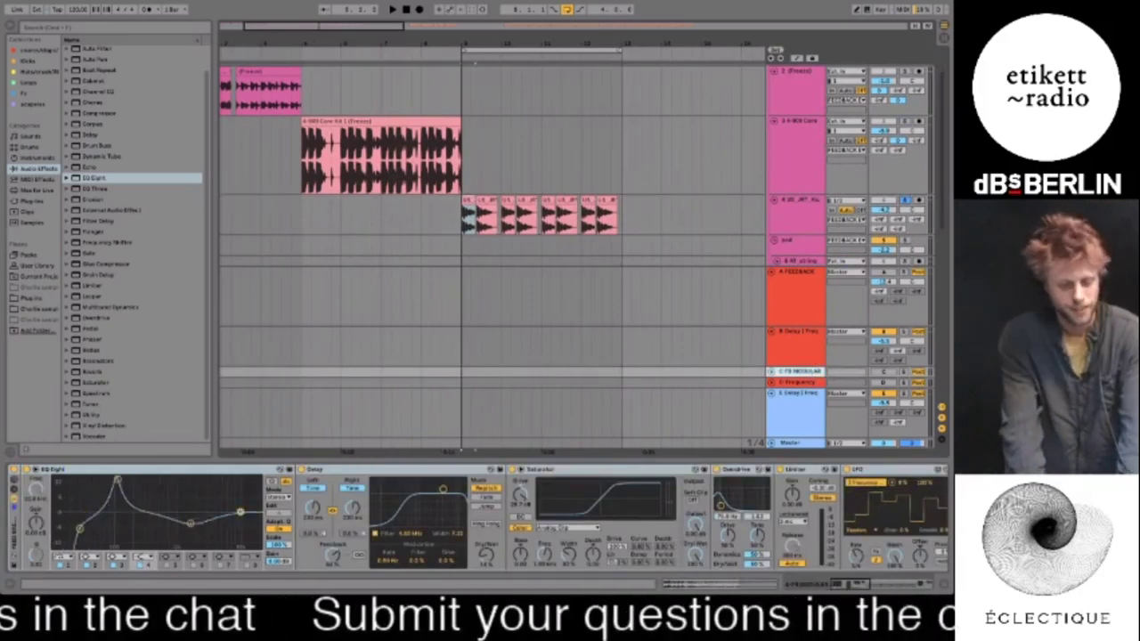
scroll(677, 544, right, 5)
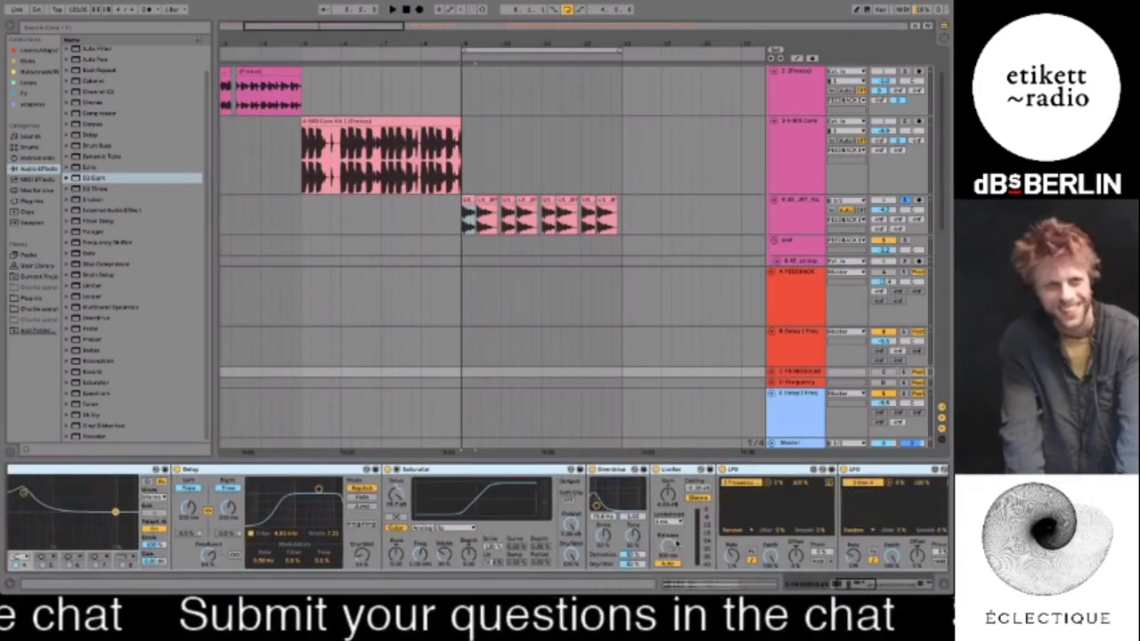
scroll(677, 544, right, 10)
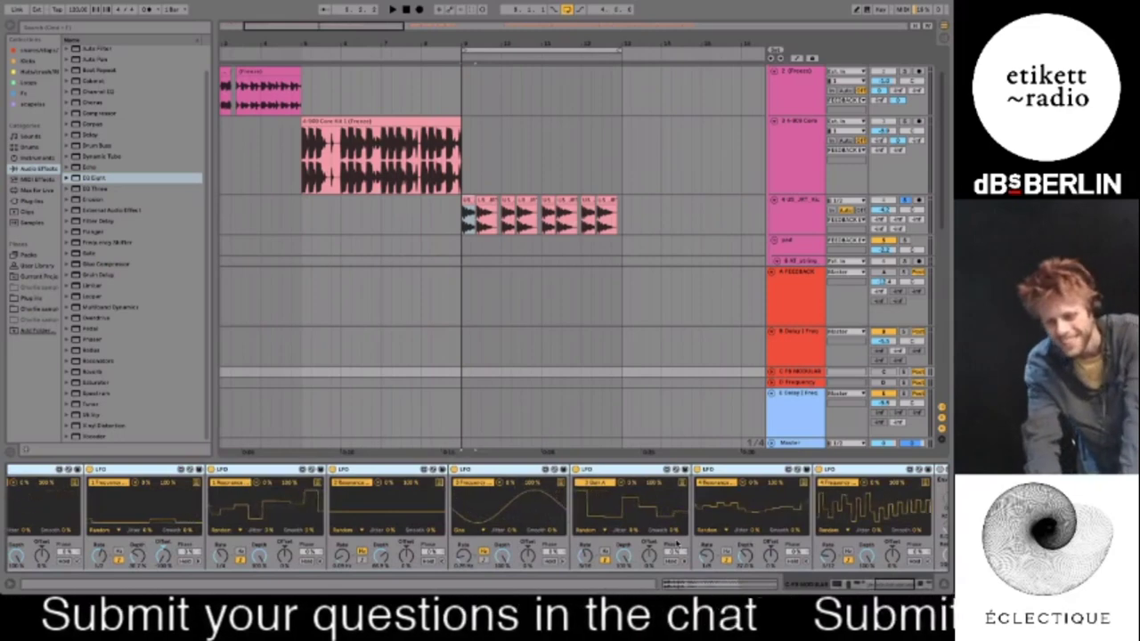
scroll(675, 544, right, 3)
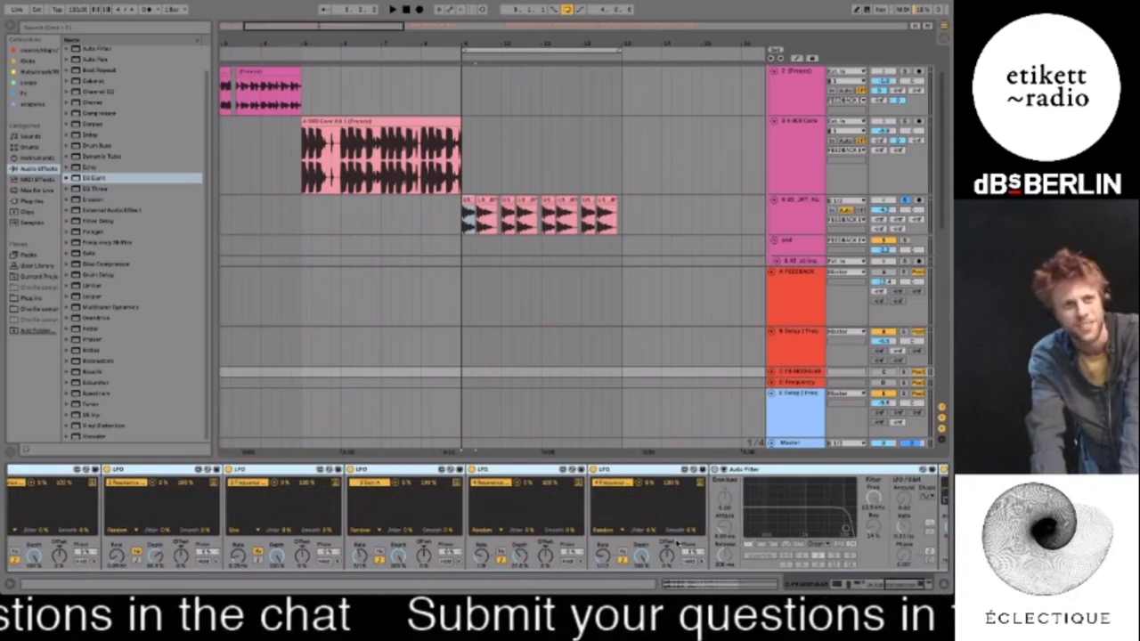
scroll(679, 543, left, 2)
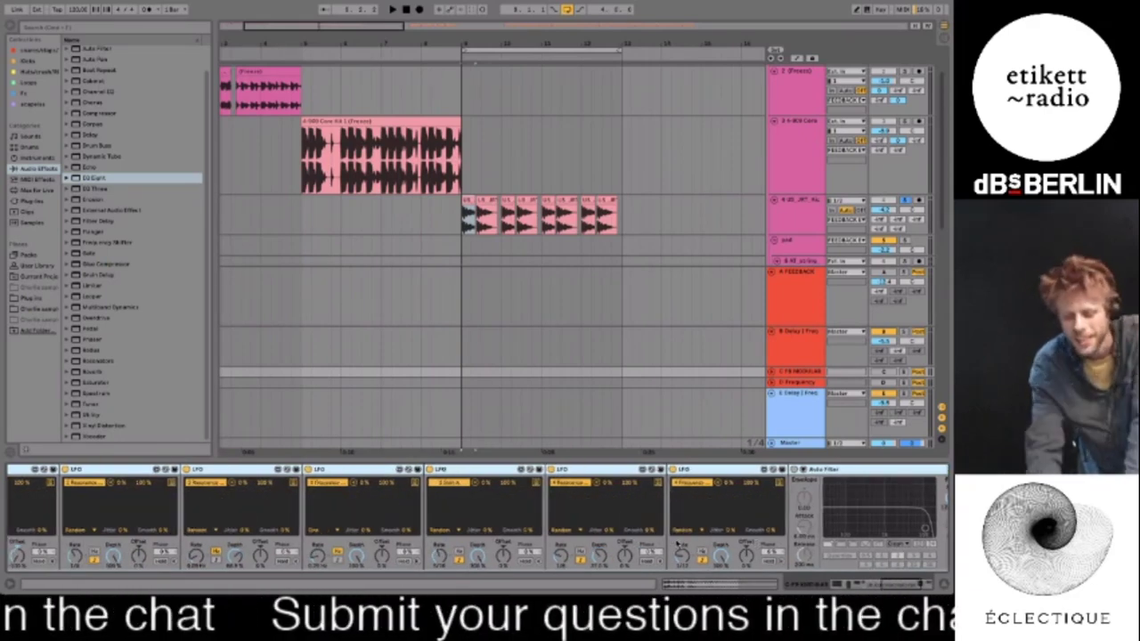
scroll(679, 544, left, 2)
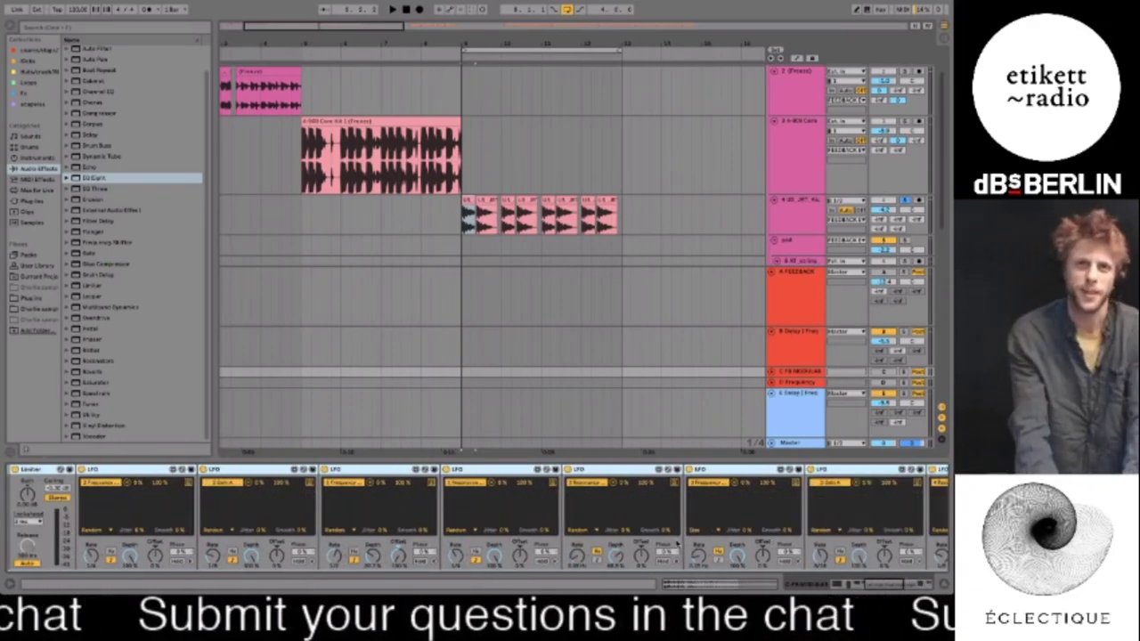
scroll(678, 544, left, 3)
scroll(678, 543, left, 5)
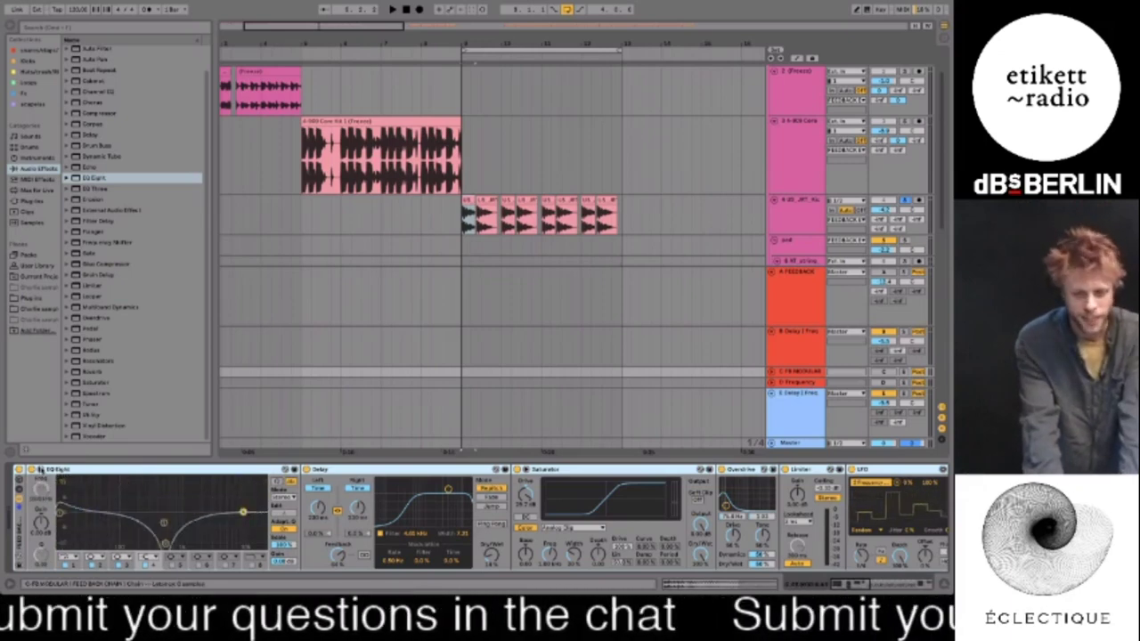
View return C's modulated EQ Eight curve in the enlarged display, and check which parameters the LFOs modulate
click(40, 469)
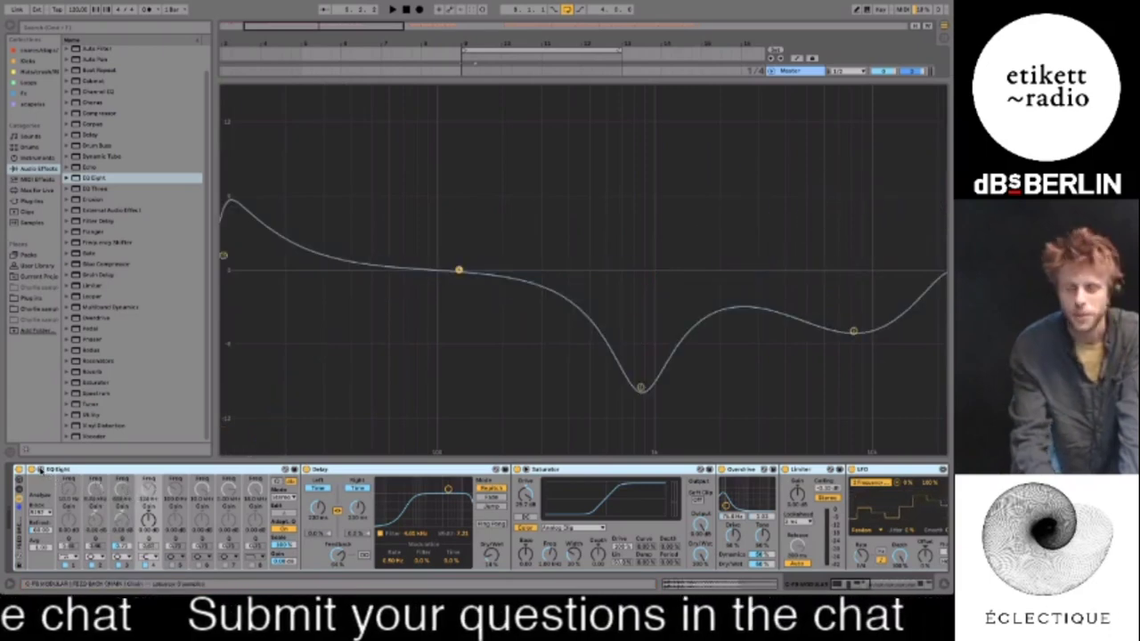
click(41, 472)
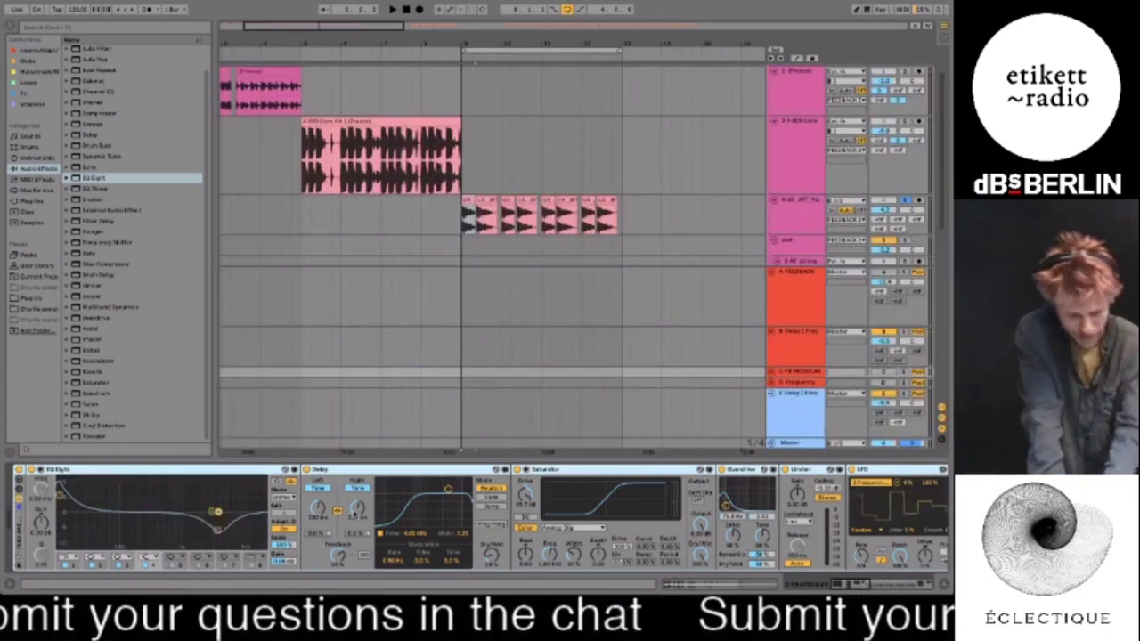
scroll(543, 532, right, 1)
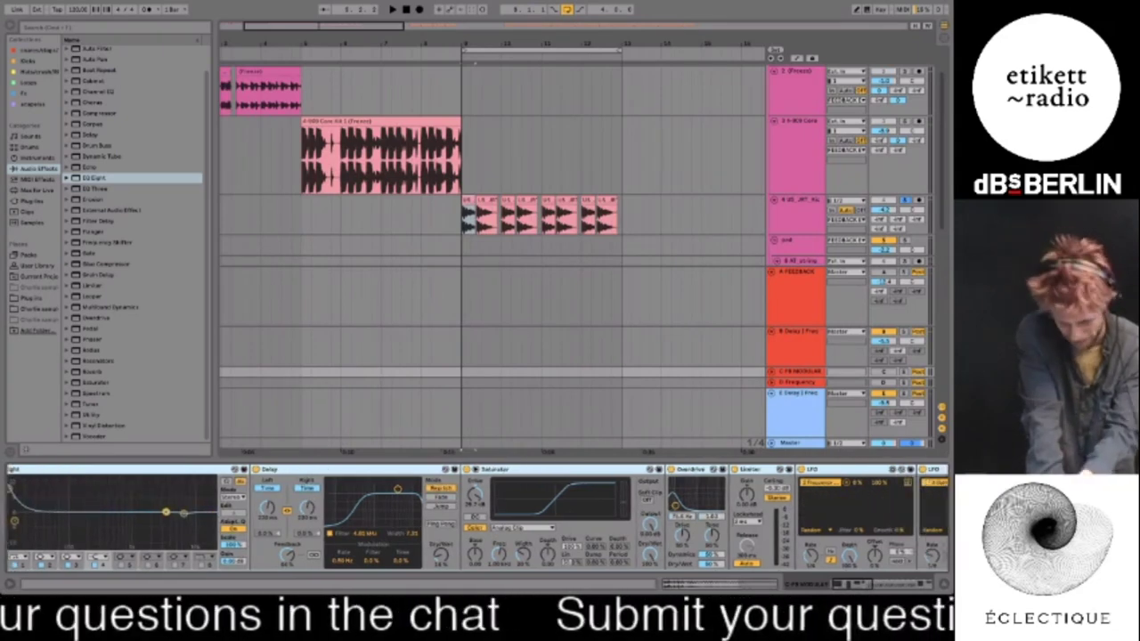
scroll(543, 533, right, 2)
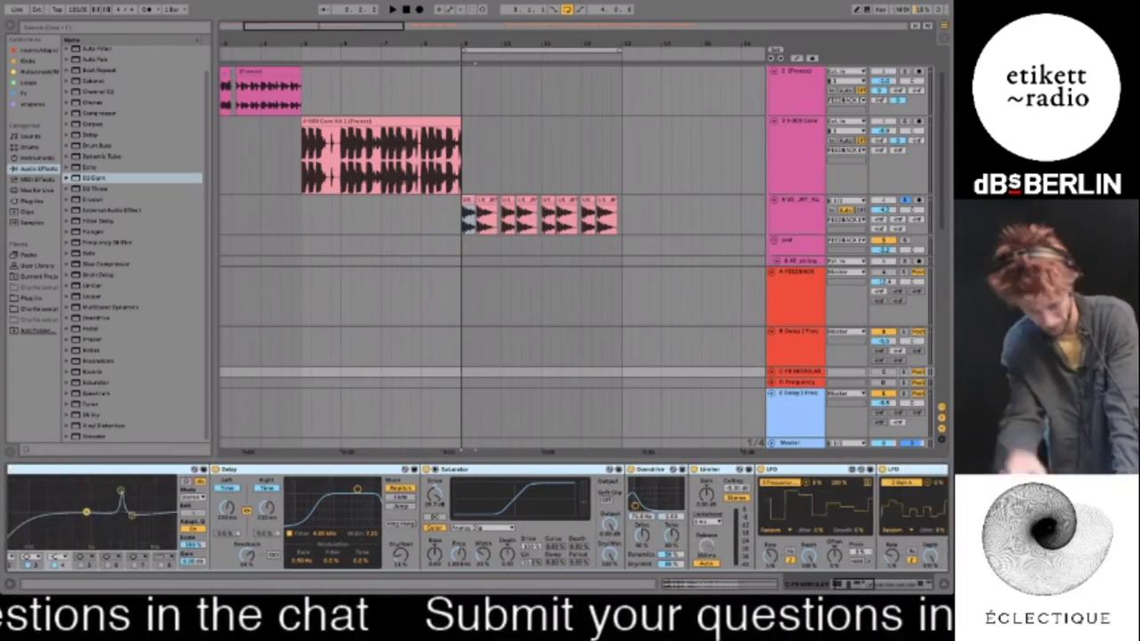
scroll(552, 533, right, 4)
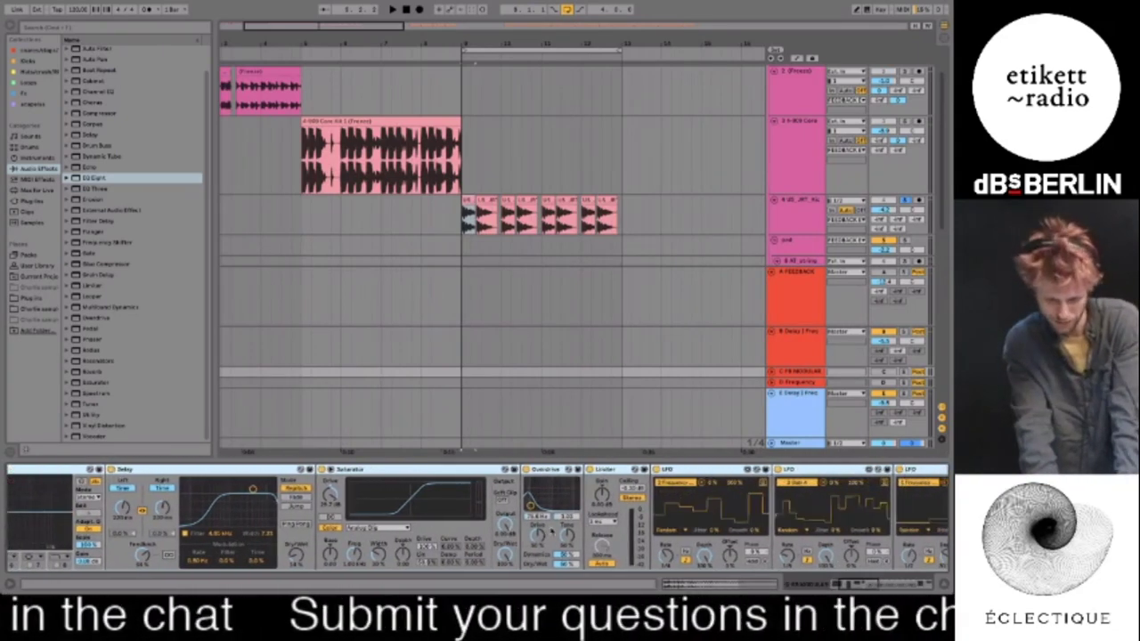
scroll(552, 531, right, 12)
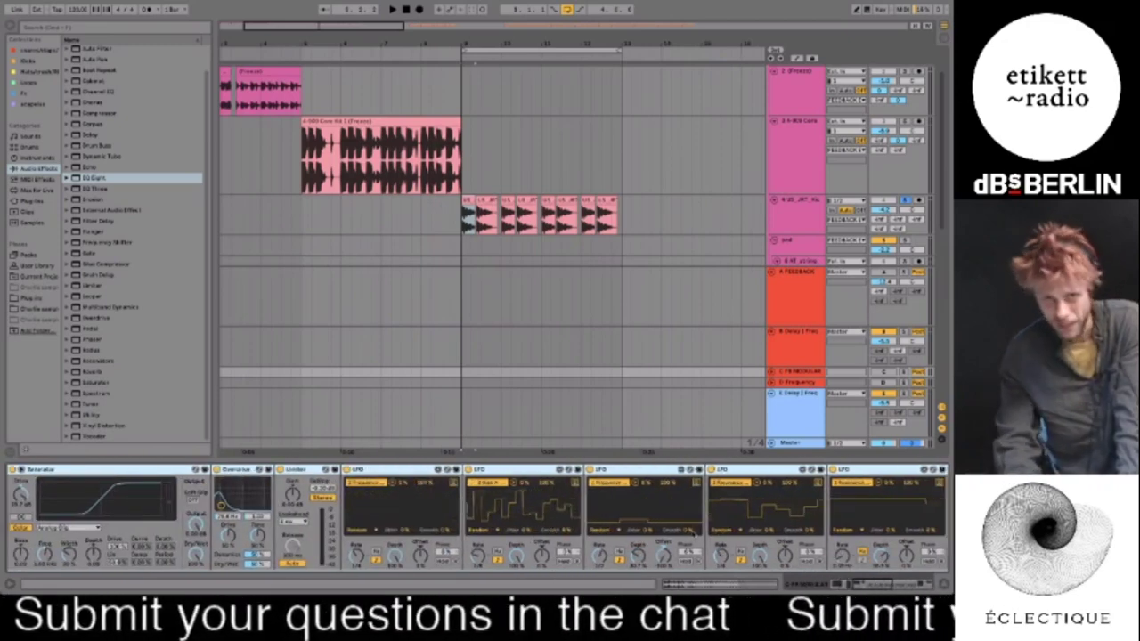
scroll(552, 532, right, 8)
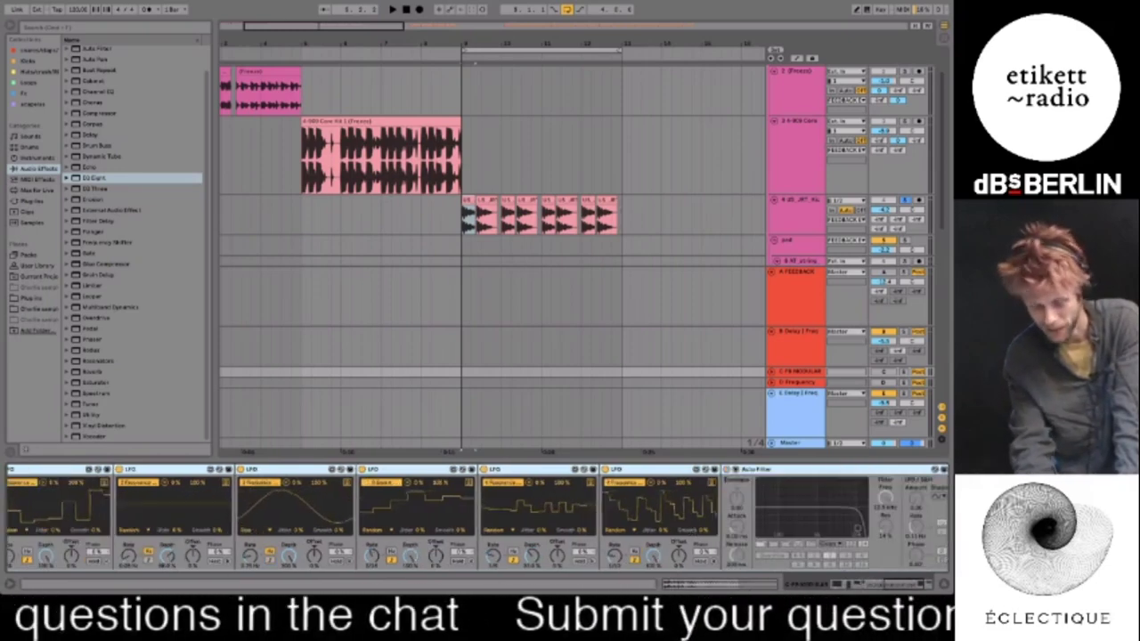
scroll(476, 516, left, 5)
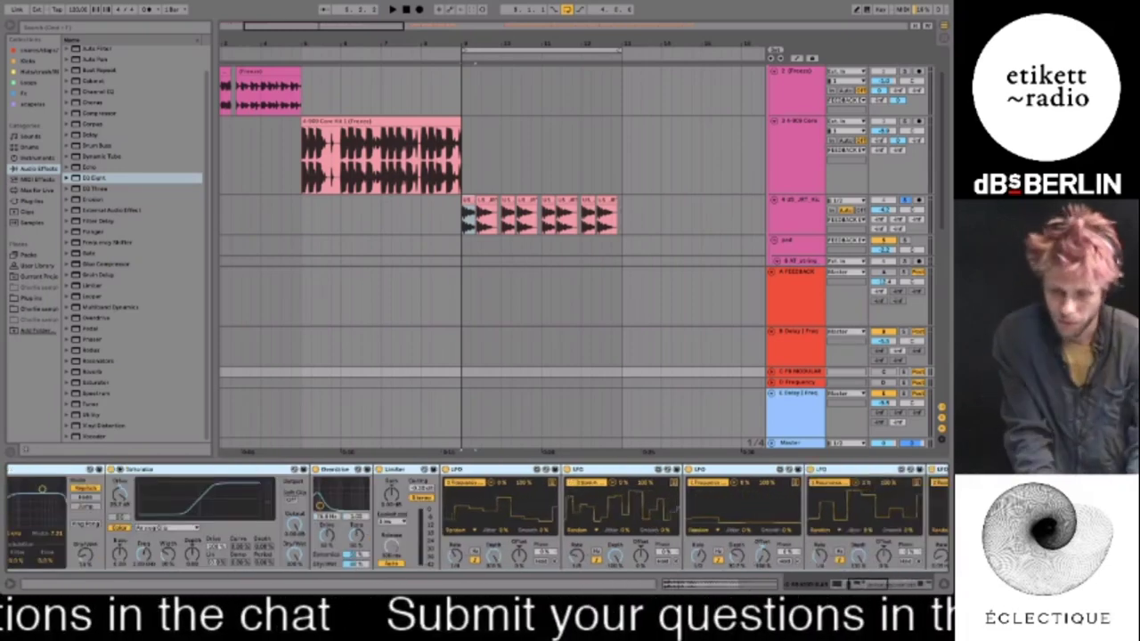
Unfold return C FB MODULAR and play the loop through its self-feeding, LFO-modulated chain
mouse_move(851, 4)
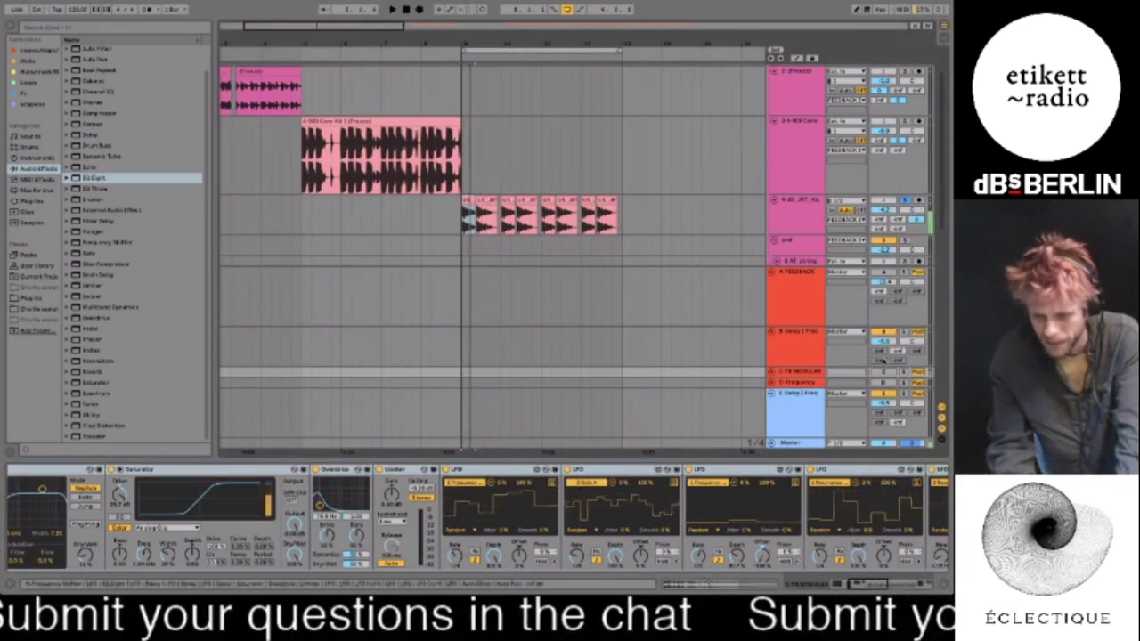
click(771, 372)
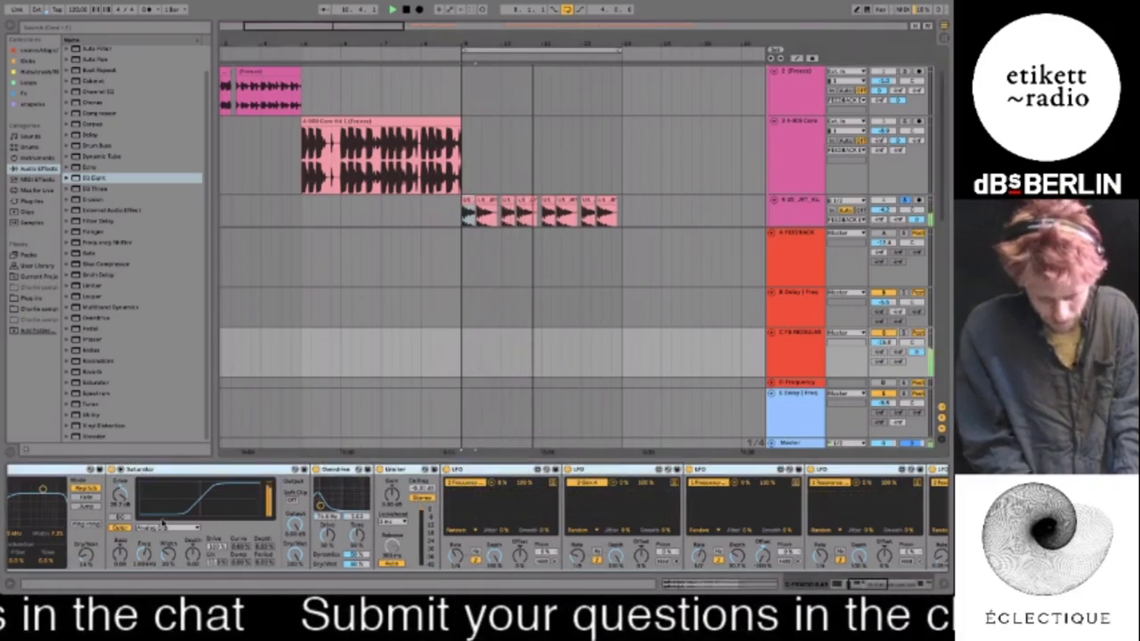
scroll(162, 523, left, 5)
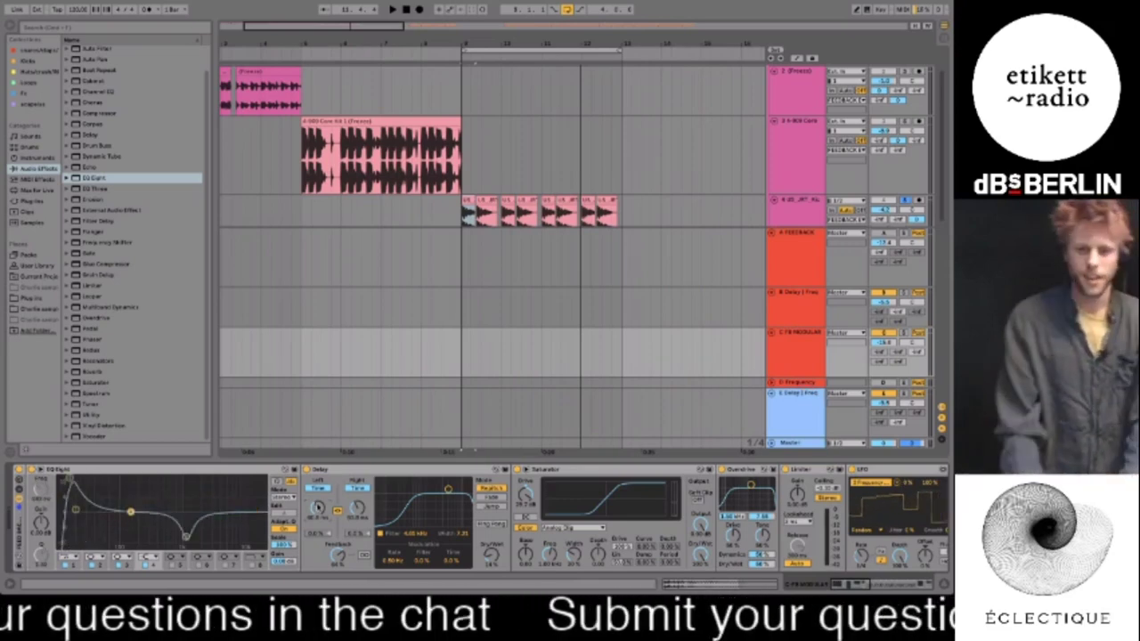
Examine return D's device chain from Frequency Shifter through the LFO-modulated EQ Eight and Delays to Auto Filter and Auto Pan
scroll(552, 140, down, 5)
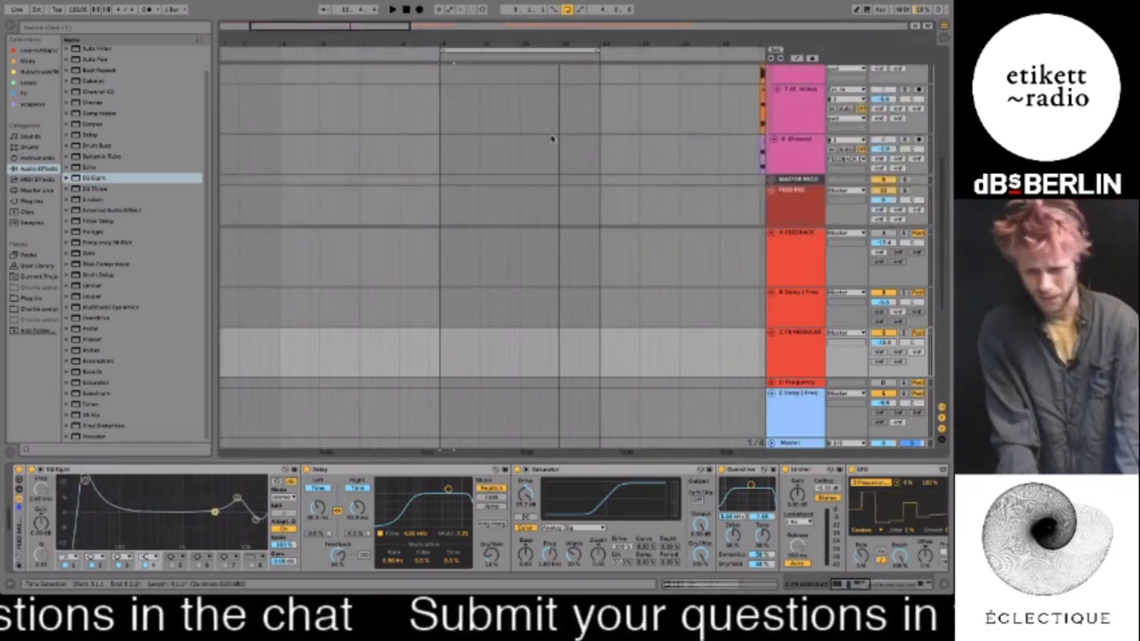
scroll(641, 141, up, 4)
scroll(642, 141, up, 2)
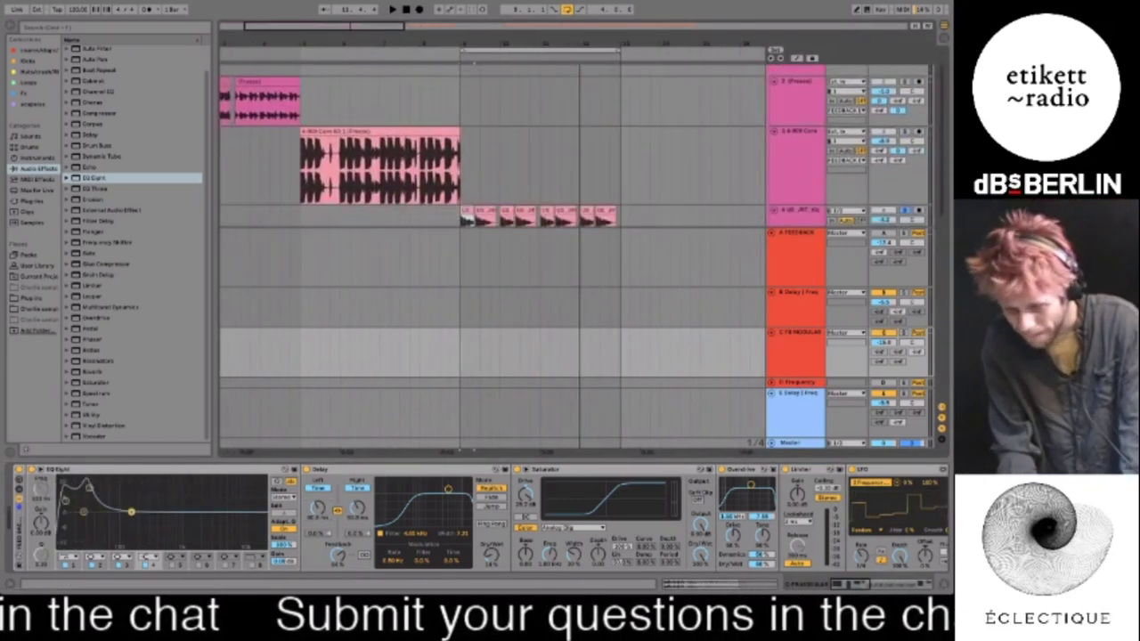
click(805, 379)
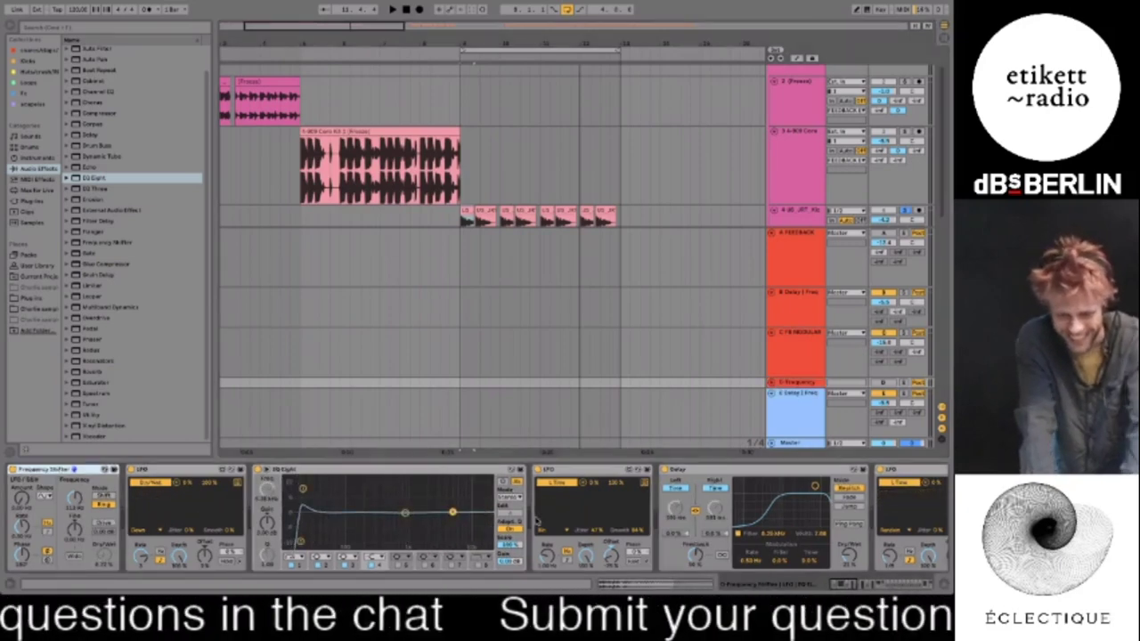
scroll(537, 521, right, 3)
scroll(536, 522, right, 5)
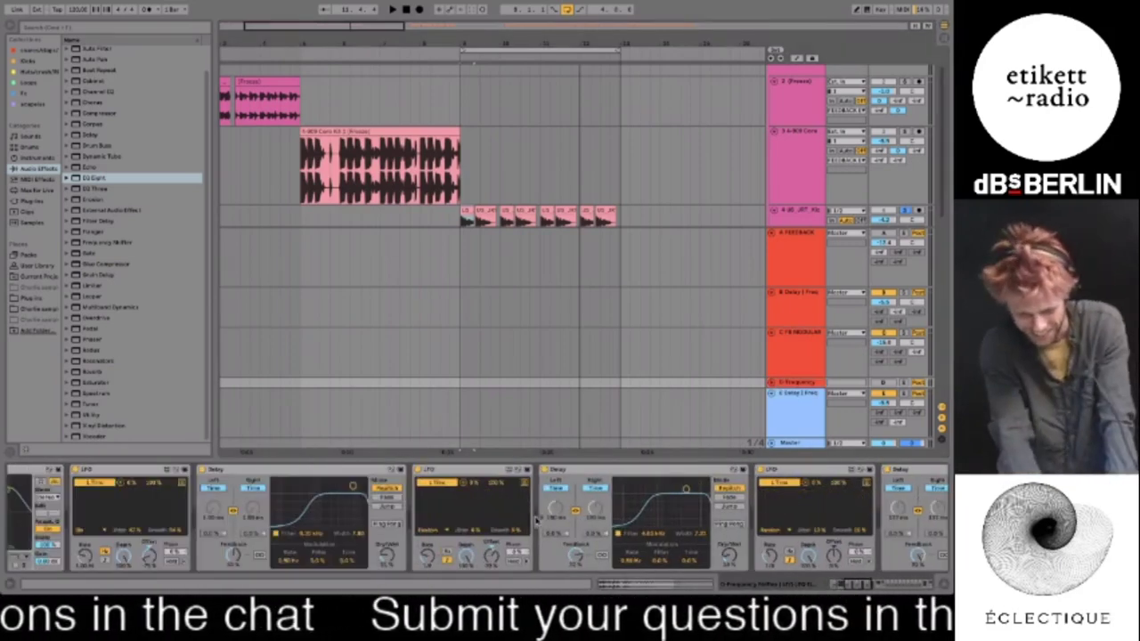
scroll(537, 521, right, 5)
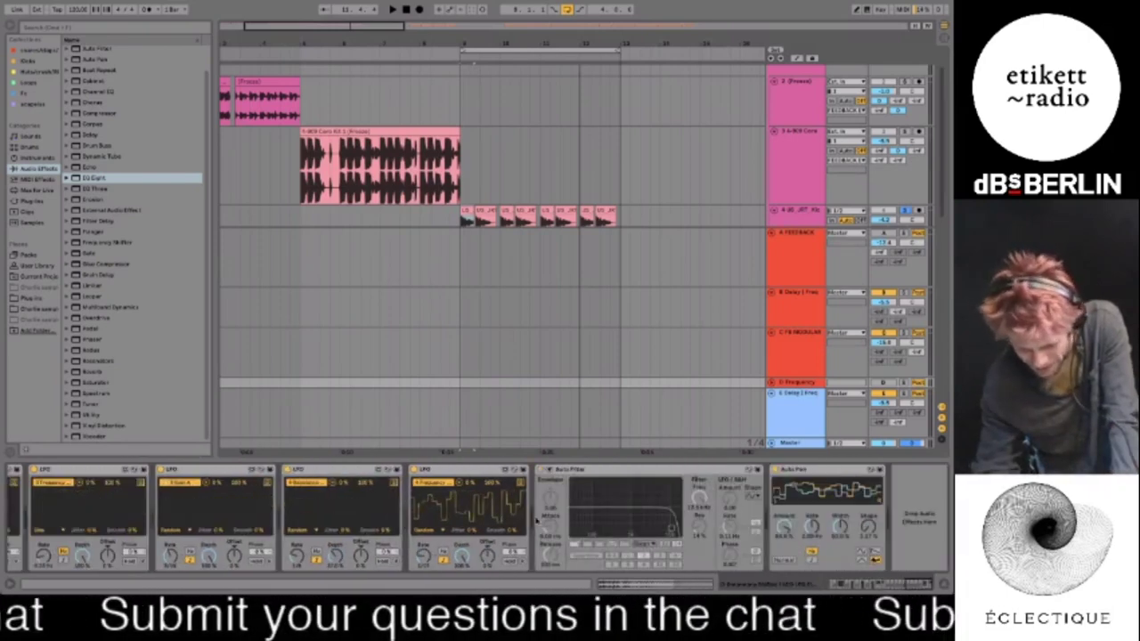
scroll(537, 521, left, 4)
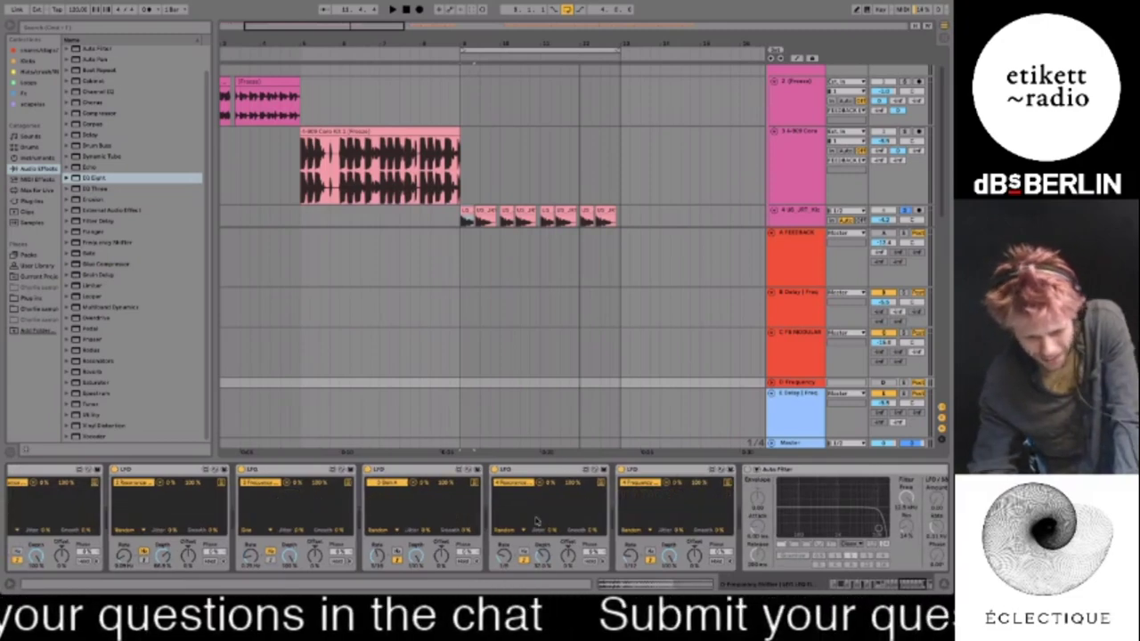
scroll(537, 521, left, 3)
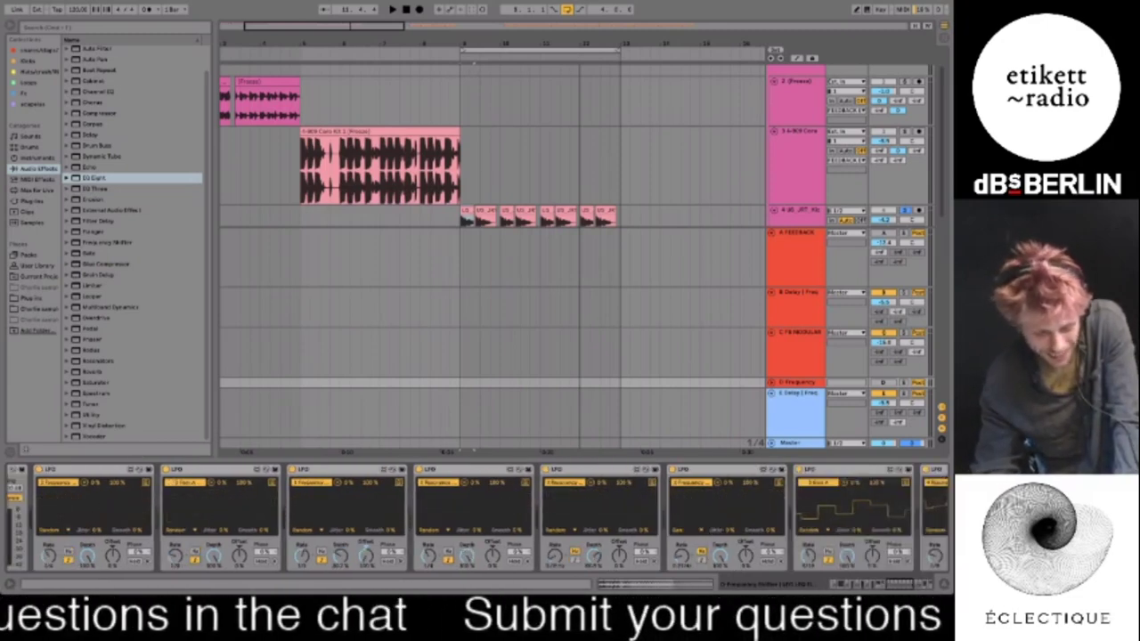
scroll(428, 521, left, 3)
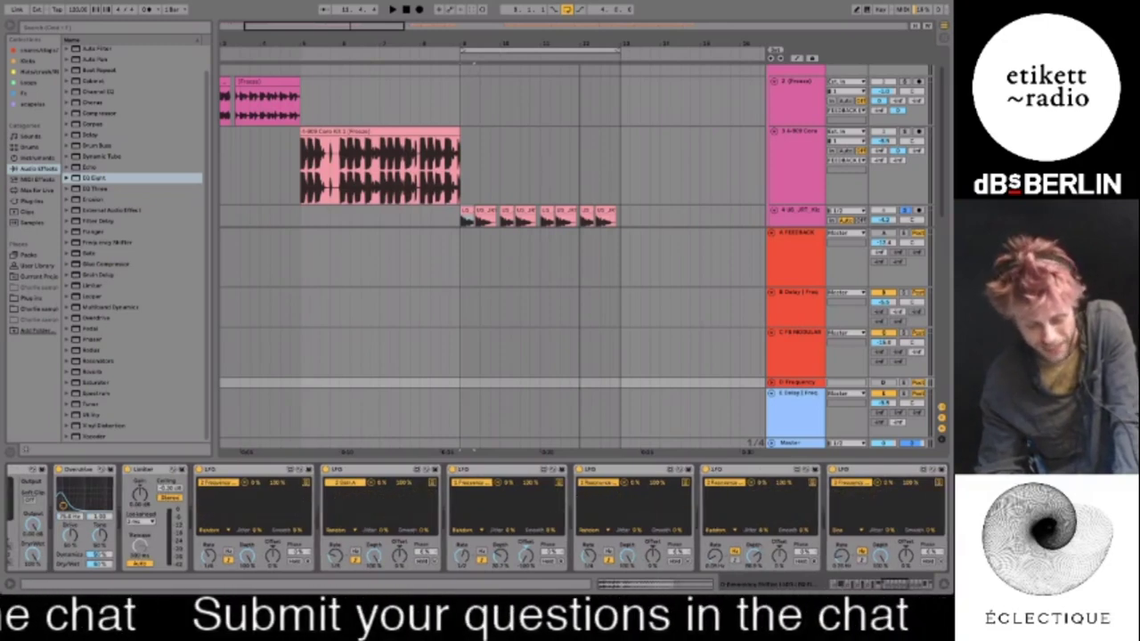
scroll(309, 516, left, 3)
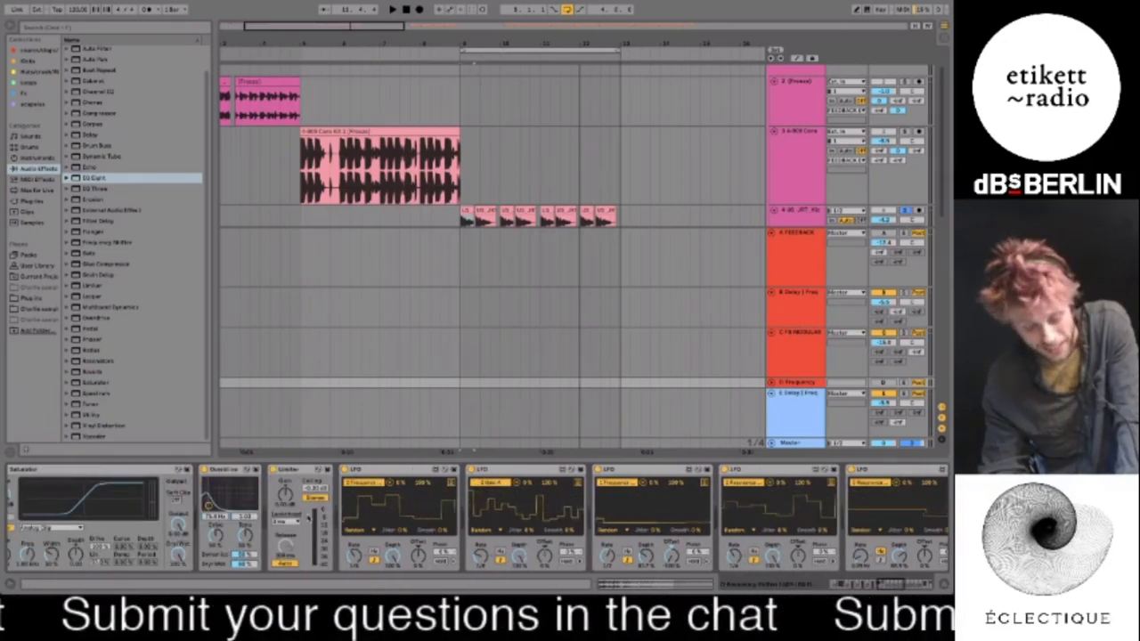
Review the LFO-modulated Delays, Saturator and Limiter in return D's device chain
scroll(310, 516, left, 3)
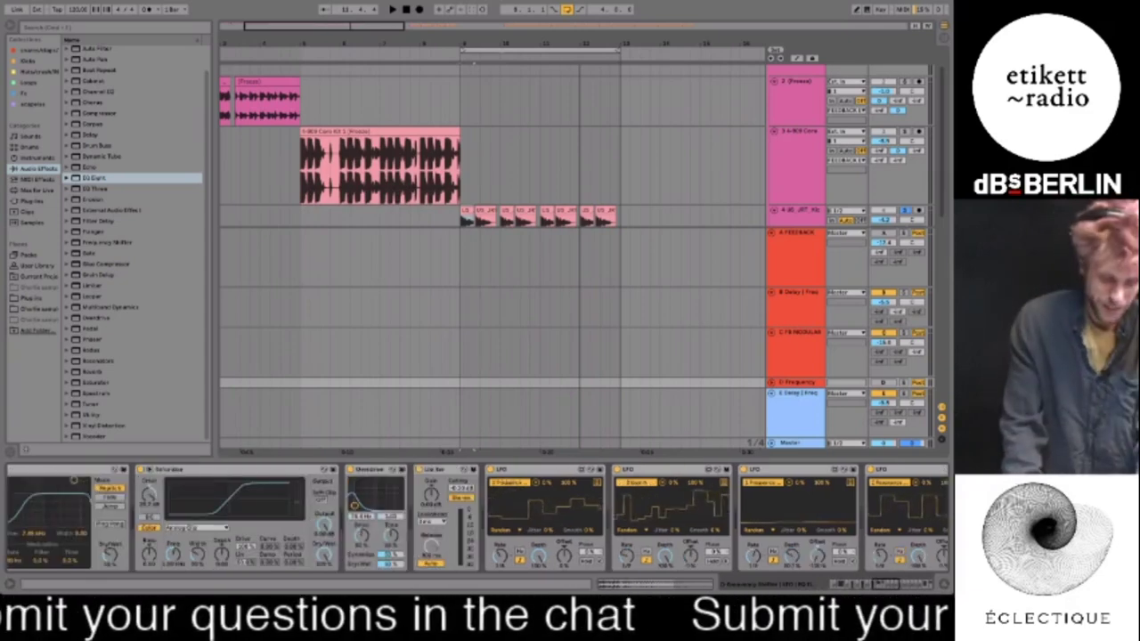
scroll(310, 516, right, 5)
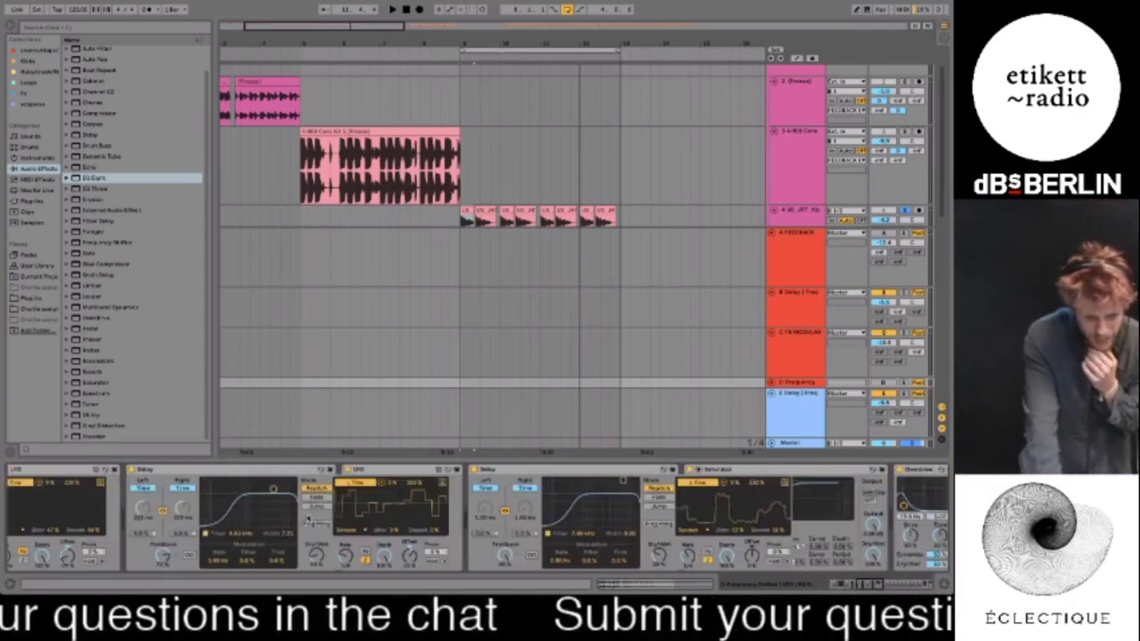
scroll(310, 517, left, 5)
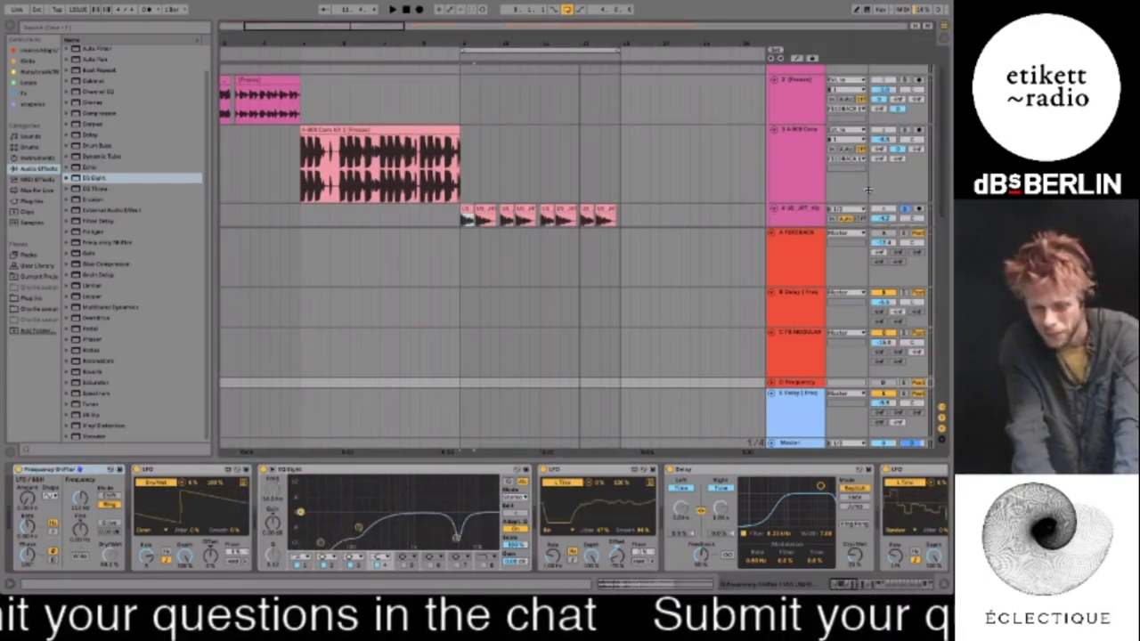
Unfold return D Frequency and play the track 4 loop through its self-feeding chain
scroll(869, 190, down, 3)
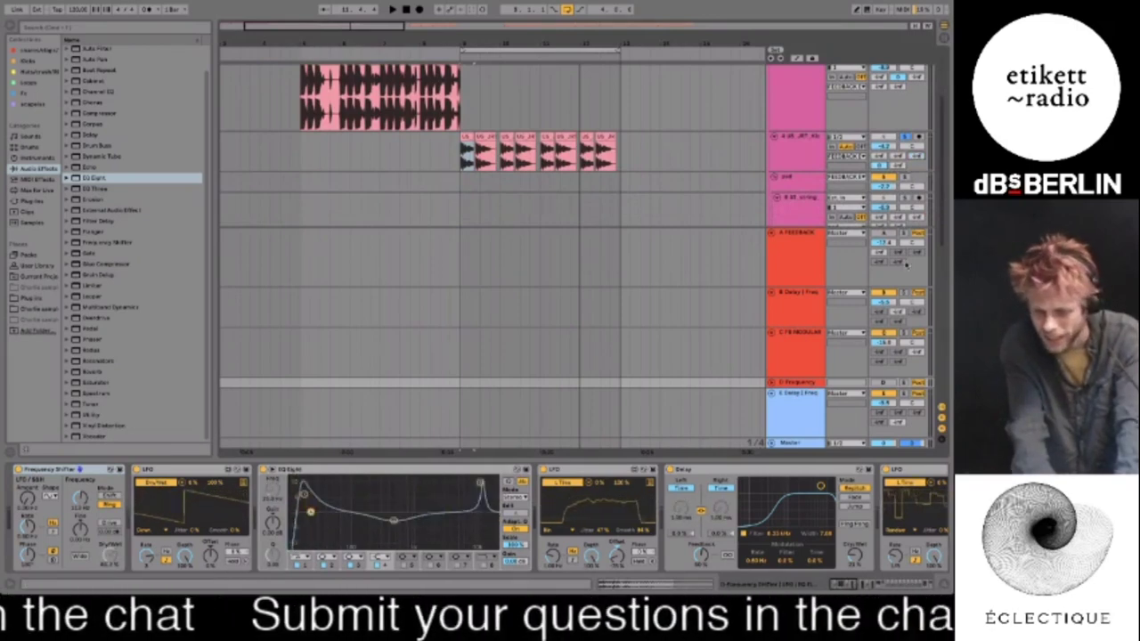
key(space)
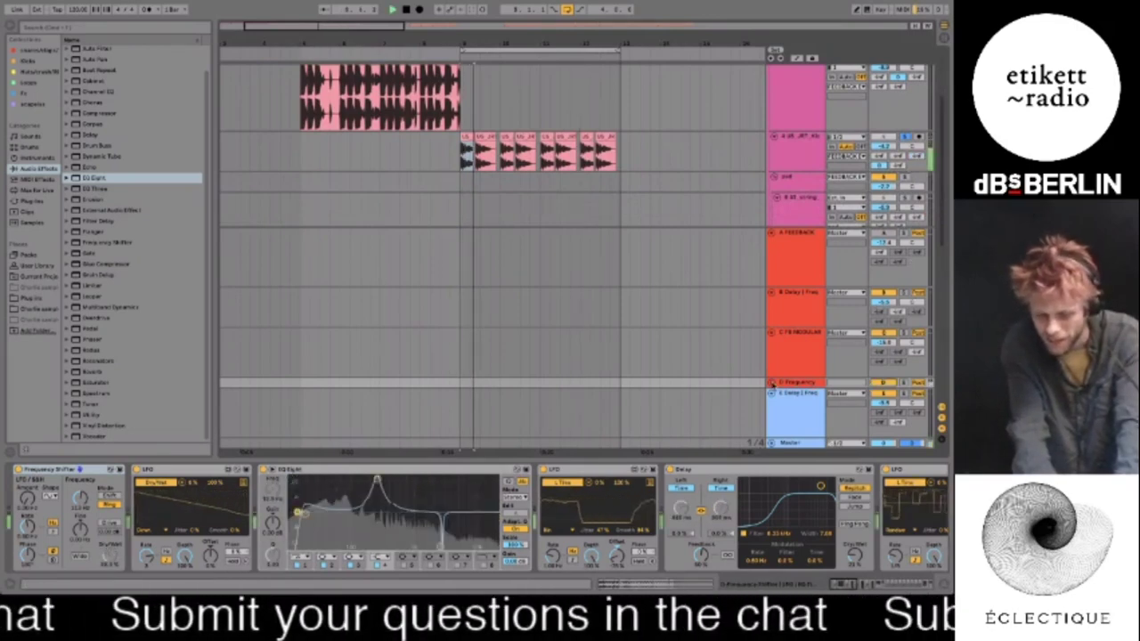
click(771, 383)
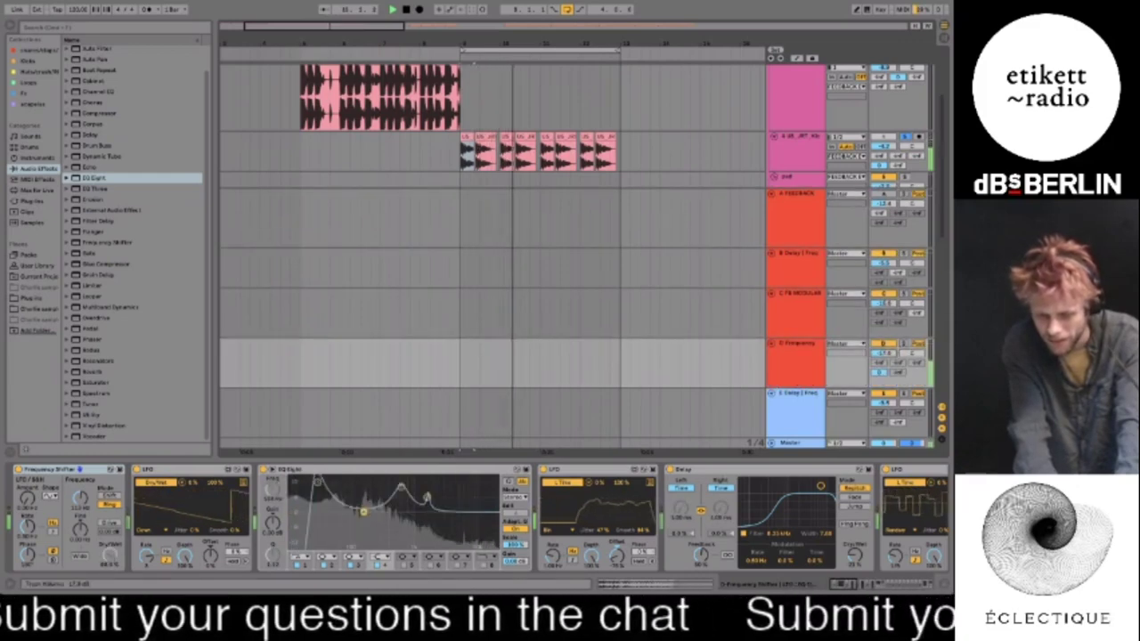
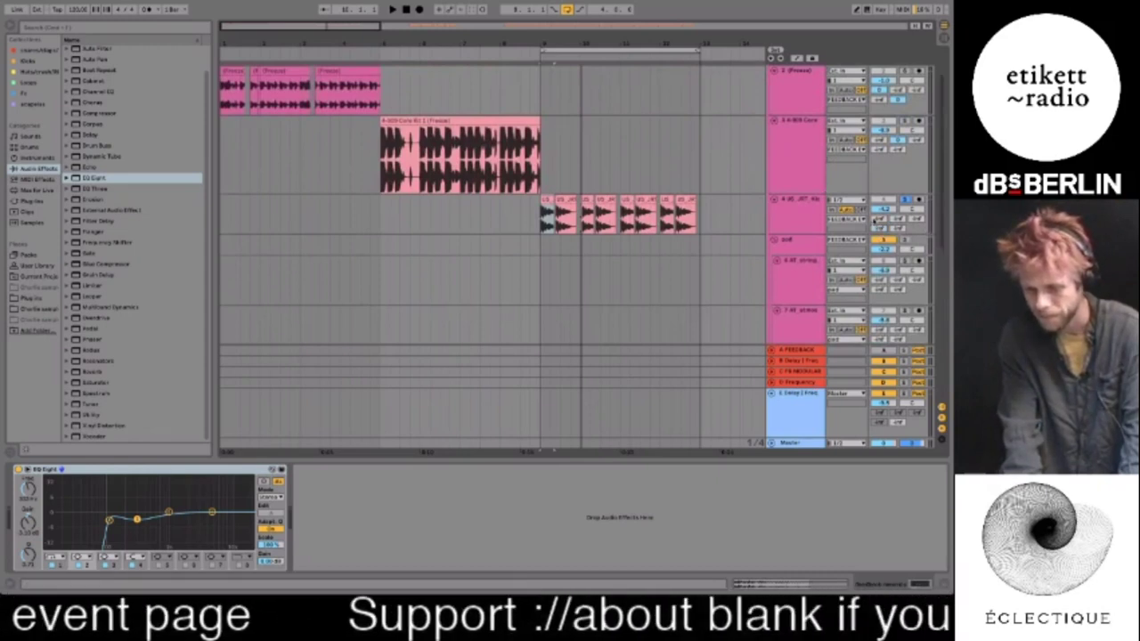
Record return C FB MODULAR's output onto its armed feedback record track, and switch the return off
scroll(512, 178, down, 5)
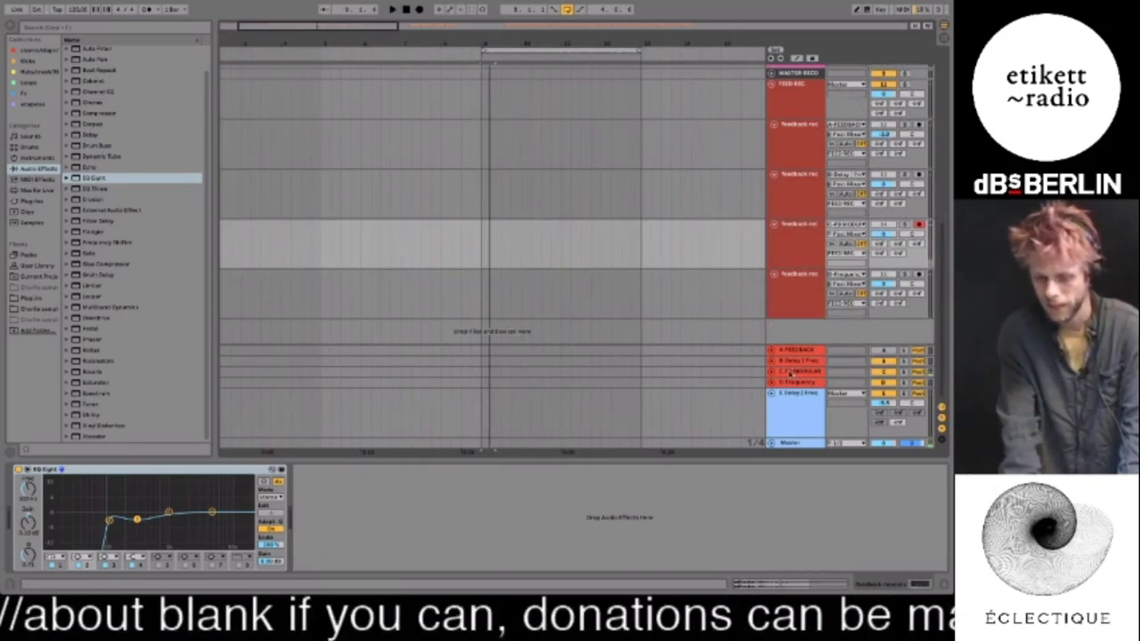
click(773, 372)
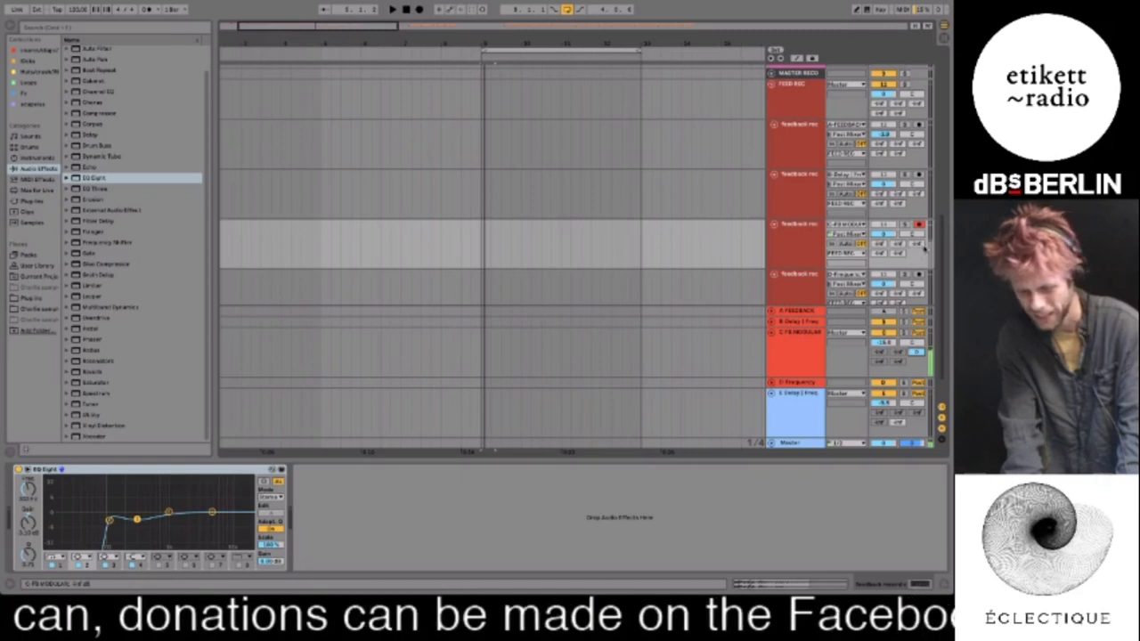
click(418, 9)
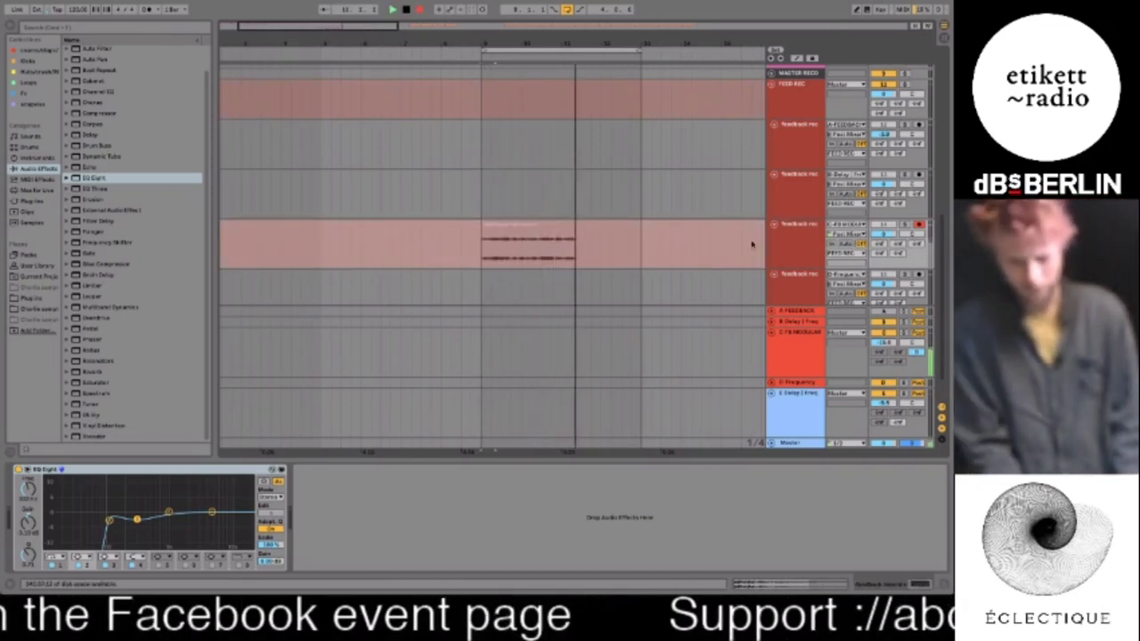
click(805, 237)
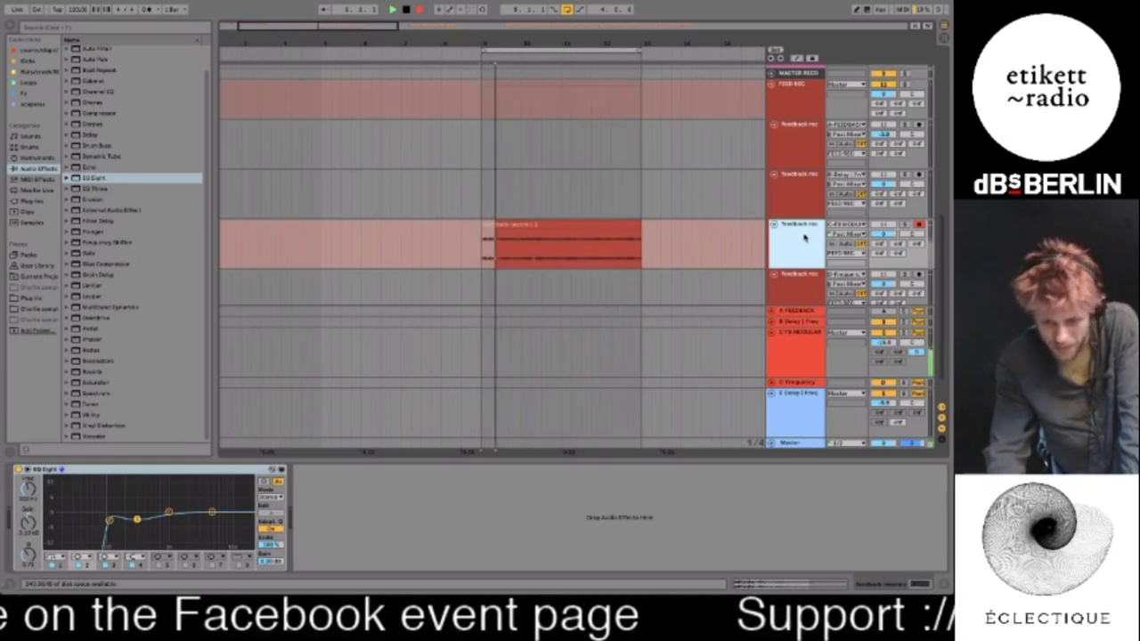
click(883, 332)
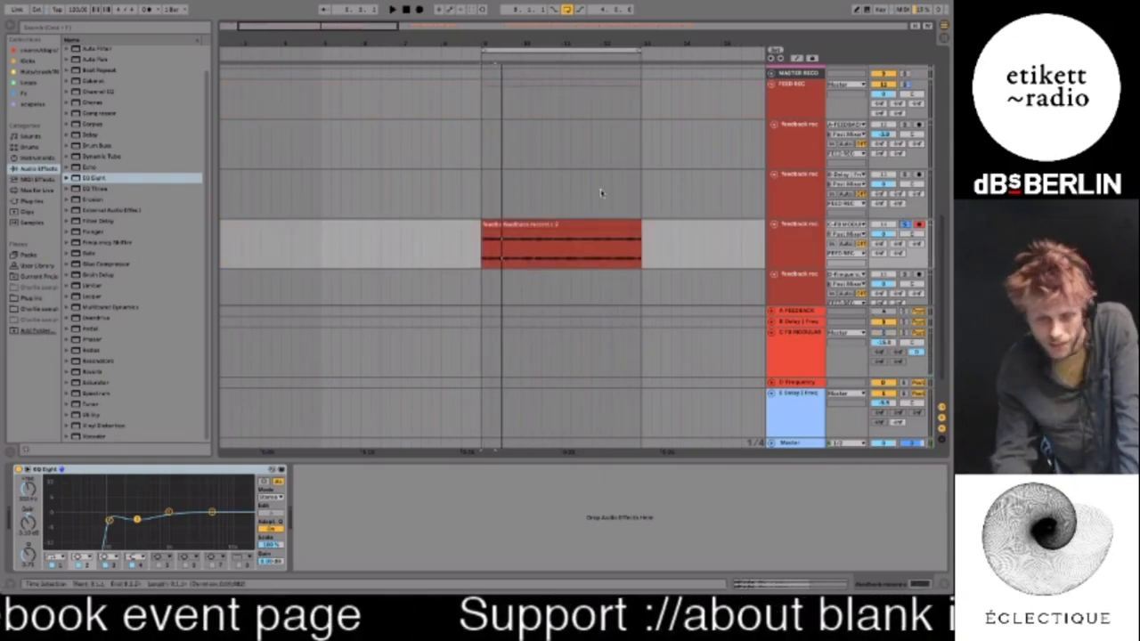
Extend the start of the recorded feedback clip to reveal the full take, and move the clip to start at bar 9
click(538, 223)
click(484, 223)
drag(482, 234, 220, 233)
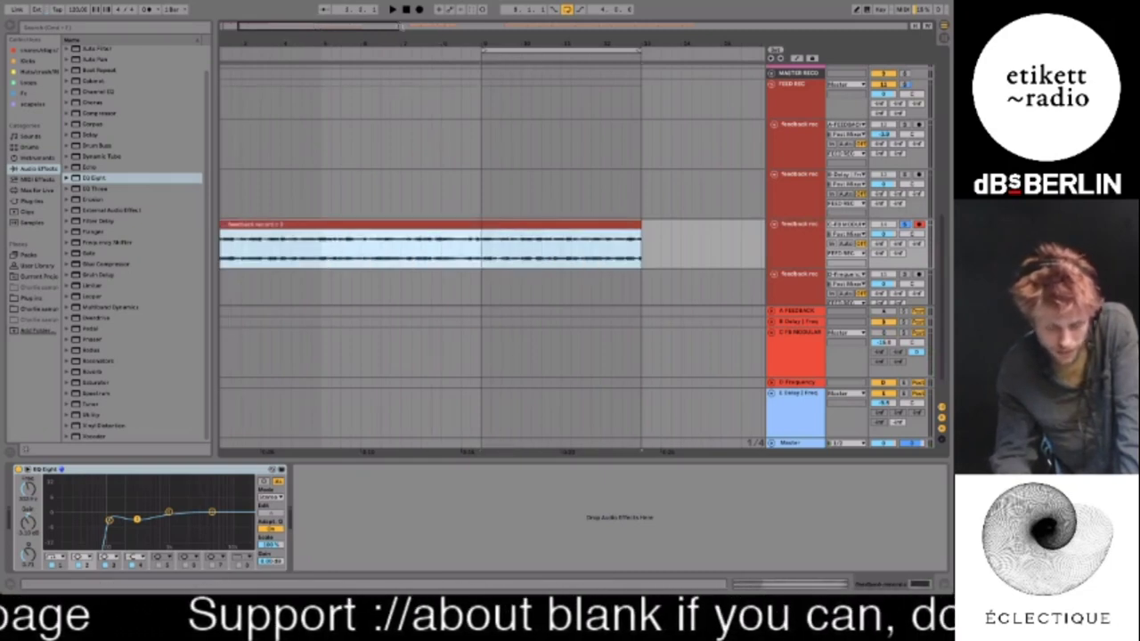
key(w)
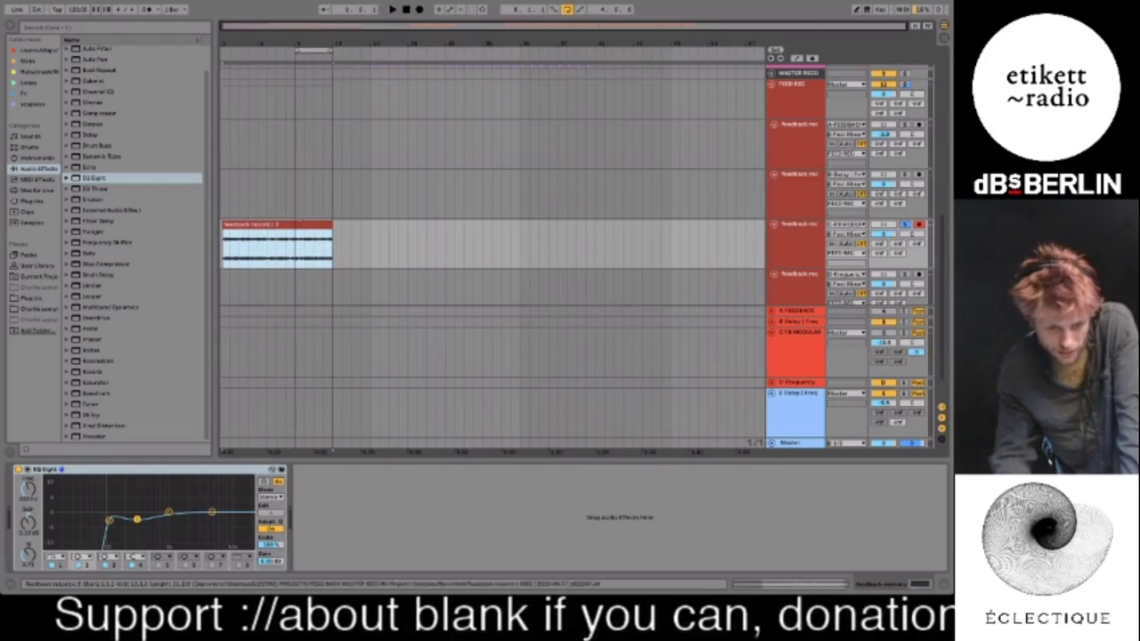
drag(255, 233, 328, 234)
Play the feedback recording and move the first band of its EQ Eight slightly lower in frequency
key(space)
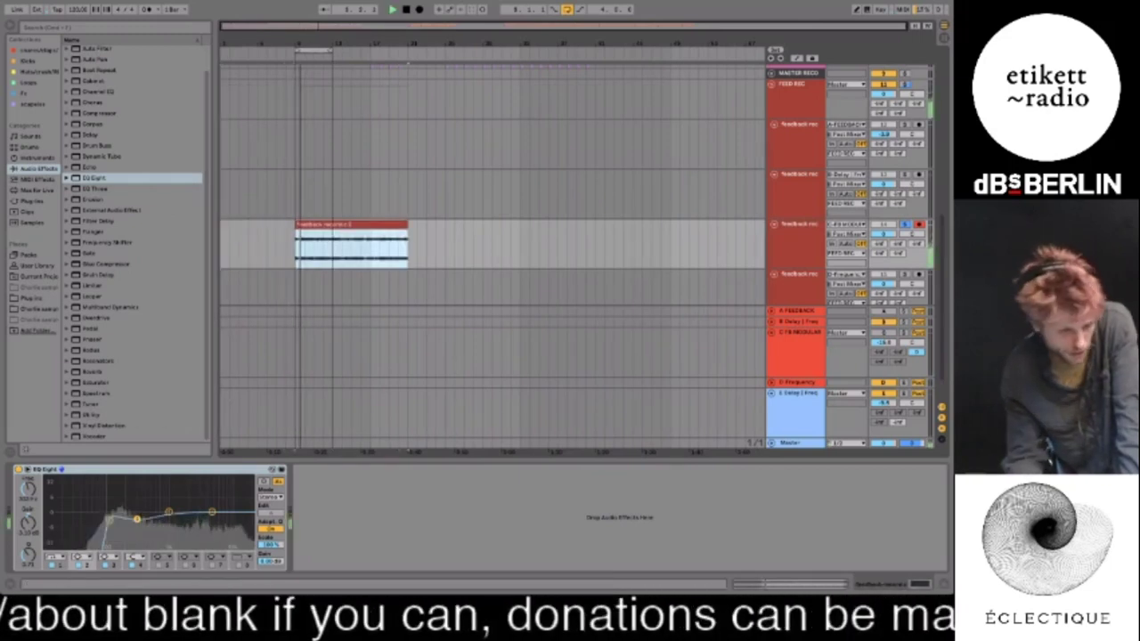
key(space)
mouse_move(111, 522)
mouse_down()
mouse_move(69, 516)
mouse_move(107, 522)
mouse_up()
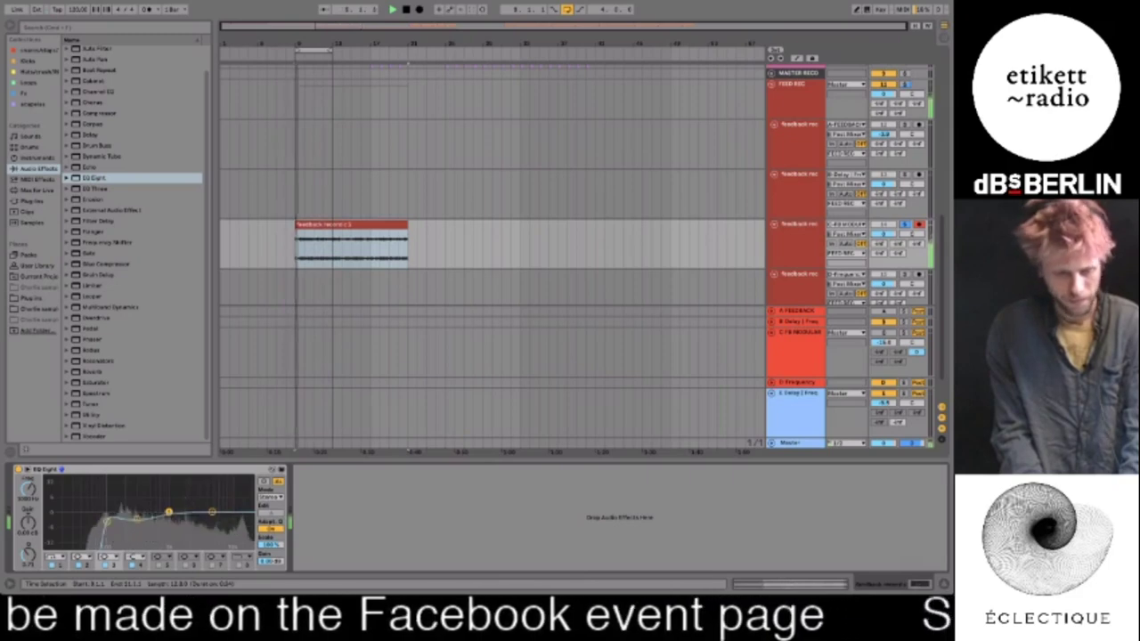
Trim the end of the feedback clip to the loop end at bar 13
click(316, 225)
key(space)
drag(407, 225, 332, 226)
Play the loop with track 4 soloed alongside the feedback recording, and open the feedback clip's sample view
scroll(401, 203, up, 5)
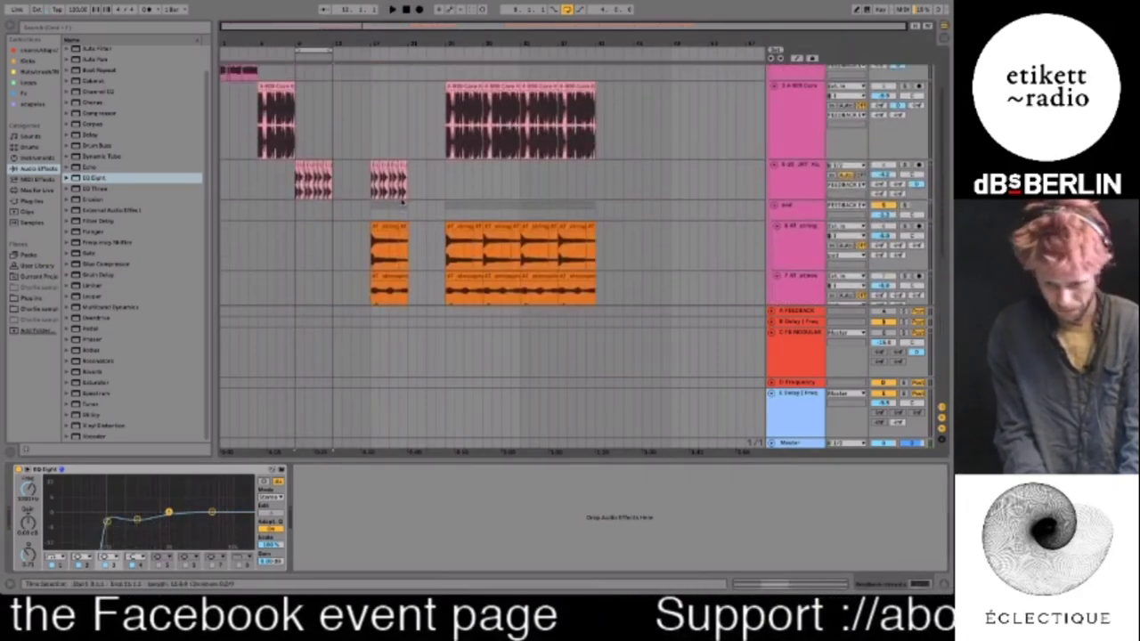
click(905, 166)
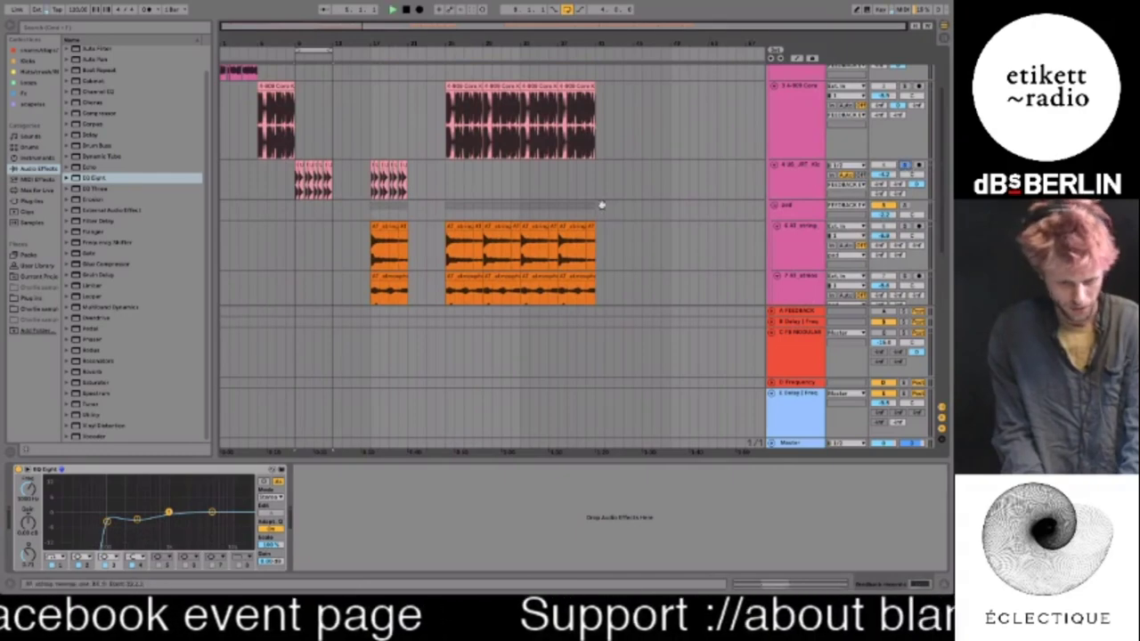
scroll(602, 205, down, 6)
double_click(313, 185)
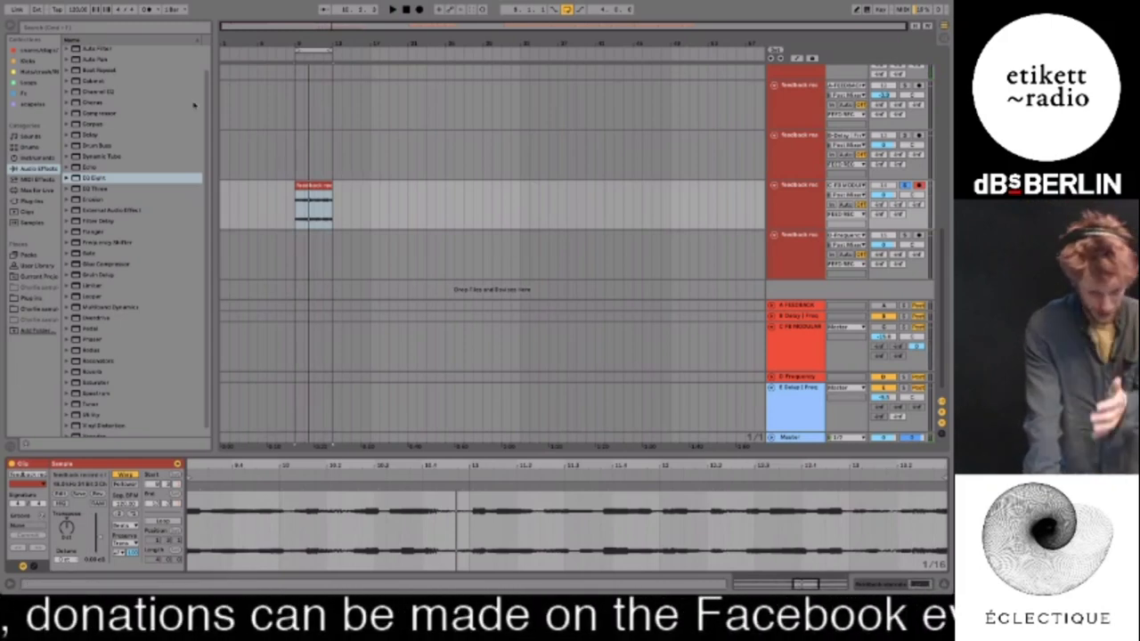
Add a Sampler on a new track below the feedback record tracks, and load the feedback clip into it
click(41, 158)
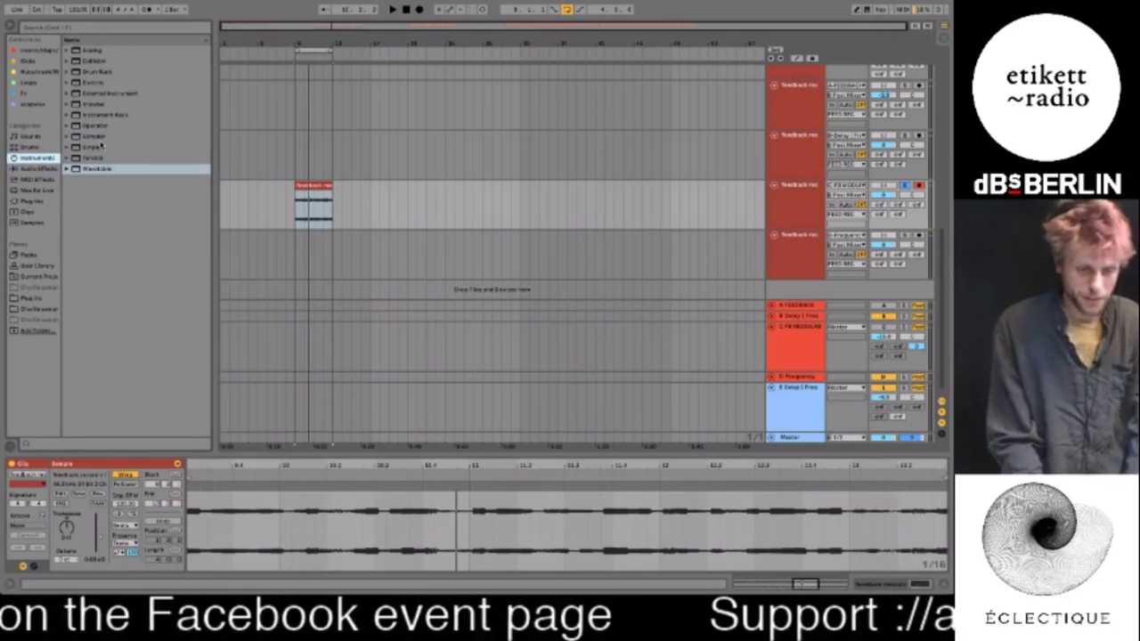
drag(95, 138, 266, 189)
drag(309, 301, 308, 300)
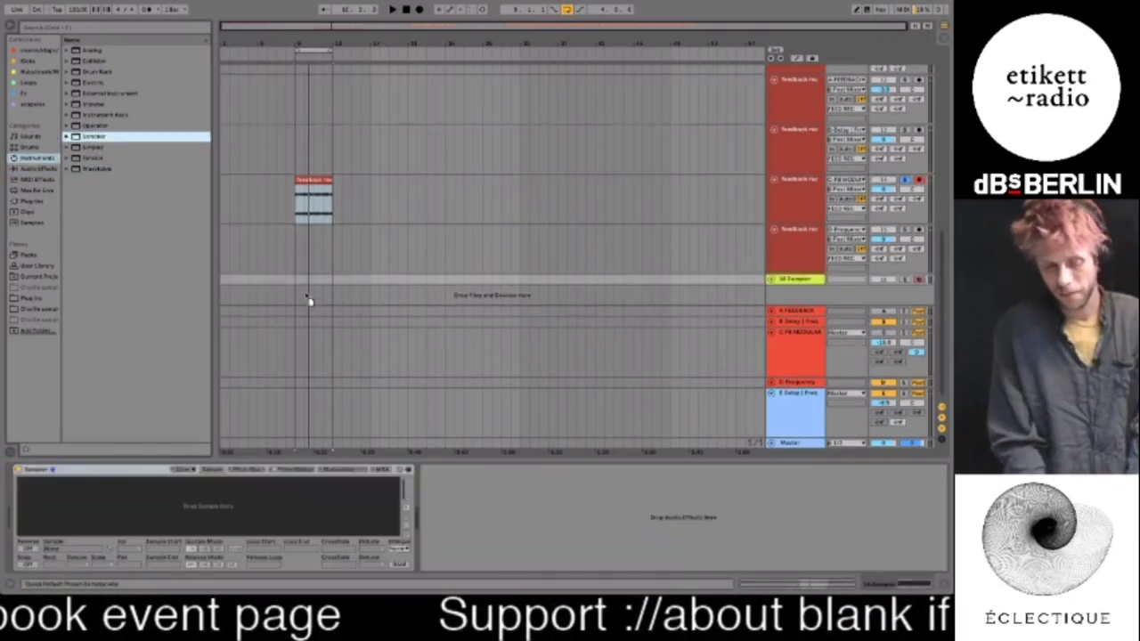
drag(314, 182, 259, 515)
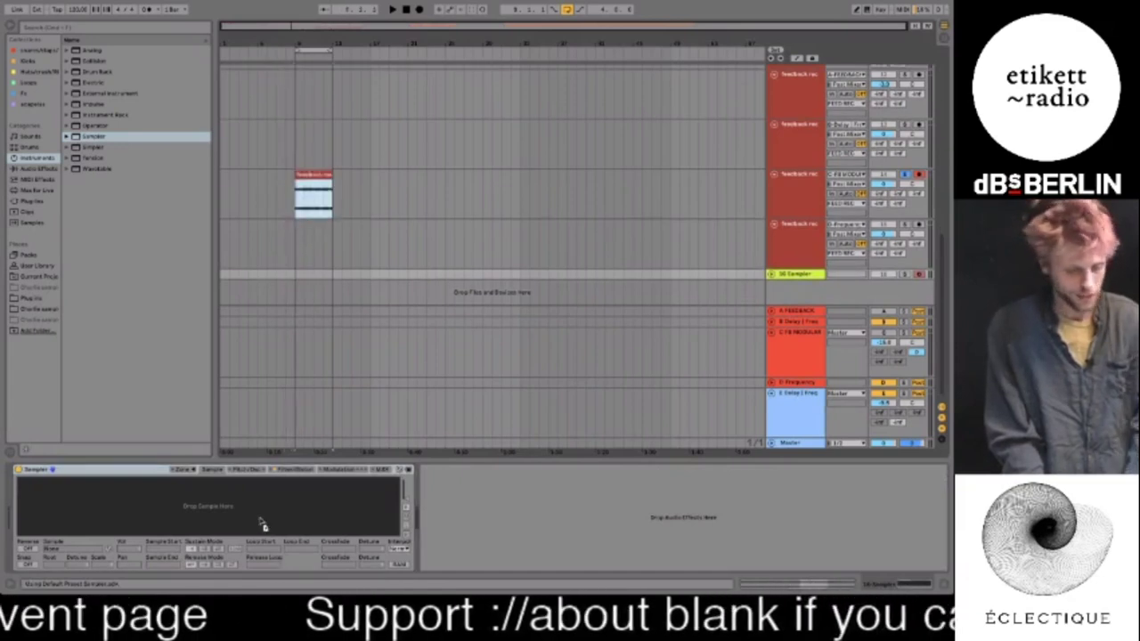
Solo and unfold the new Sampler track, and set its volume to 6.0 dB
click(905, 274)
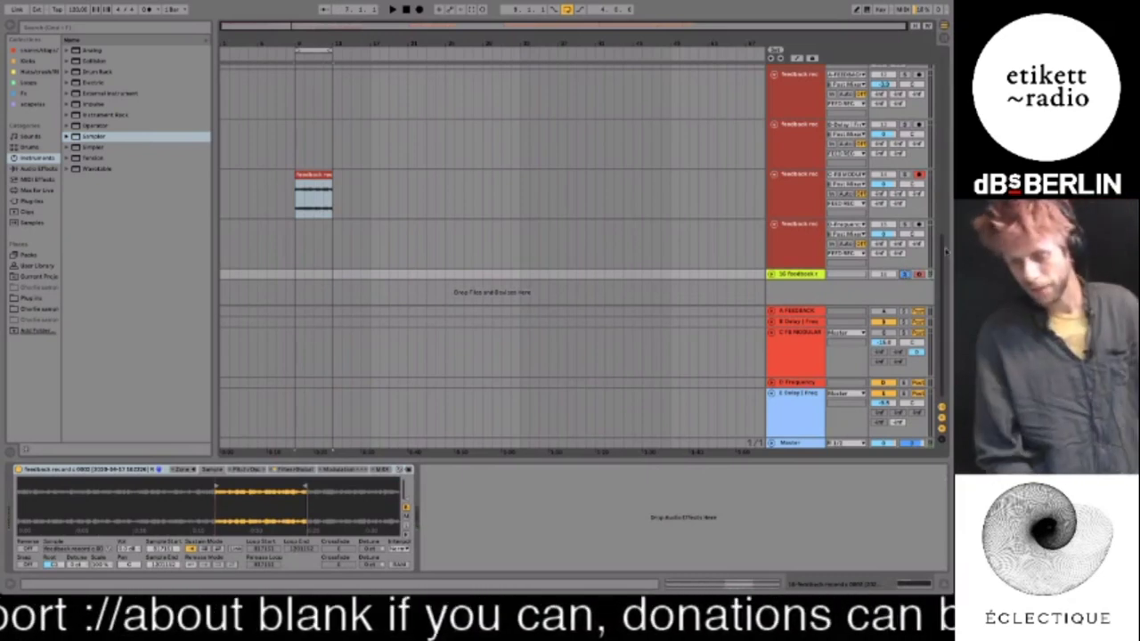
key(u)
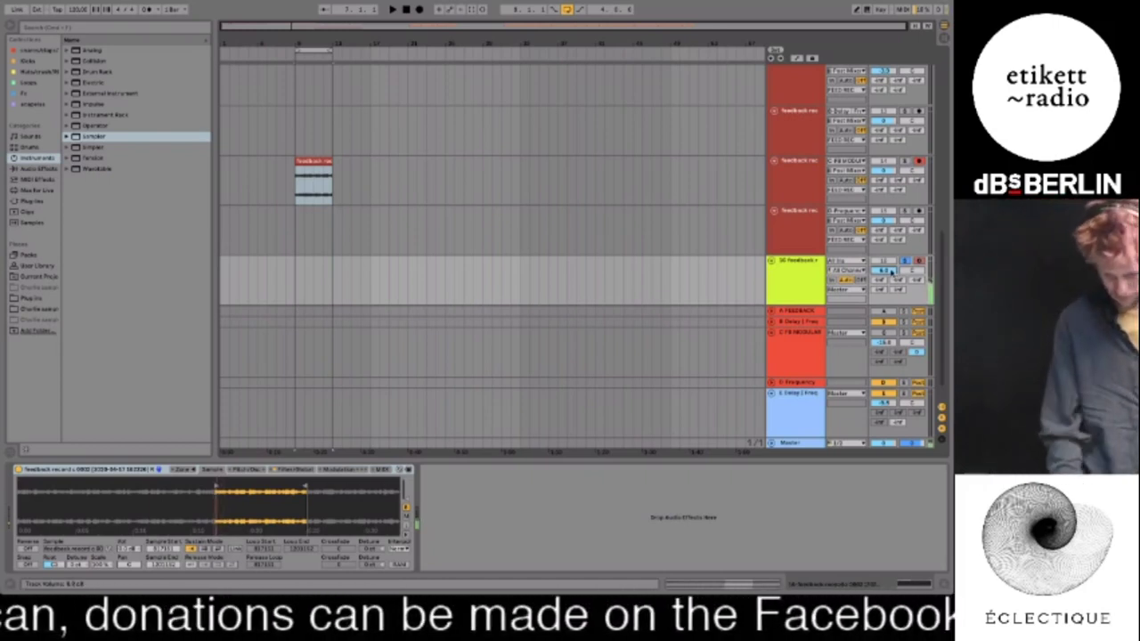
Enable Sampler's modulation oscillator and adjust its Coarse tuning and Volume while playing the sampled feedback
click(286, 469)
click(259, 469)
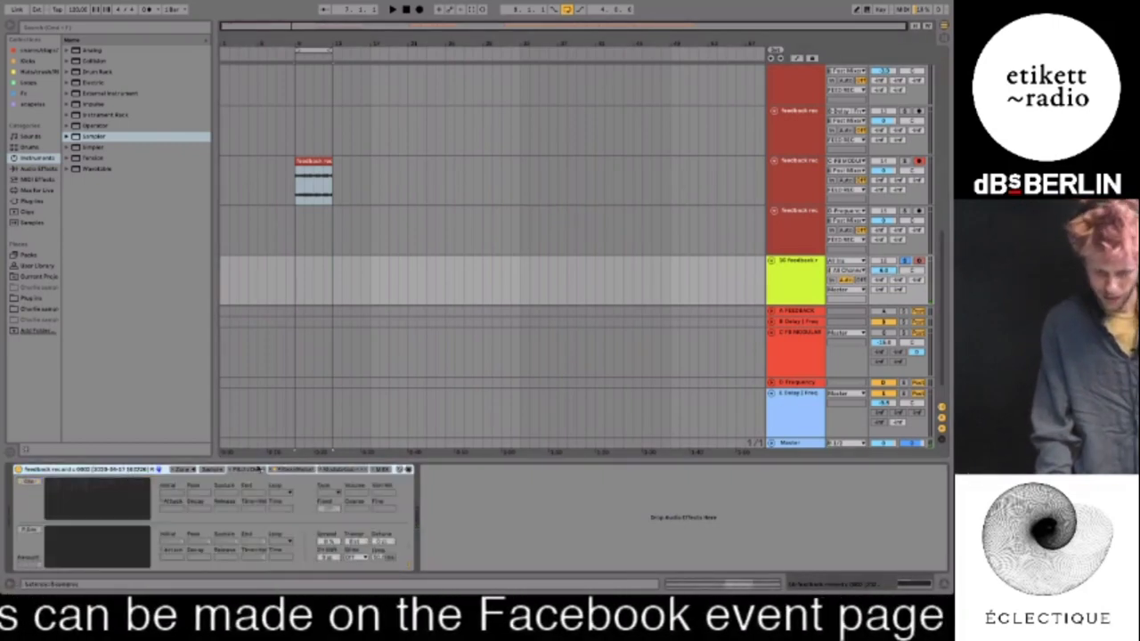
click(31, 482)
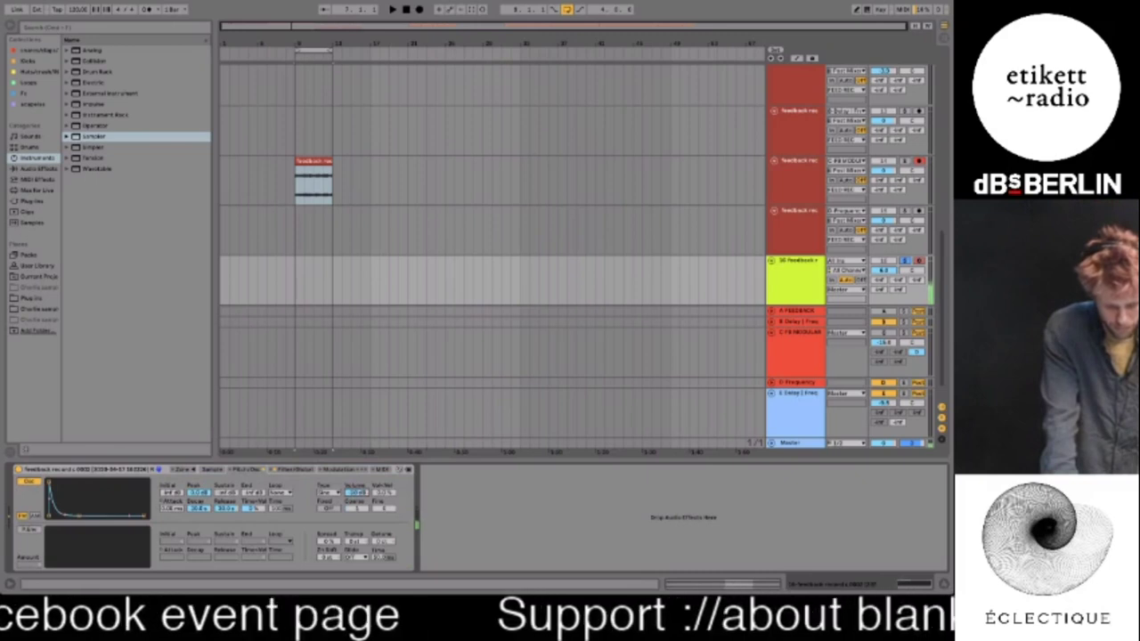
click(356, 506)
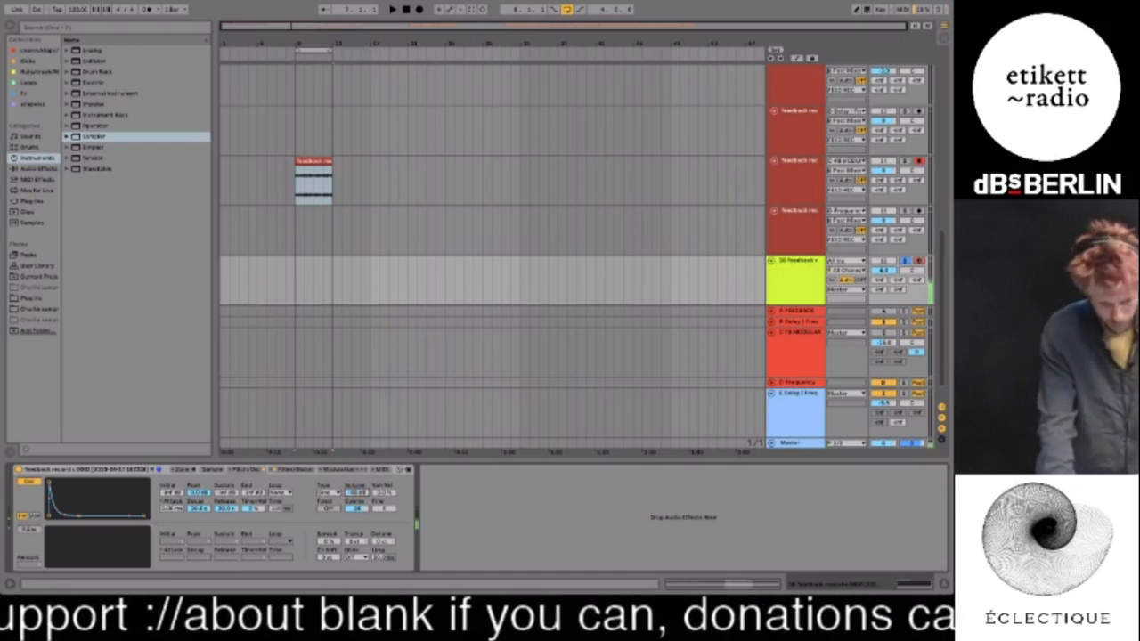
drag(357, 507, 357, 517)
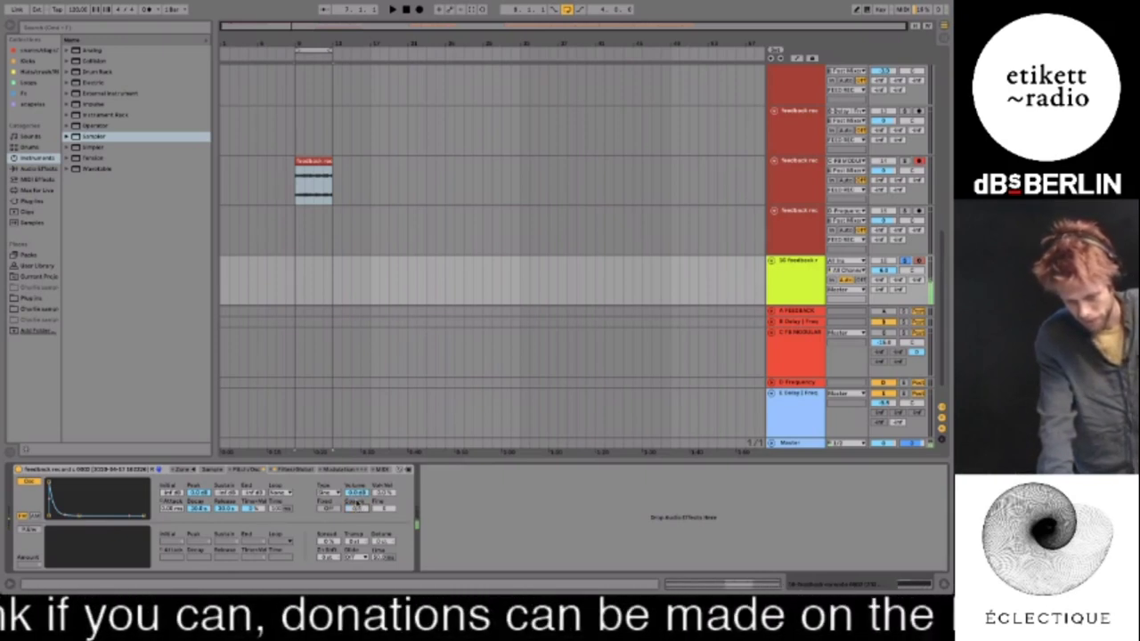
key(space)
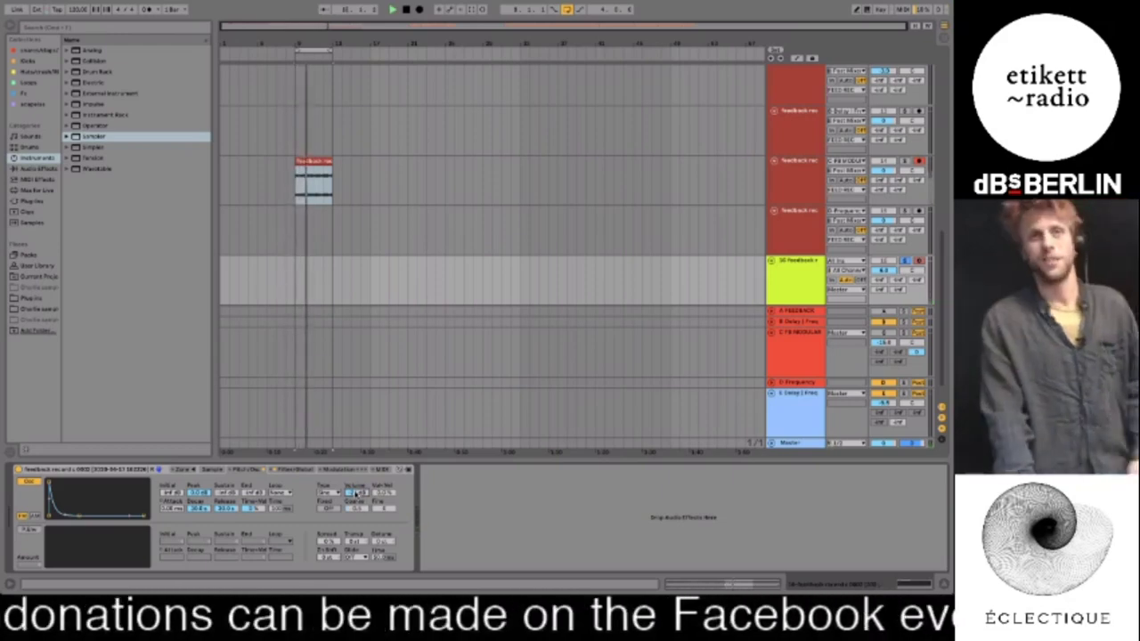
key(space)
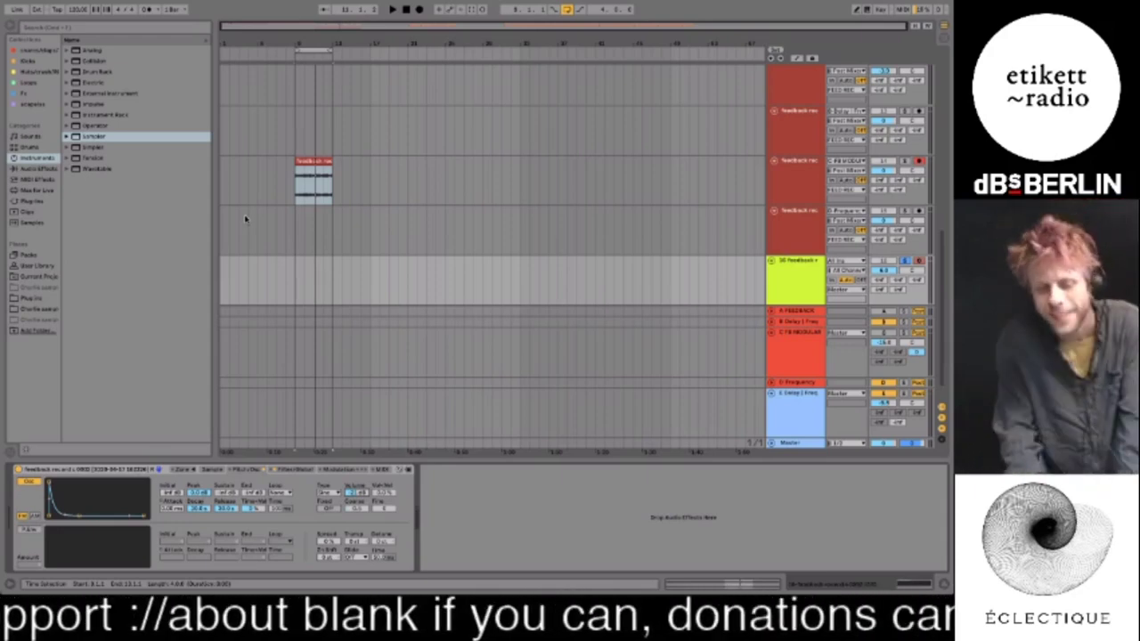
Select the original feedback clip, zoom in on it and play it with its record track soloed
click(325, 214)
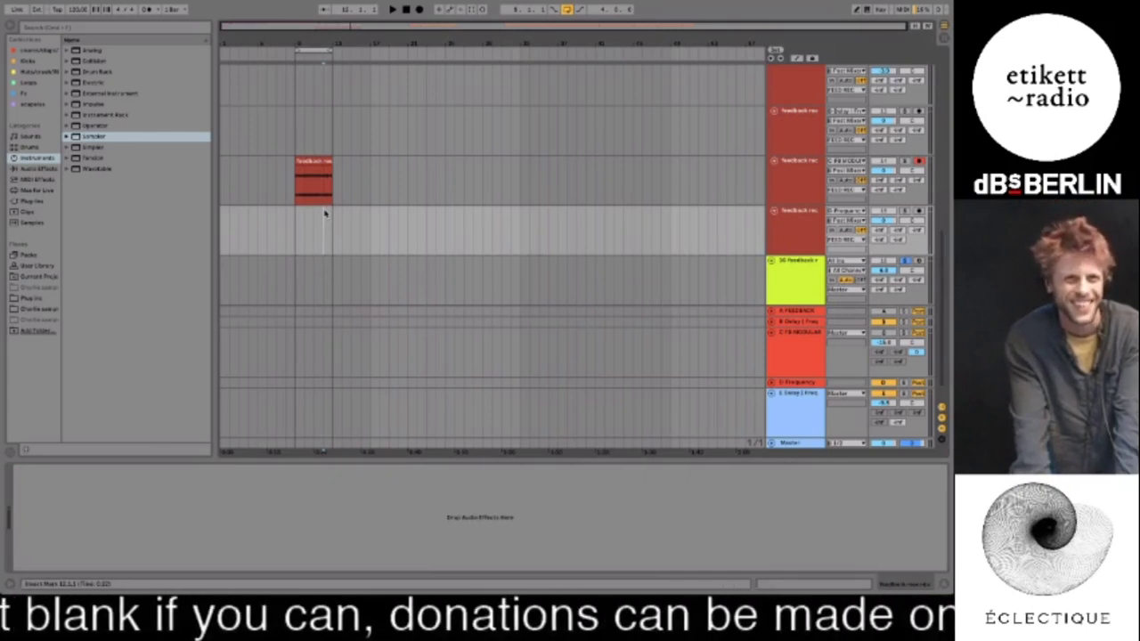
click(315, 164)
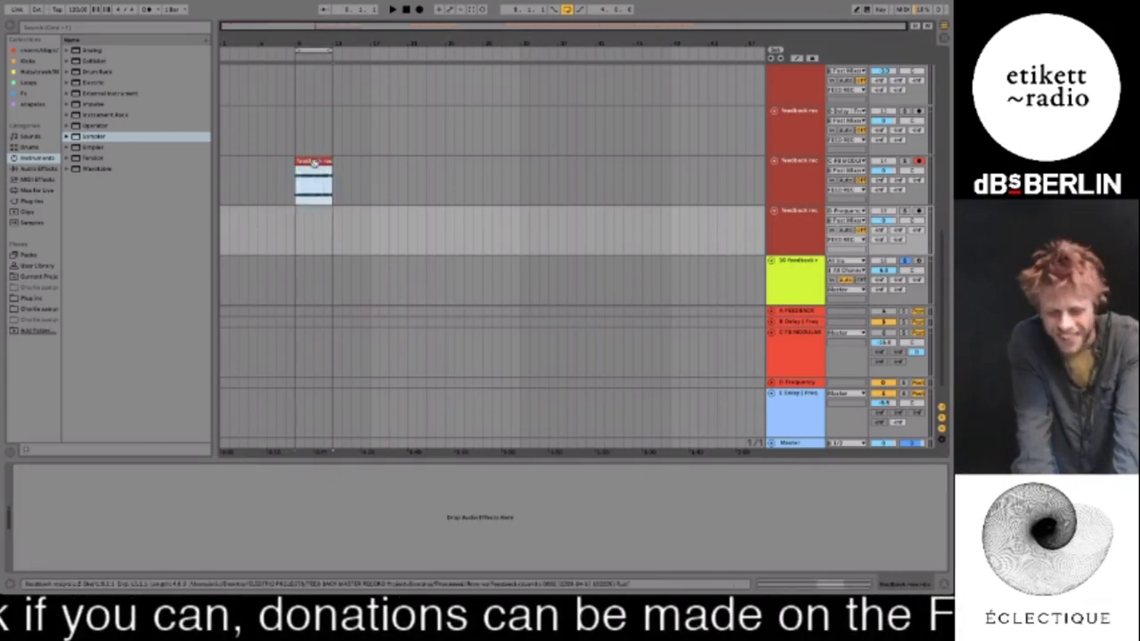
scroll(408, 195, up, 3)
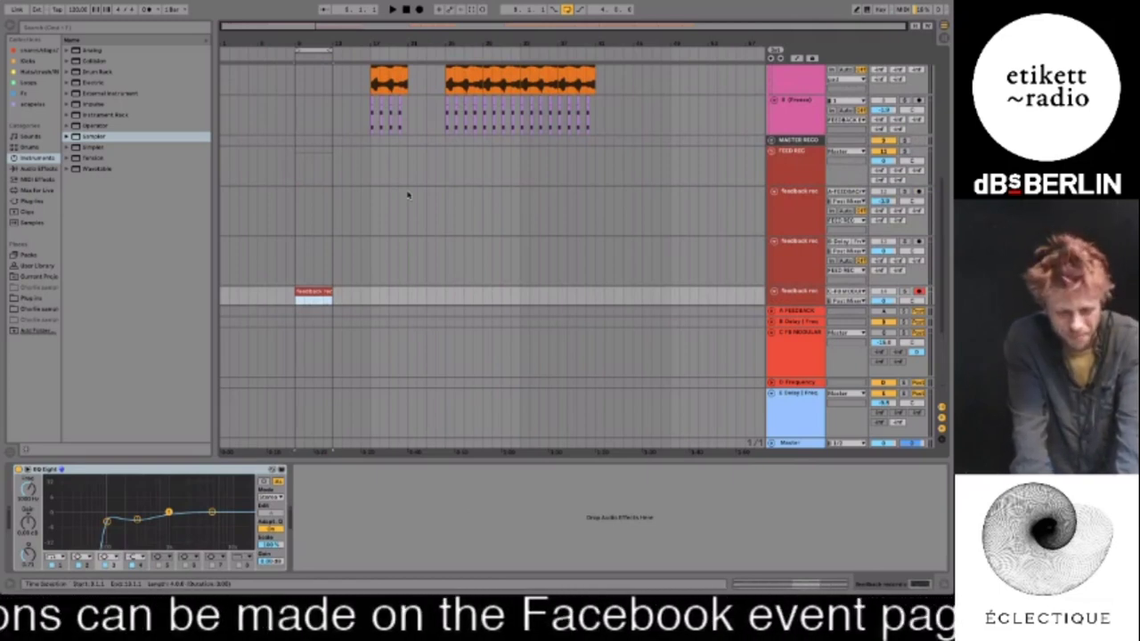
scroll(408, 196, down, 3)
drag(340, 30, 340, 134)
key(space)
key(space)
click(906, 136)
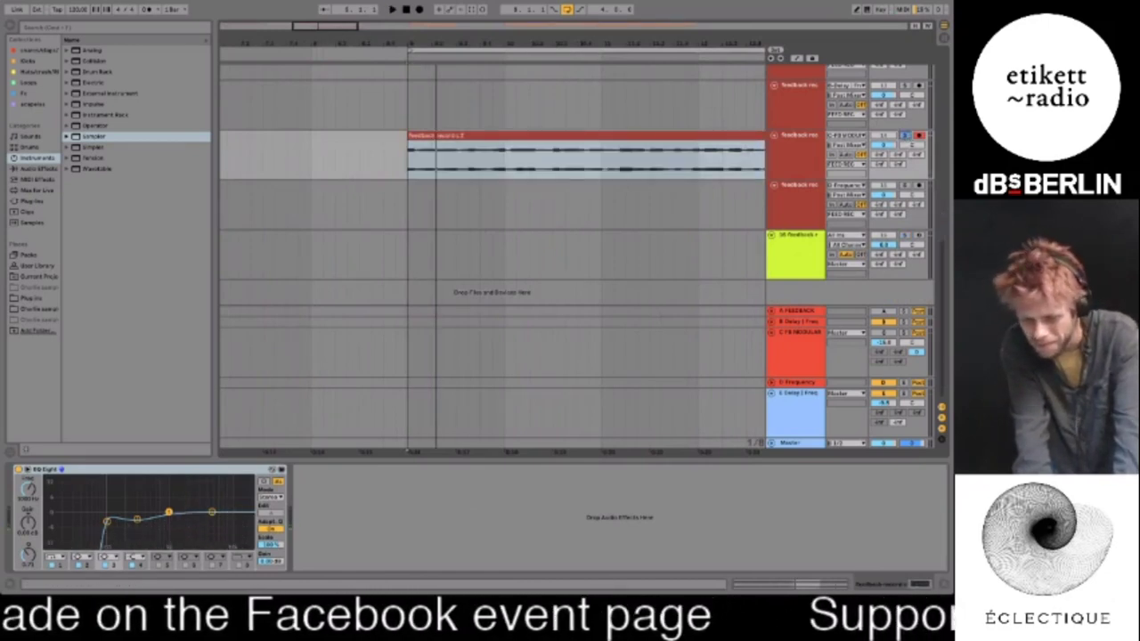
Select the Sampler track and solo it in place of the feedback record track
click(816, 236)
click(903, 235)
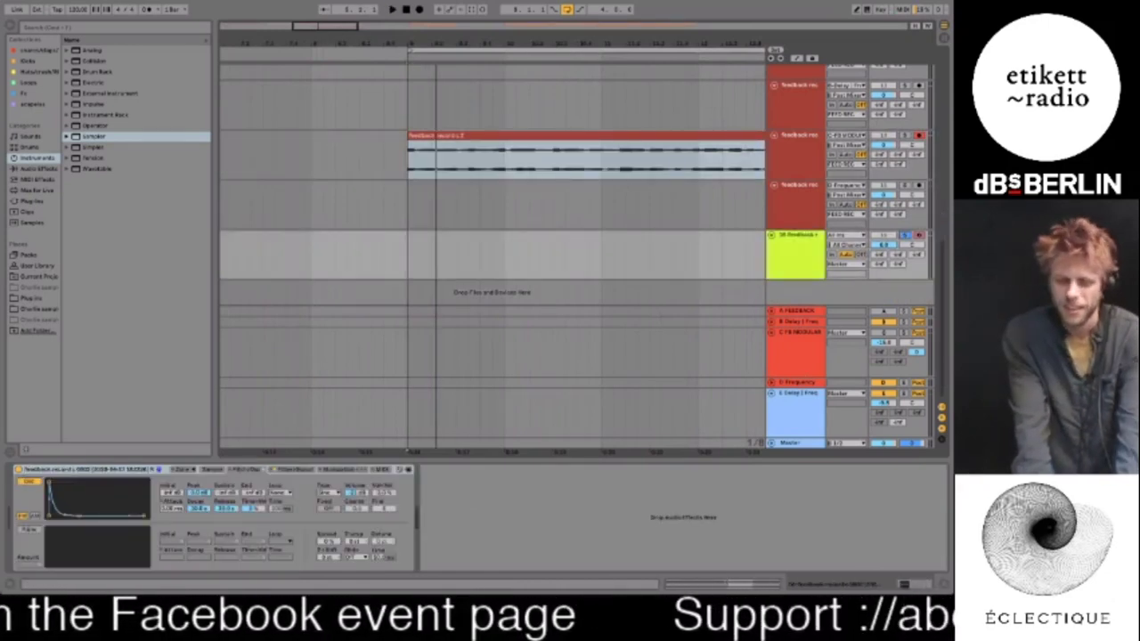
Solo the feedback clip's record track instead of the Sampler, raise its send C, activate the C FB MODULAR return and play the clip
click(816, 149)
click(906, 137)
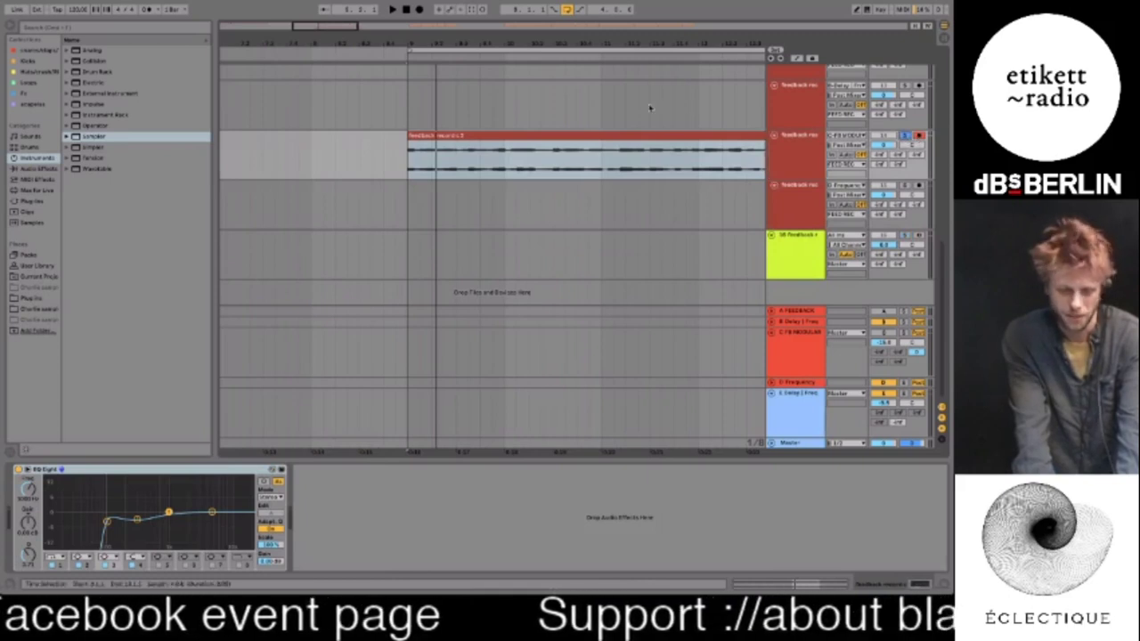
key(space)
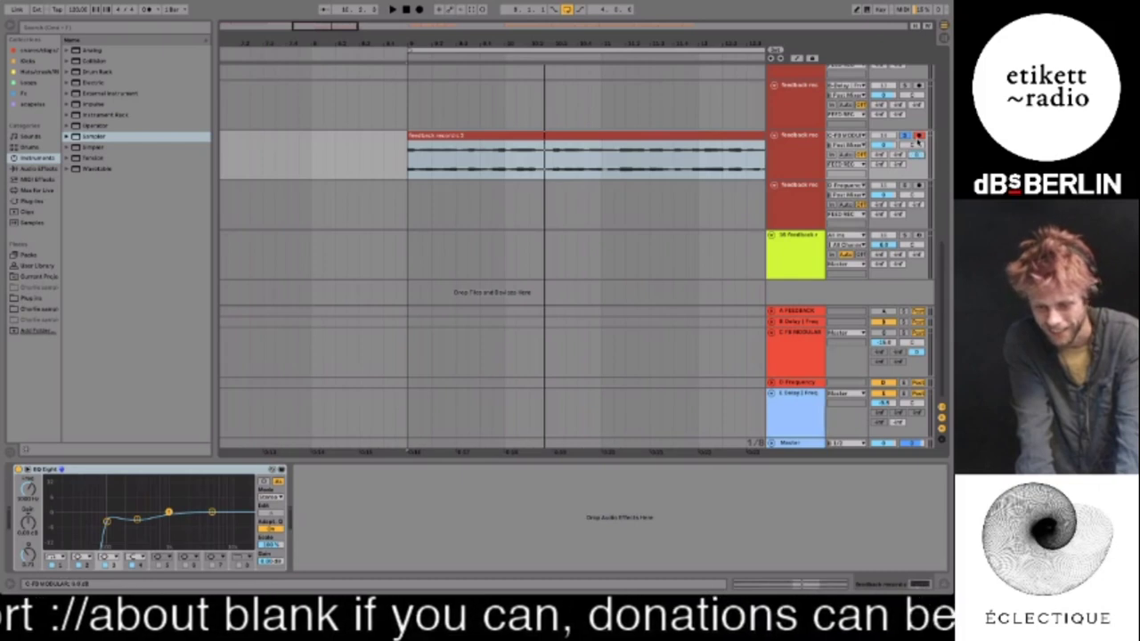
key(space)
key(space)
key(space)
click(883, 332)
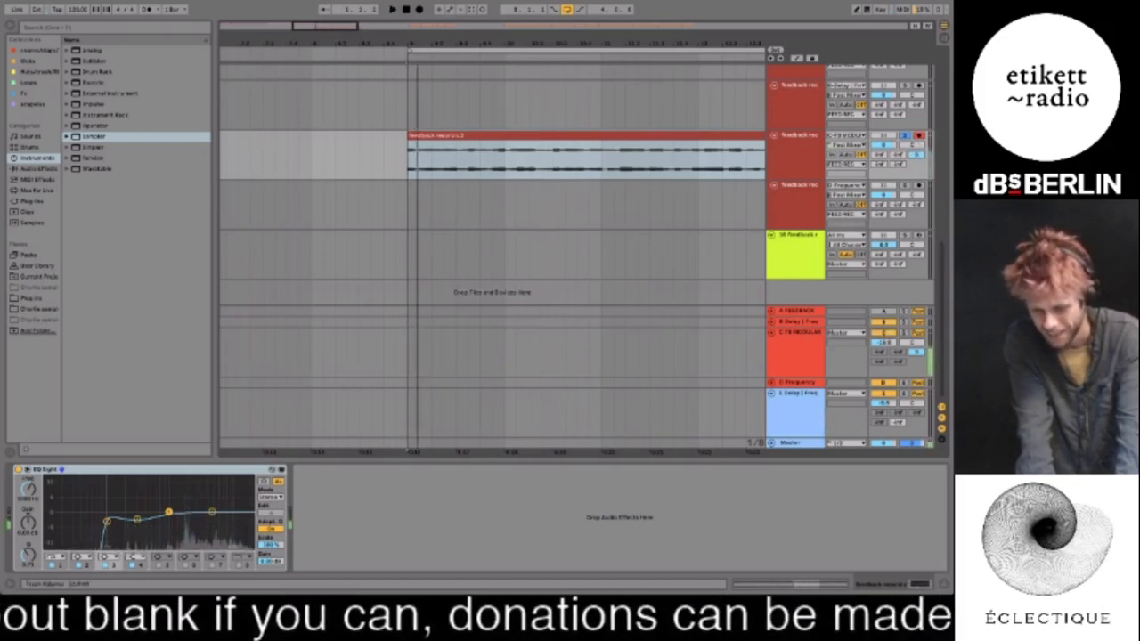
key(space)
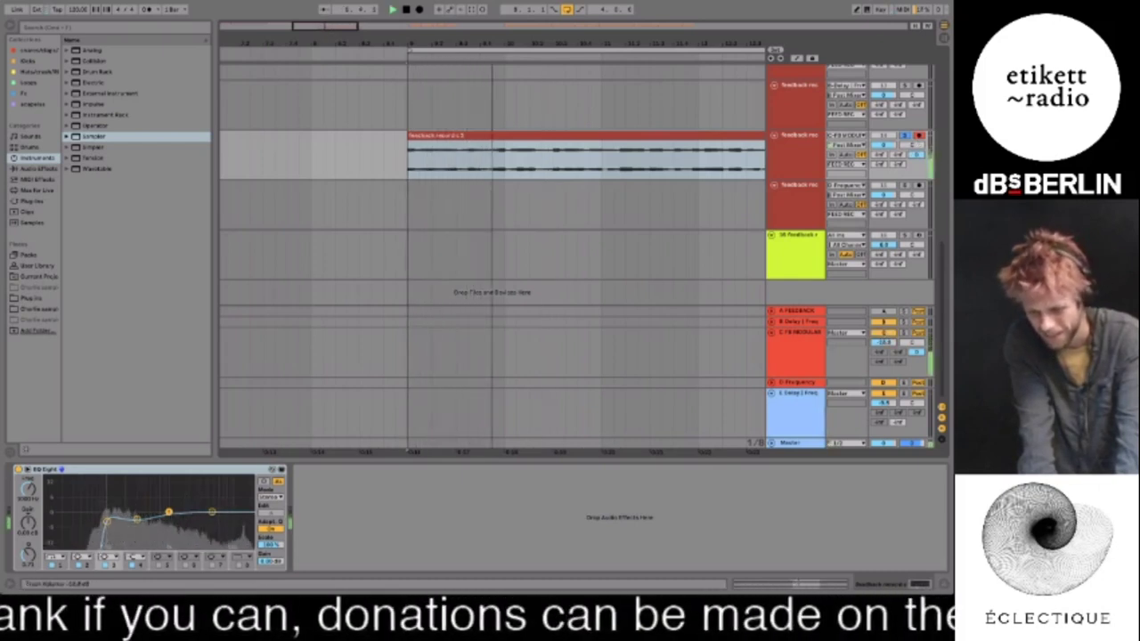
Set the C FB MODULAR return's send to itself to -inf dB, and reselect the Sampler track
click(834, 345)
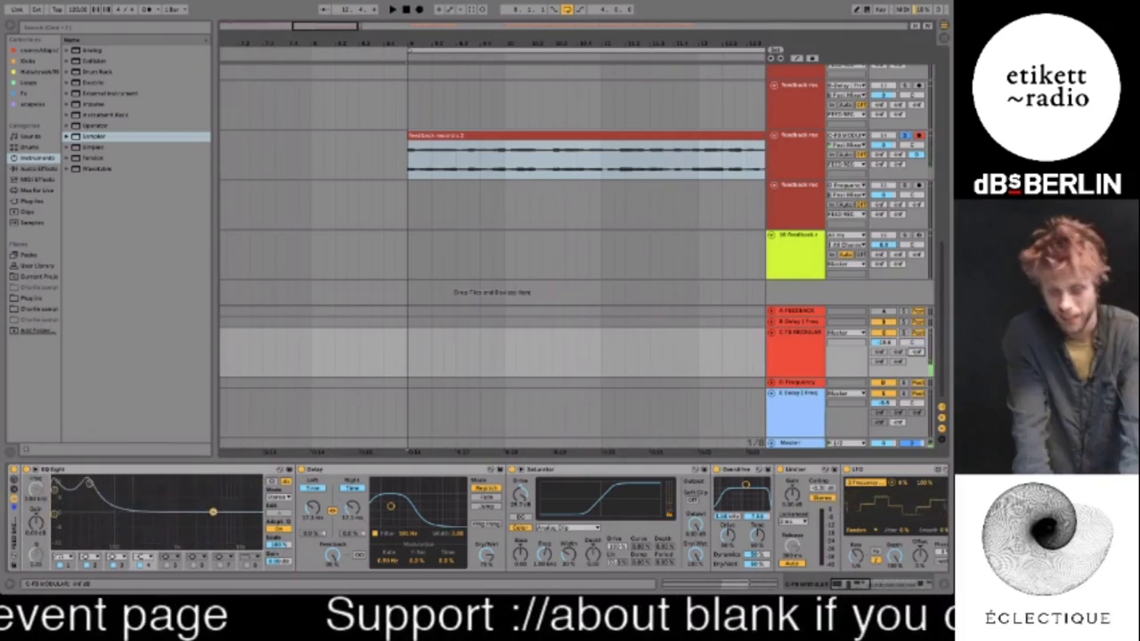
click(540, 138)
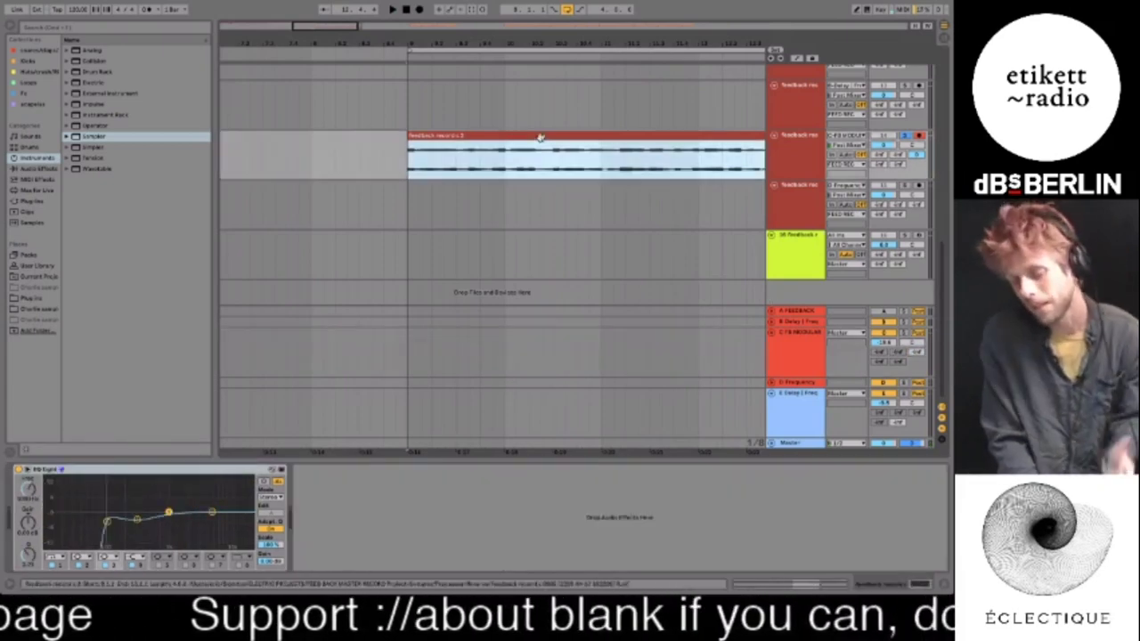
click(805, 264)
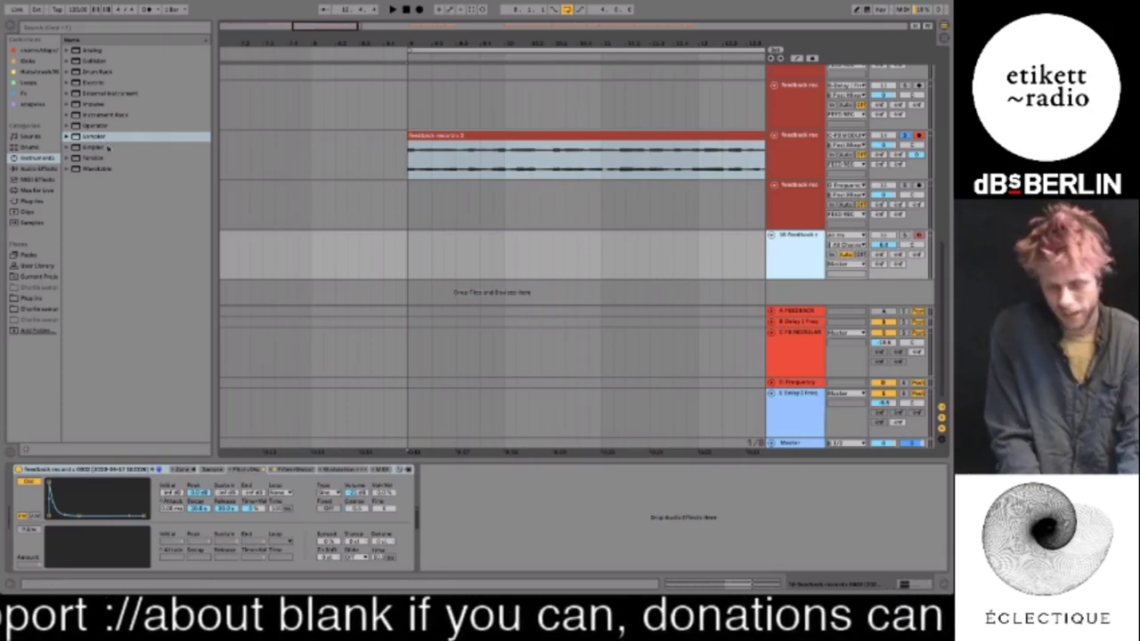
scroll(455, 193, up, 8)
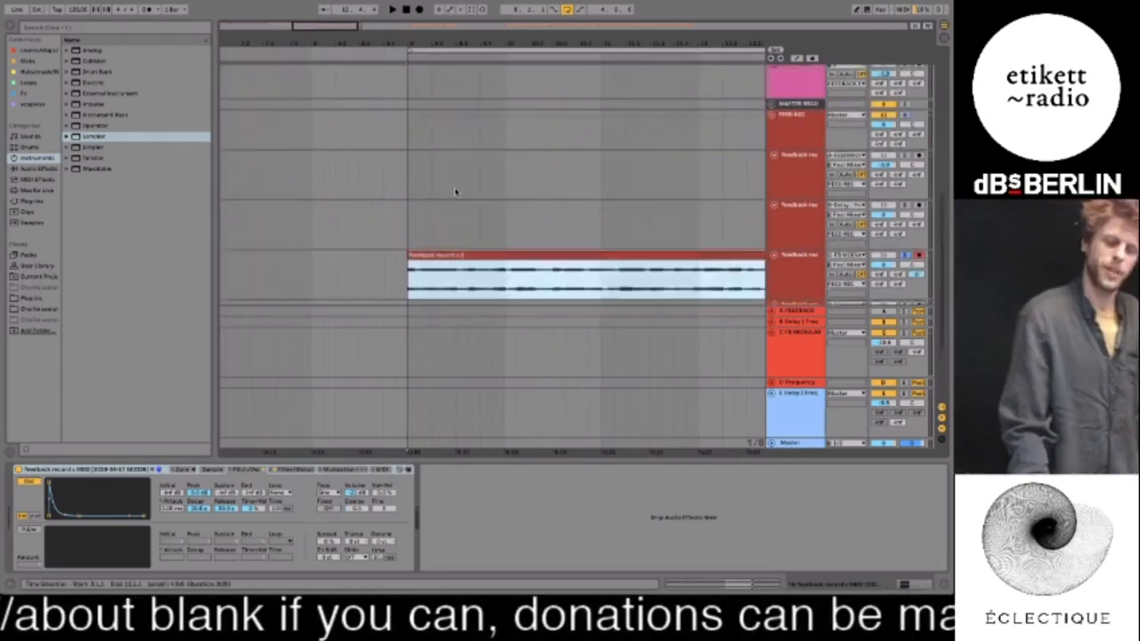
scroll(462, 205, down, 7)
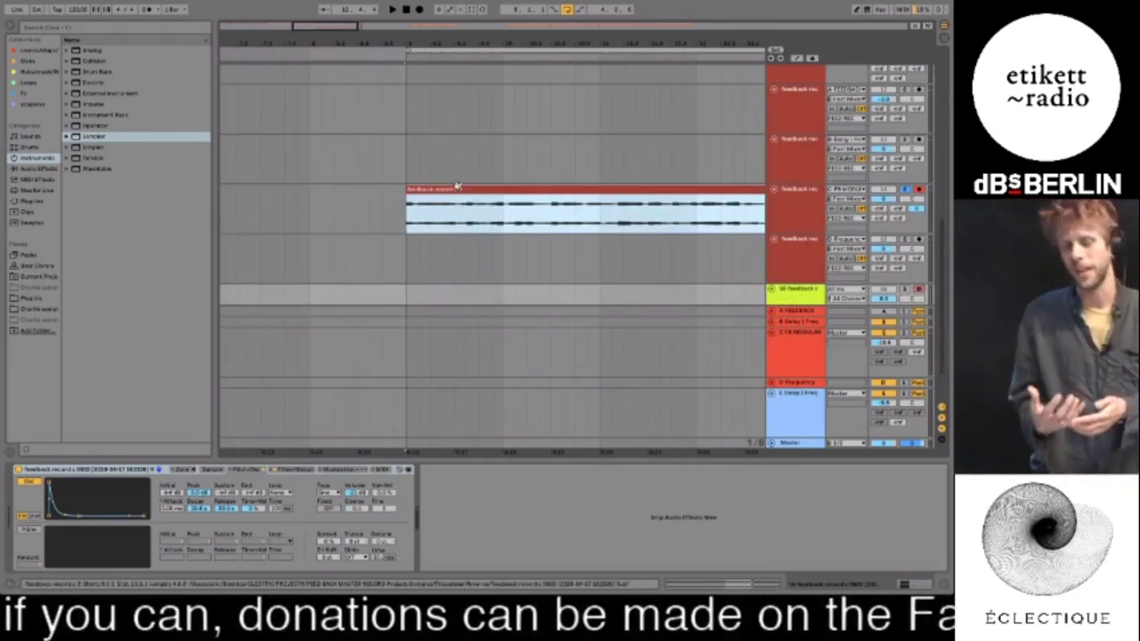
Open the recorded feedback clip's sample settings and set its warp Preserve resolution to 1/16
click(457, 186)
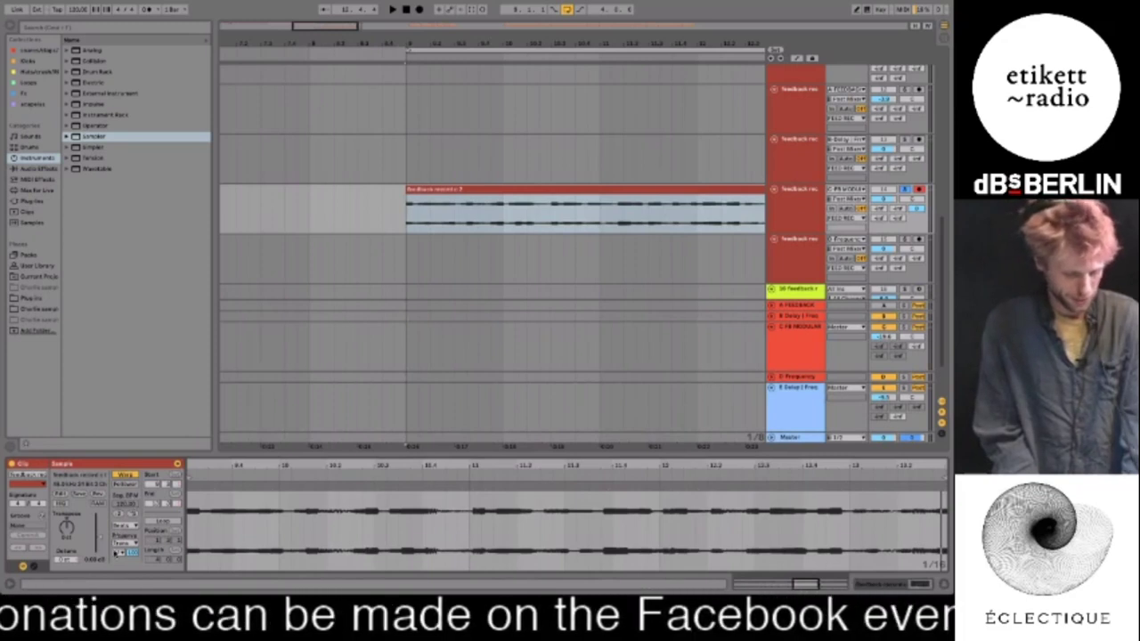
key(space)
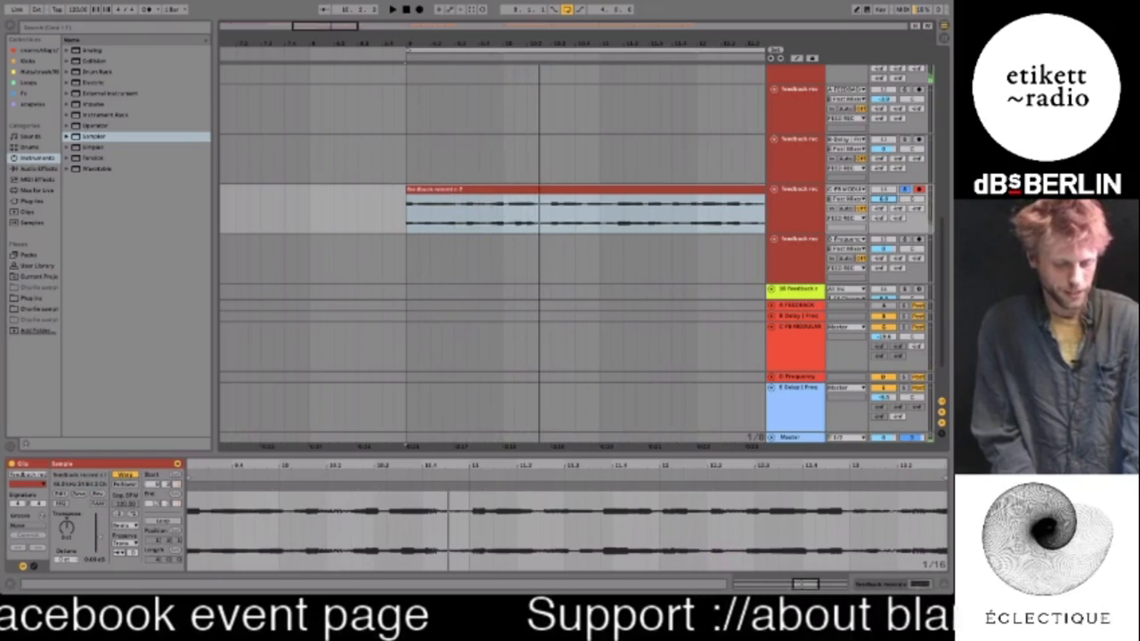
click(122, 542)
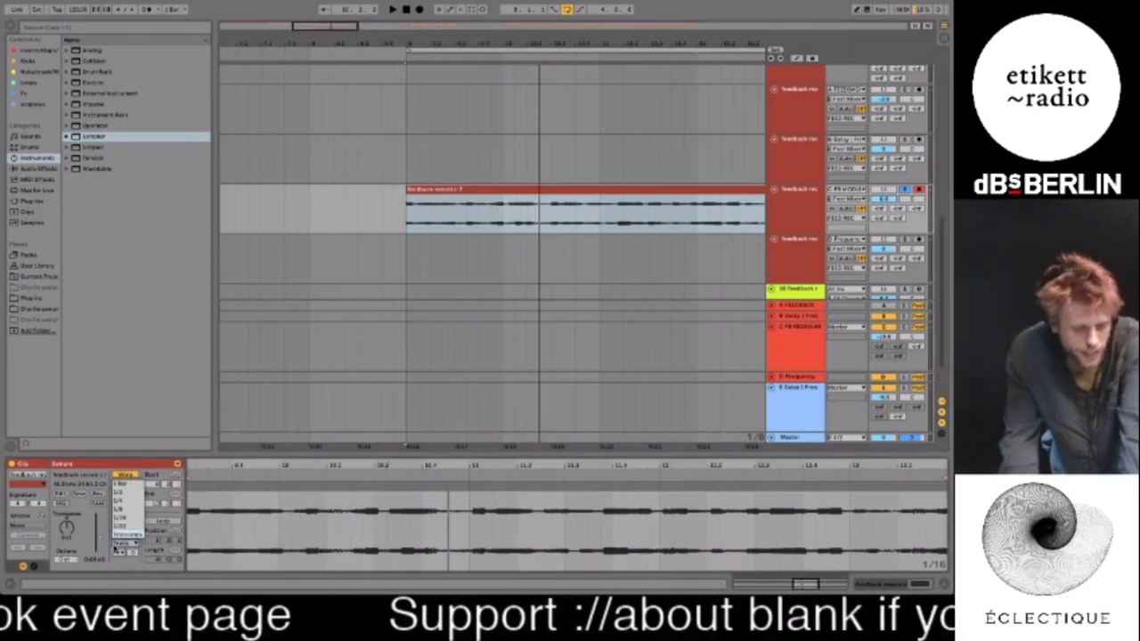
click(127, 520)
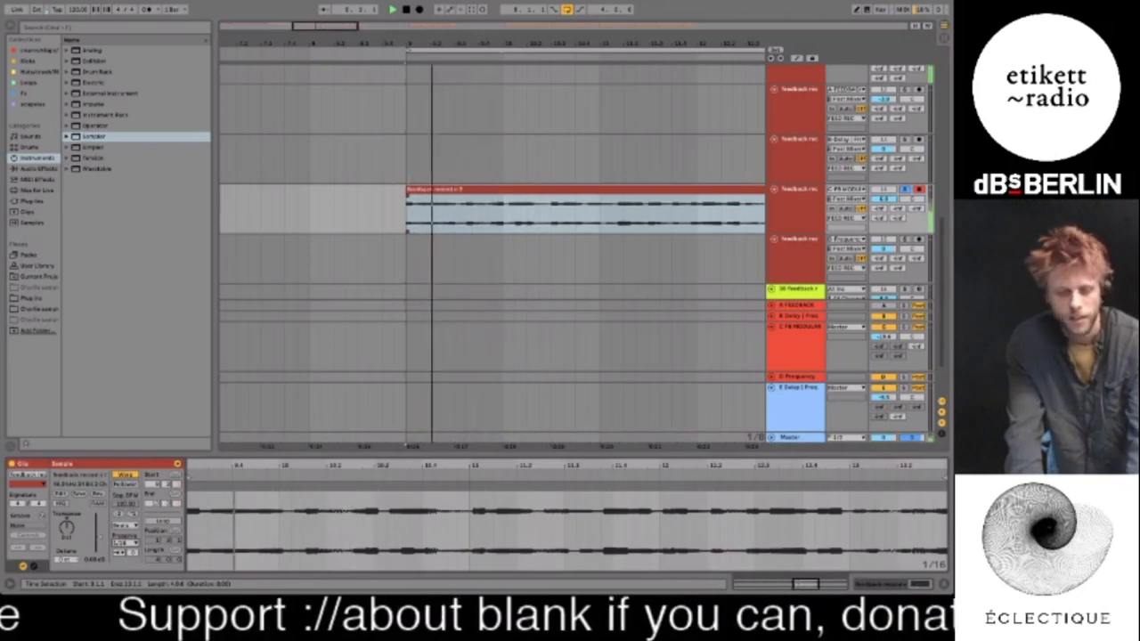
Split two short sections out of the early part of the feedback clip and change the second section's Preserve resolution
drag(408, 214, 600, 214)
click(452, 210)
drag(443, 210, 455, 210)
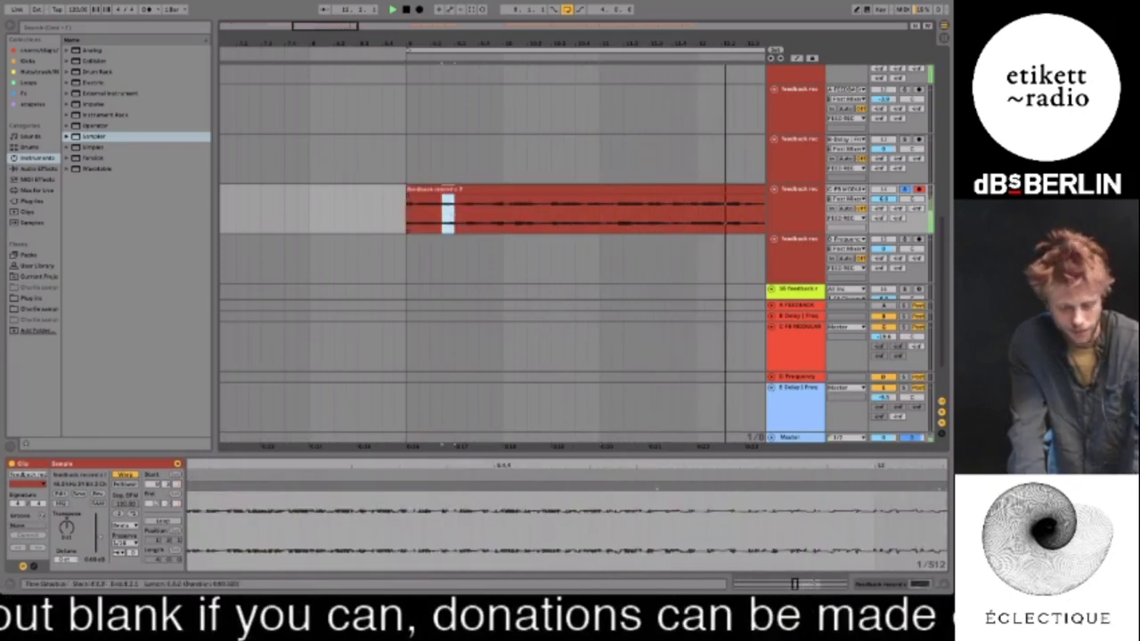
key(space)
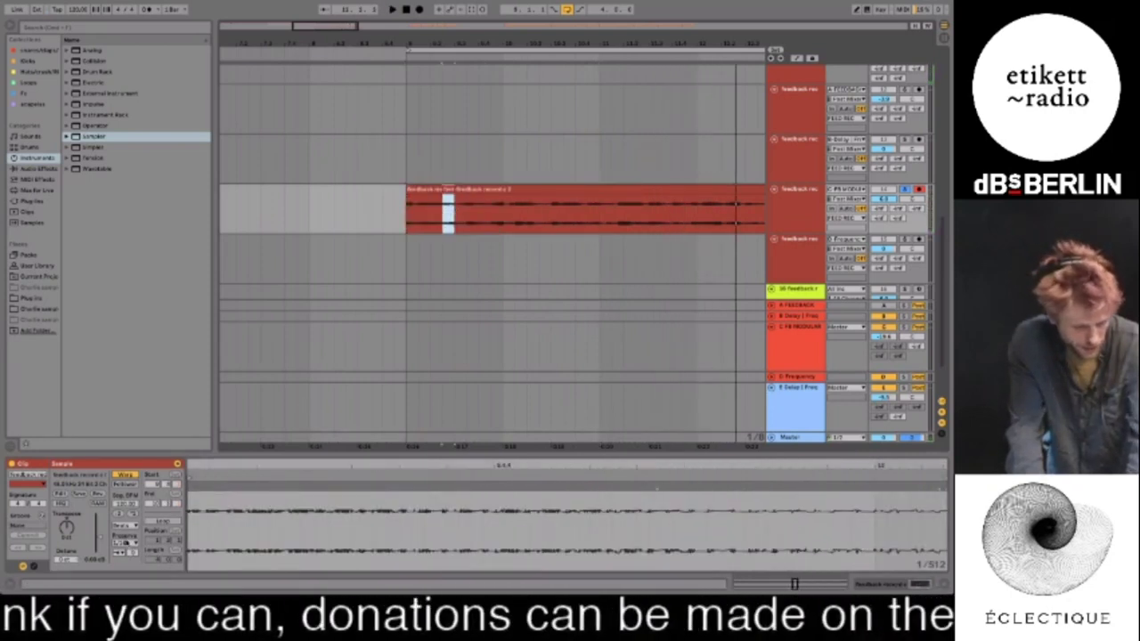
drag(478, 214, 505, 212)
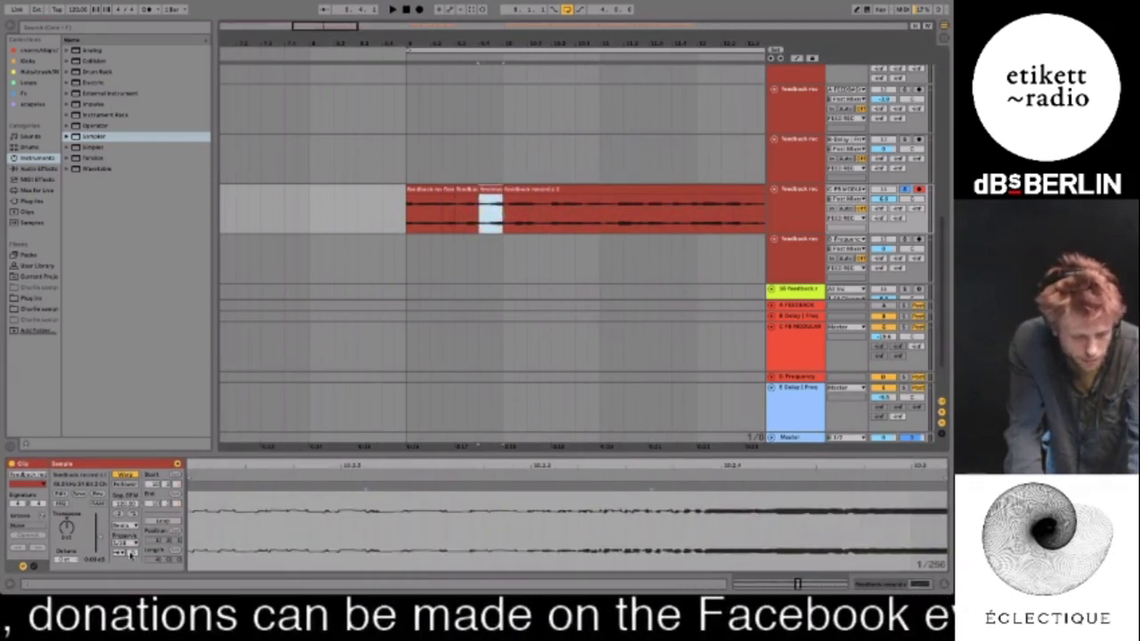
click(124, 545)
click(126, 523)
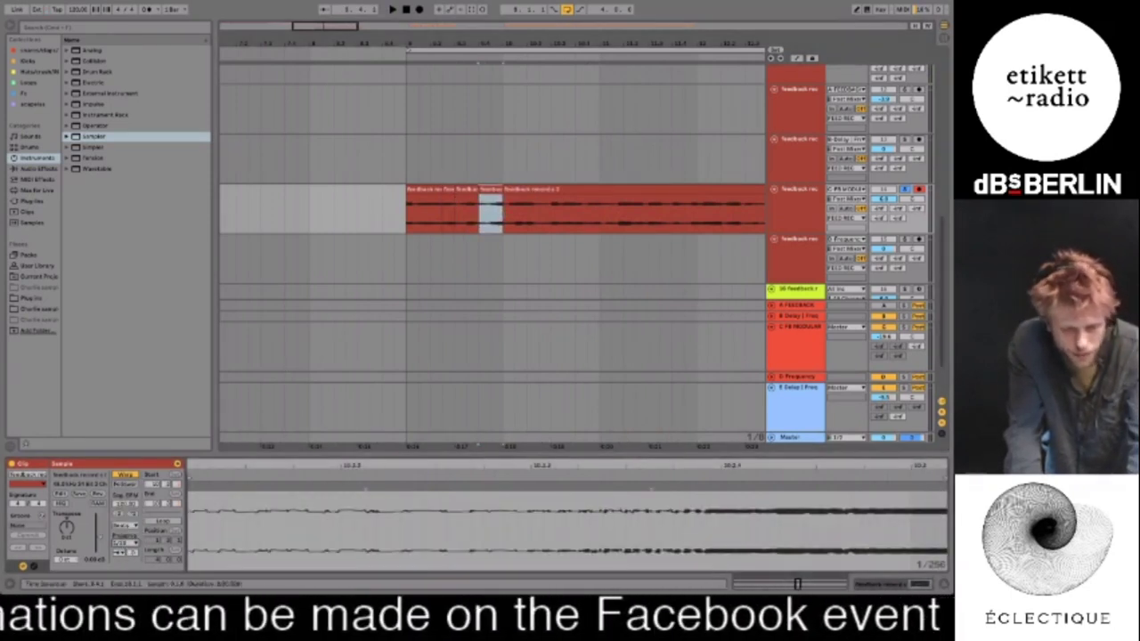
Play the chopped feedback clip from its start and duplicate its first two bars twice
click(418, 190)
key(space)
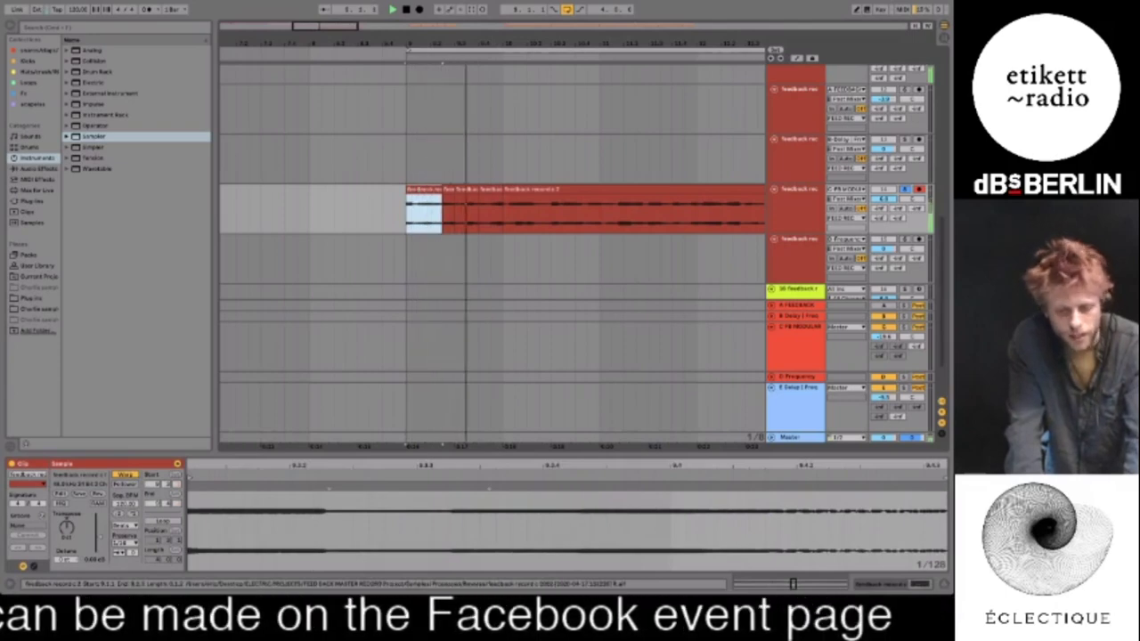
drag(406, 209, 604, 199)
key(ctrl+d)
key(ctrl+d)
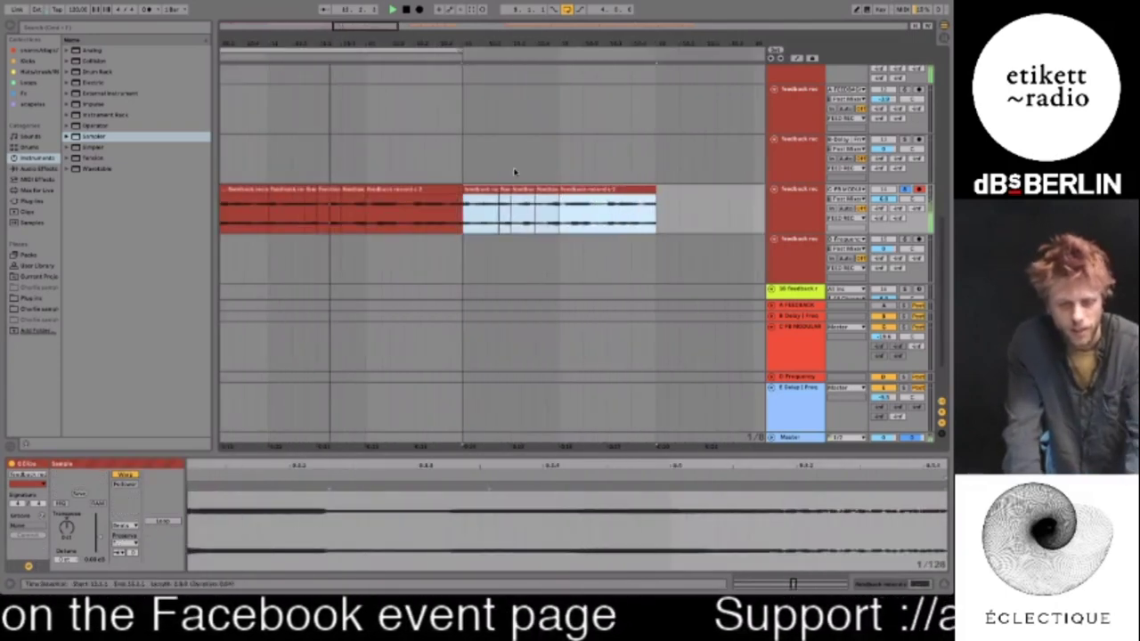
Solo the kick track and play its clips together with the chopped feedback
right_click(509, 169)
click(478, 104)
scroll(370, 123, up, 3)
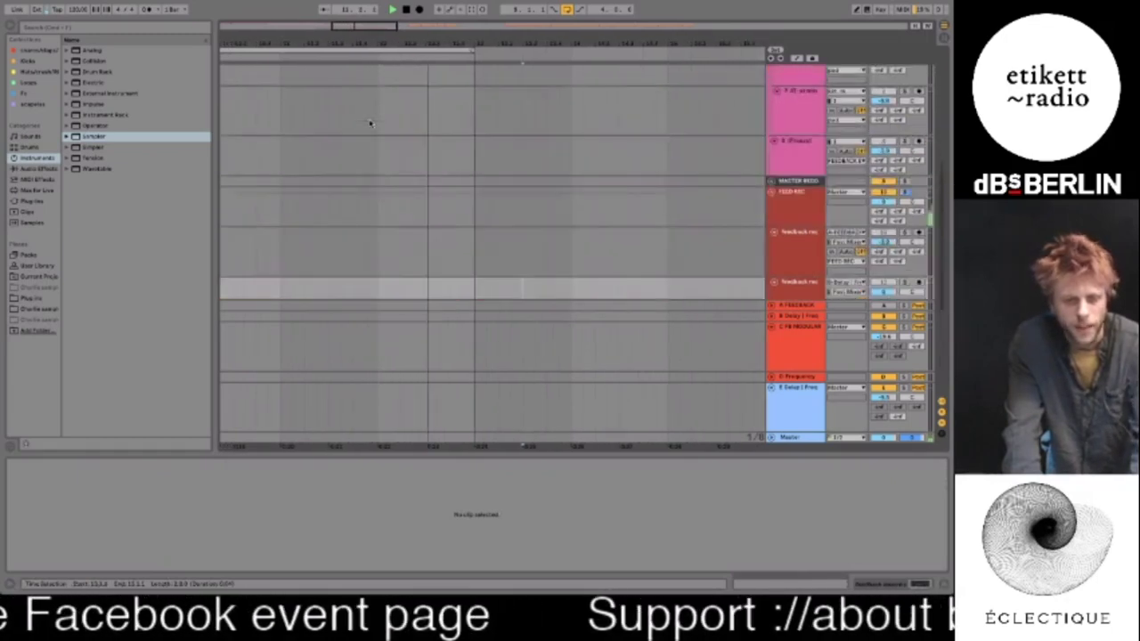
scroll(371, 123, up, 5)
scroll(371, 123, left, 2)
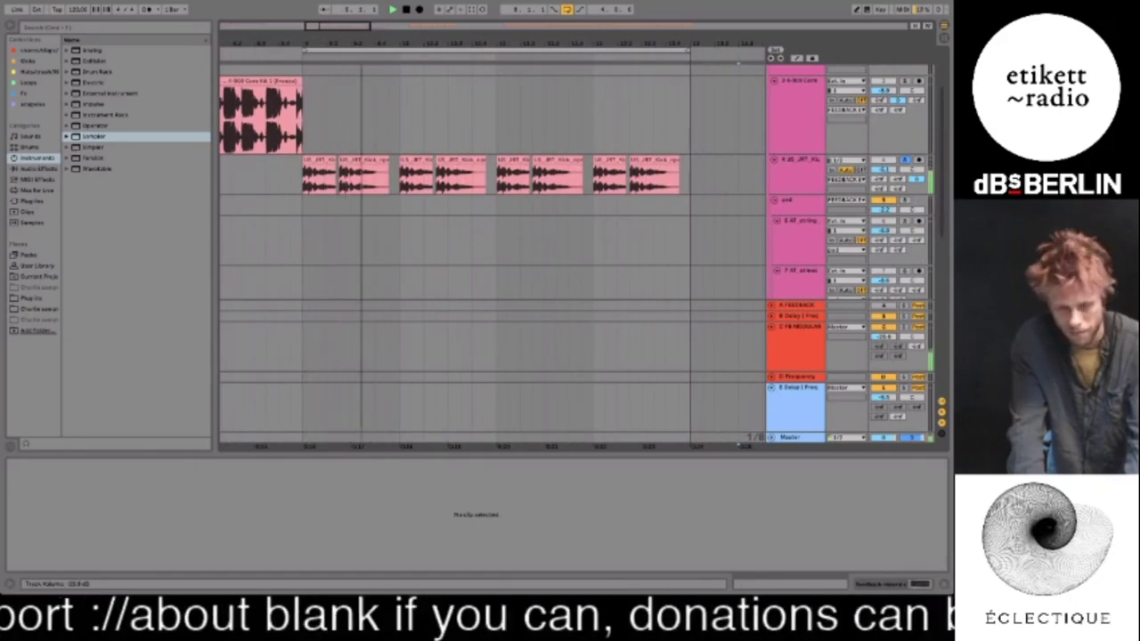
Select the feedback clip at bar 12 and adjust its transient envelope during playback
scroll(575, 202, down, 5)
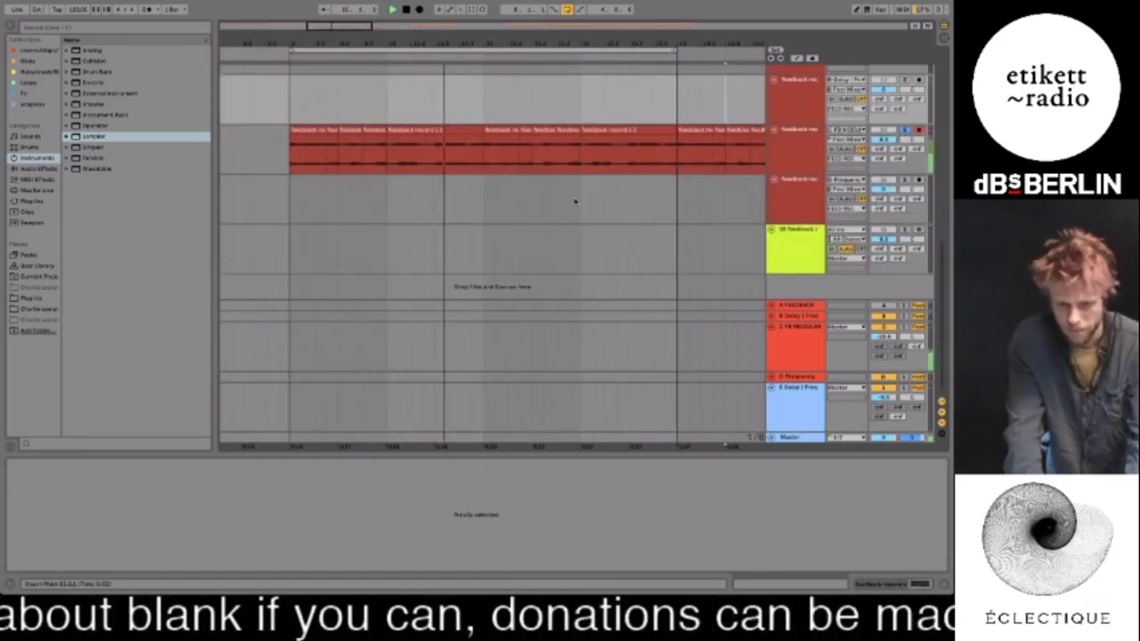
click(618, 130)
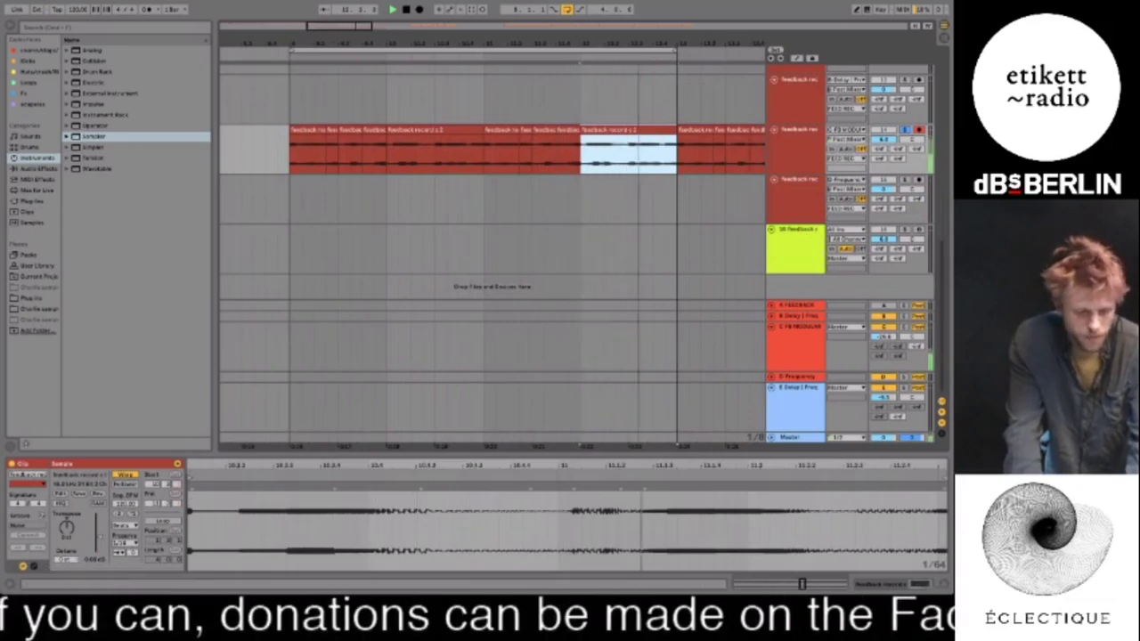
click(131, 551)
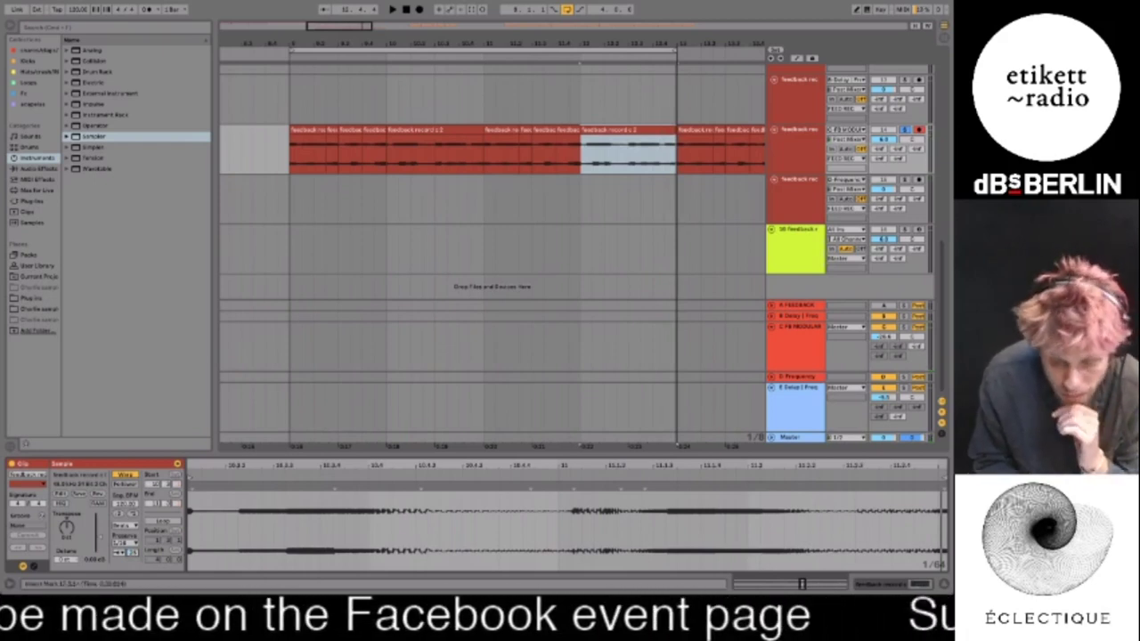
Find the string clip at bar 17, solo the pad group and play the clip with the string track's send E raised
drag(435, 47, 436, 18)
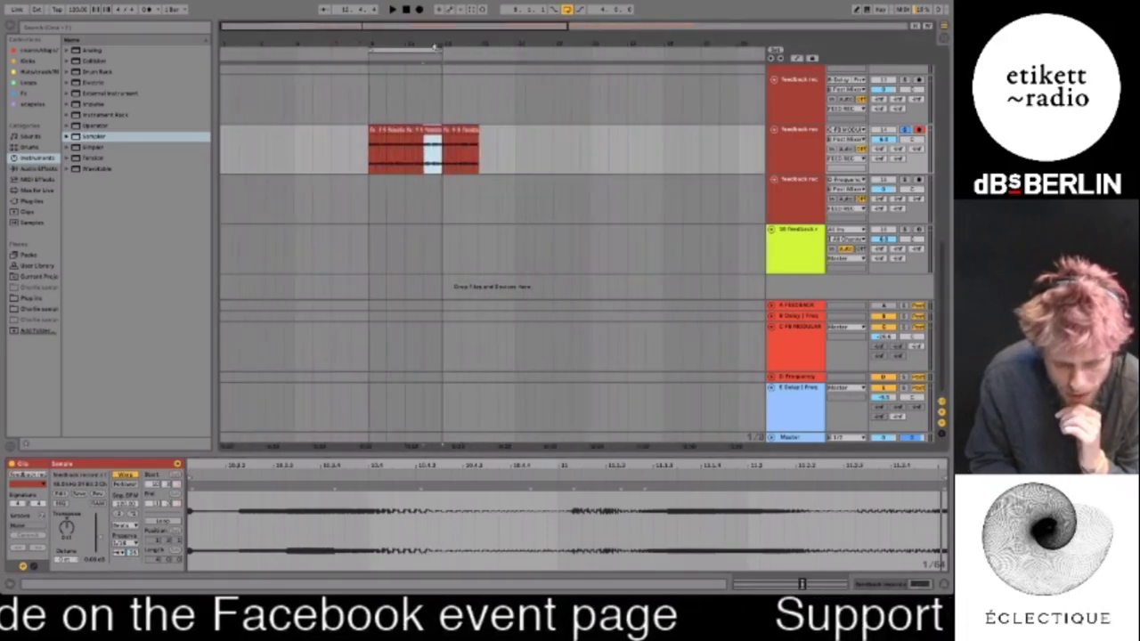
scroll(487, 89, up, 5)
scroll(487, 89, right, 1)
scroll(486, 89, down, 4)
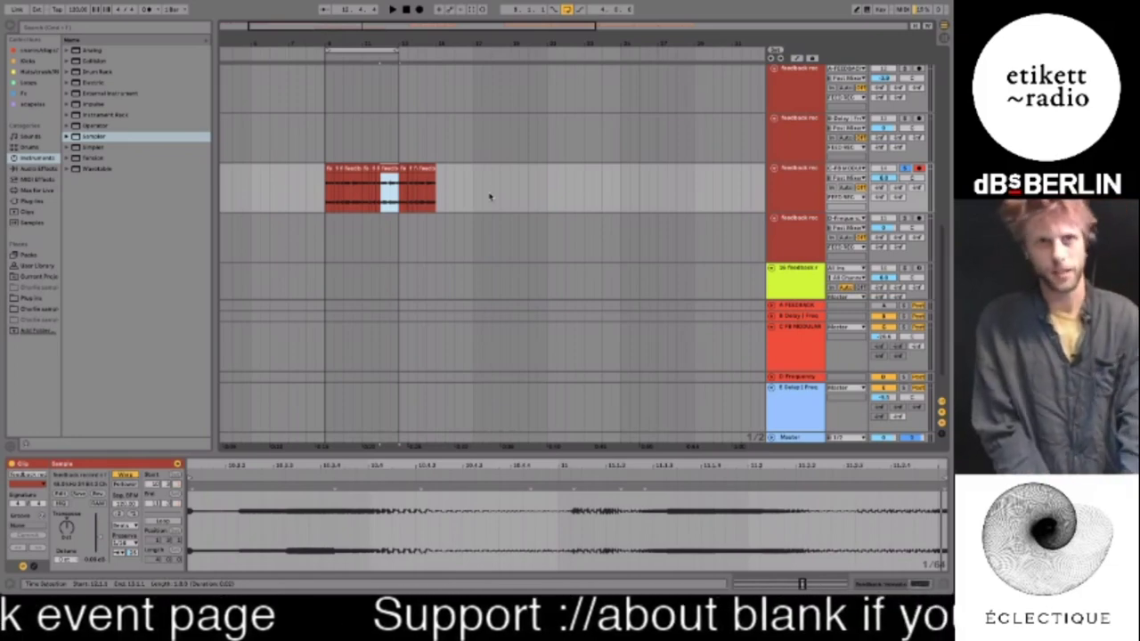
scroll(561, 186, up, 5)
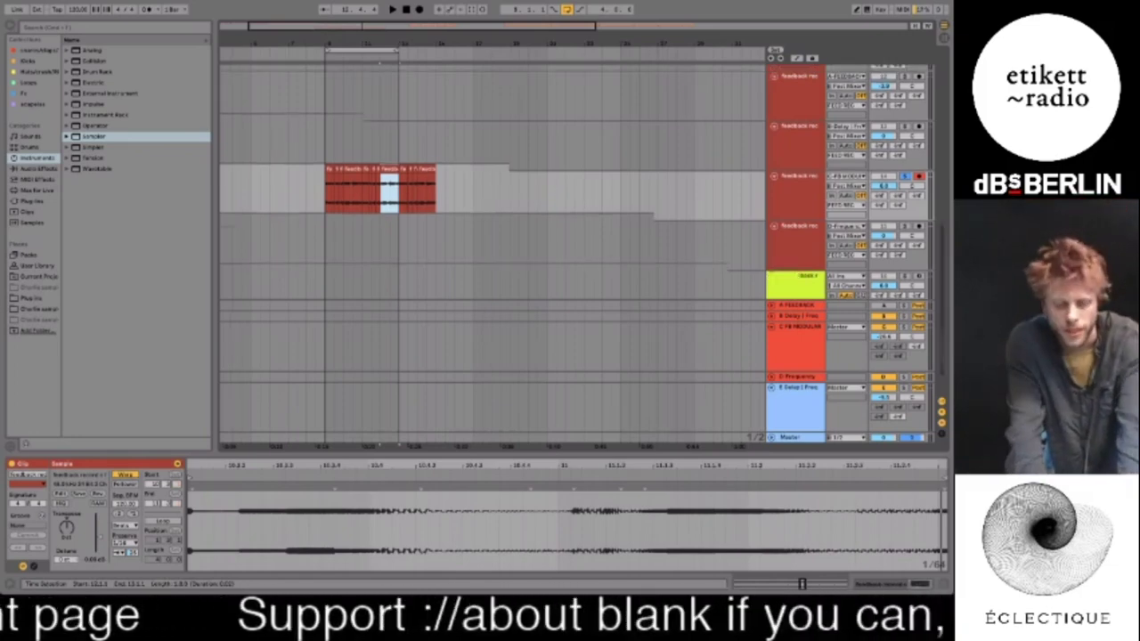
click(480, 147)
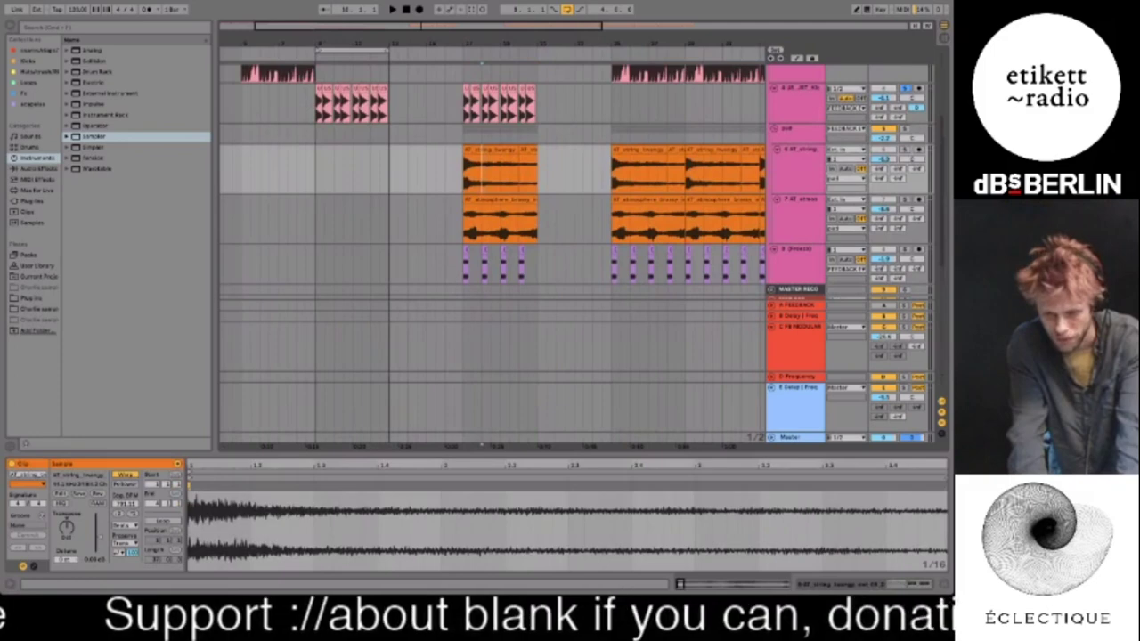
click(484, 149)
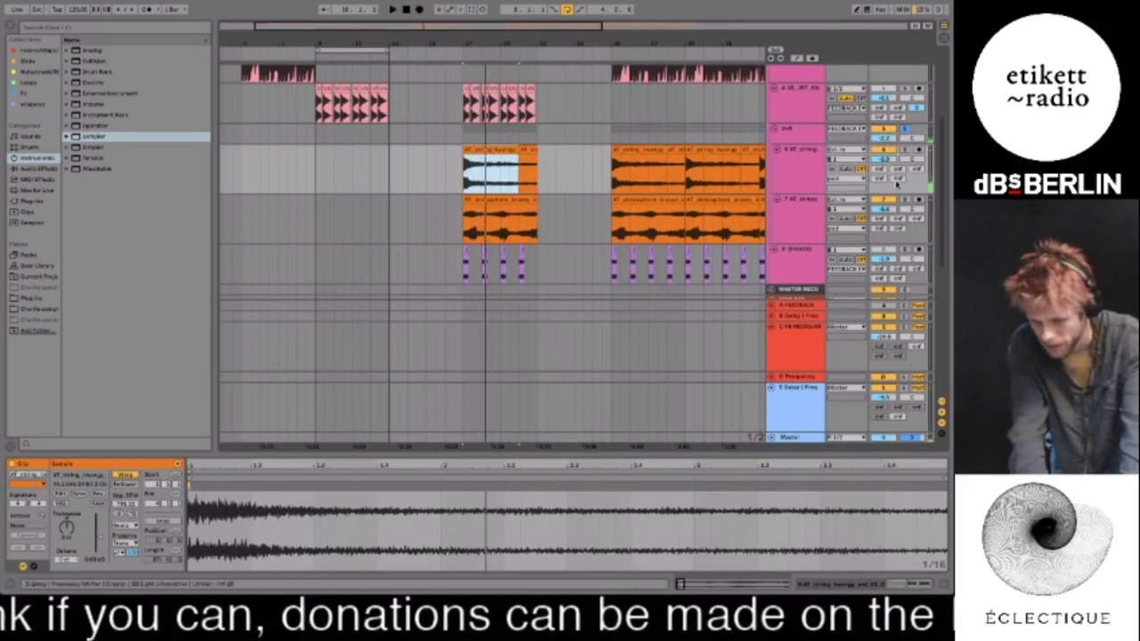
key(space)
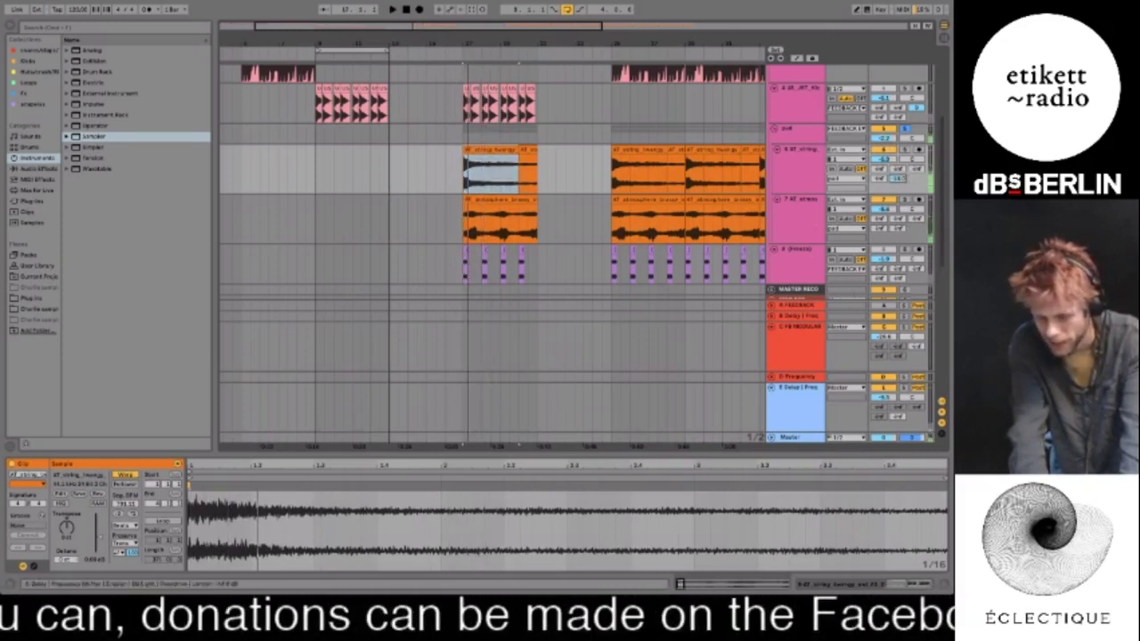
key(space)
Open the E Delay return's devices, raise its send to itself, and loop the pad section from bar 17 to 21
click(816, 407)
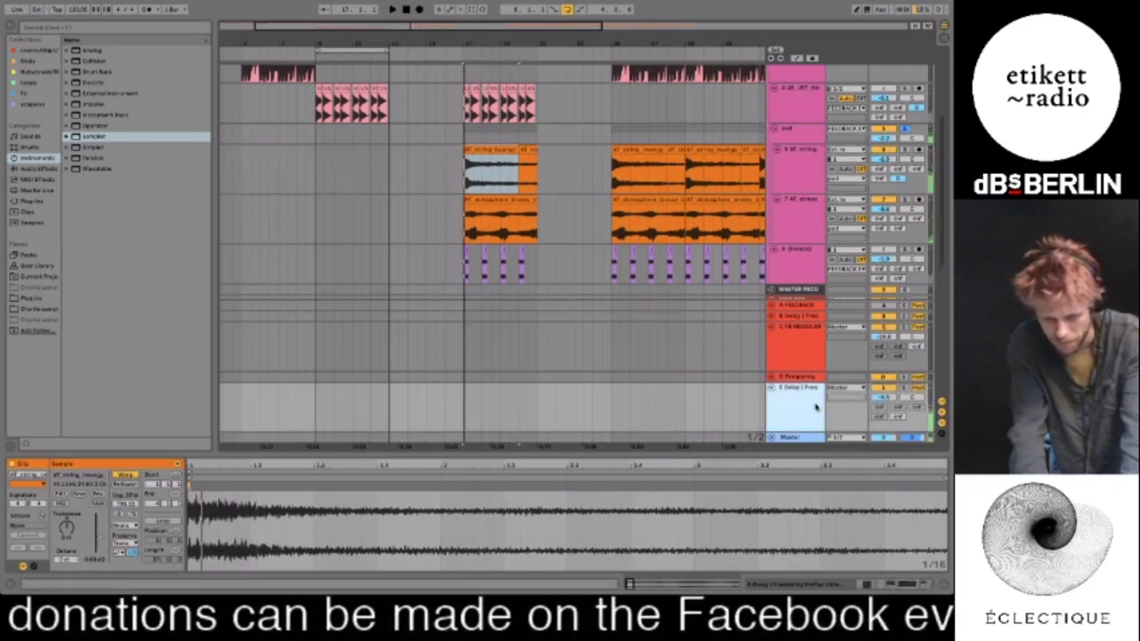
click(901, 587)
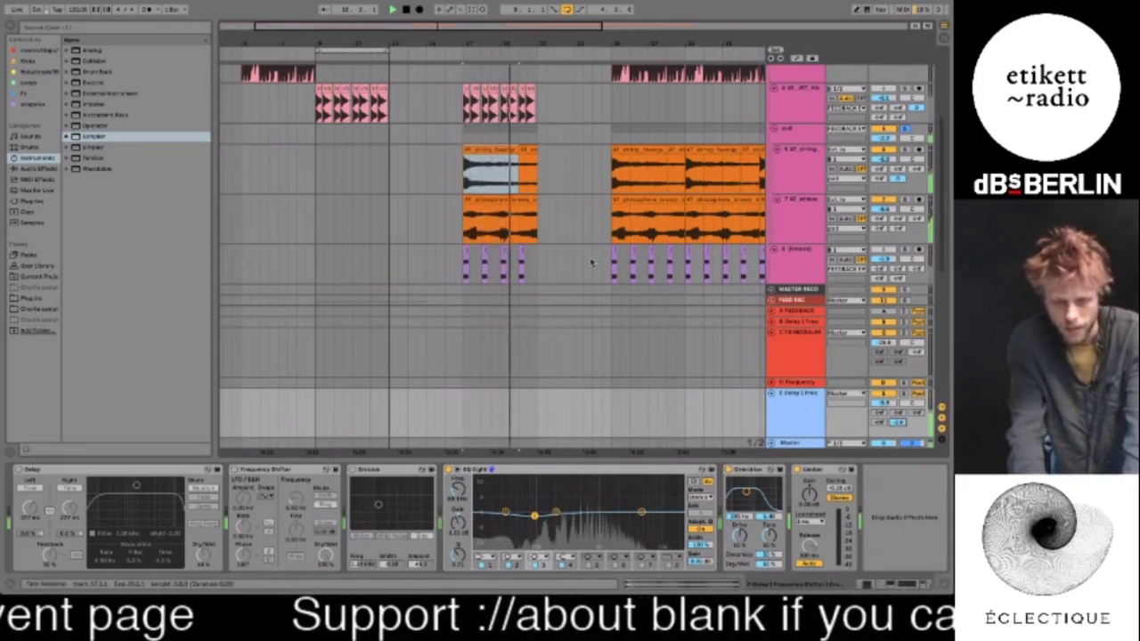
drag(472, 145, 537, 138)
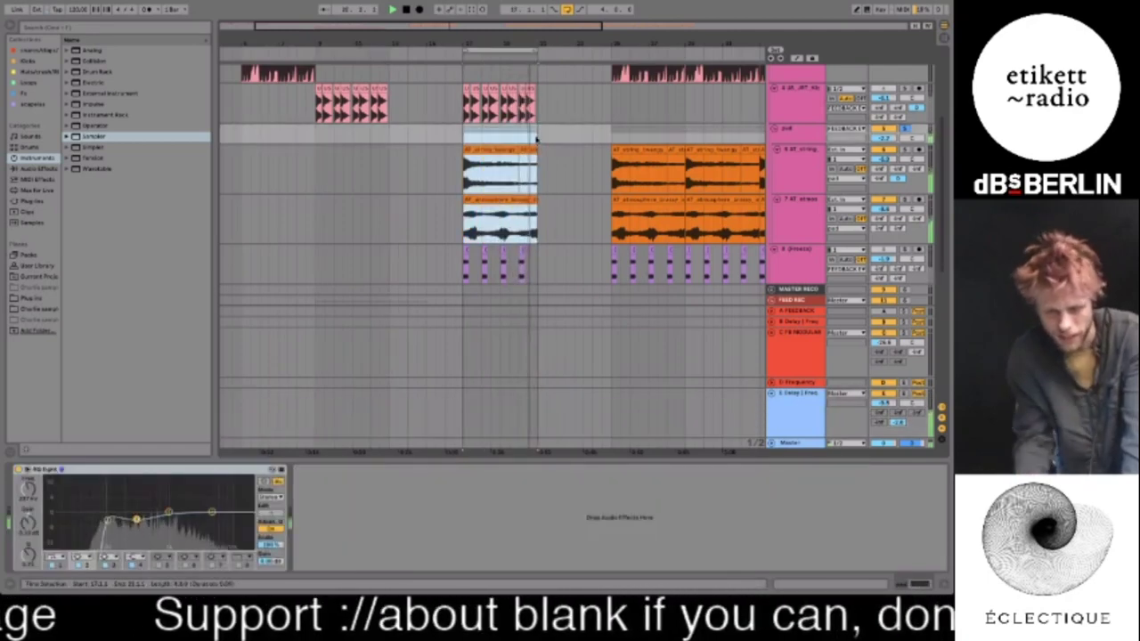
Sweep a boosted EQ Eight band on the E Delay return and lower its Overdrive filter frequency while the pad loop plays
click(794, 402)
drag(535, 516, 537, 516)
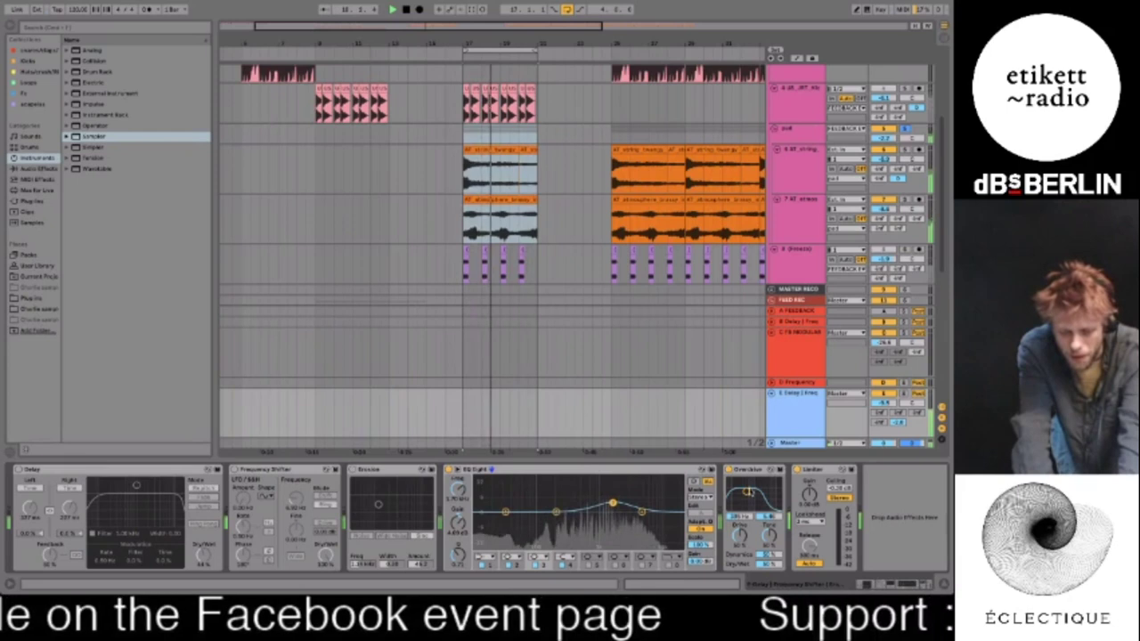
drag(746, 492, 738, 503)
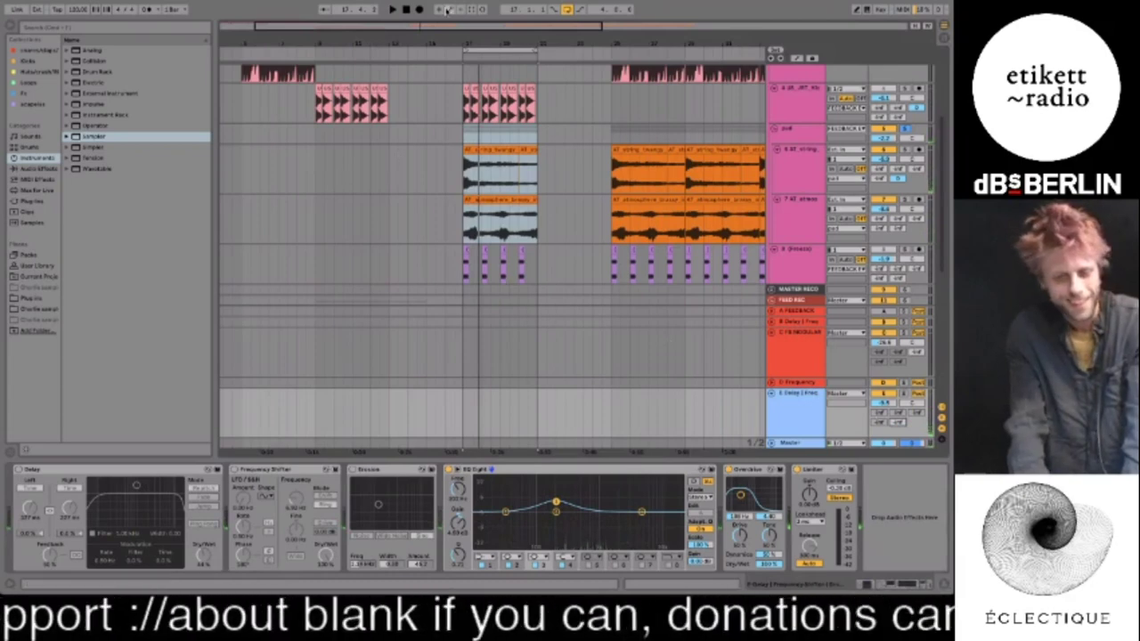
Insert a MIDI track below the feedback record tracks and load the Operator instrument on it
double_click(446, 27)
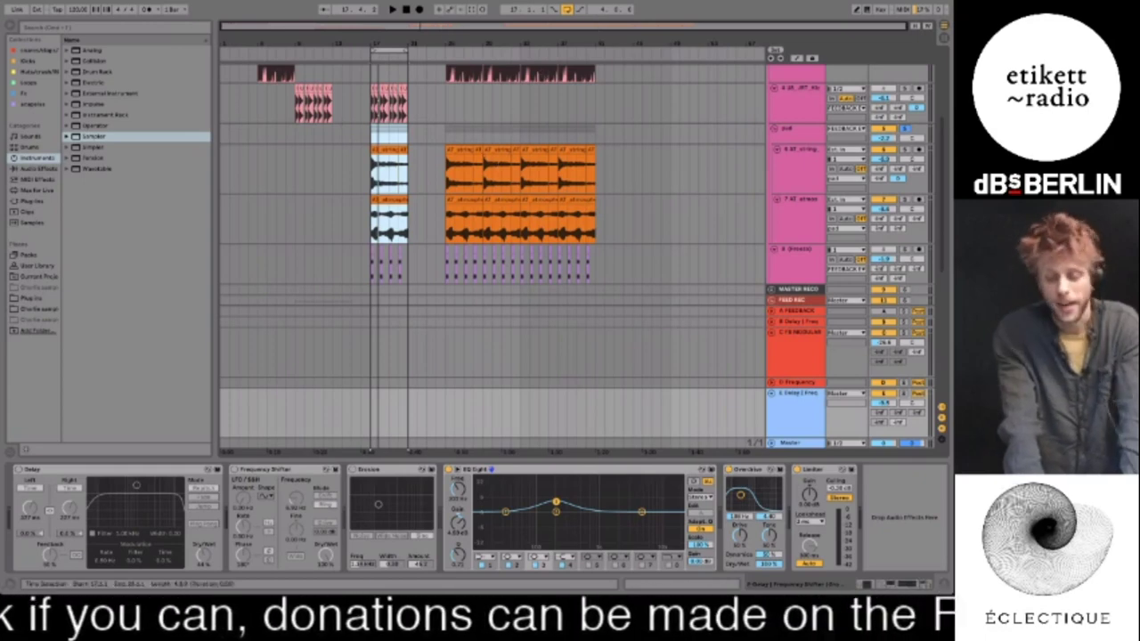
scroll(490, 246, down, 5)
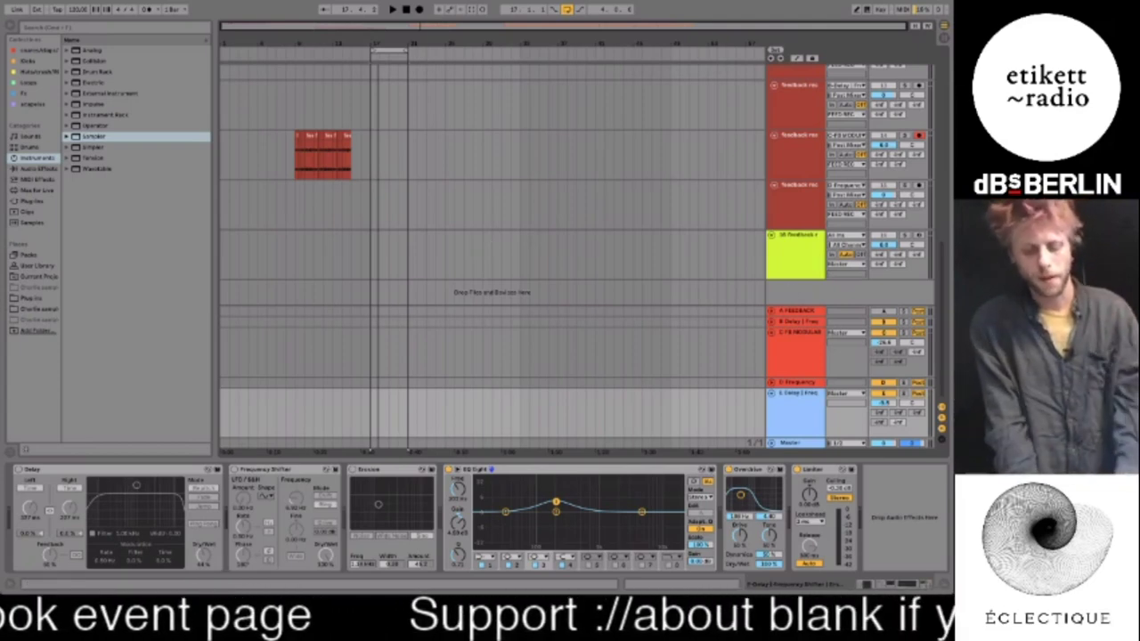
right_click(794, 289)
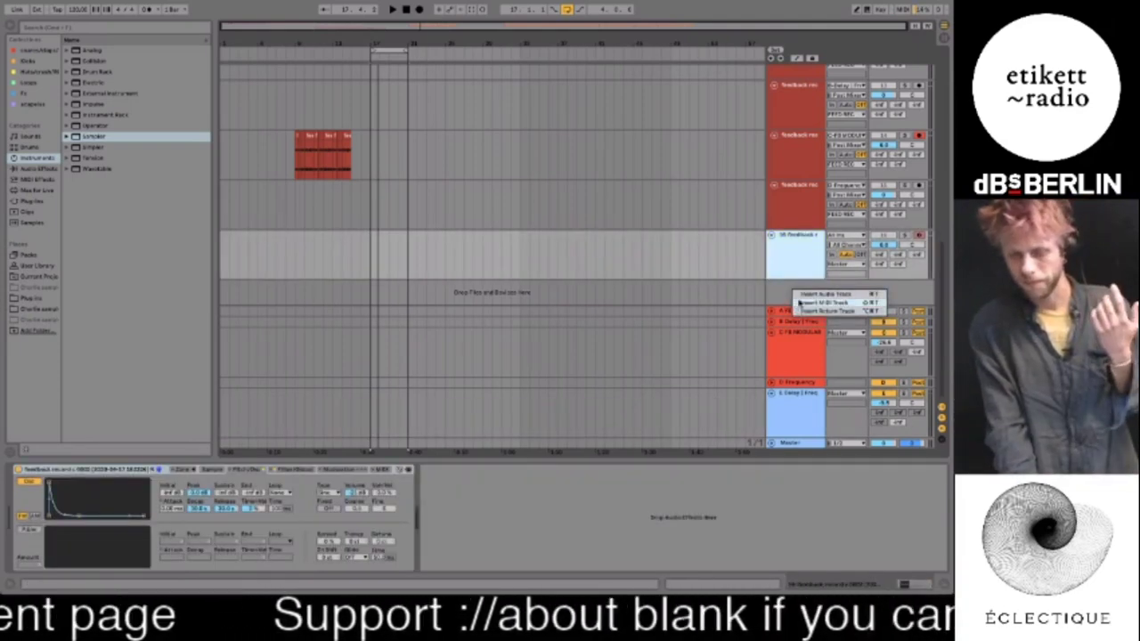
click(802, 304)
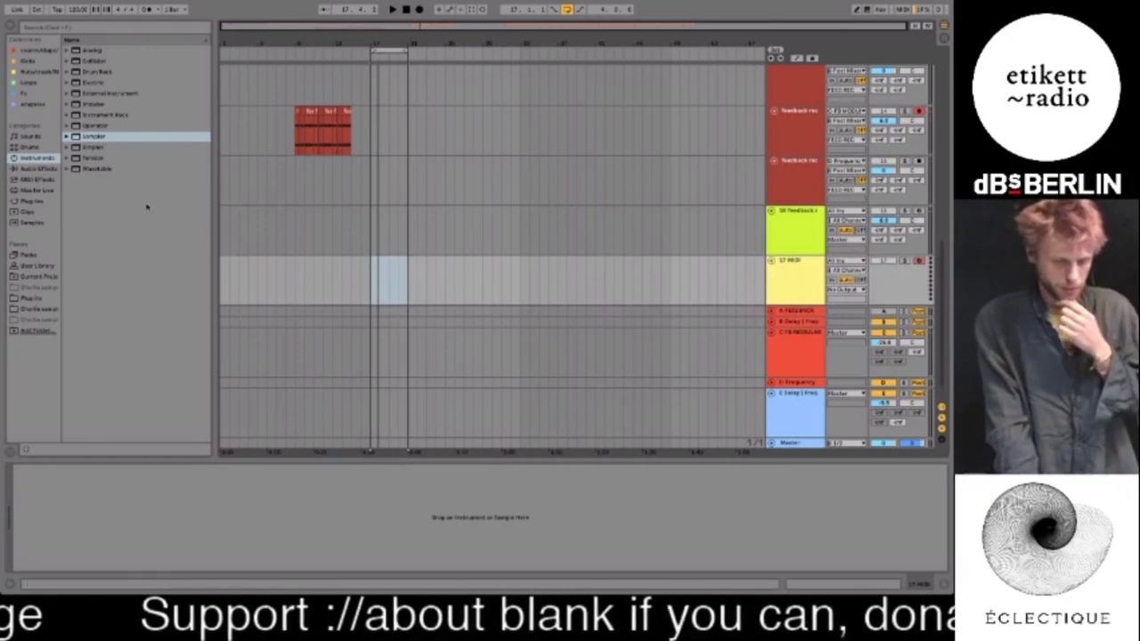
click(31, 147)
click(33, 159)
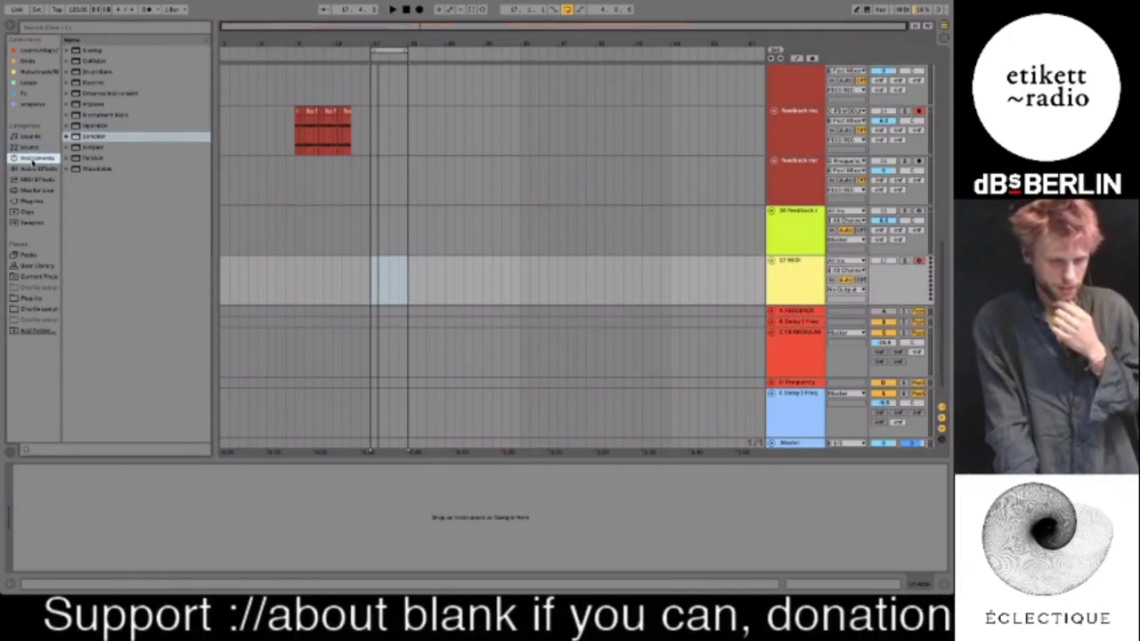
double_click(93, 125)
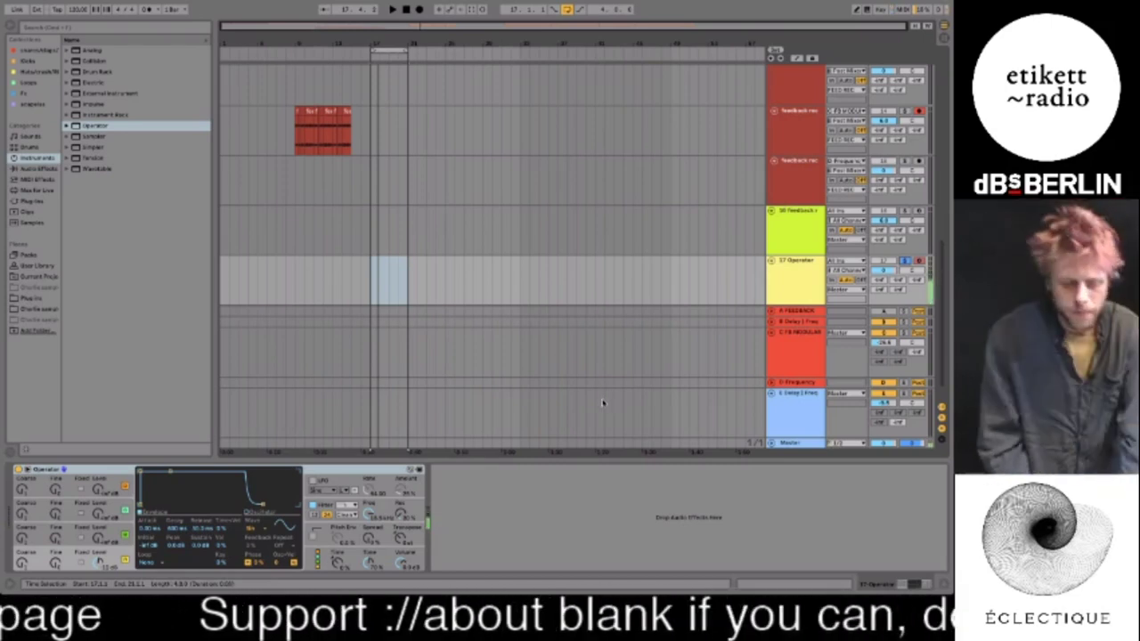
Lengthen the attack and release of Operator's oscillator A envelope and raise the Operator track's send E
drag(263, 504, 198, 504)
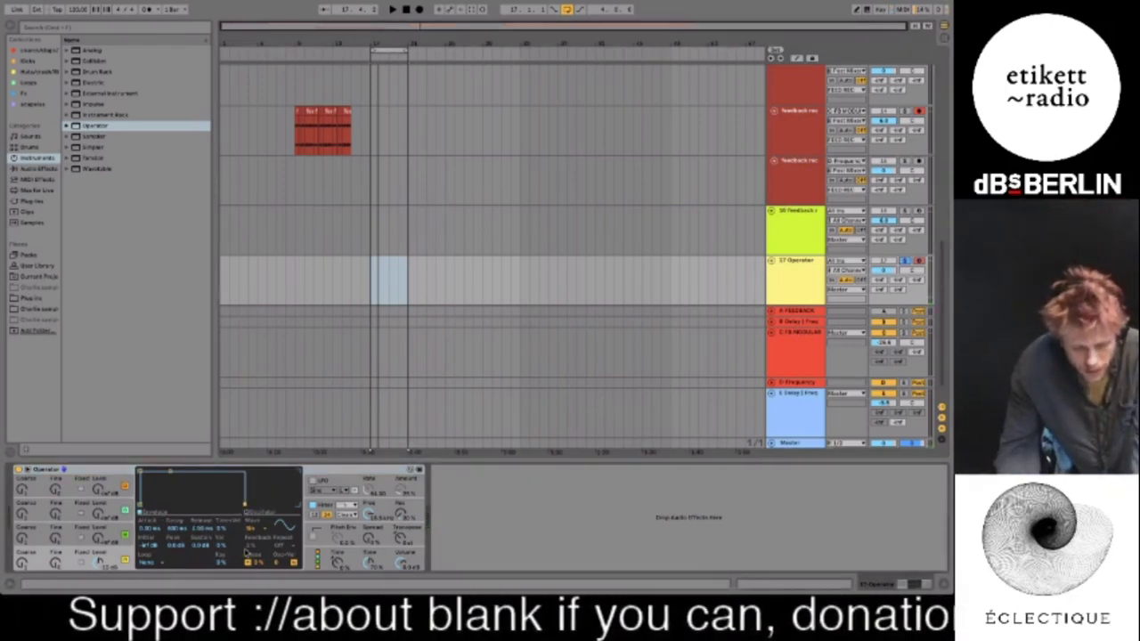
drag(245, 505, 279, 505)
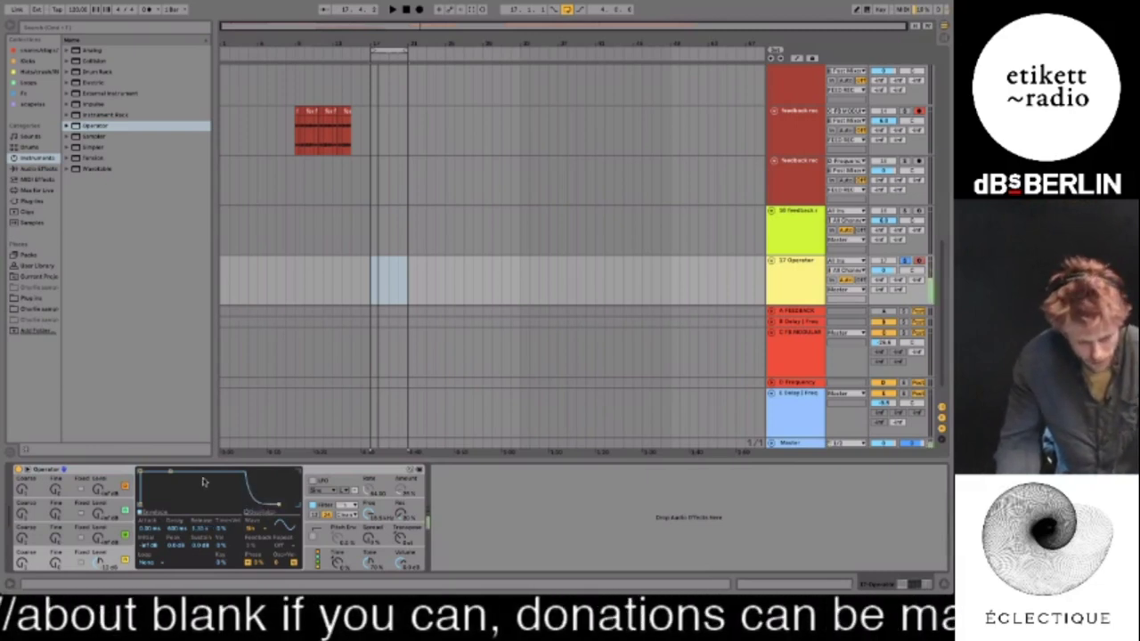
drag(140, 471, 161, 474)
drag(278, 504, 297, 506)
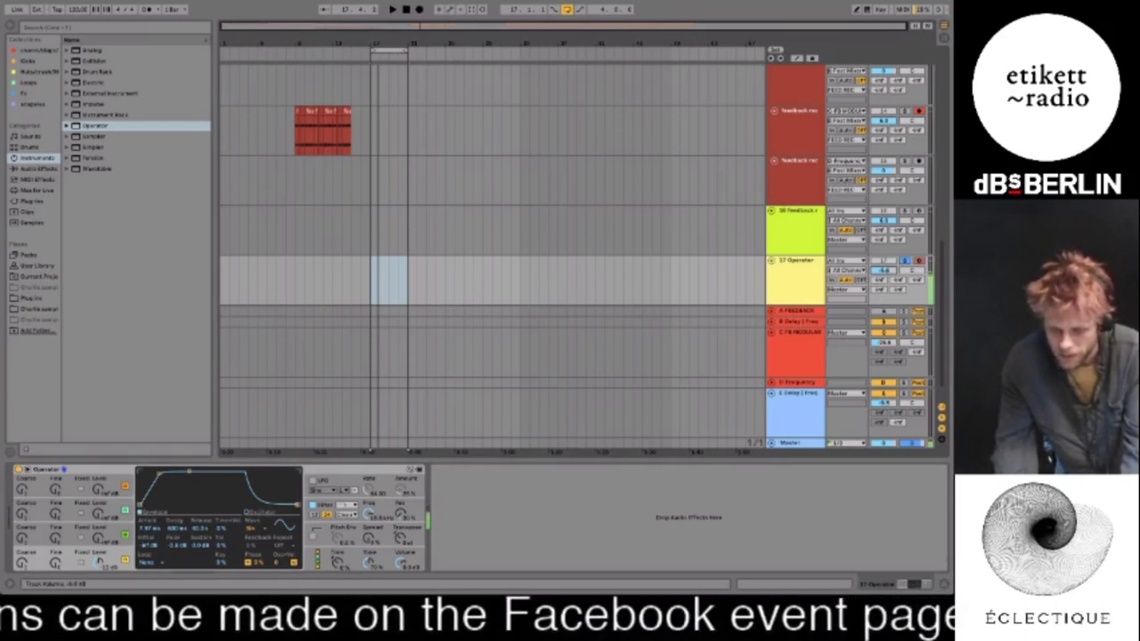
drag(898, 290, 897, 271)
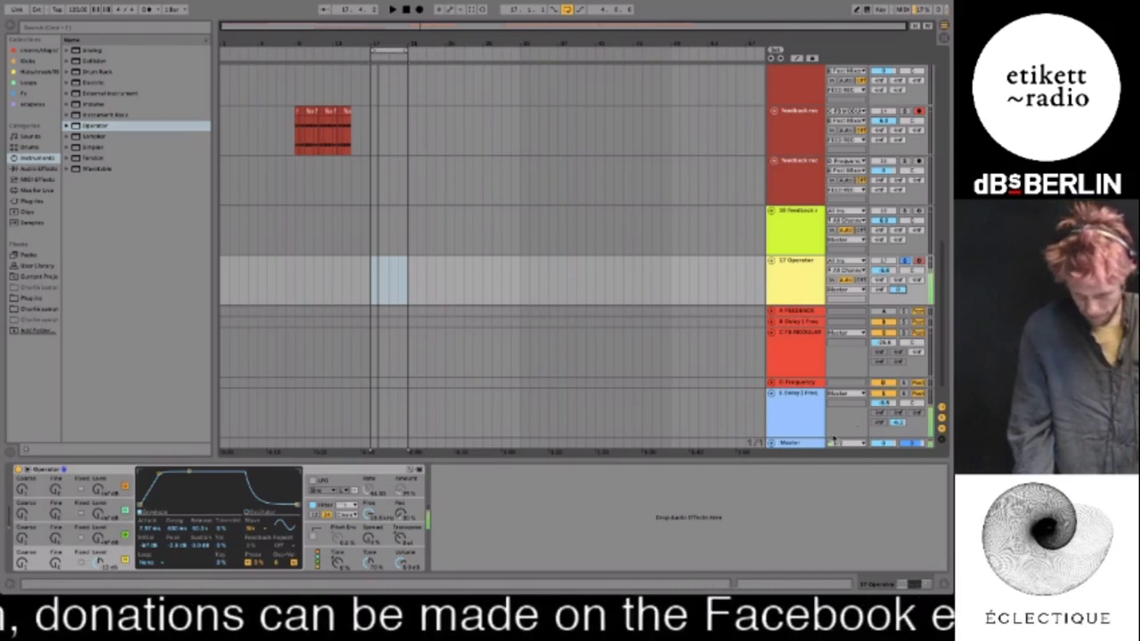
Raise the levels of Operator's oscillators B and C, lengthening B's release and C's attack
click(94, 535)
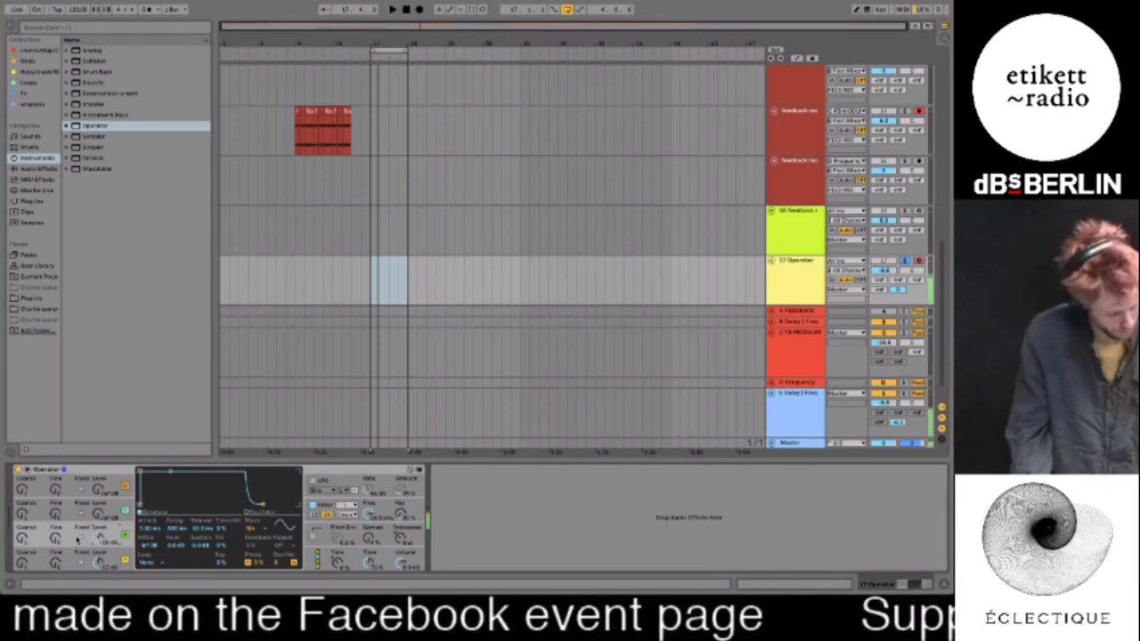
drag(262, 504, 299, 504)
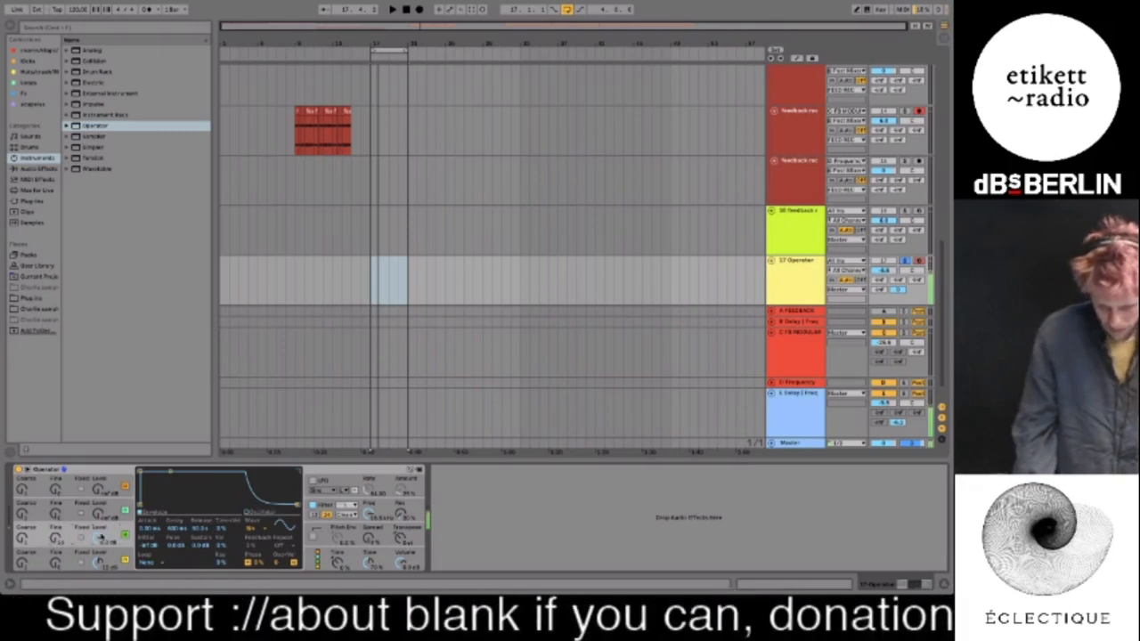
click(104, 513)
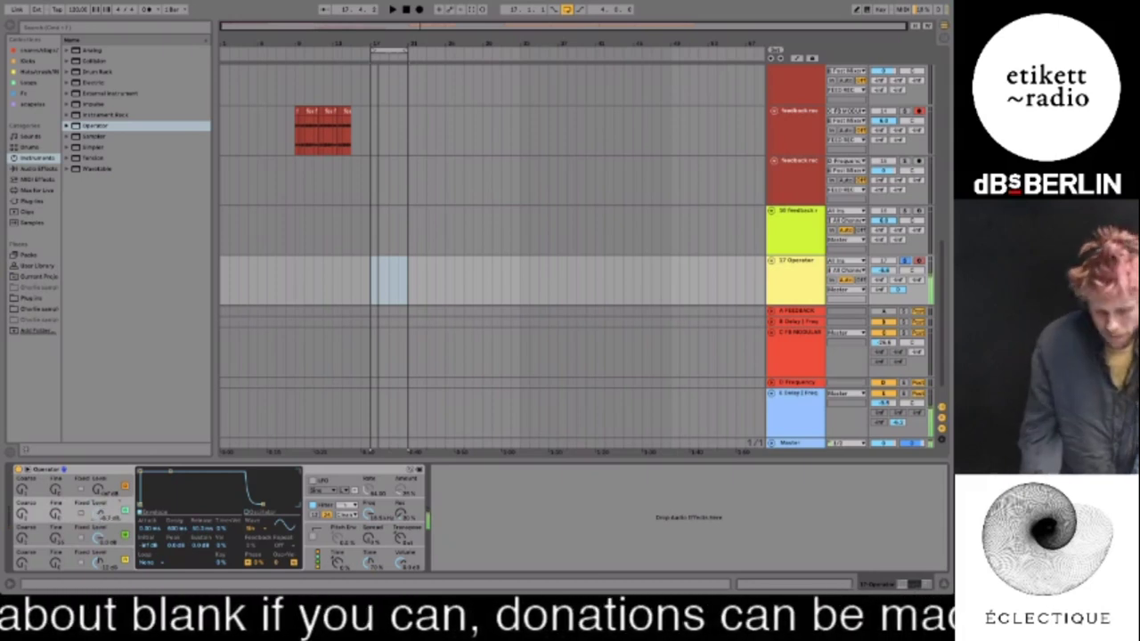
drag(140, 472, 169, 472)
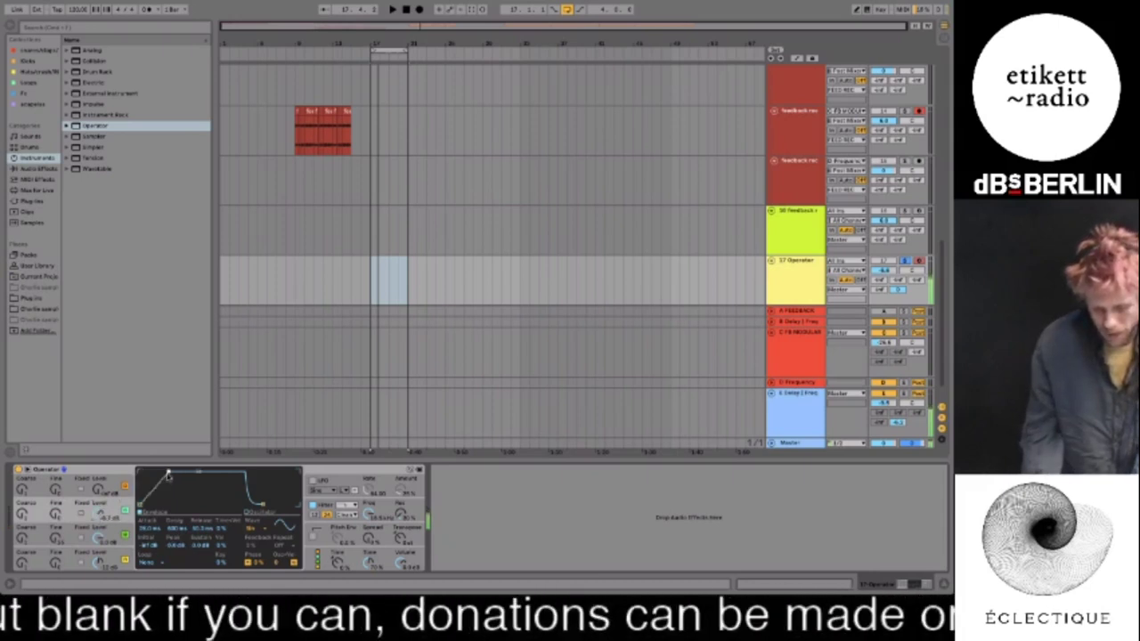
Change oscillator C's waveform to a square wave and briefly run playback to audition the feedback
click(254, 514)
click(253, 528)
click(264, 476)
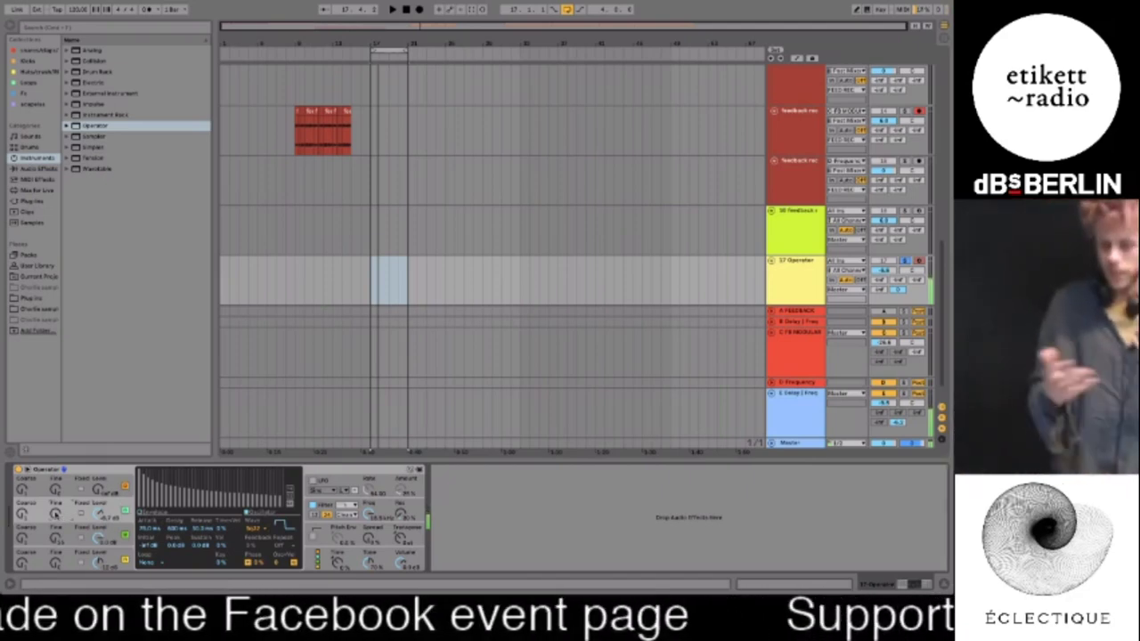
key(space)
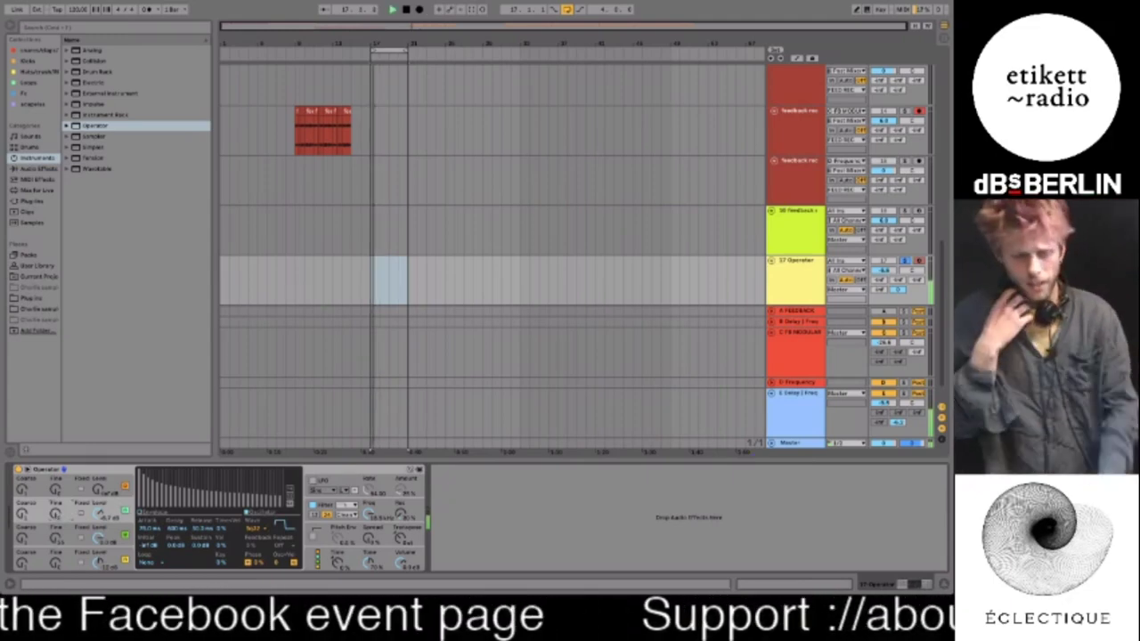
key(space)
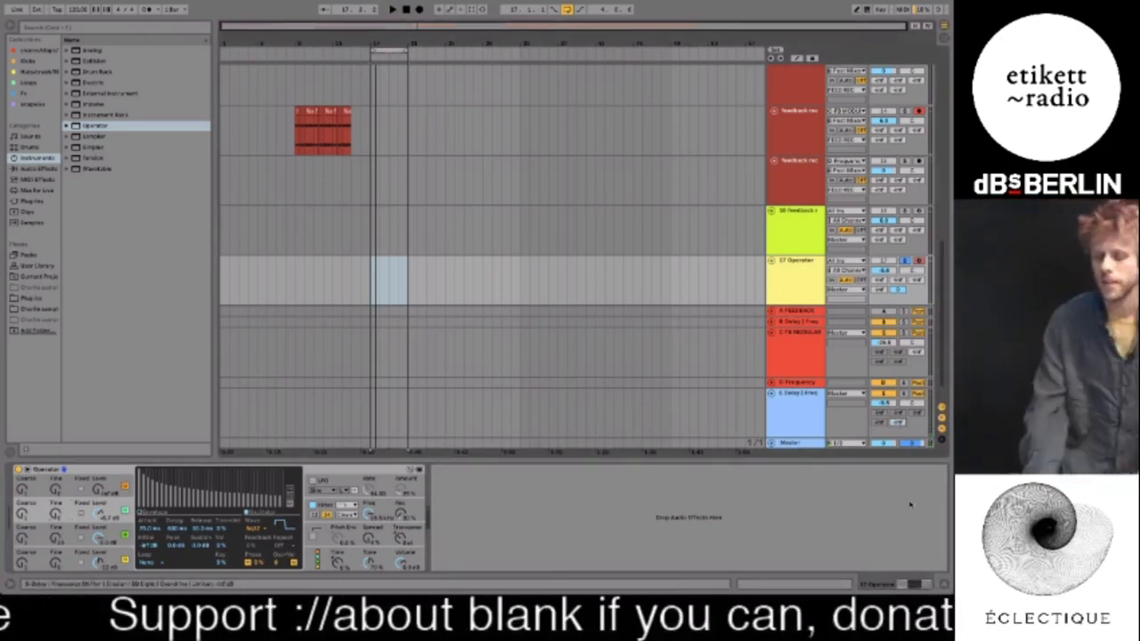
Loop bars 1 to 5, solo the frozen track playing there and raise the E Delay return's send to itself
click(810, 366)
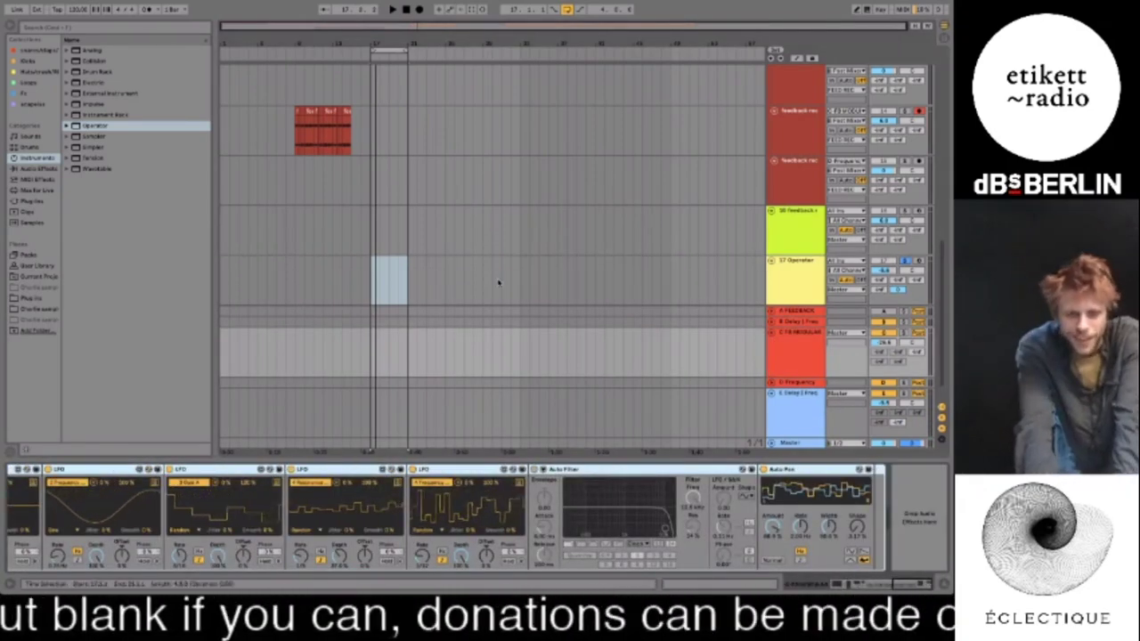
click(37, 169)
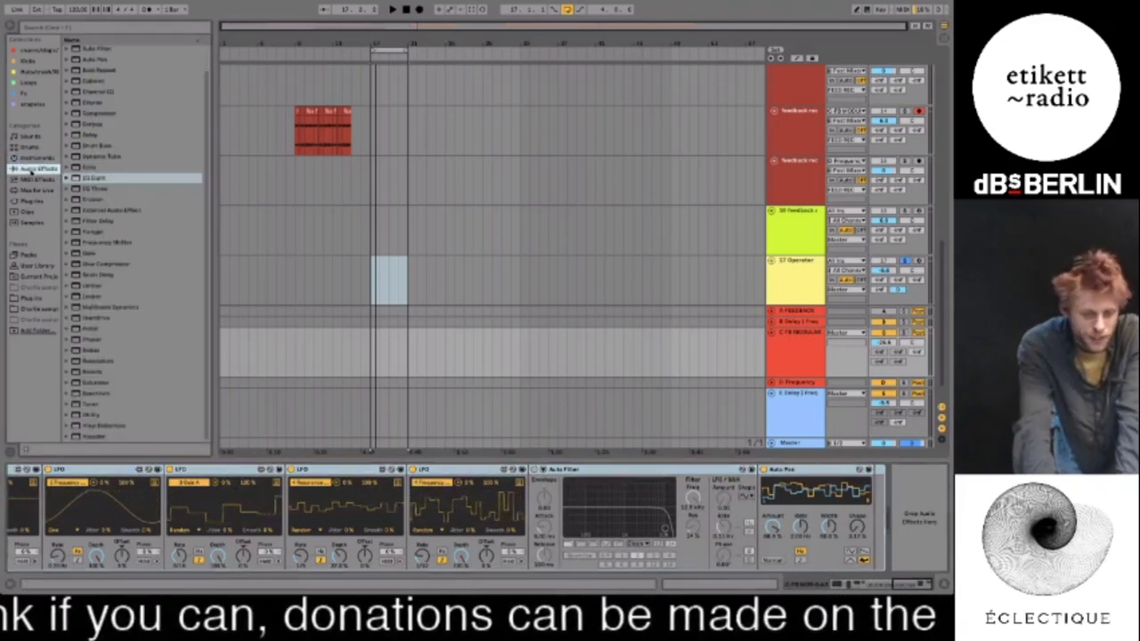
scroll(336, 258, up, 6)
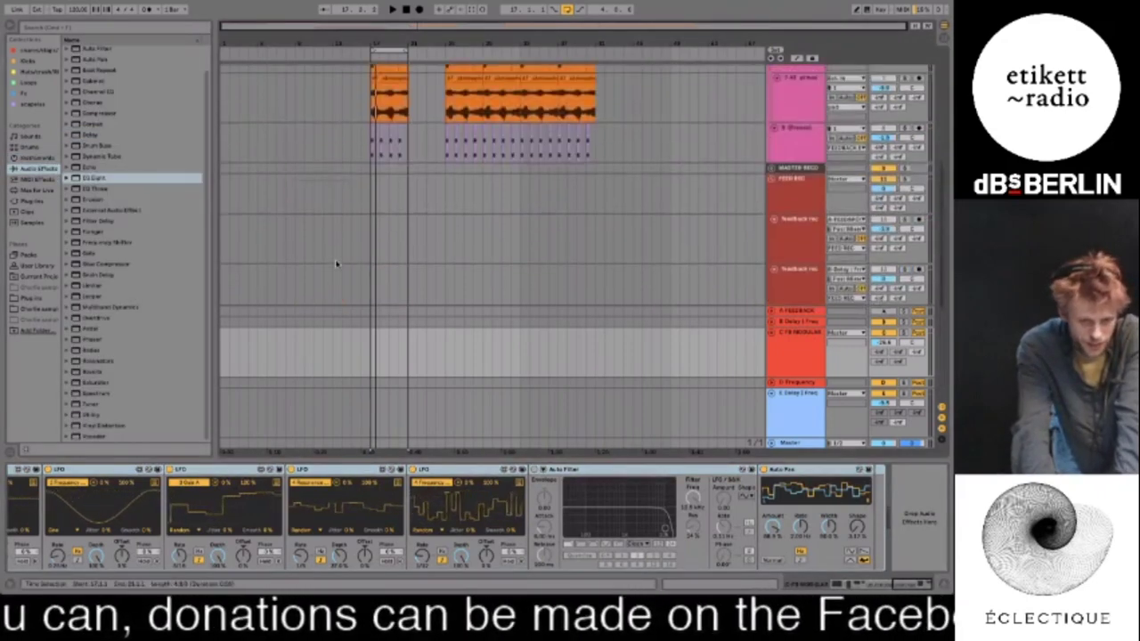
scroll(336, 263, up, 3)
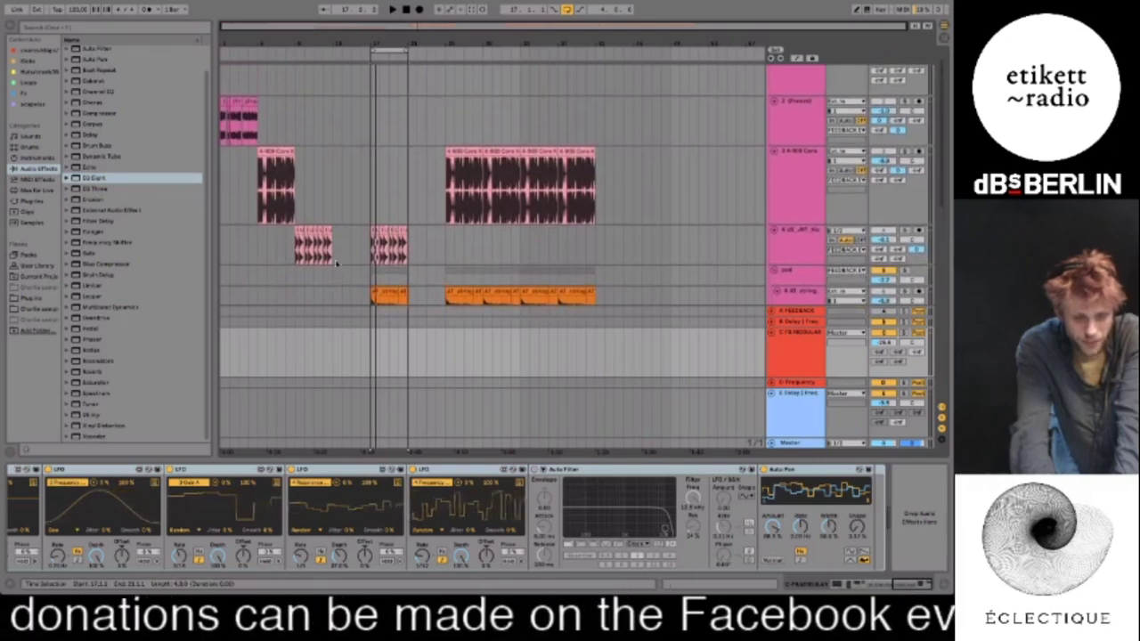
drag(223, 297, 254, 91)
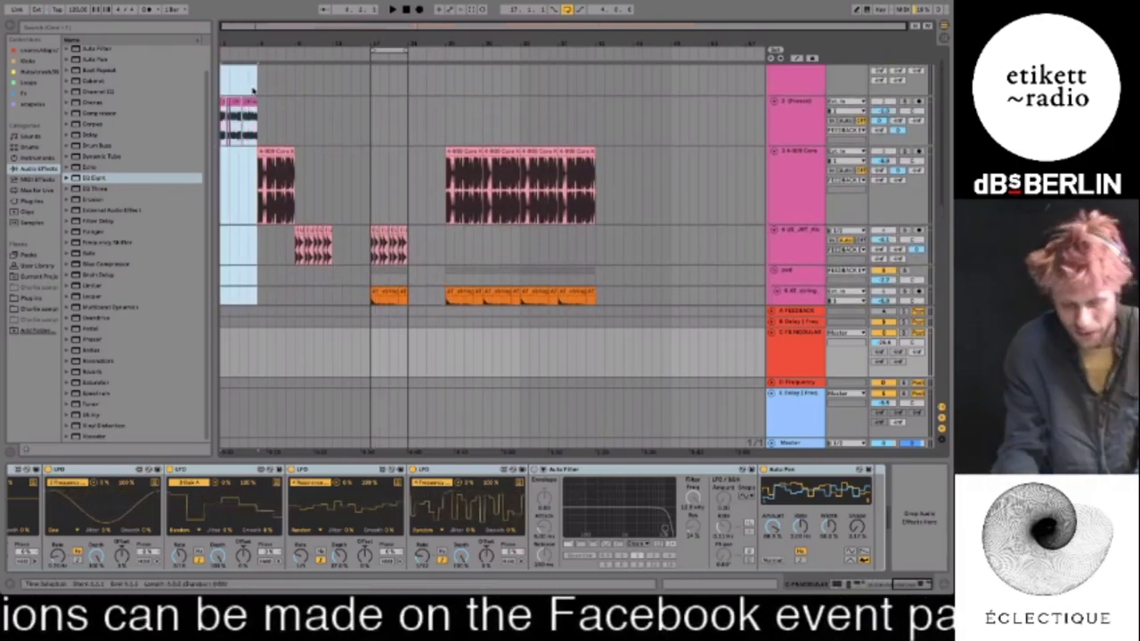
key(ctrl+l)
key(space)
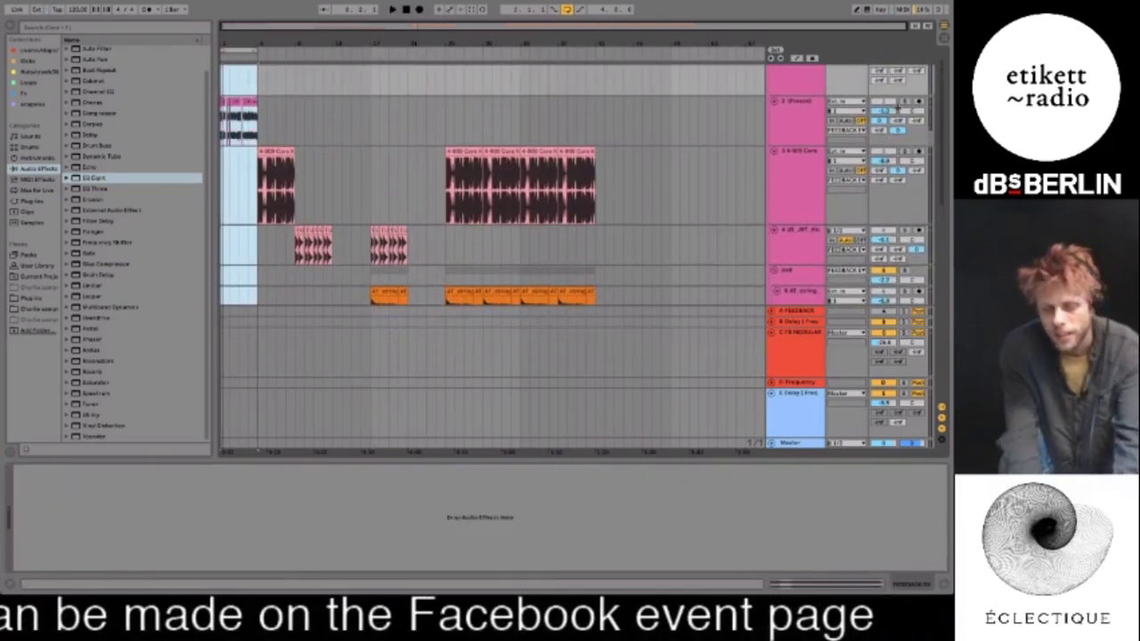
click(904, 101)
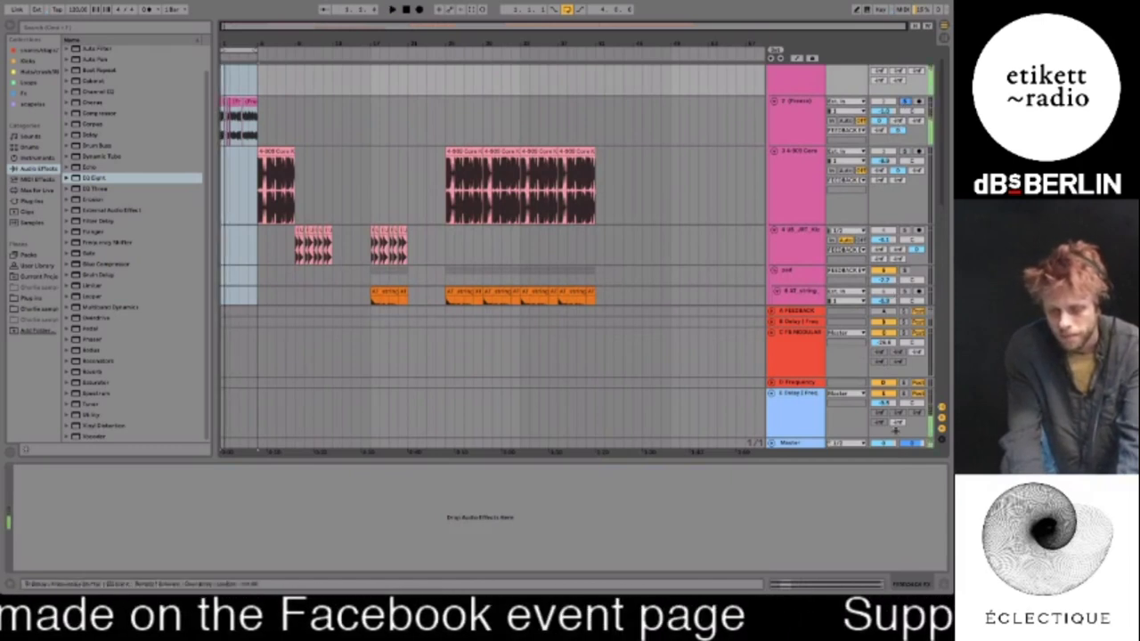
drag(898, 422, 898, 426)
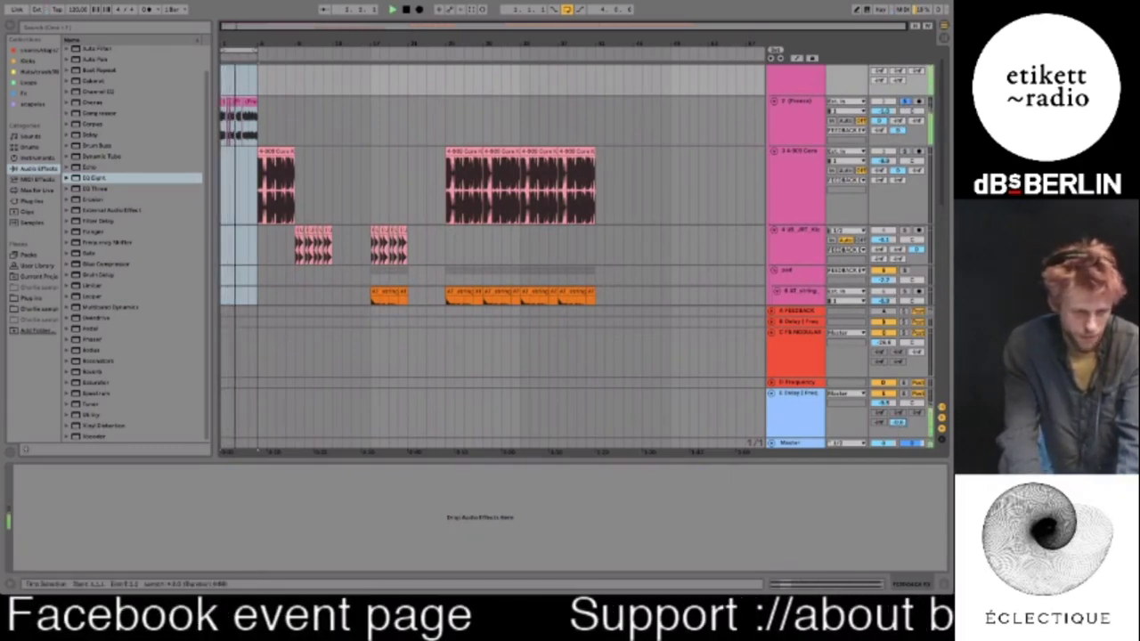
Add a Gate audio effect to the end of the E Delay return's device chain
scroll(137, 299, up, 2)
scroll(136, 299, down, 2)
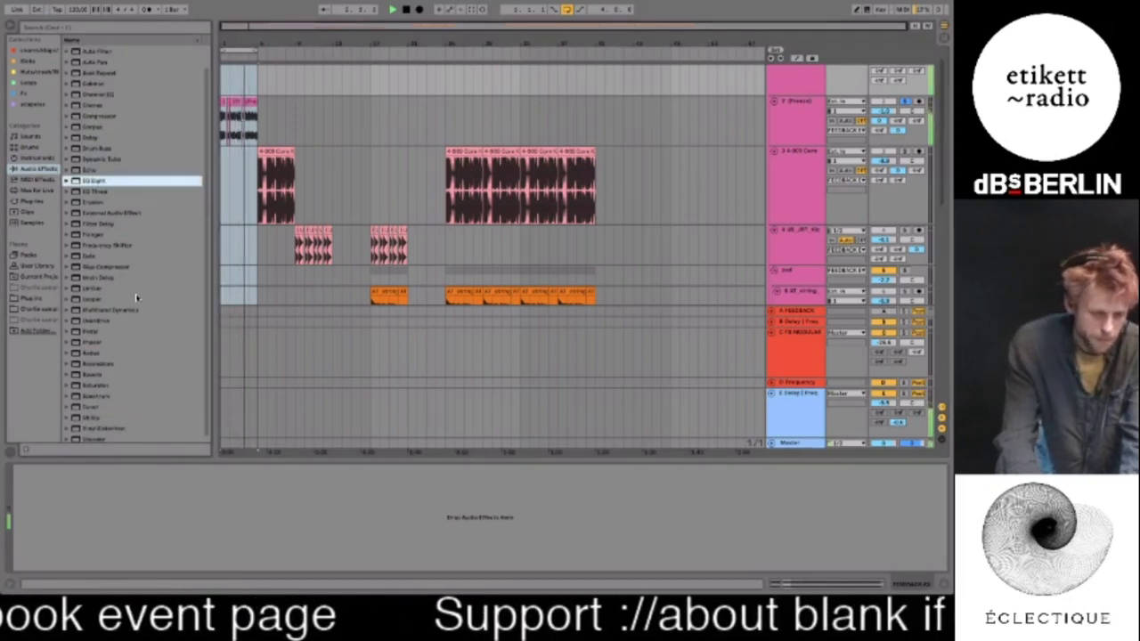
double_click(100, 257)
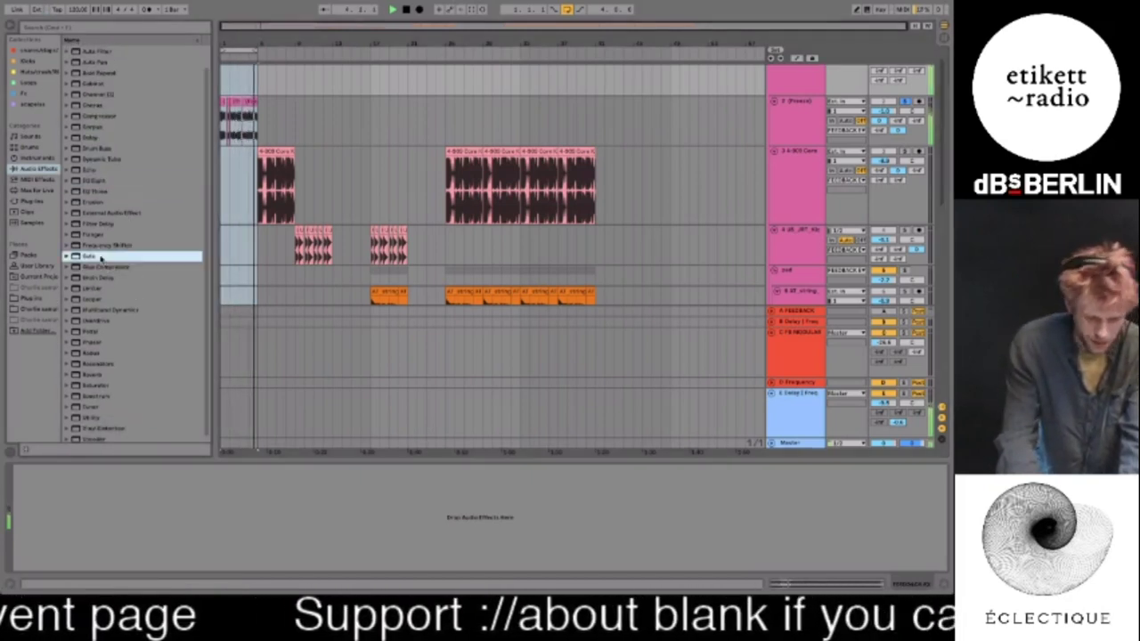
drag(112, 469, 530, 428)
click(532, 429)
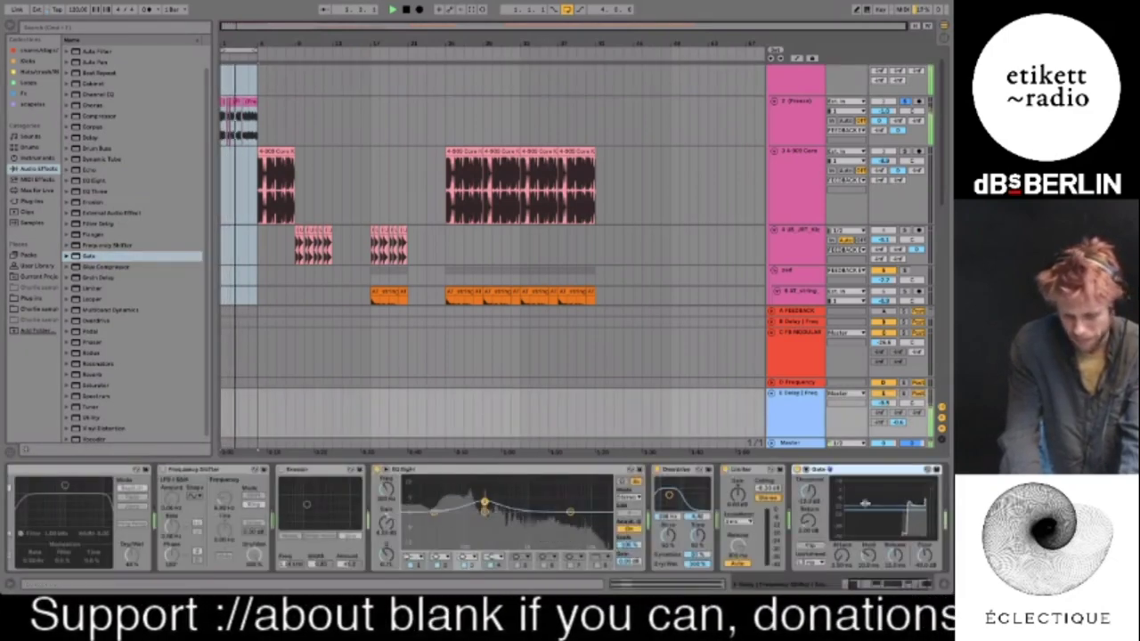
Expand the Gate's sidechain settings and move the recorded feedback clips from bar 9 to bar 1
click(805, 470)
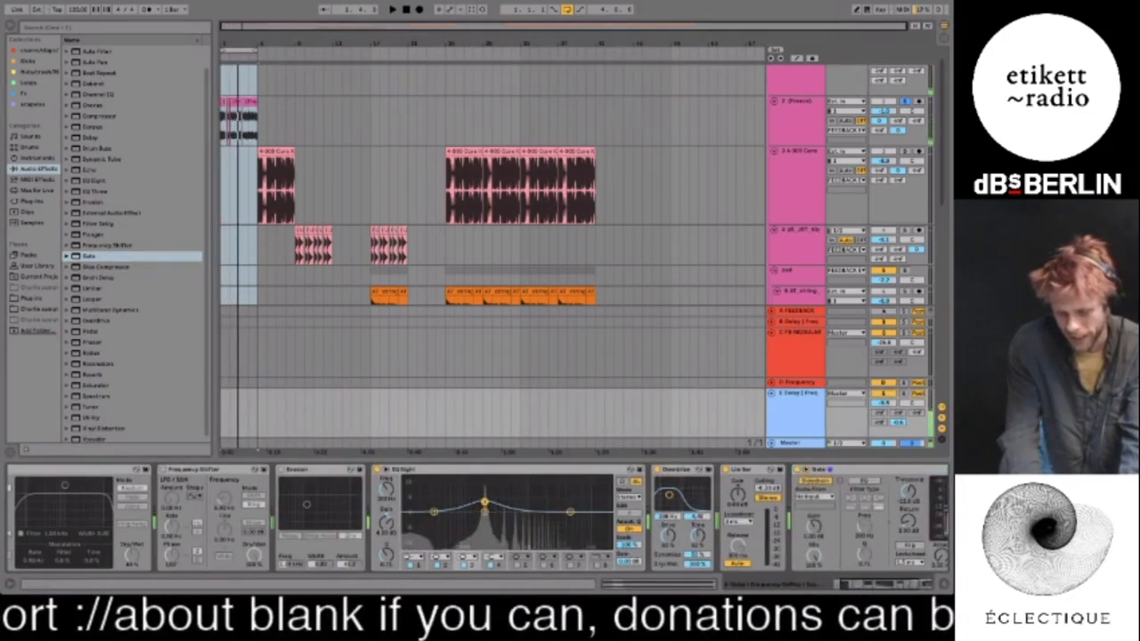
click(806, 496)
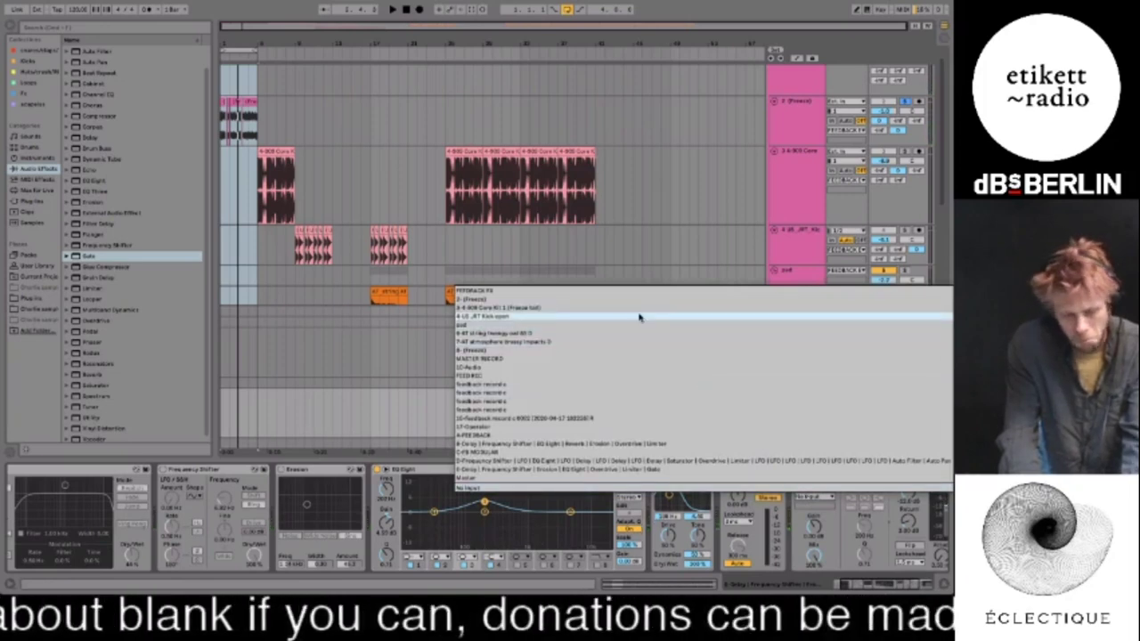
click(446, 154)
scroll(389, 173, down, 10)
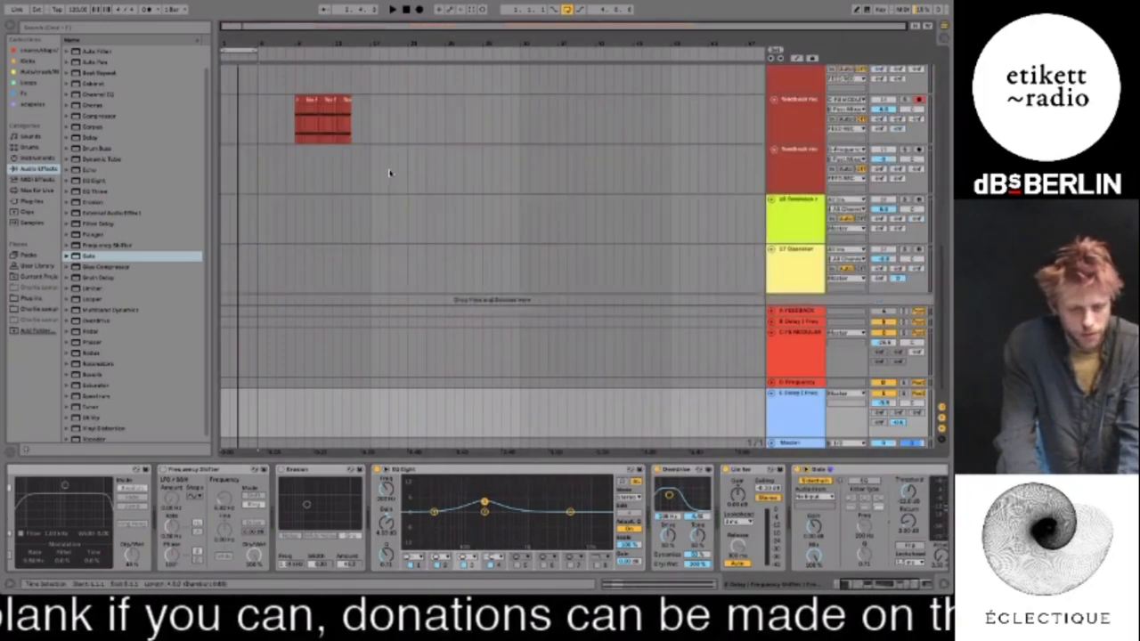
drag(296, 114, 256, 92)
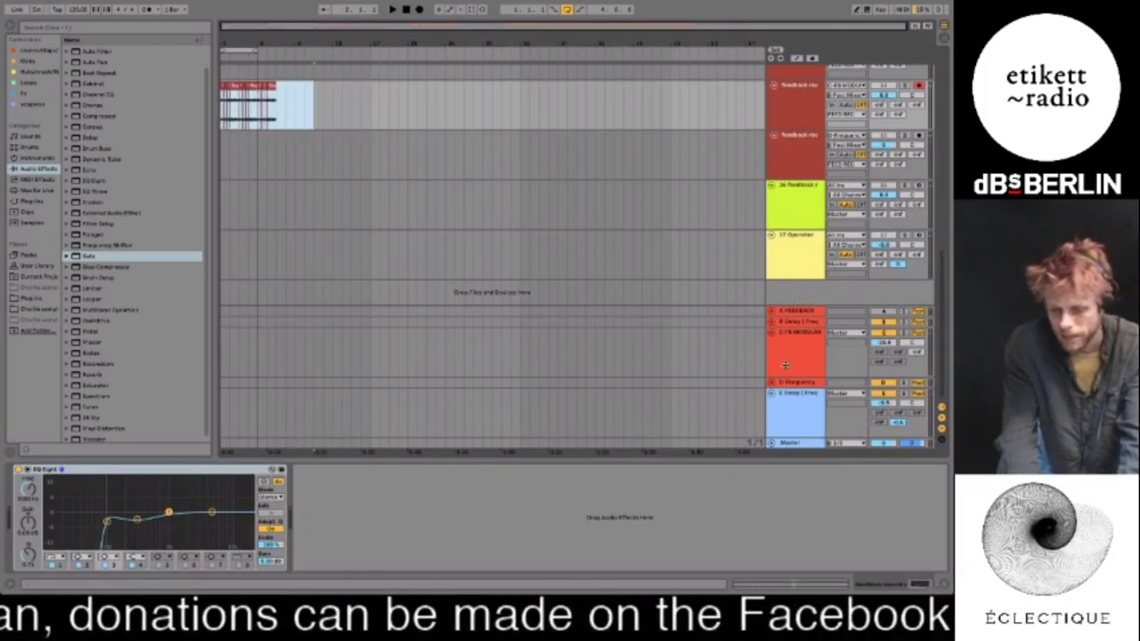
Set the Gate's sidechain input to the feedback record track holding the bar 1 clips and play the loop
click(788, 404)
click(712, 496)
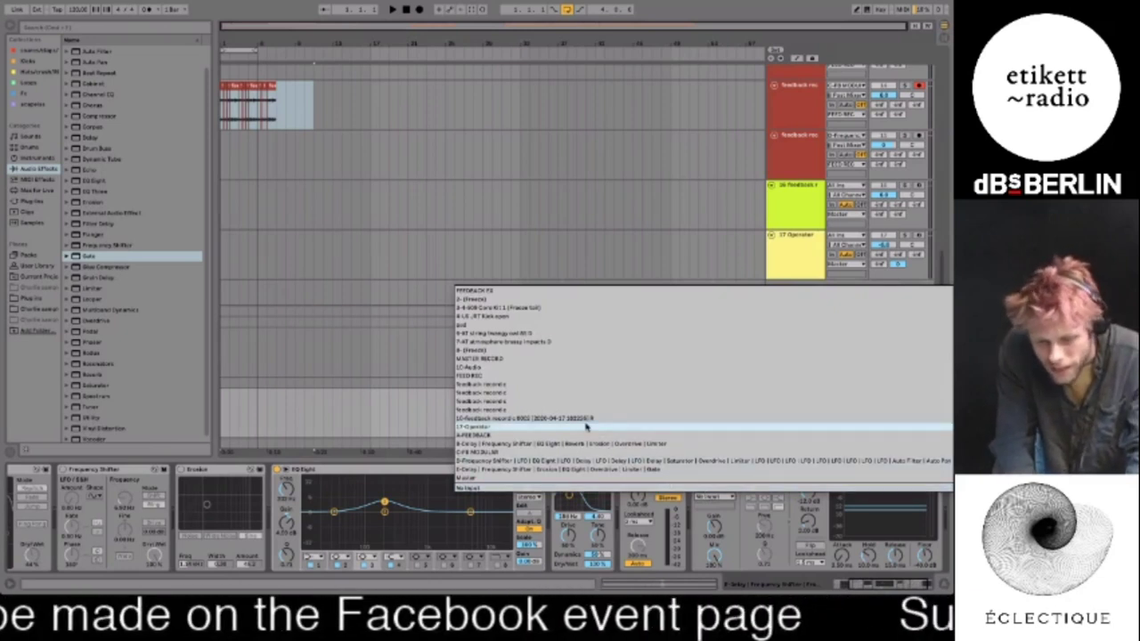
click(545, 401)
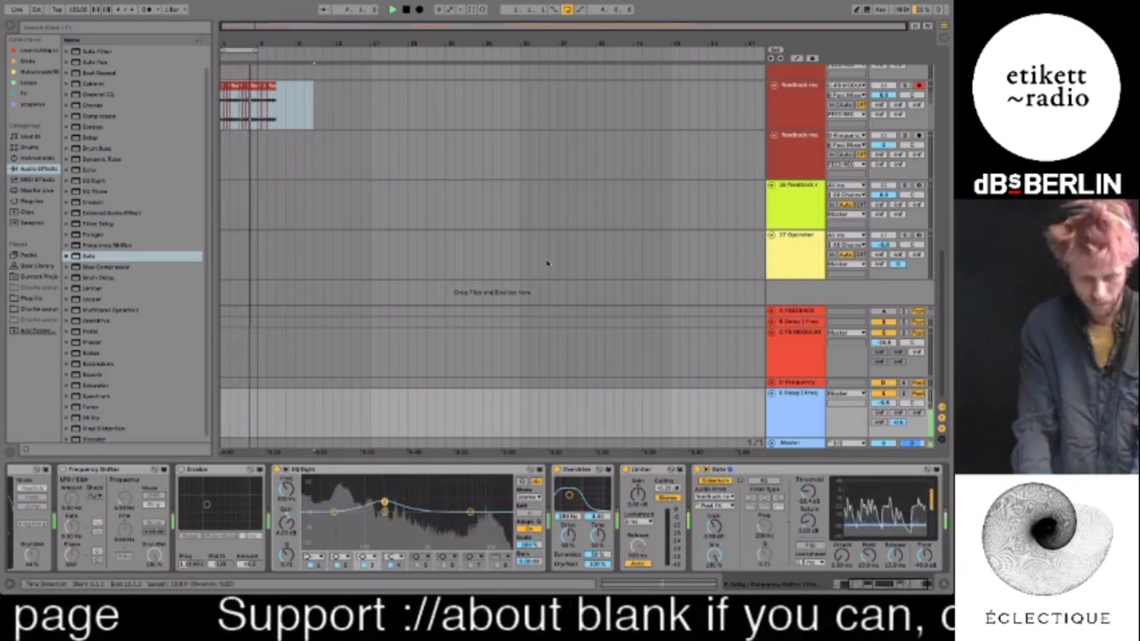
scroll(487, 243, up, 5)
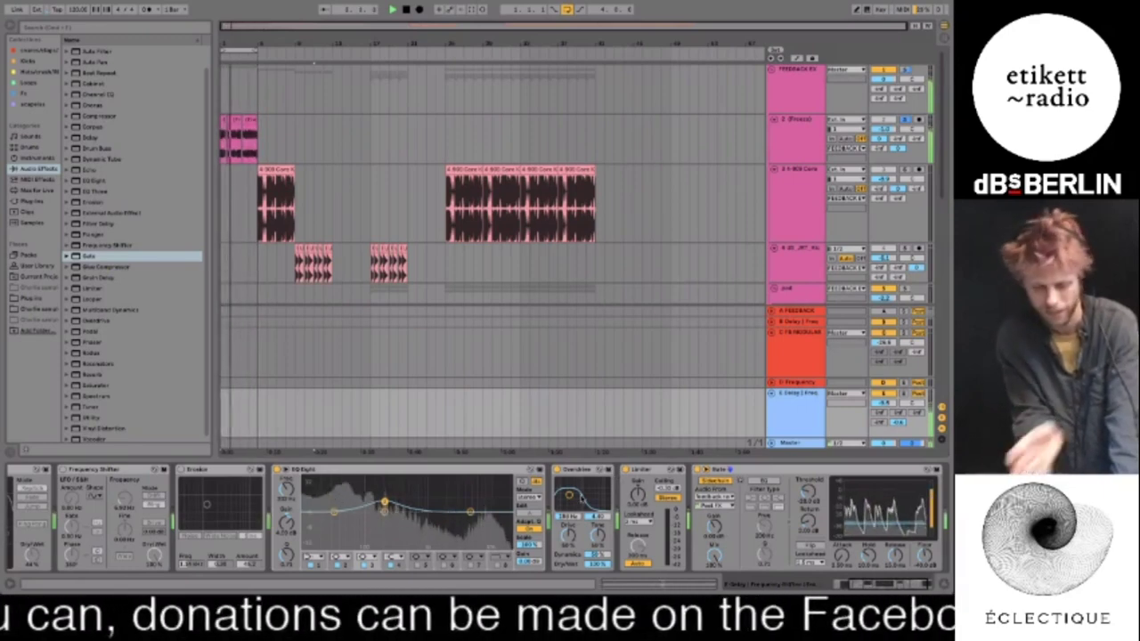
Shift the Overdrive's filter band to a higher frequency, turn down the E Delay return's send to itself and stop playback
drag(568, 496, 588, 490)
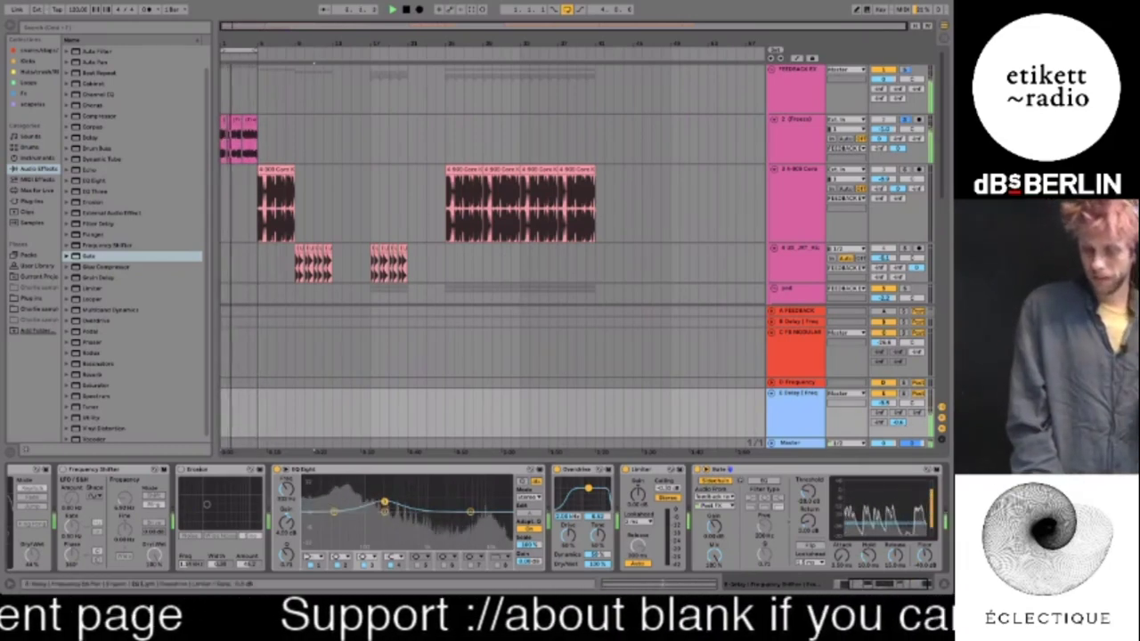
drag(899, 423, 902, 486)
key(space)
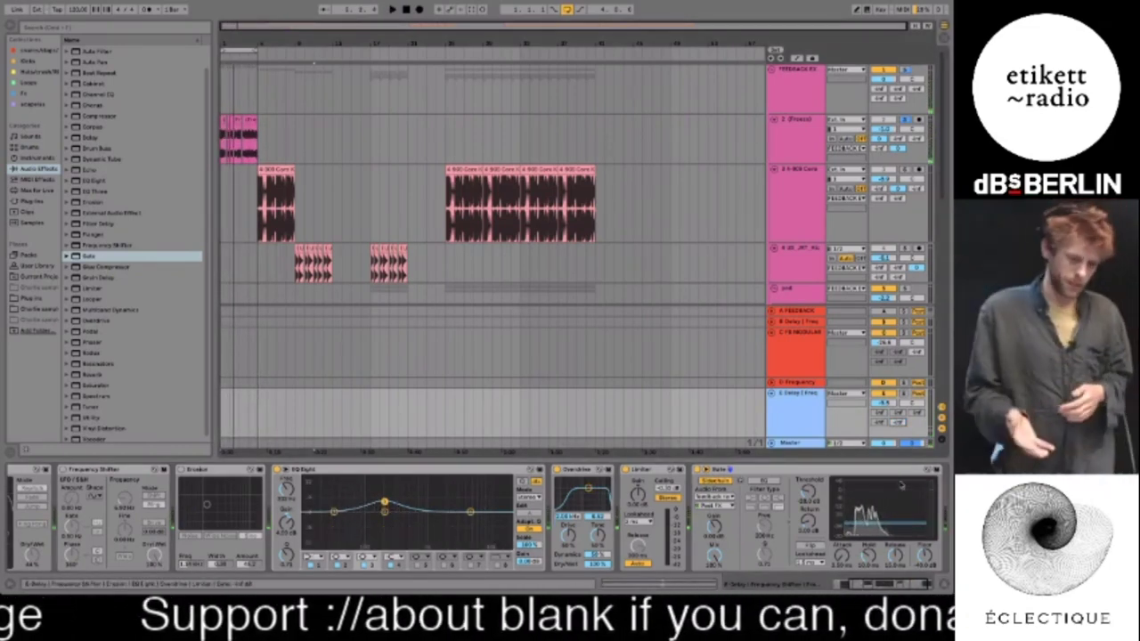
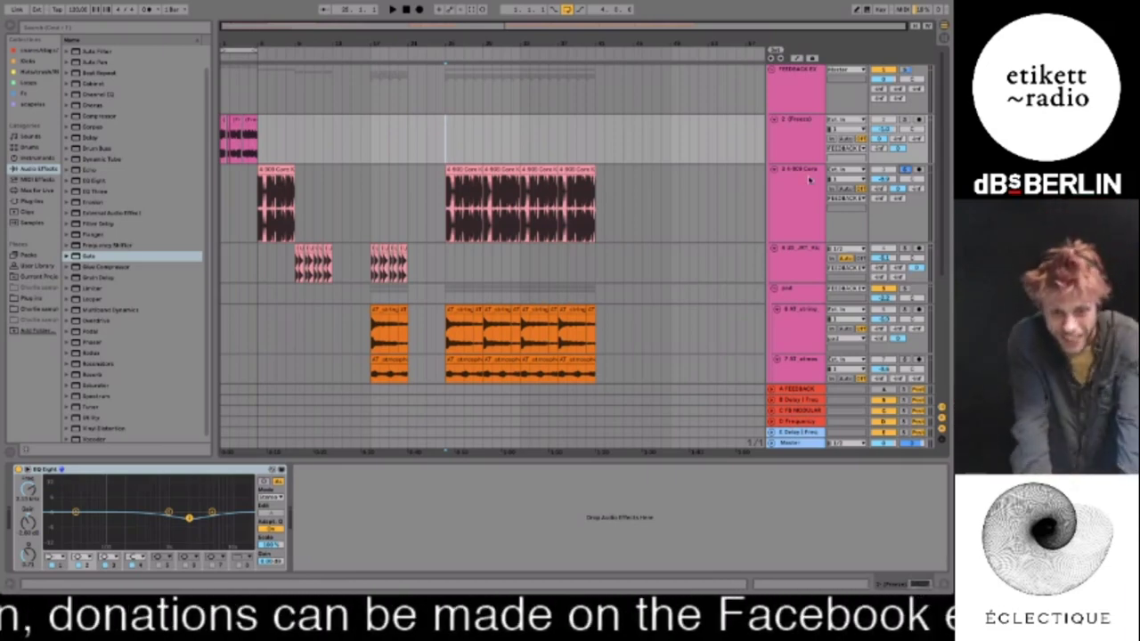
Play briefly from bar 25, set the 10 Audio track's input in the MASTER RECORD group to Resampling and arm it
key(space)
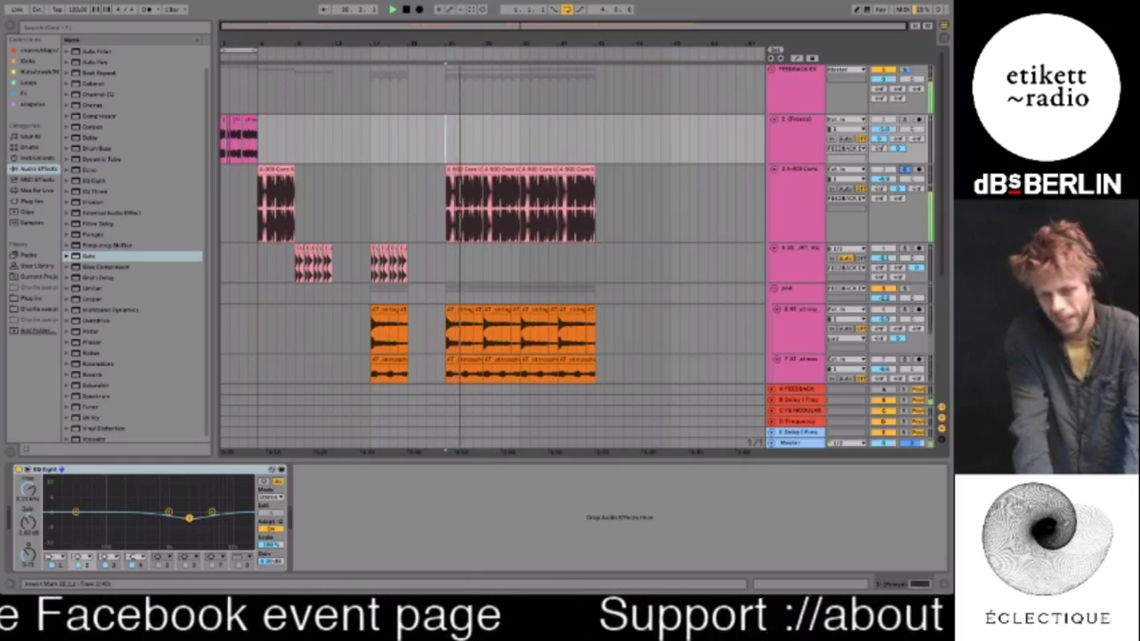
key(space)
scroll(770, 242, down, 5)
click(771, 242)
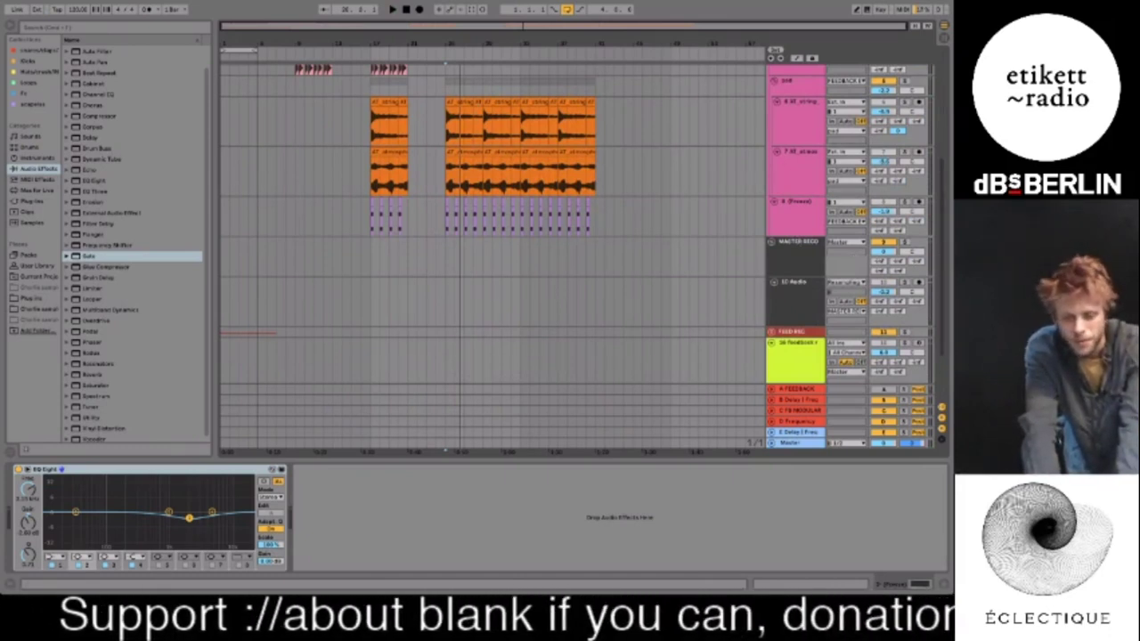
scroll(797, 295, down, 1)
click(829, 257)
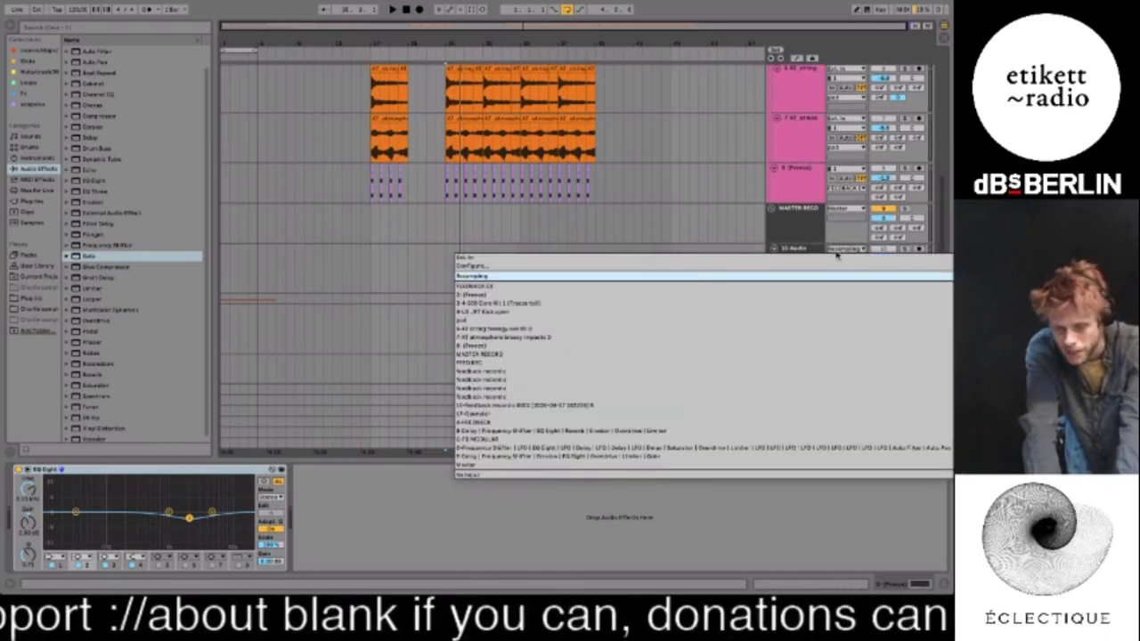
click(717, 280)
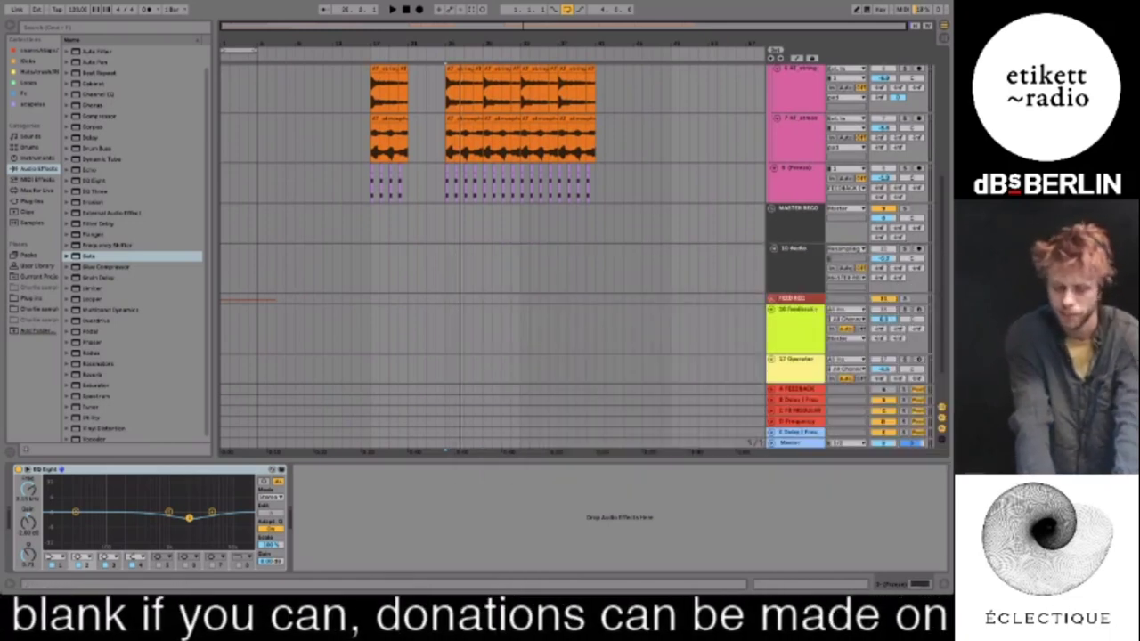
click(920, 250)
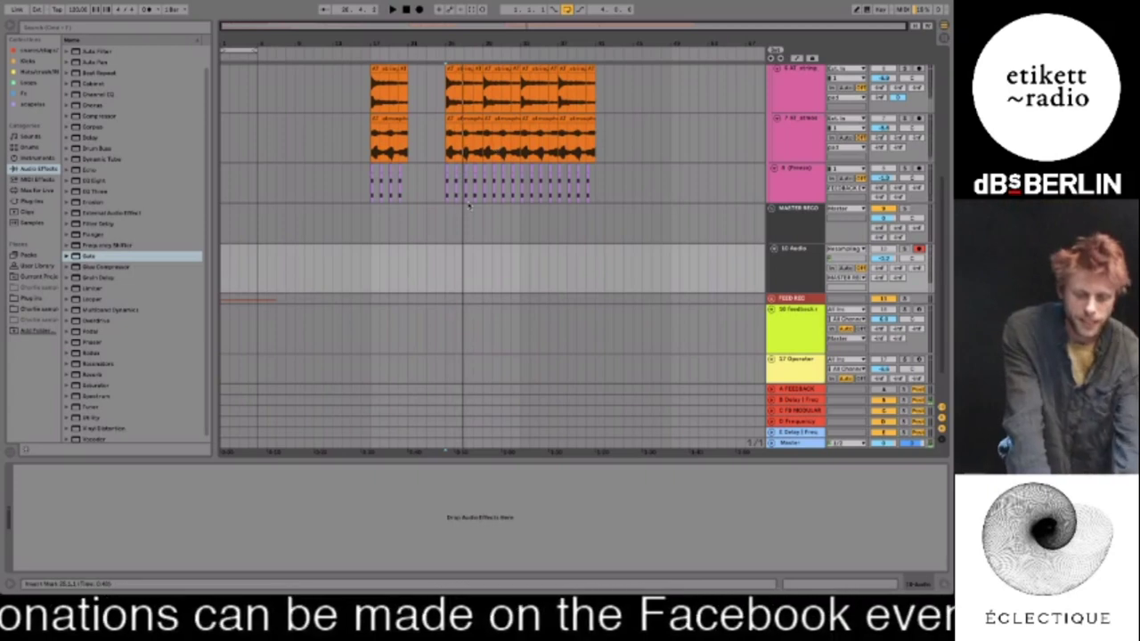
Record a short resampled take from bar 25 onto the 10 Audio track and delete the recorded clip
click(448, 226)
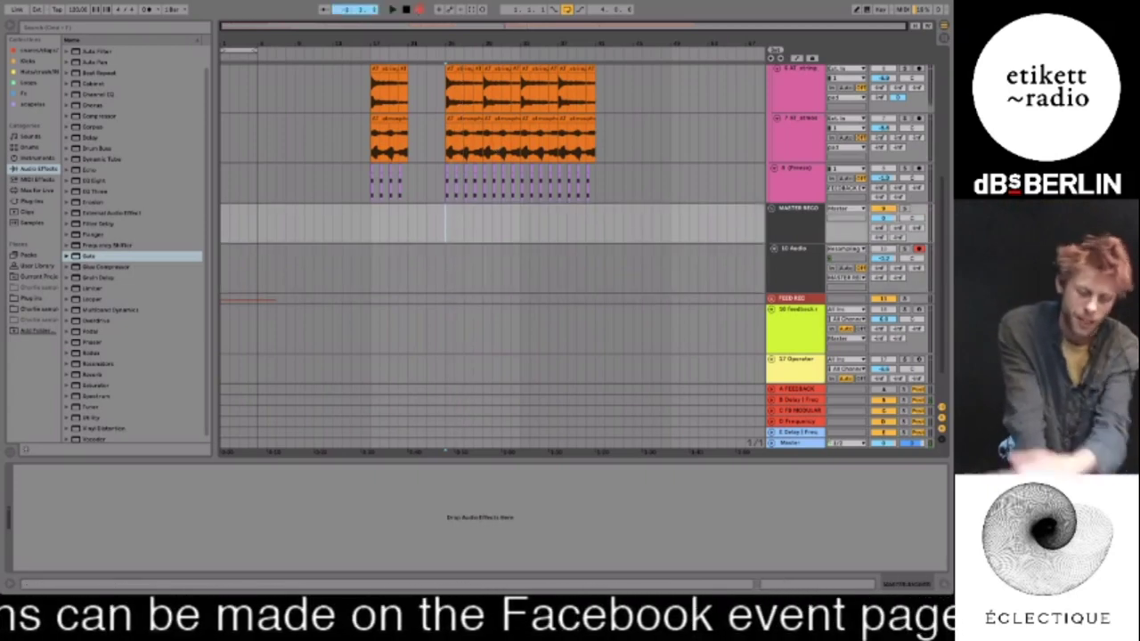
click(417, 10)
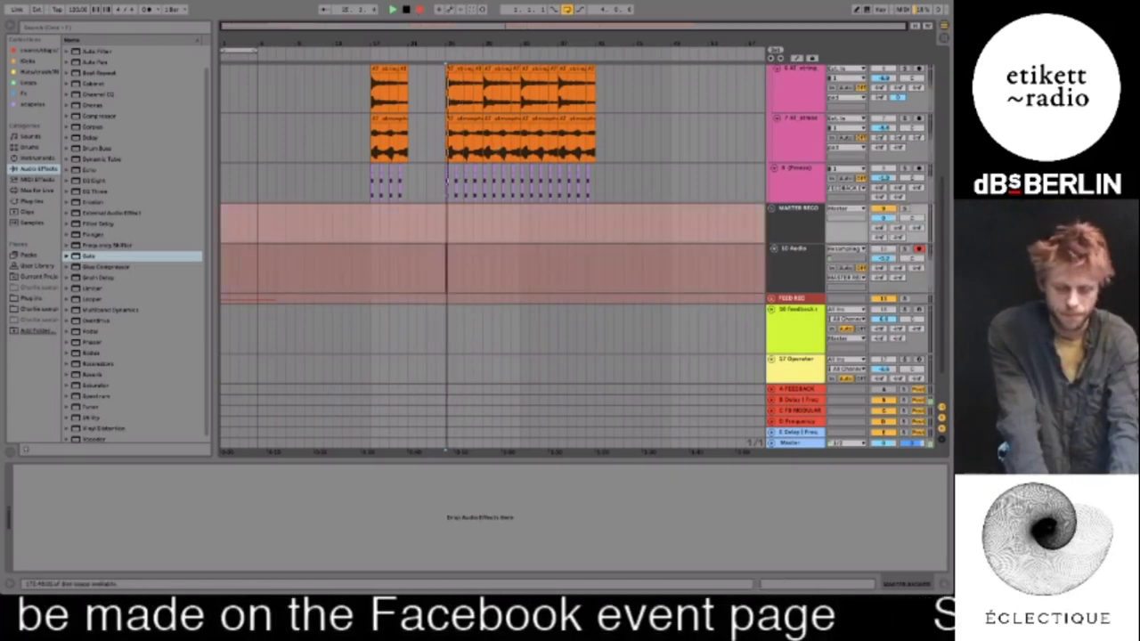
drag(488, 24, 487, 116)
key(minus)
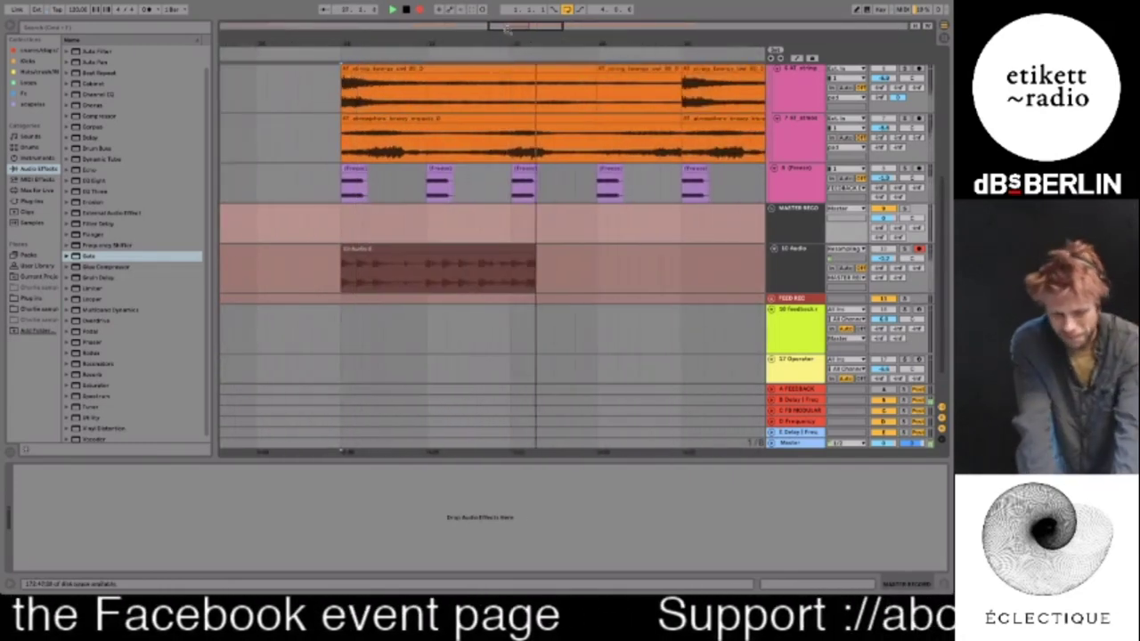
key(space)
click(494, 248)
key(Delete)
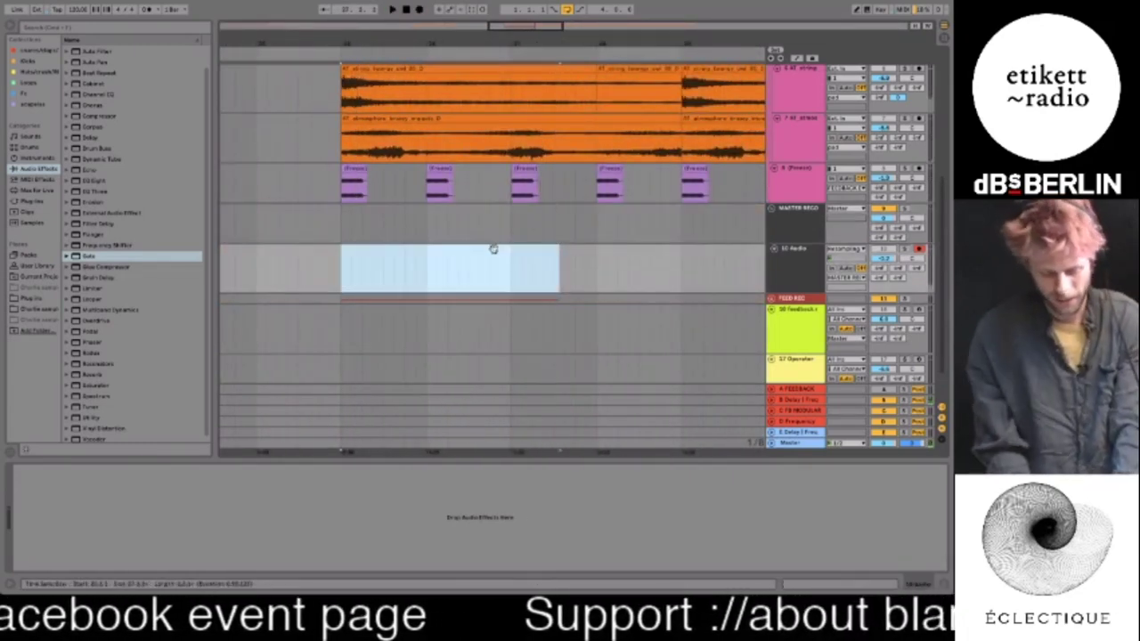
Open the first frozen 909 Core Kit clip at bar 25 and choose Re-Pitch as its warp mode
scroll(494, 248, up, 10)
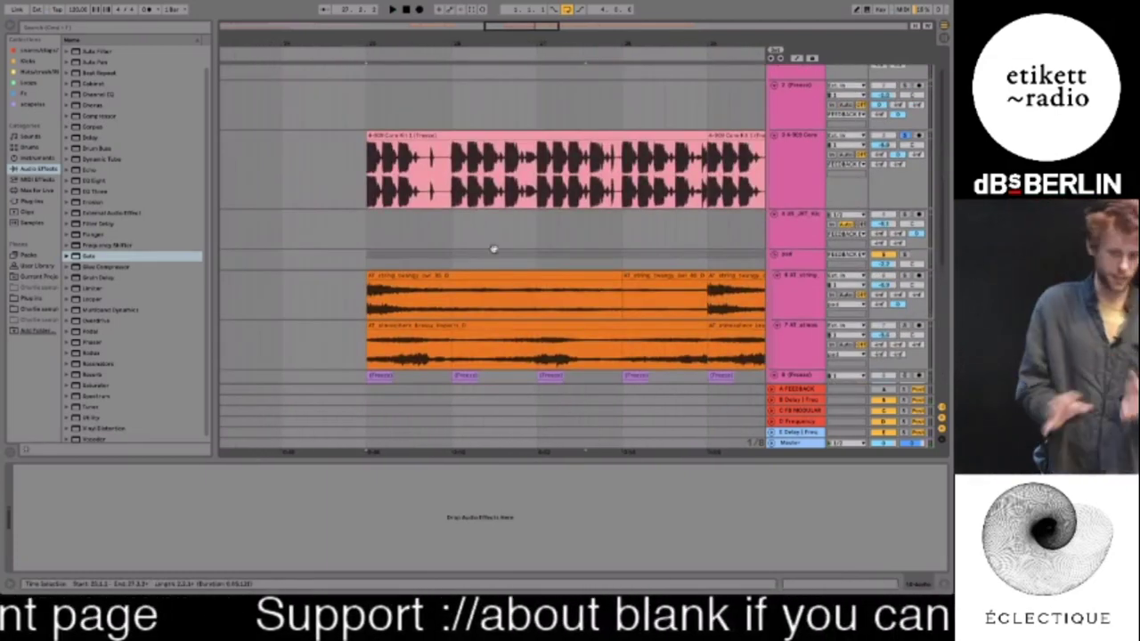
click(481, 132)
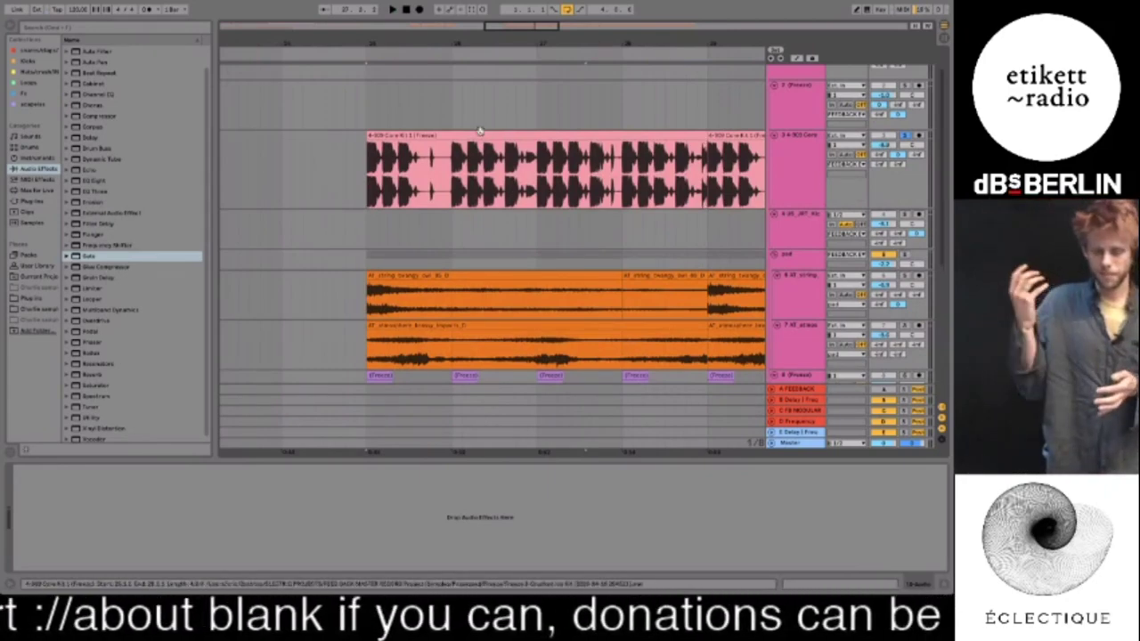
click(480, 133)
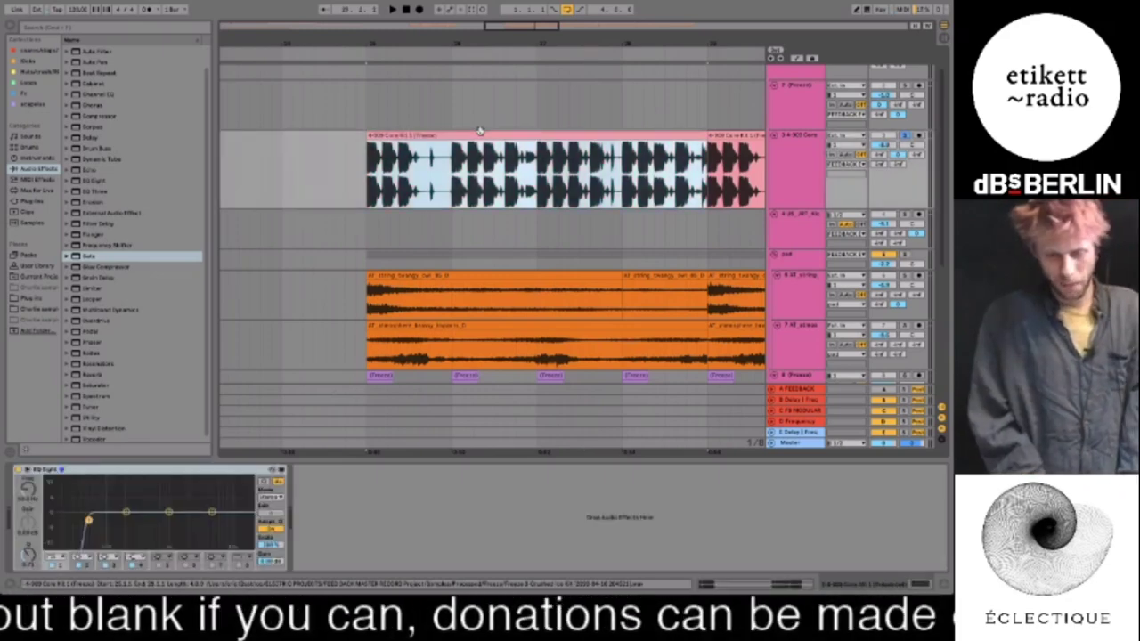
drag(524, 29, 544, 11)
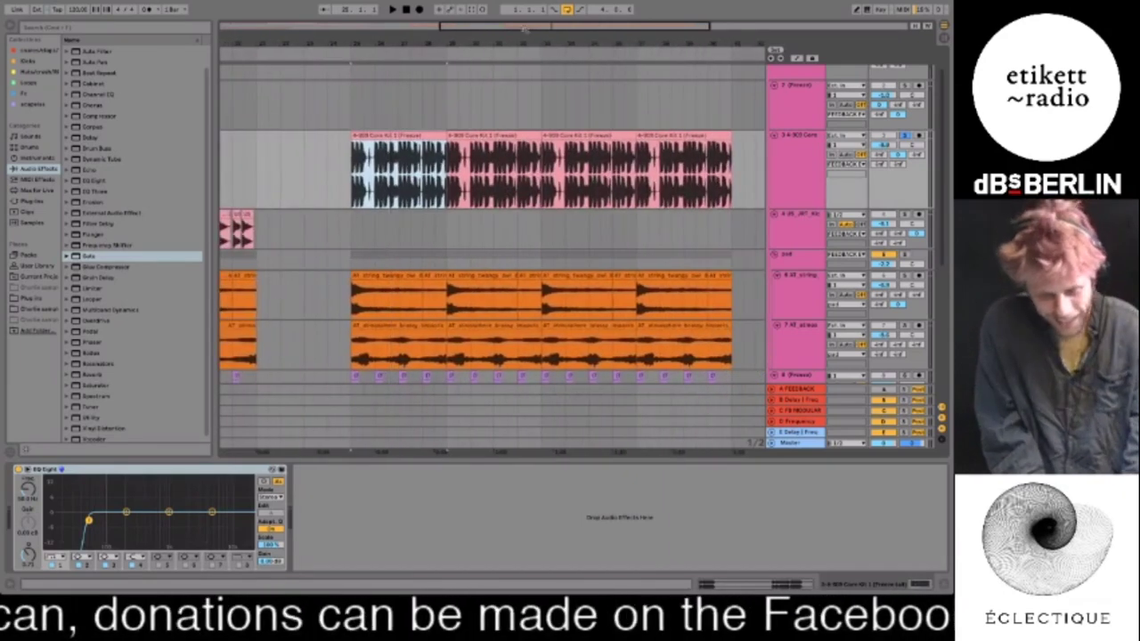
click(419, 137)
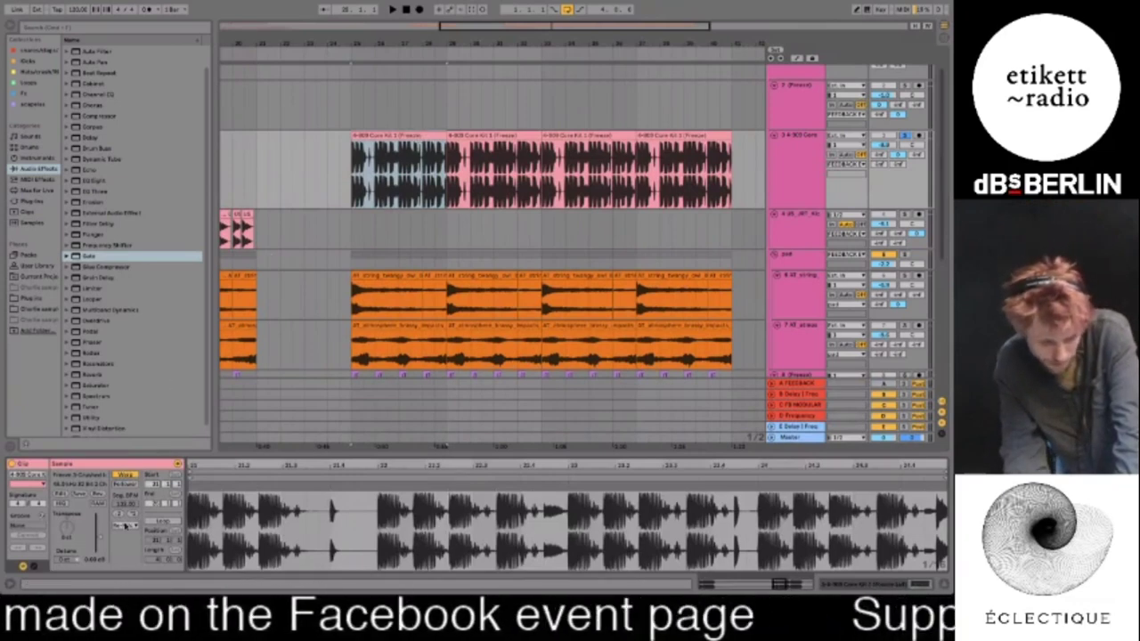
click(127, 526)
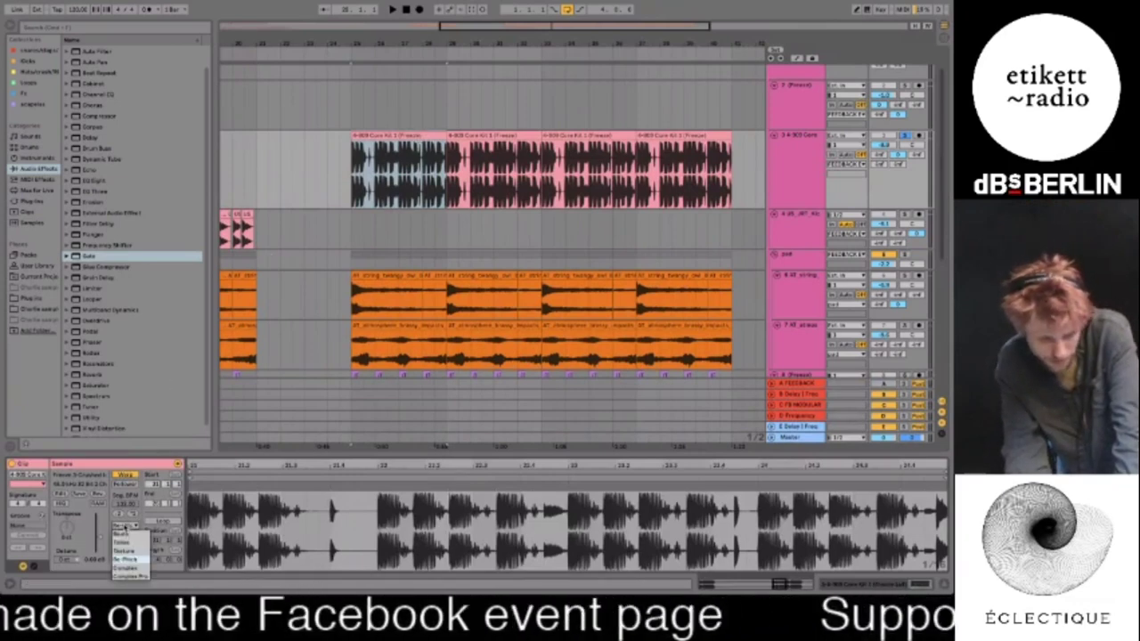
click(128, 561)
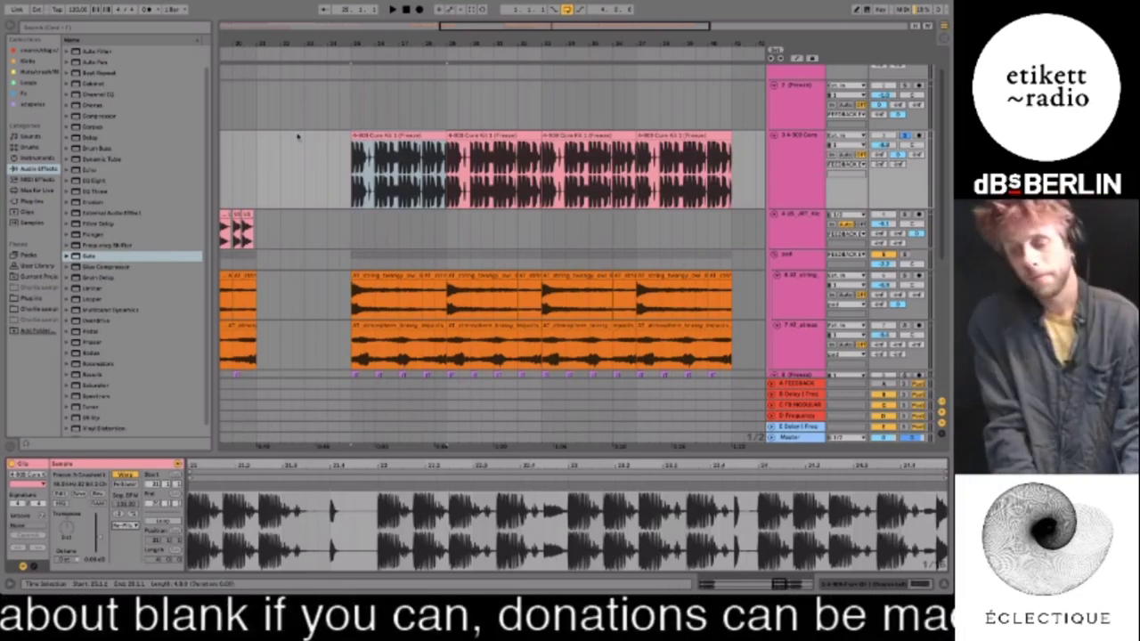
Record the arrangement from bar 25 to just past bar 41 onto the armed 10-Audio resampling track
scroll(594, 169, down, 5)
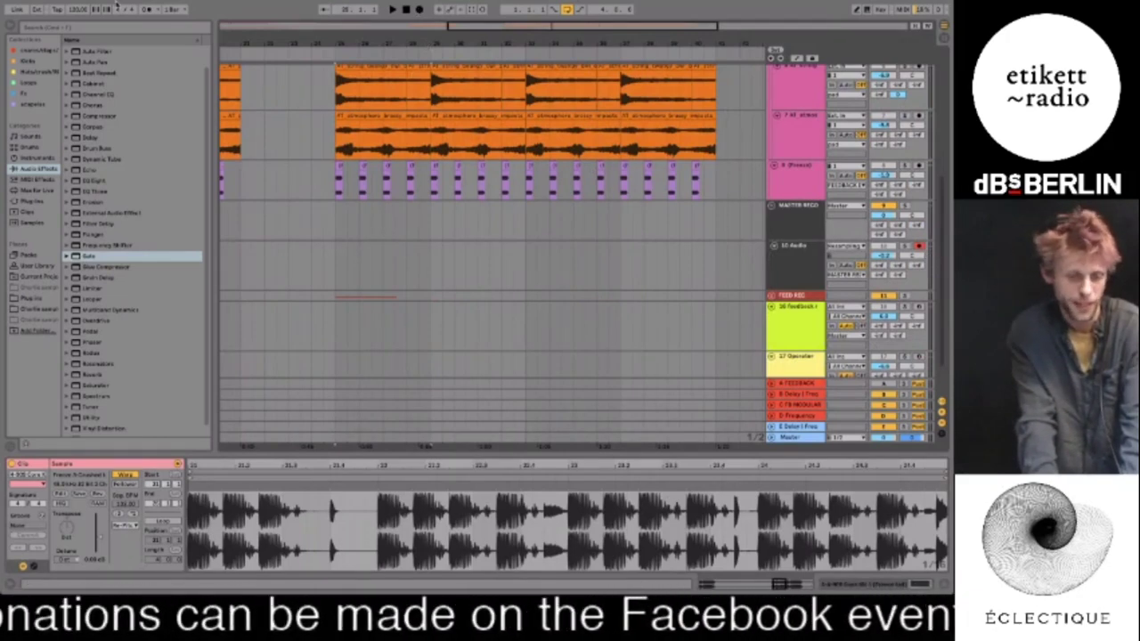
mouse_move(435, 7)
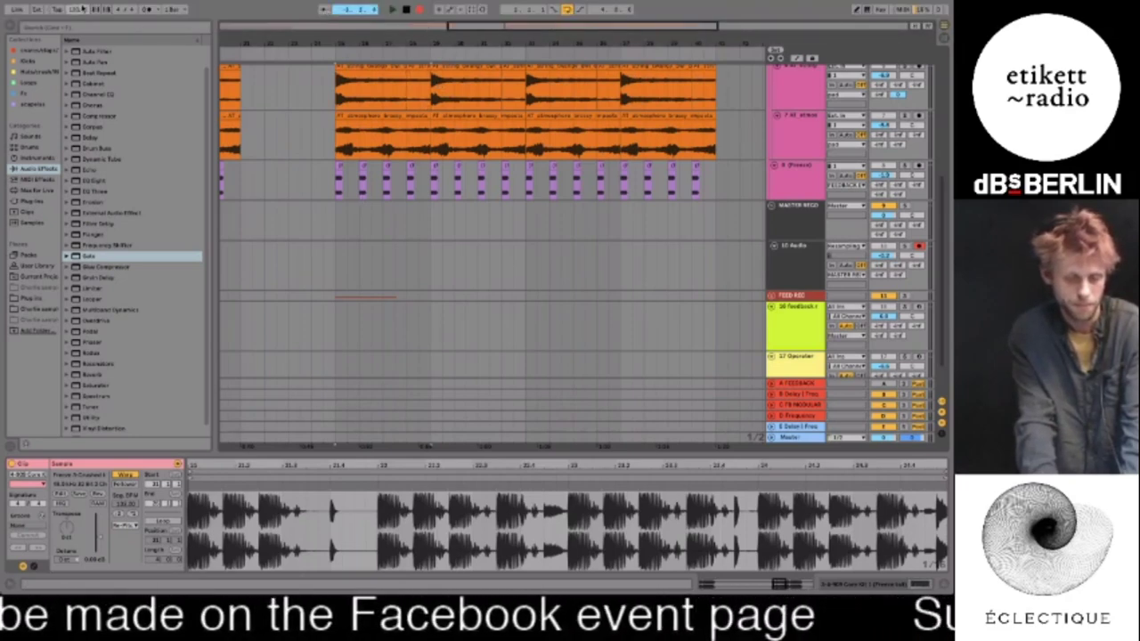
key(space)
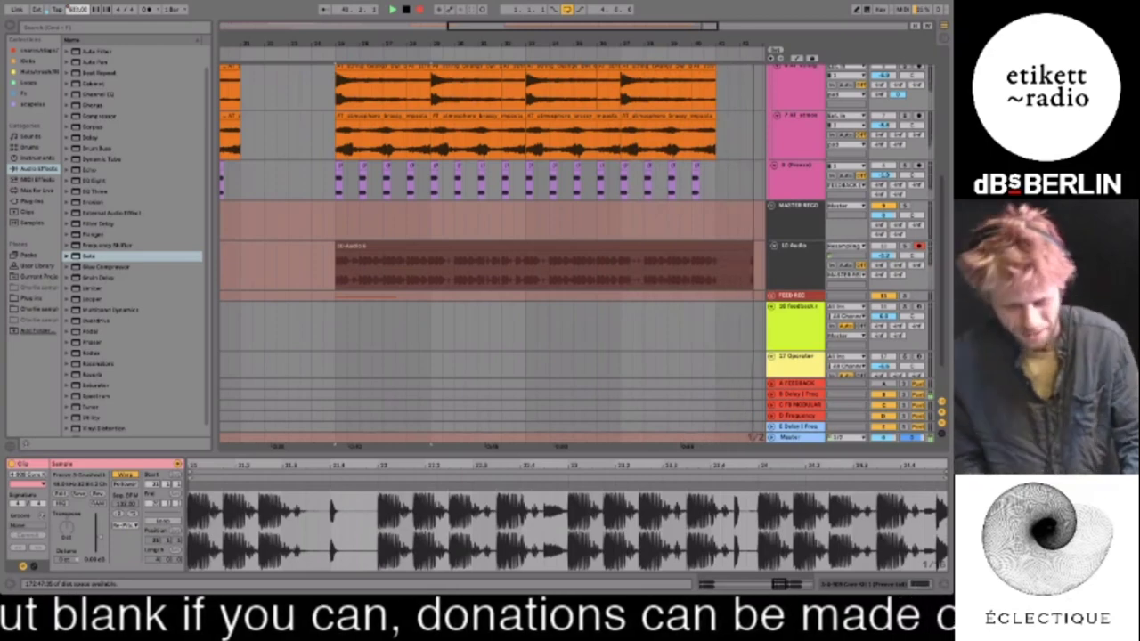
key(space)
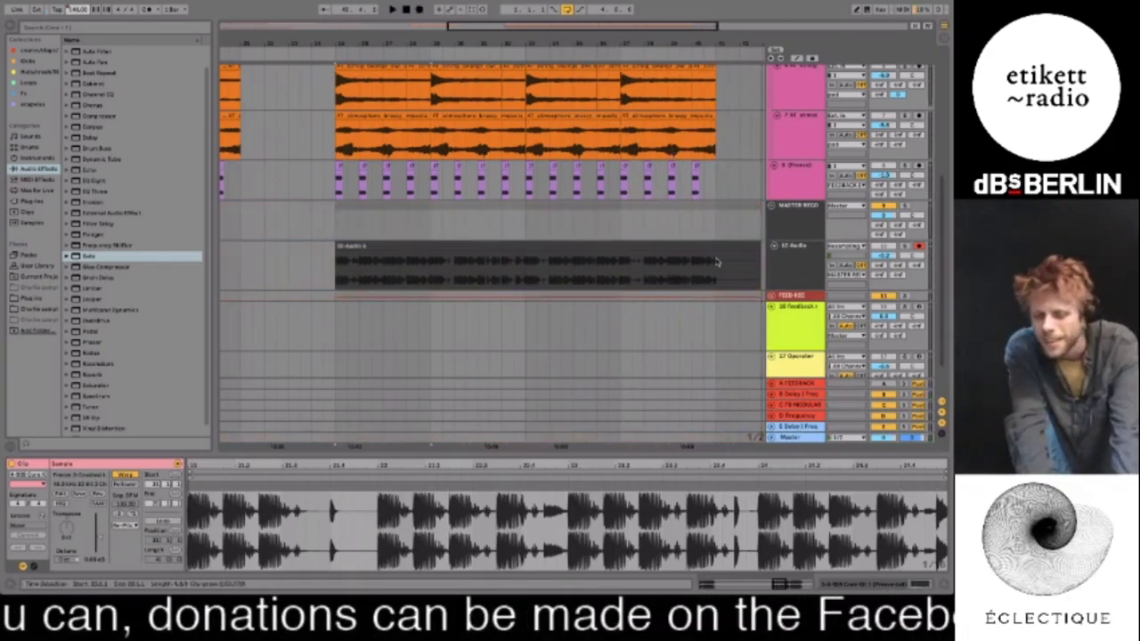
Delete the recorded tail after bar 41 on the 10-Audio track, then solo and disarm that track
drag(717, 262, 749, 258)
key(Delete)
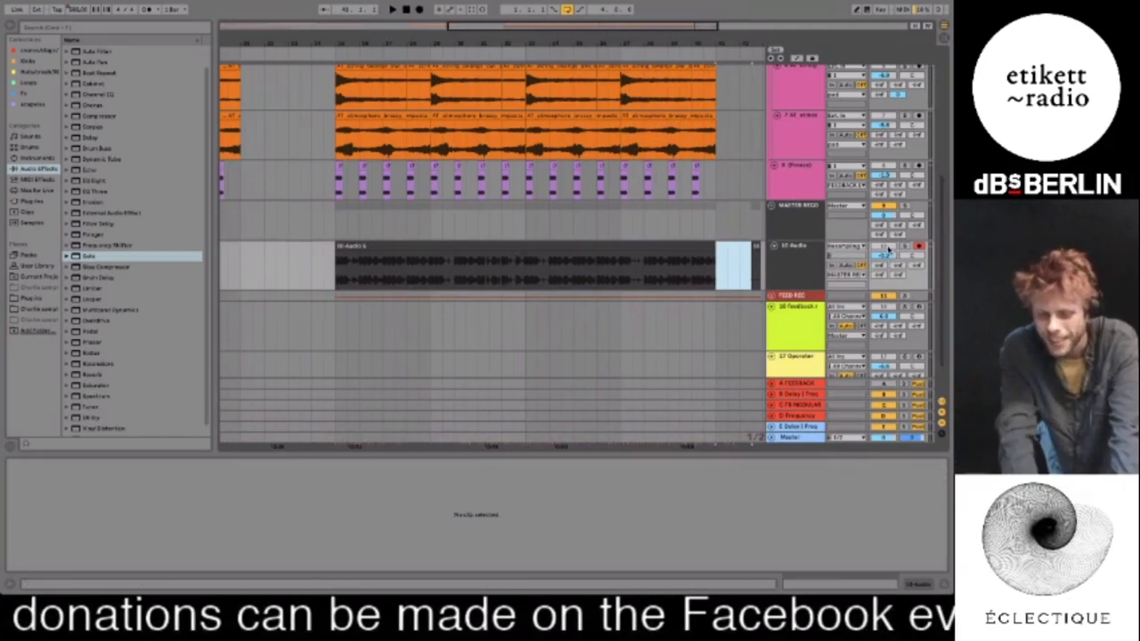
click(905, 250)
click(919, 247)
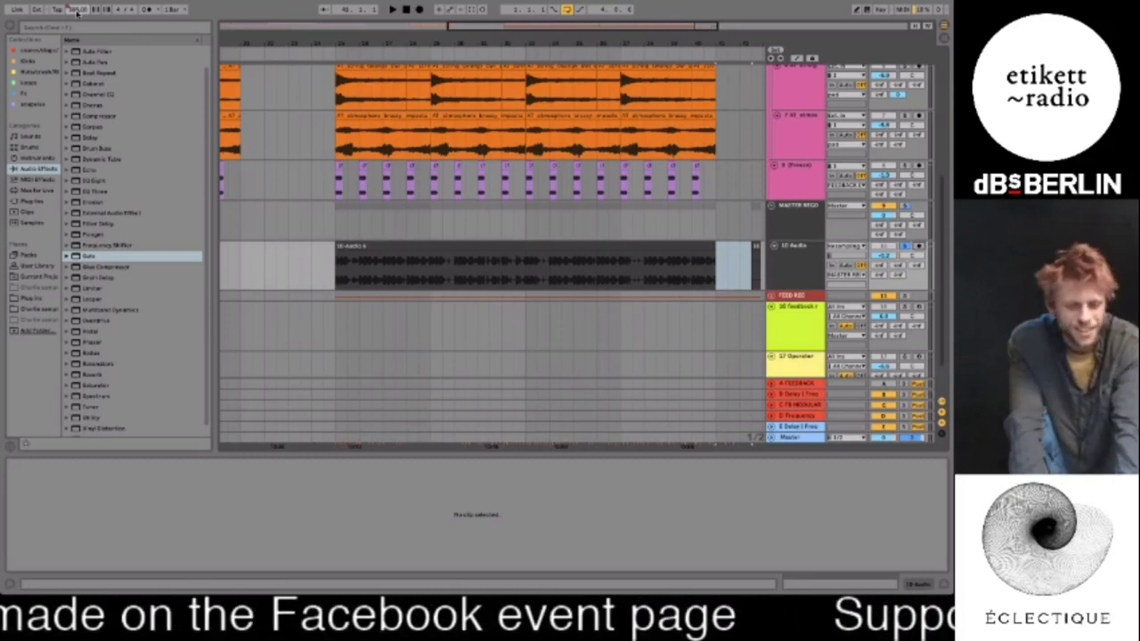
Change the song tempo for playing back the recorded 10-Audio clip
right_click(76, 12)
click(93, 44)
drag(76, 13, 77, 7)
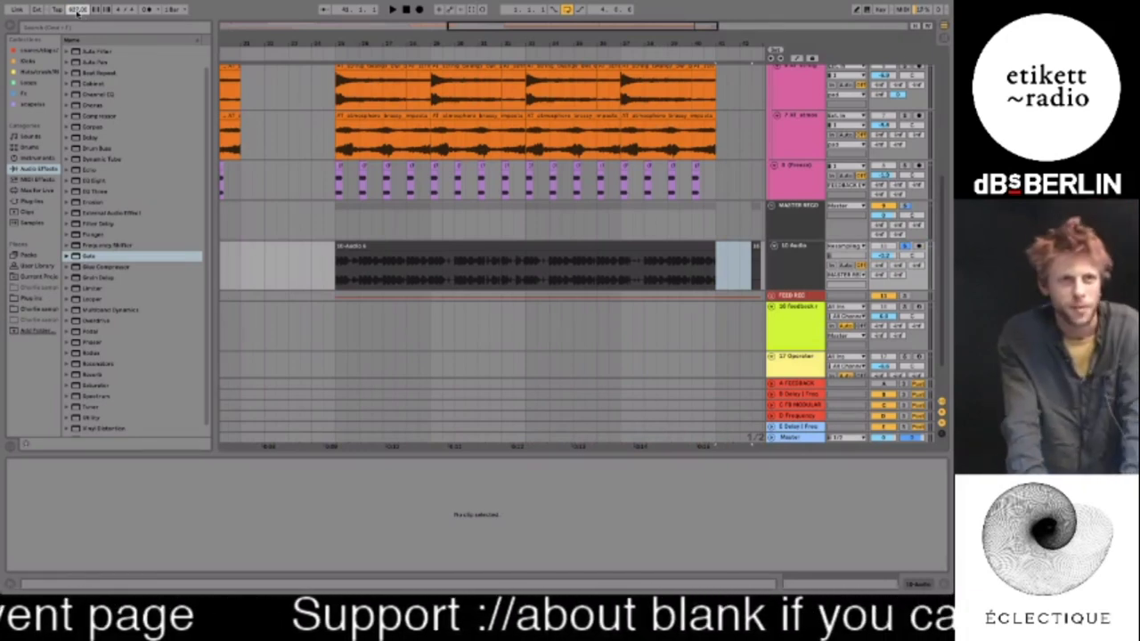
mouse_move(77, 8)
mouse_down()
mouse_move(77, 454)
mouse_move(77, 3)
mouse_up()
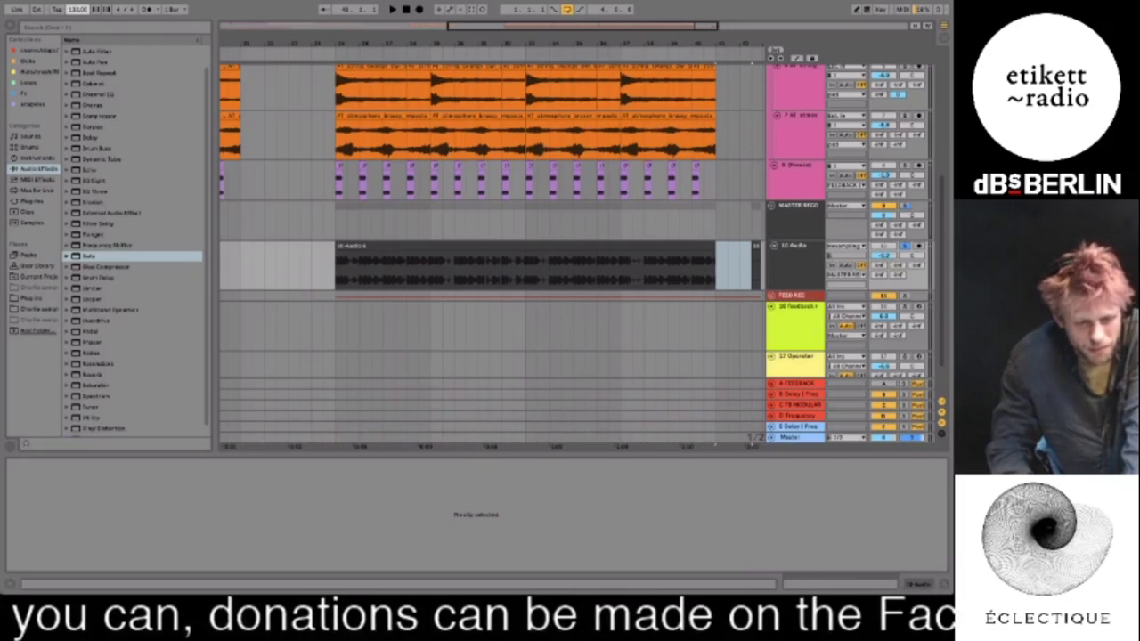
Select the whole recorded clip on the 10-Audio track and play it back at the current tempo
click(306, 97)
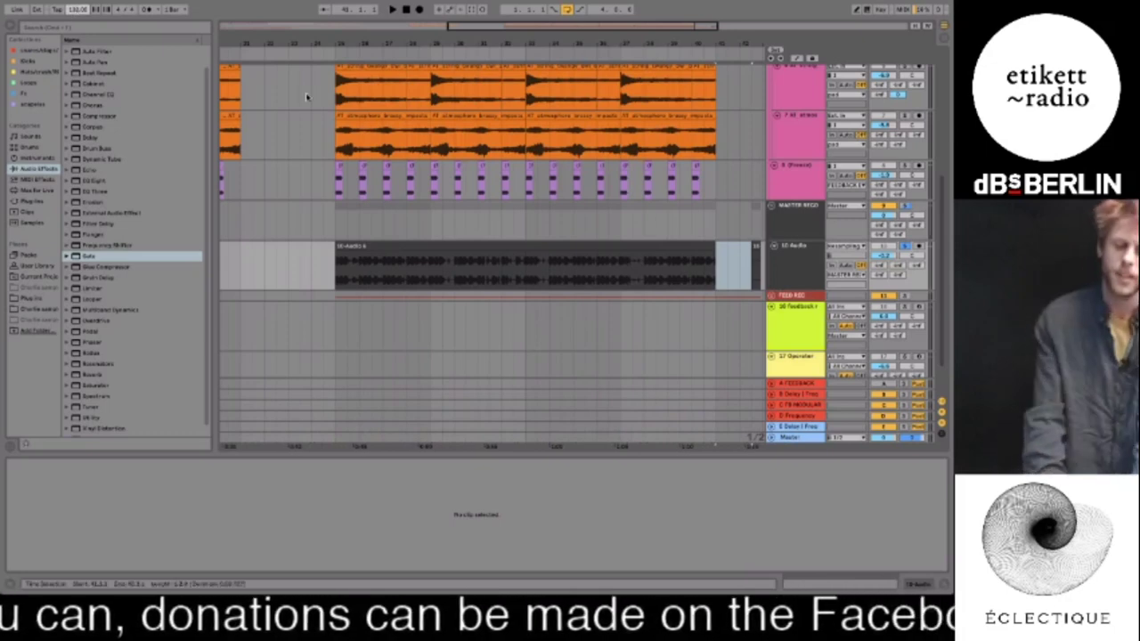
click(489, 247)
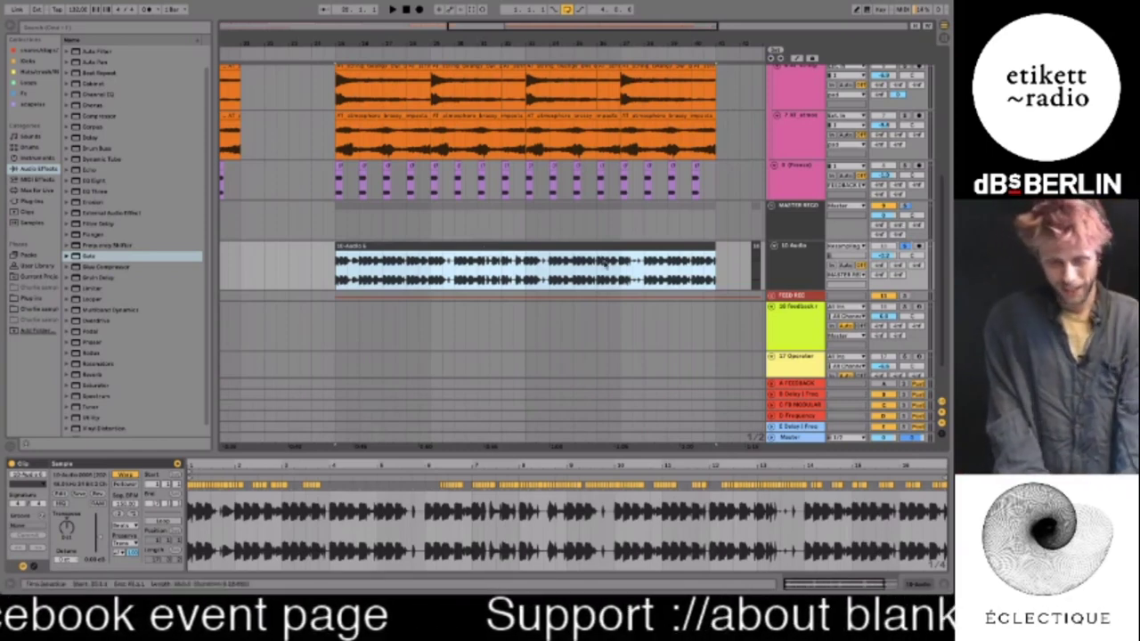
key(space)
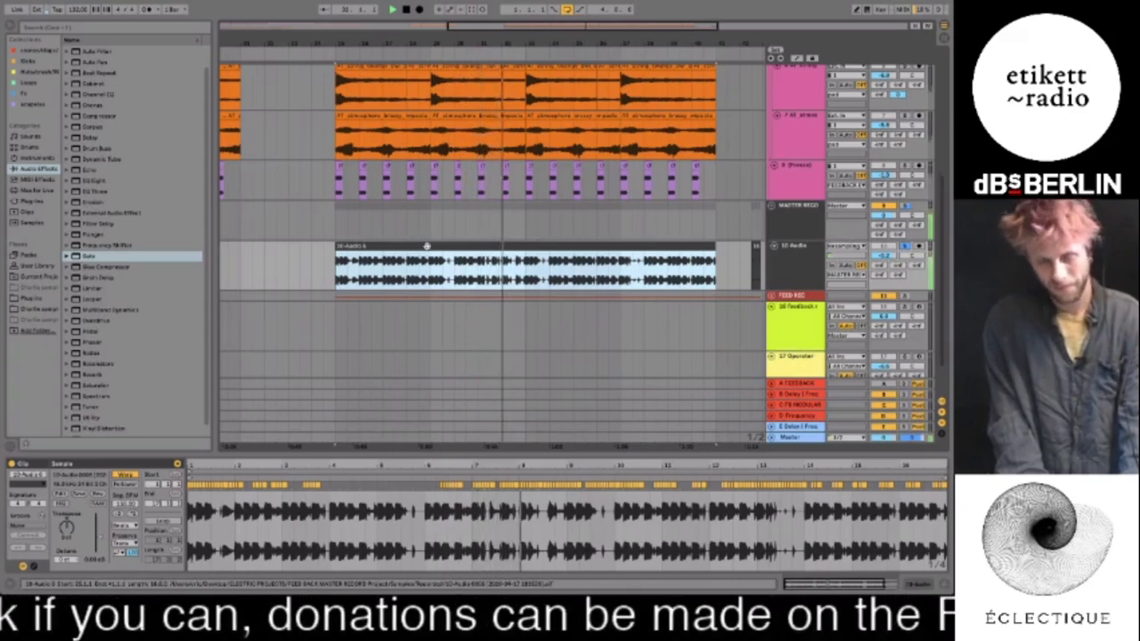
key(space)
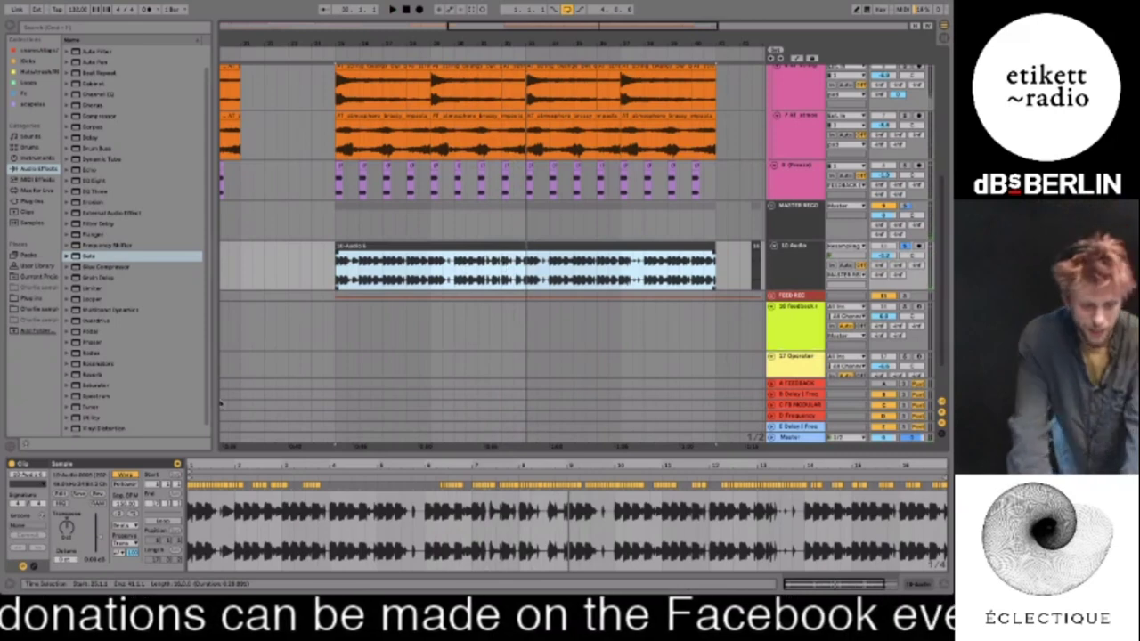
Try the Tones warp mode on the recorded clip and adjust its grain size during playback
click(135, 525)
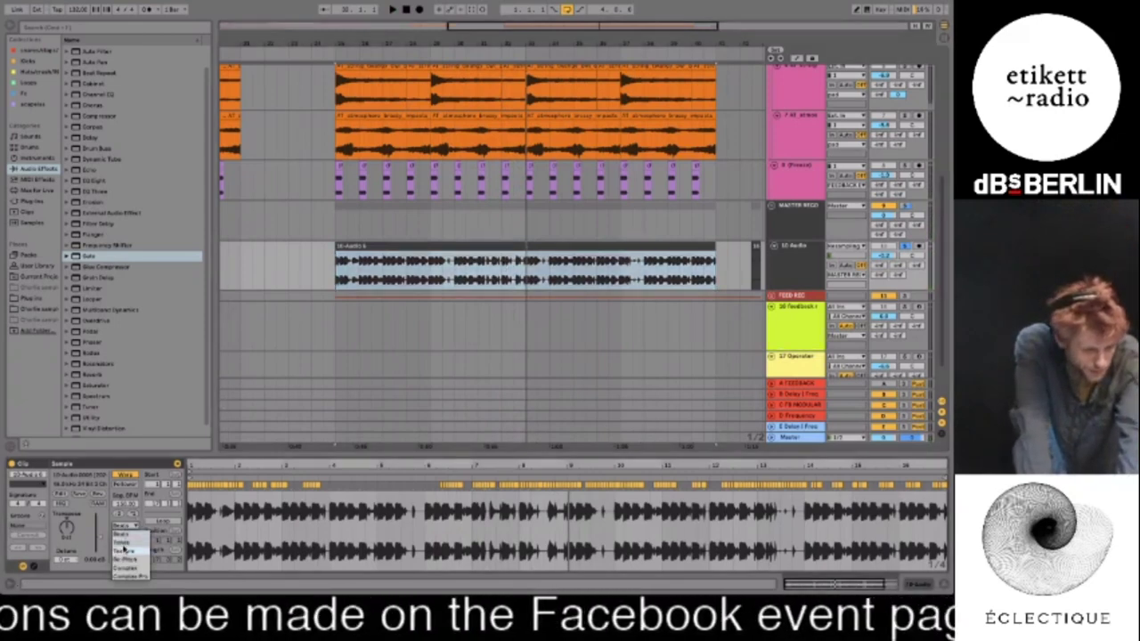
click(126, 549)
key(space)
drag(126, 541, 126, 592)
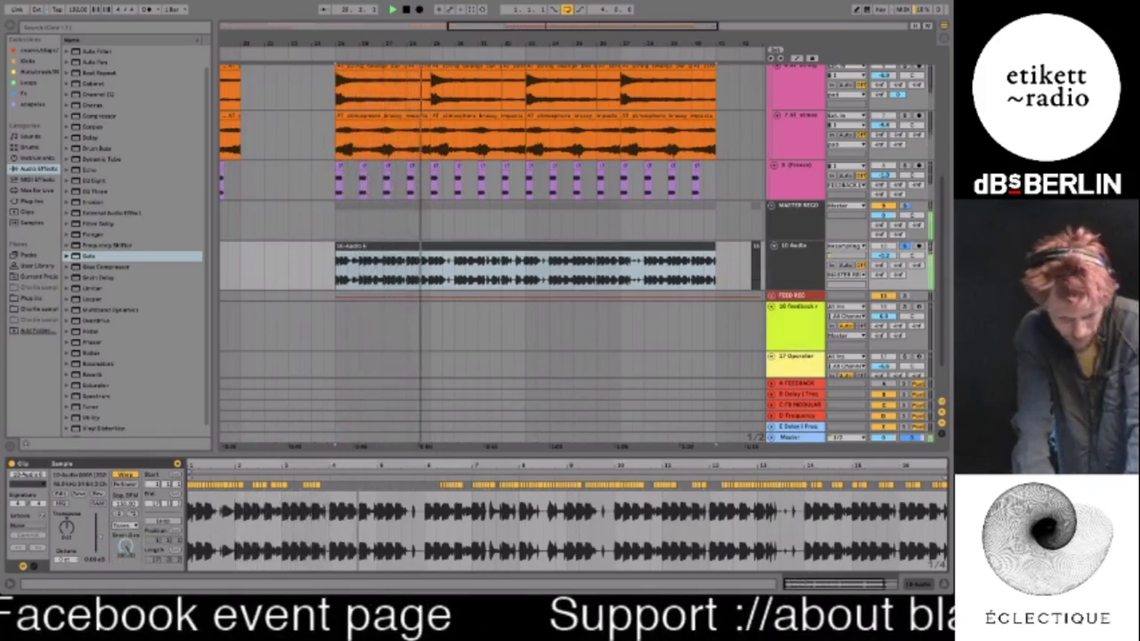
Stop playback and return the recorded clip's warp mode to Beats
click(125, 525)
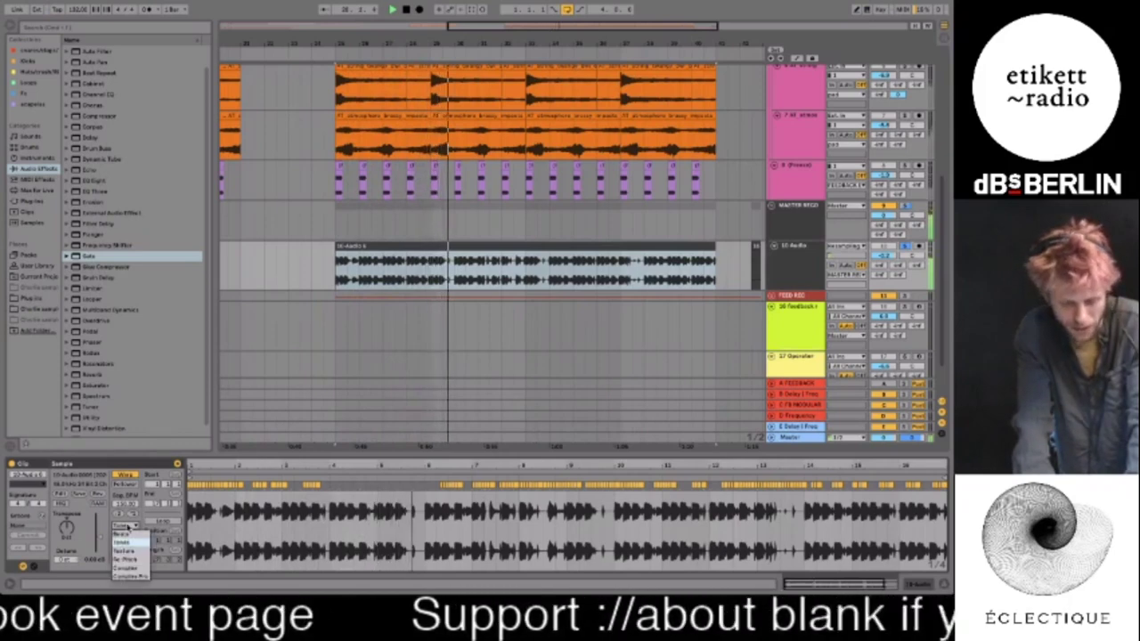
click(125, 552)
click(244, 512)
key(space)
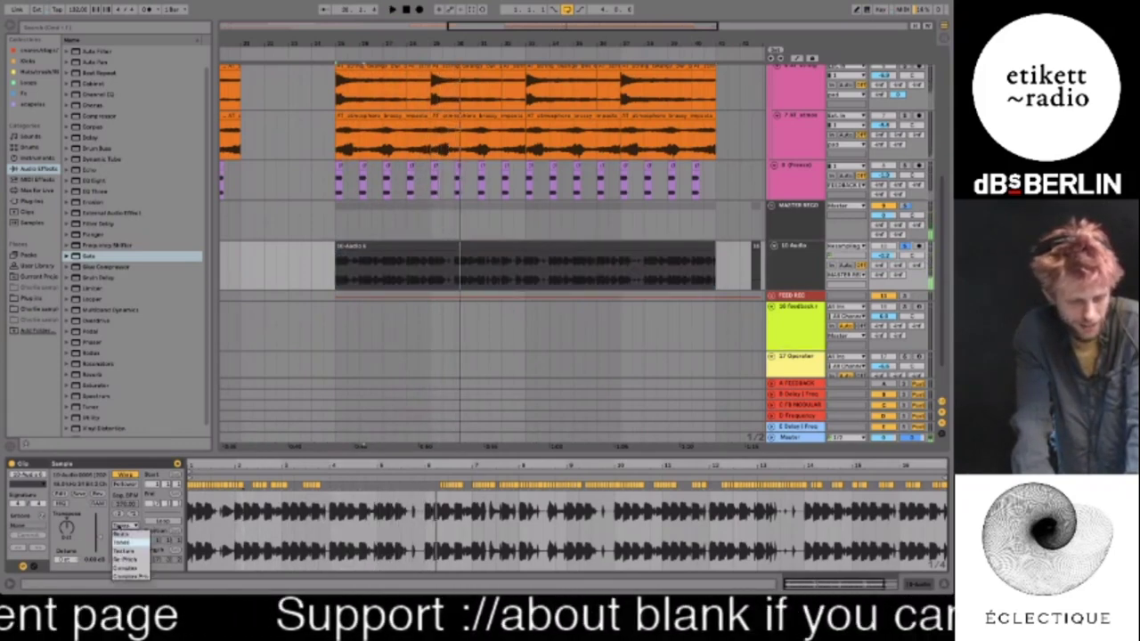
click(120, 534)
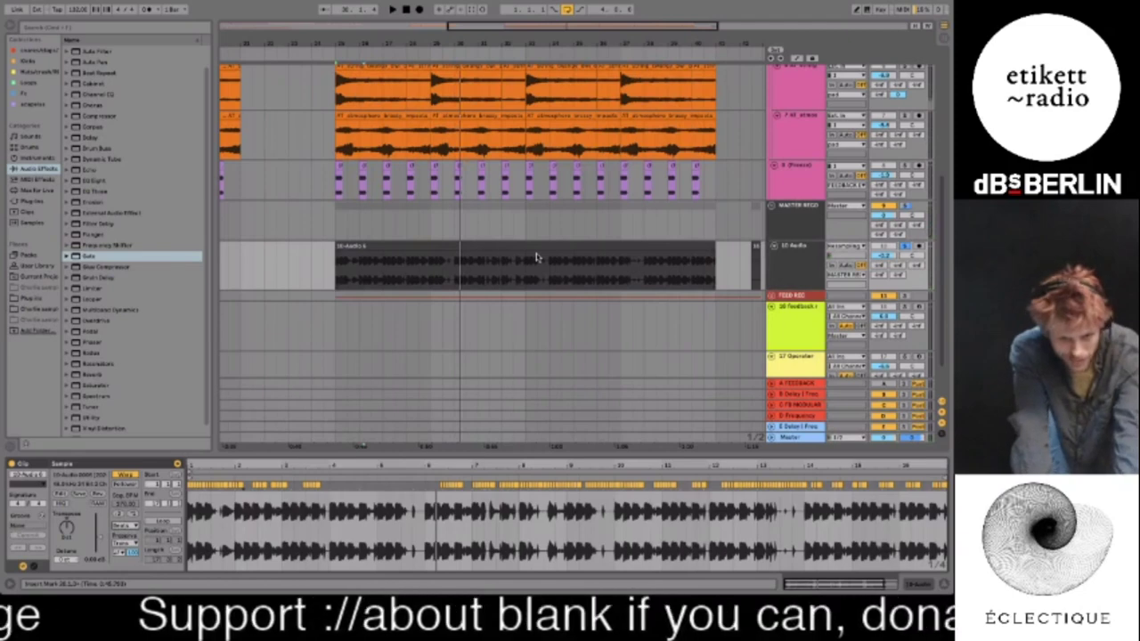
Solo the original 909 Core Kit track and play its first clip at bar 25
scroll(538, 257, up, 2)
scroll(537, 258, up, 3)
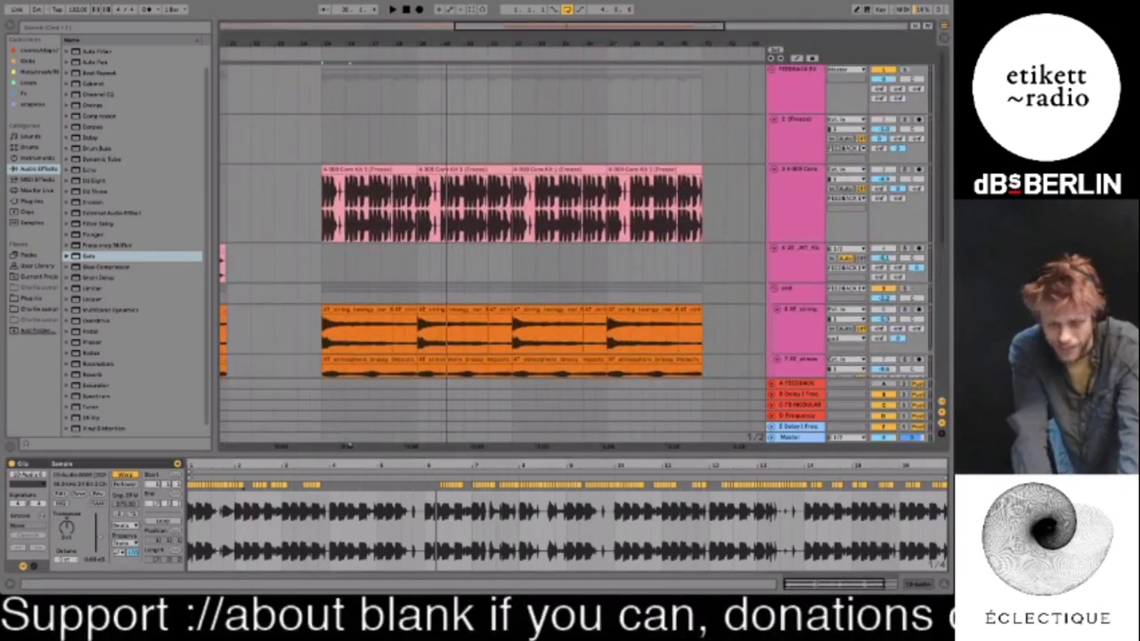
click(407, 168)
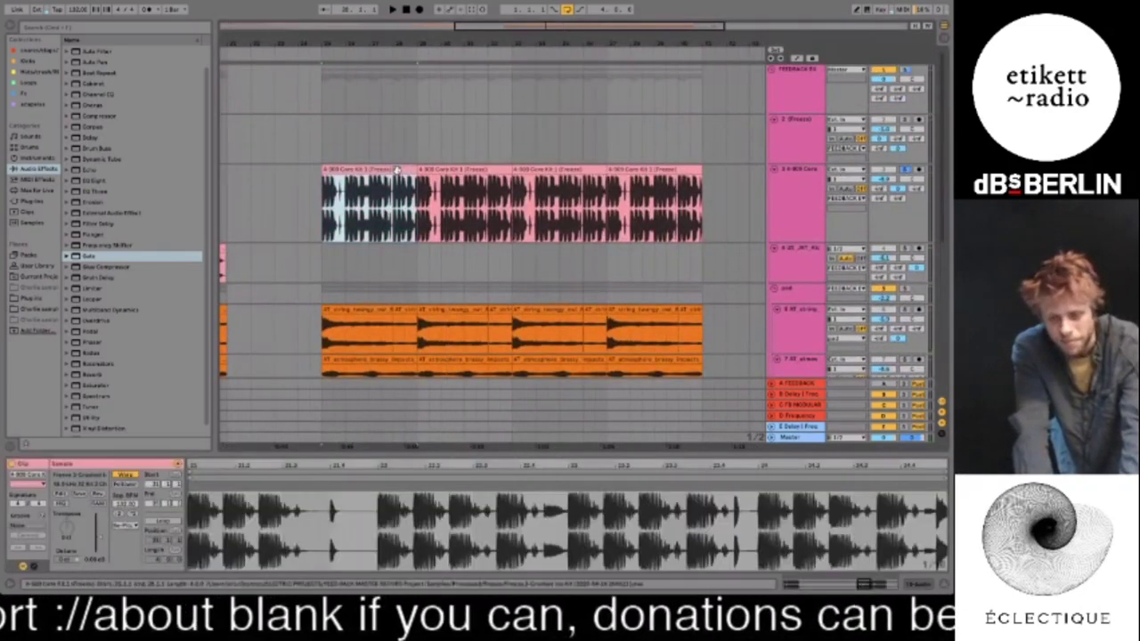
key(space)
scroll(395, 171, down, 5)
scroll(358, 190, left, 2)
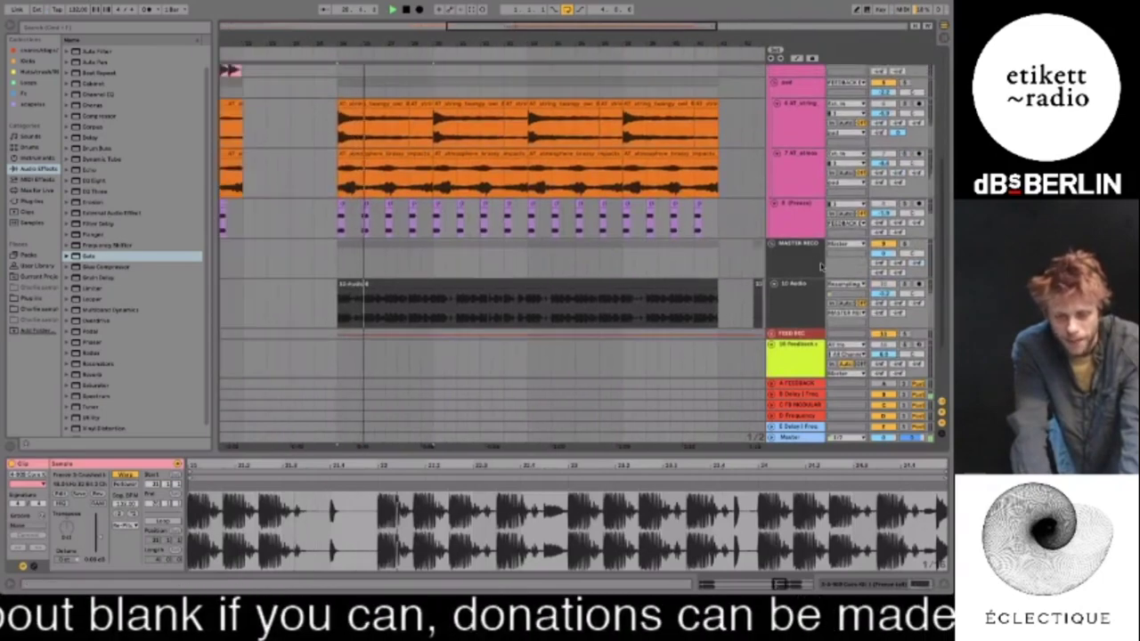
Solo the 10-Audio track again and play its recorded clip from the start for comparison
click(799, 283)
key(space)
click(905, 283)
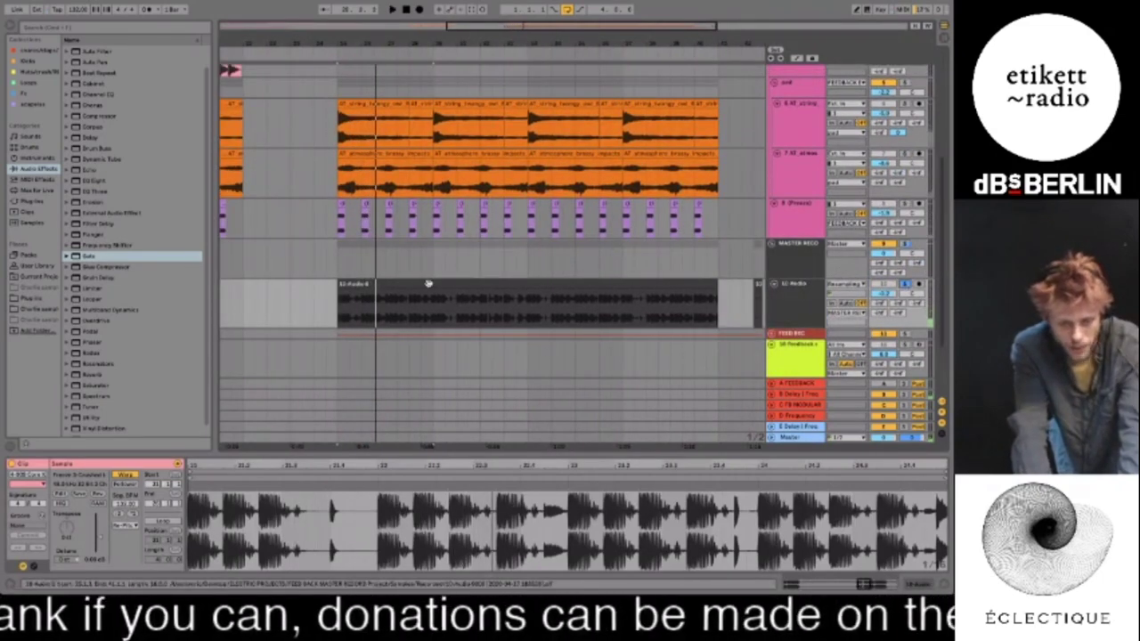
click(405, 287)
key(space)
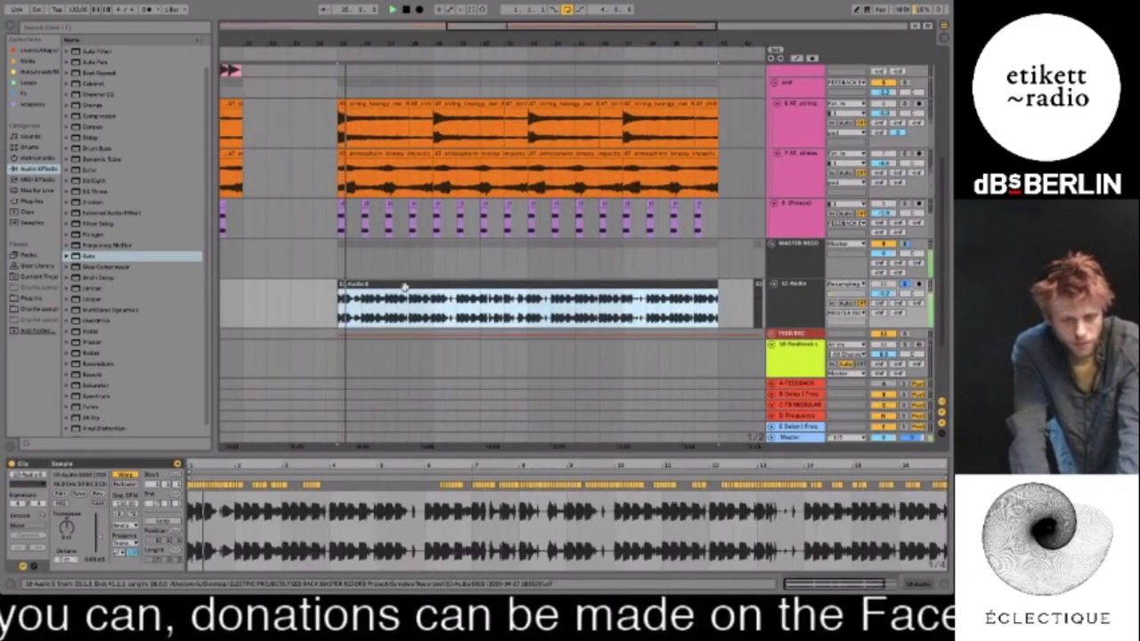
Stop playback and isolate the second half of bar 31 in the recorded 10-Audio clip
drag(355, 43, 355, 93)
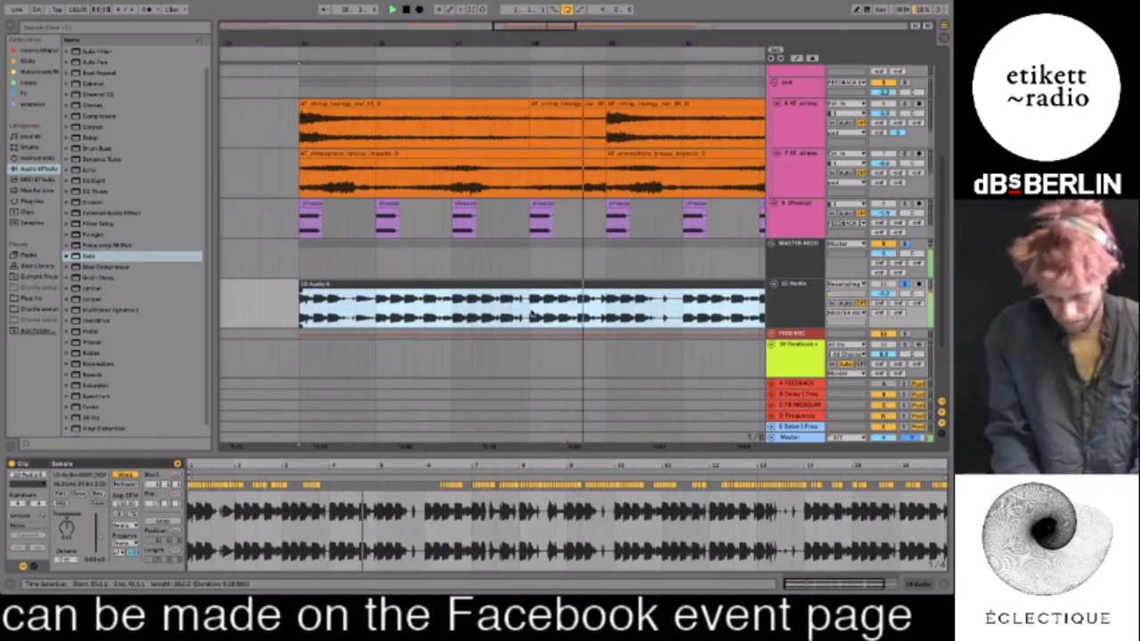
scroll(662, 306, right, 3)
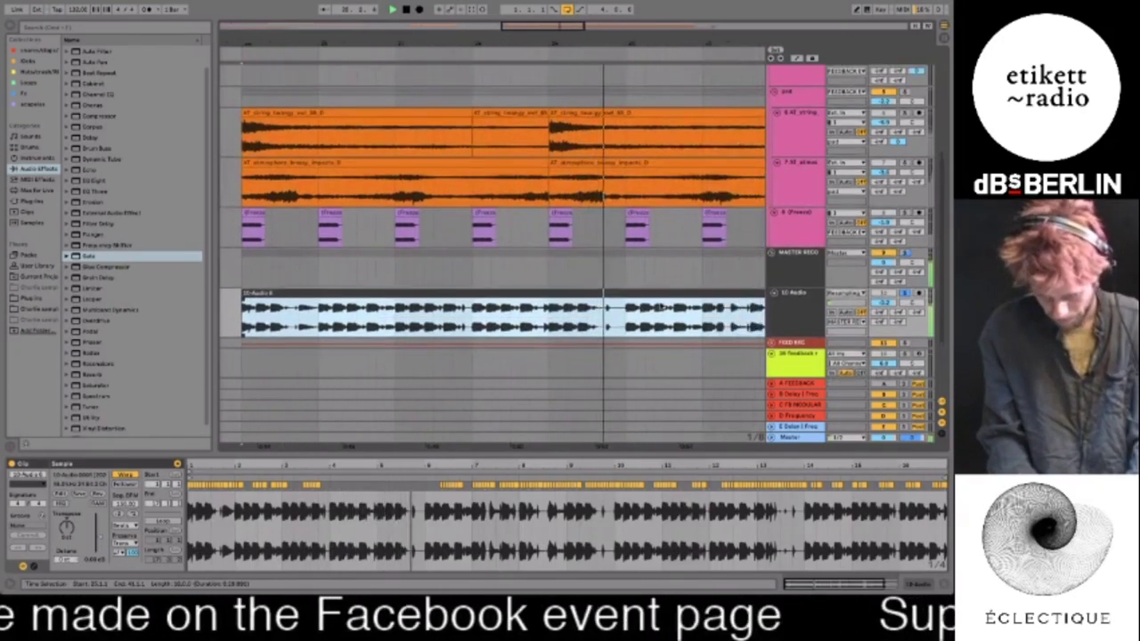
scroll(493, 267, right, 3)
scroll(493, 267, down, 1)
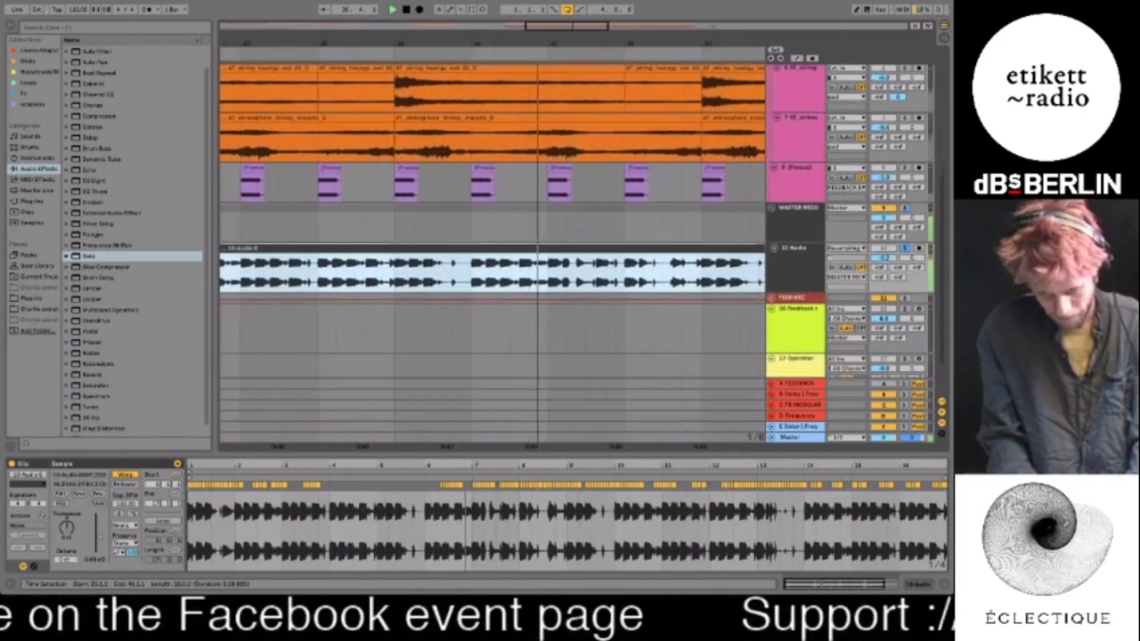
key(space)
click(589, 274)
drag(586, 277, 623, 277)
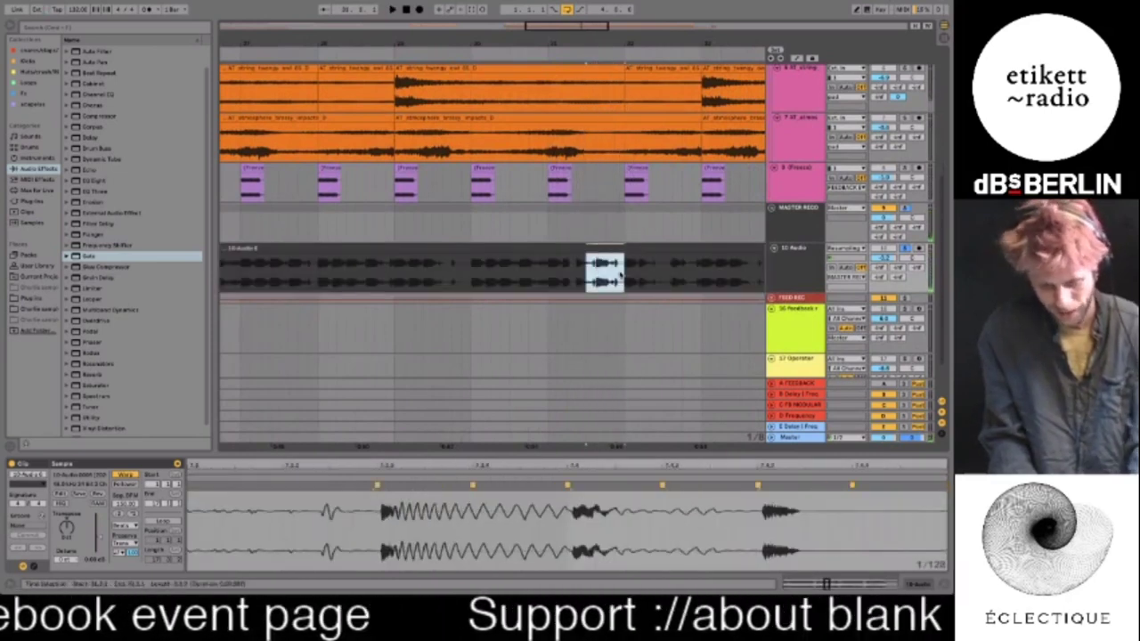
Duplicate the slices of bar 31 over bar 32 on the 10-Audio track and select both bars
drag(547, 272, 624, 273)
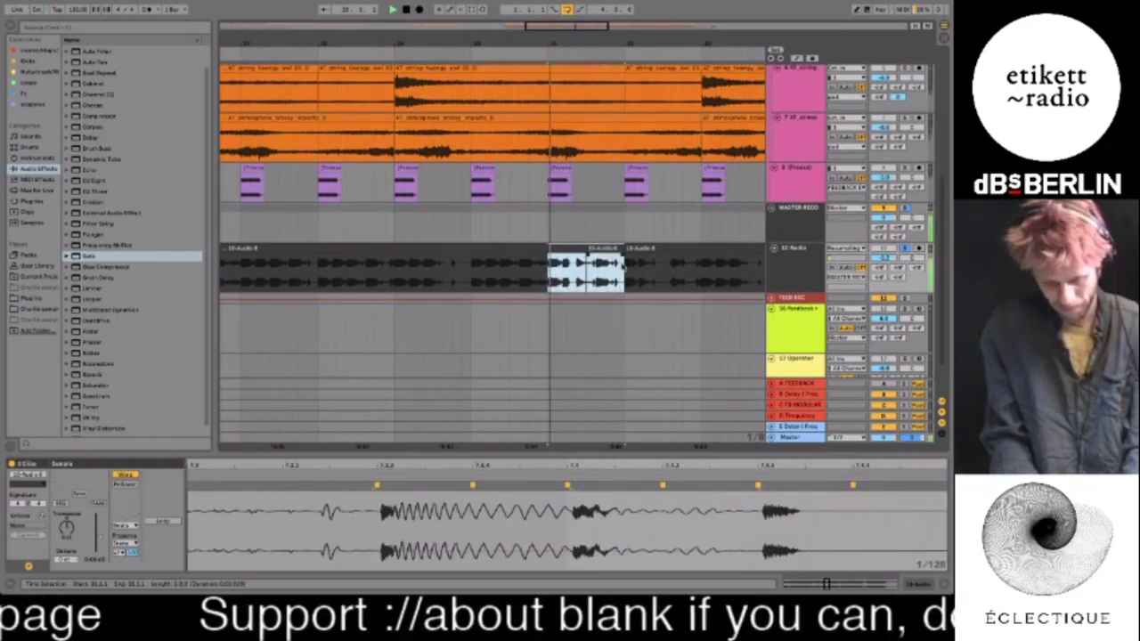
key(ctrl+d)
shift+click(547, 267)
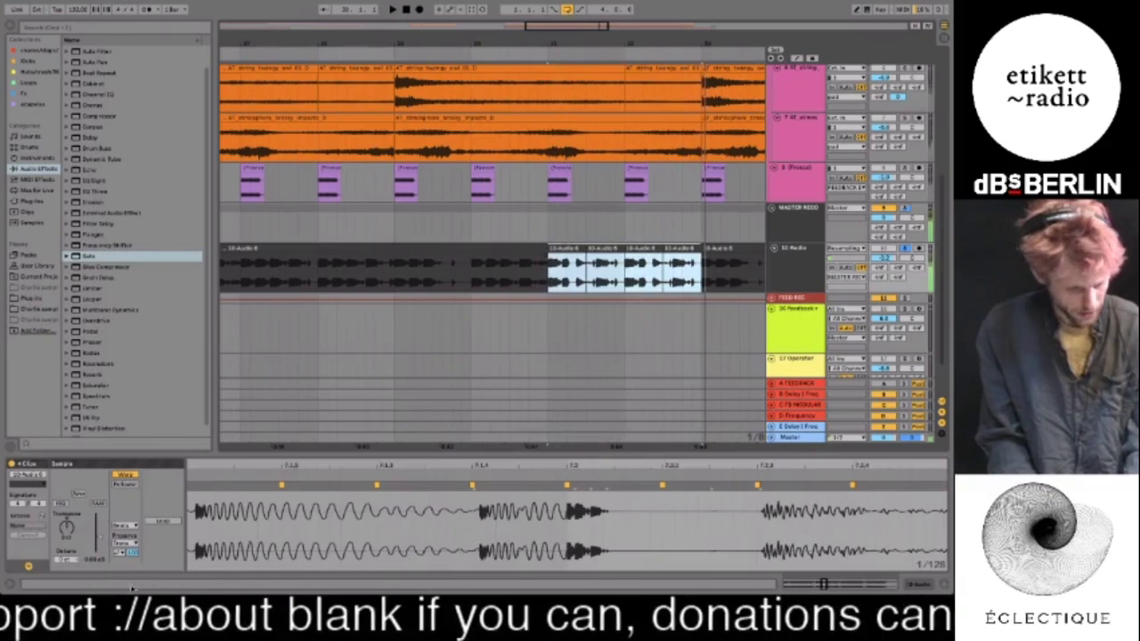
Transpose the four slices in bars 31 and 32 down and set the playback loop around those two bars
click(69, 528)
key(space)
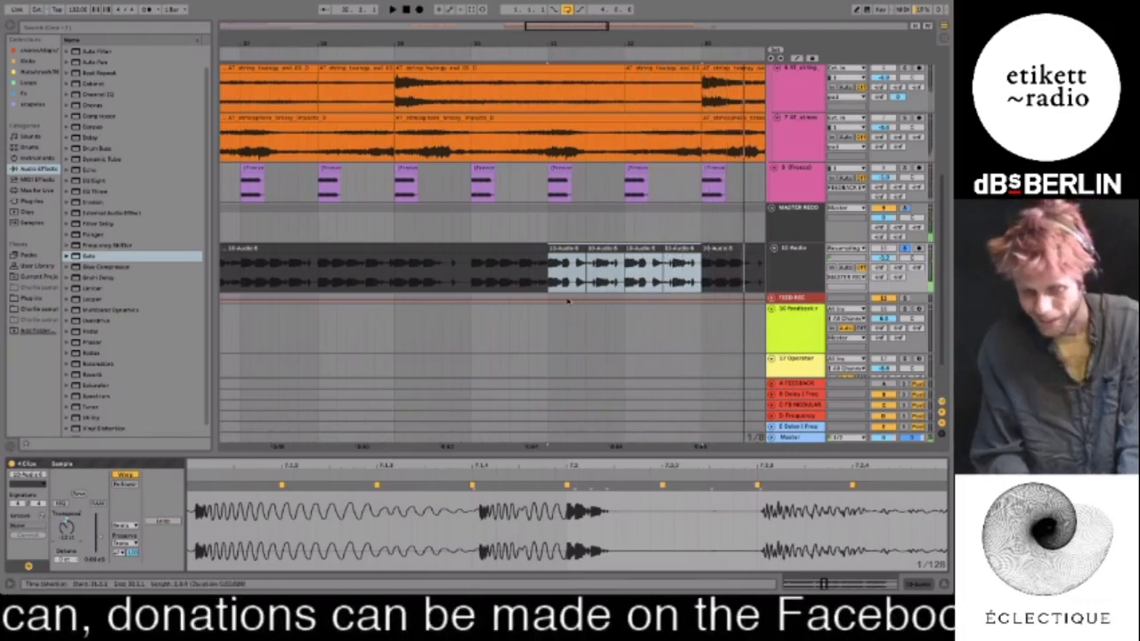
drag(553, 239, 702, 254)
key(ctrl+l)
key(space)
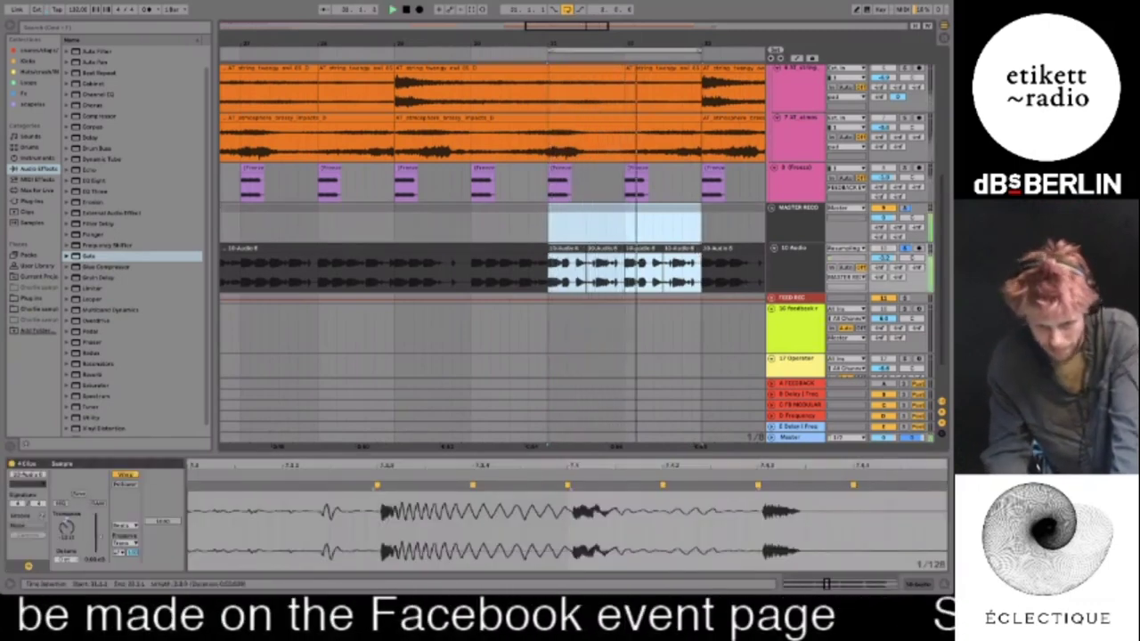
Play the transposed slices in context with the audio before them, then select the recording's first clip from bar 25
key(minus)
key(minus)
key(minus)
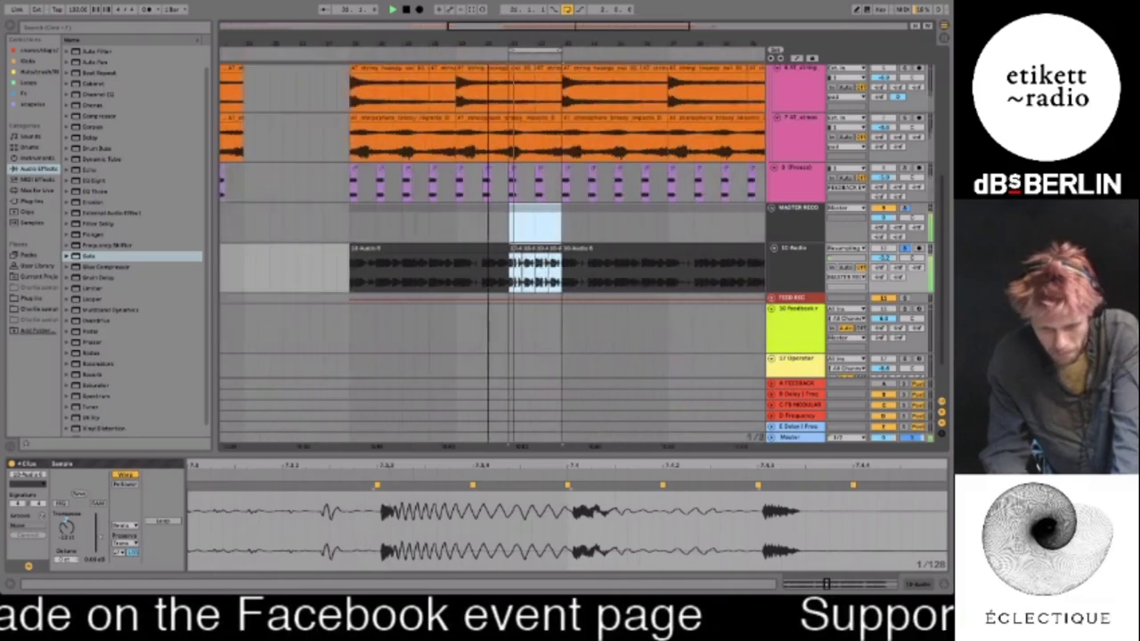
drag(362, 266, 562, 252)
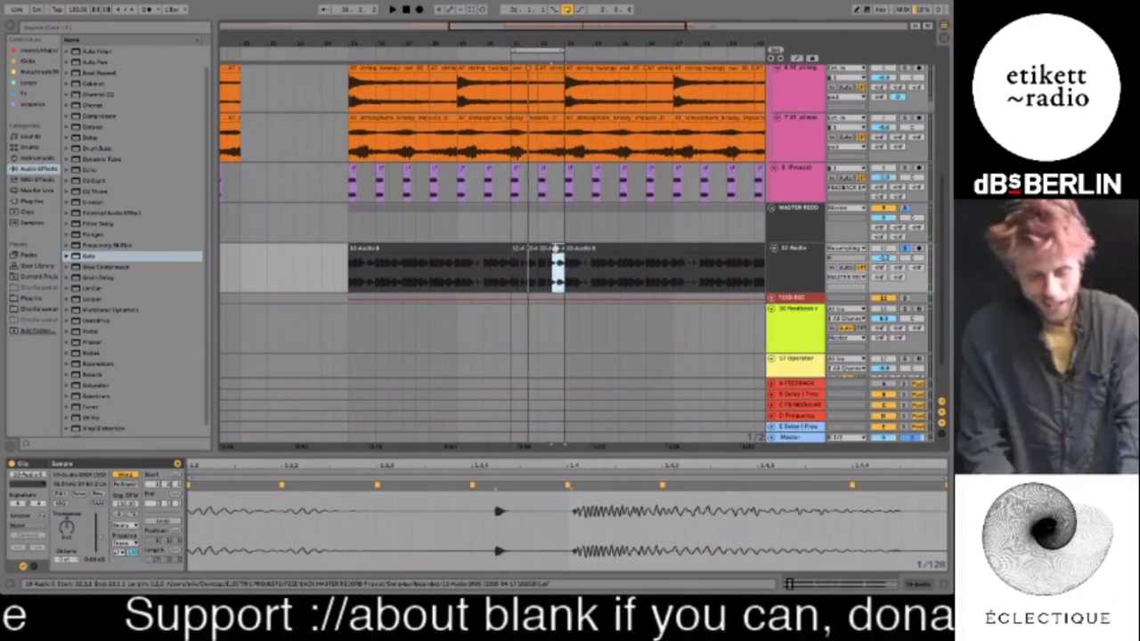
click(394, 247)
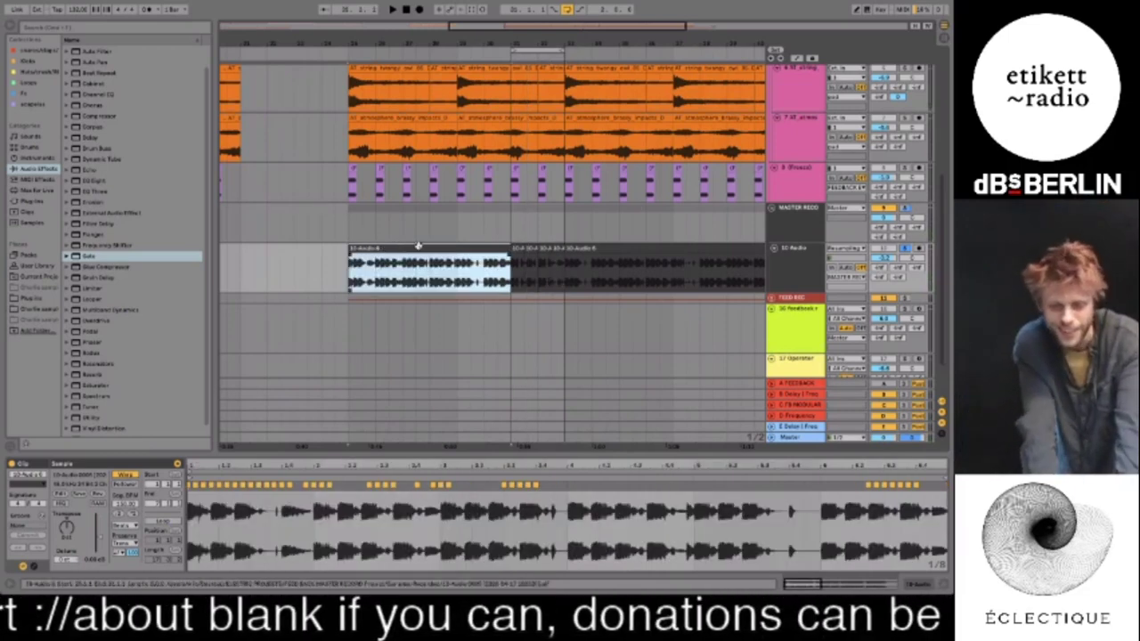
Duplicate the 10-Audio track and delete all the clips on the copy
click(803, 250)
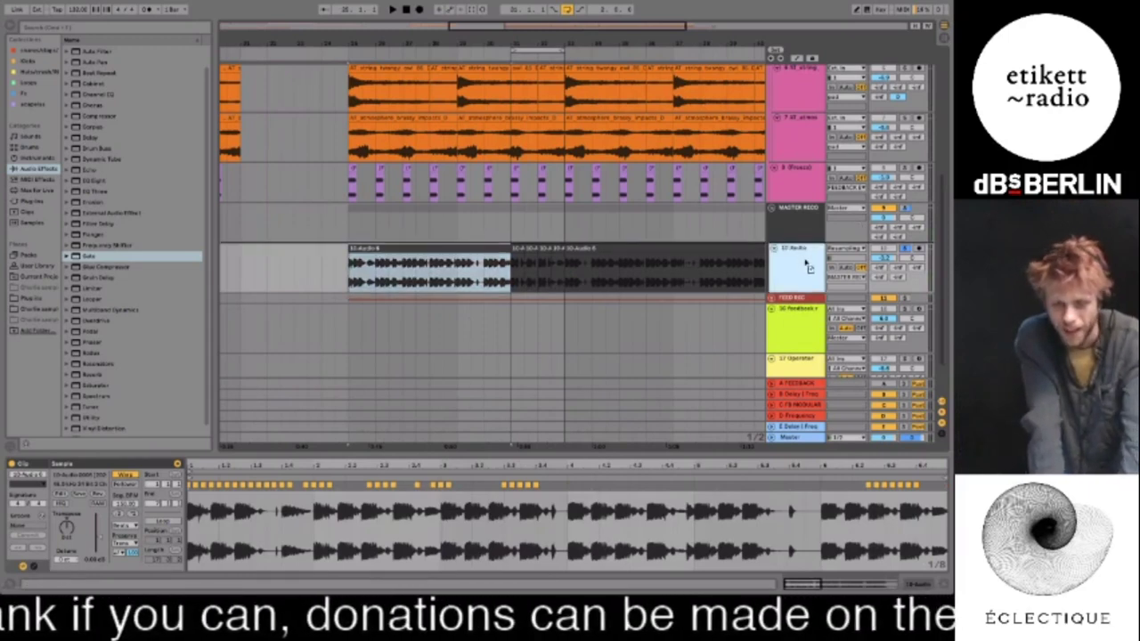
key(ctrl+d)
drag(301, 289, 816, 309)
key(Delete)
Set the 10-Audio track's input to Master, then arm the duplicated 11-Audio track for recording and test playback
click(842, 251)
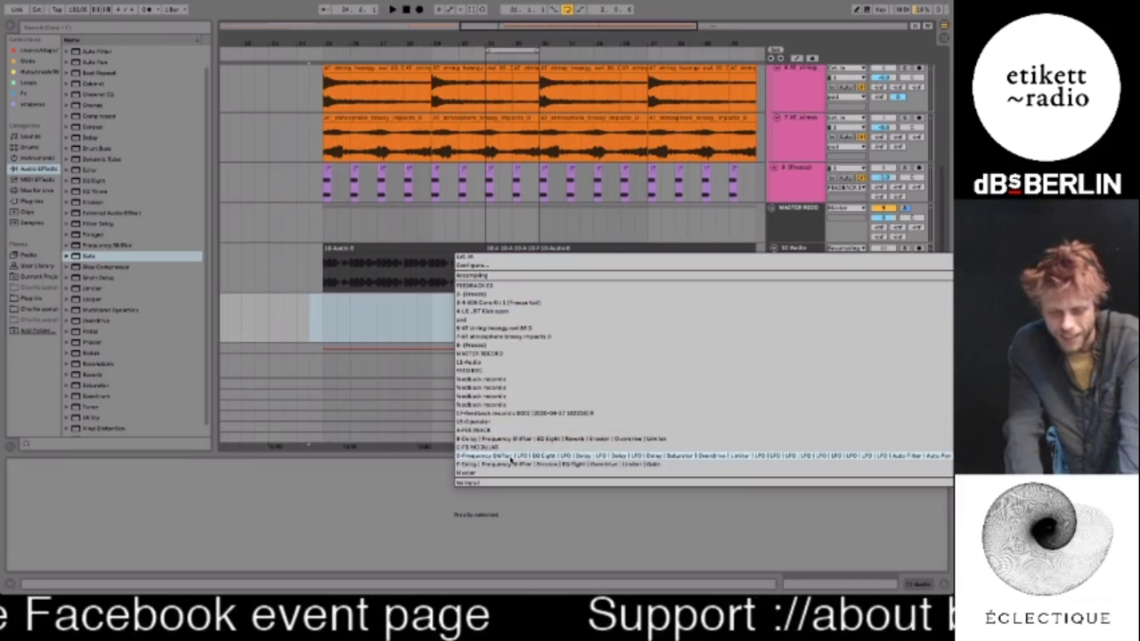
click(485, 473)
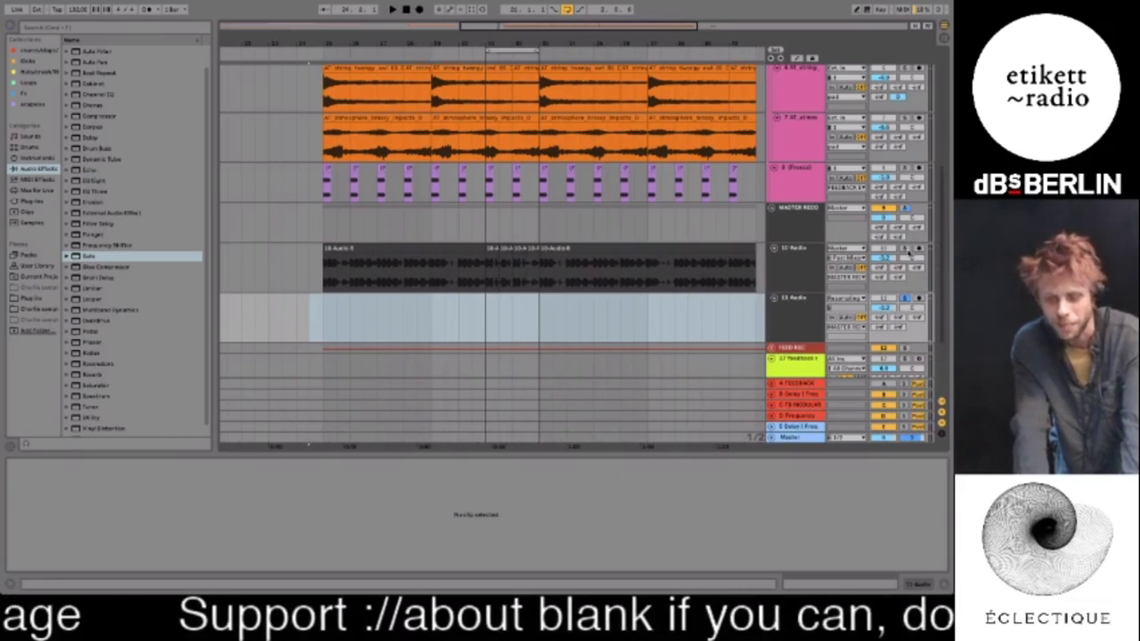
key(space)
right_click(918, 299)
click(919, 299)
key(space)
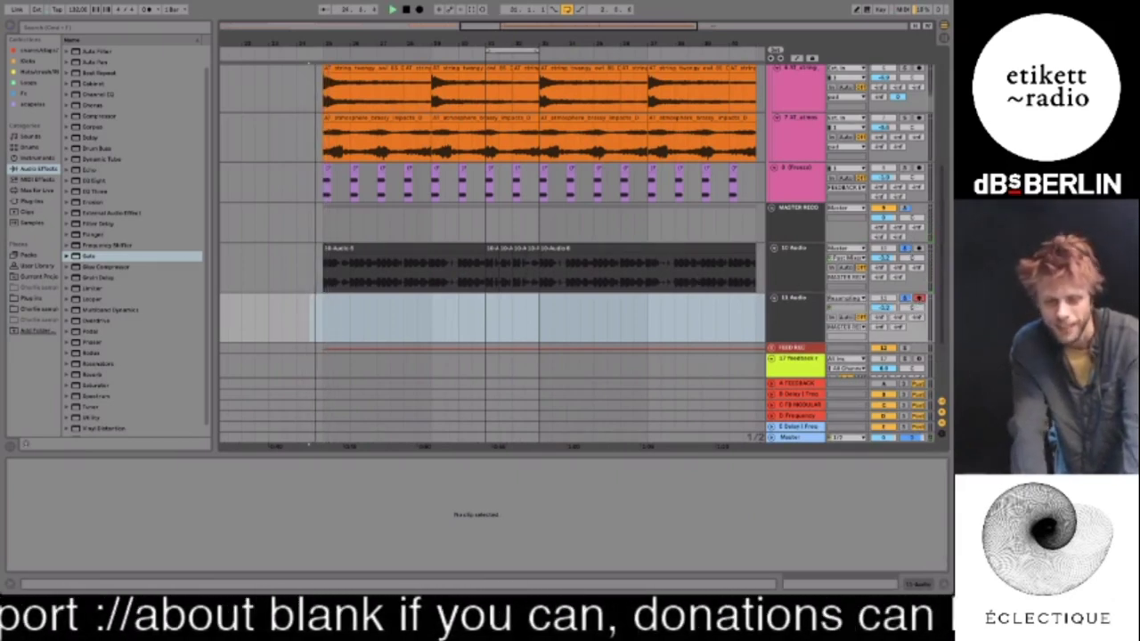
key(space)
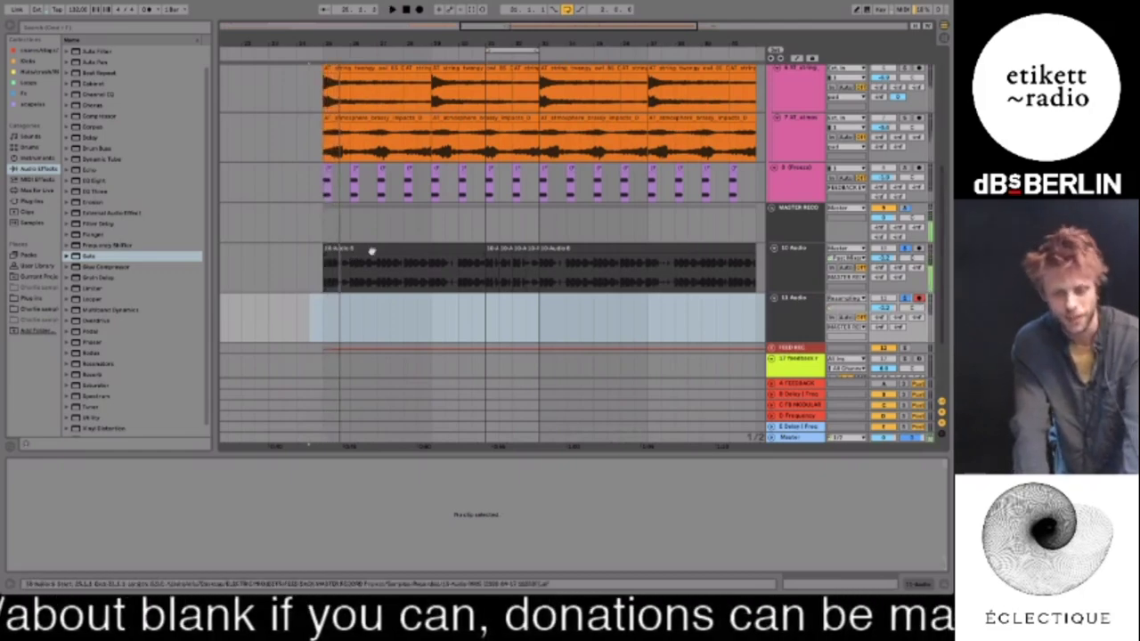
Set the warp mode of the first 10-Audio clip from bar 25 to Re-Pitch and play it
click(372, 249)
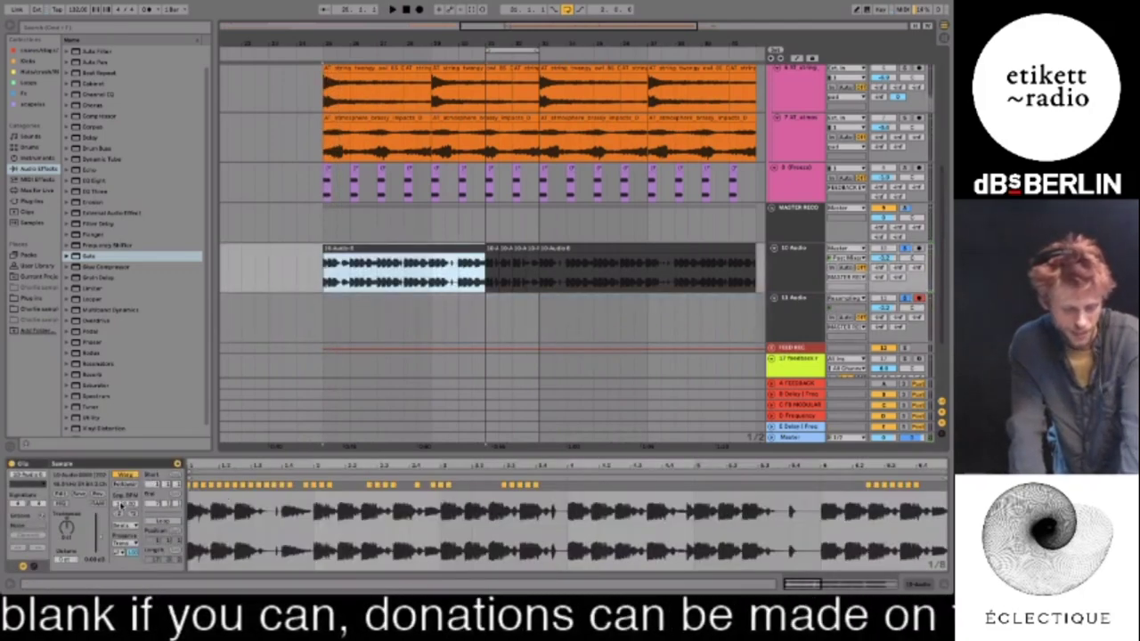
click(126, 527)
key(space)
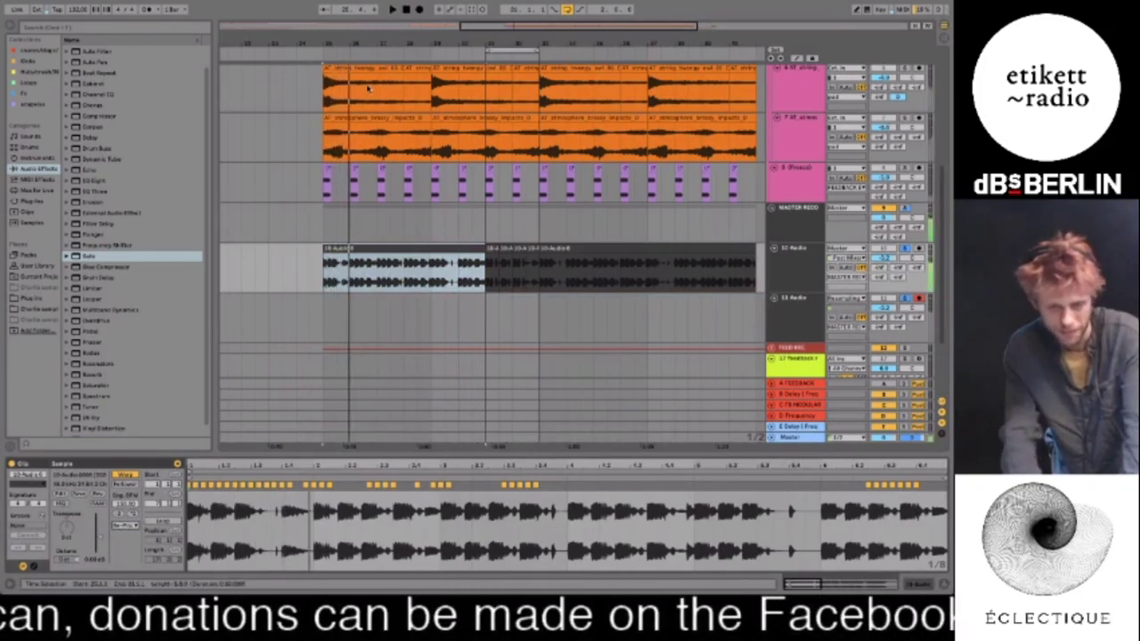
Record the 10-Audio playback onto the 11-Audio track while varying the tempo, and select the first recorded clip
key(space)
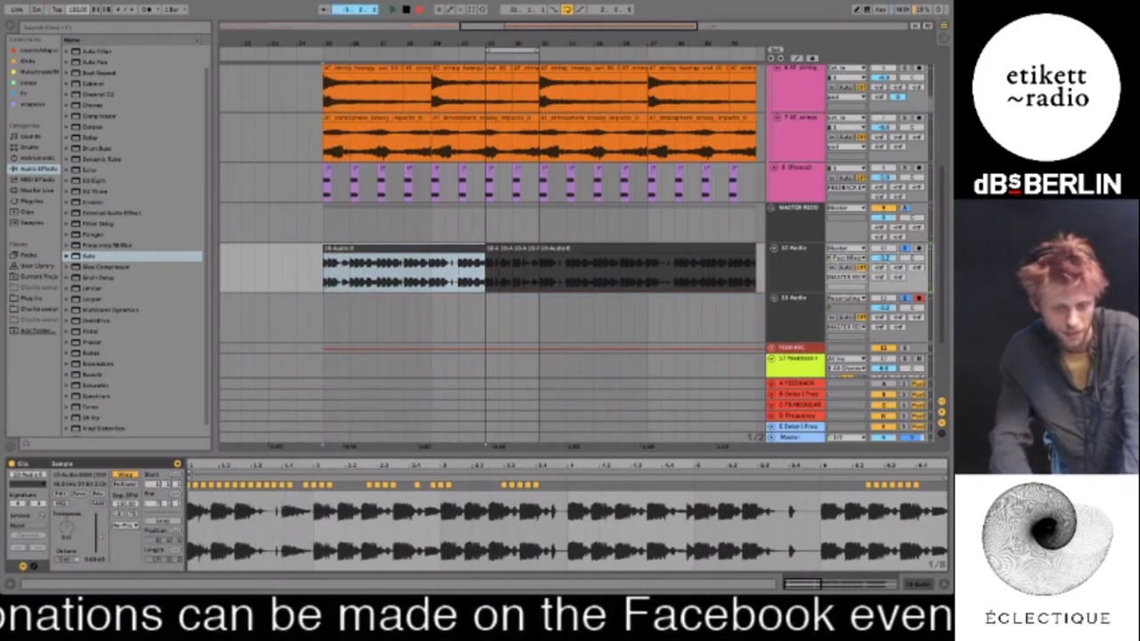
key(space)
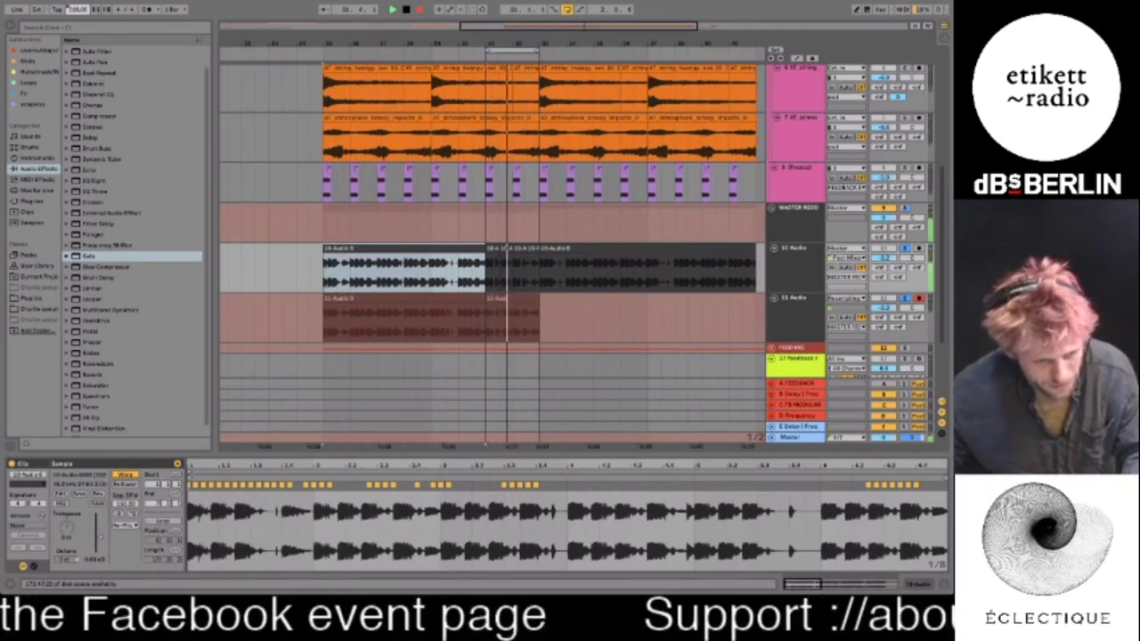
key(space)
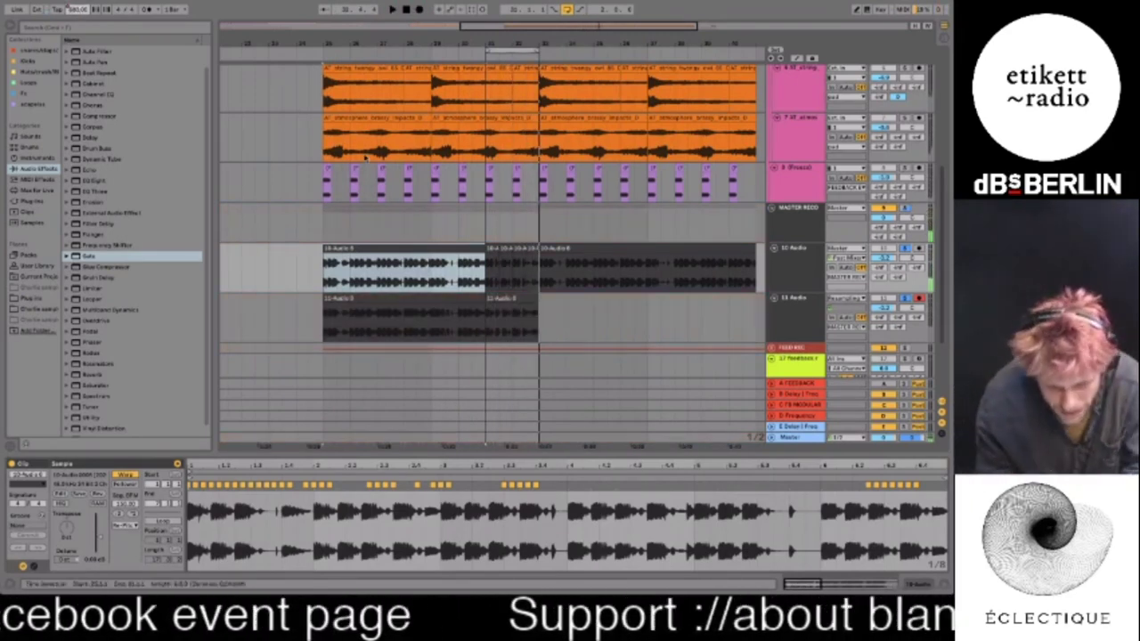
click(396, 297)
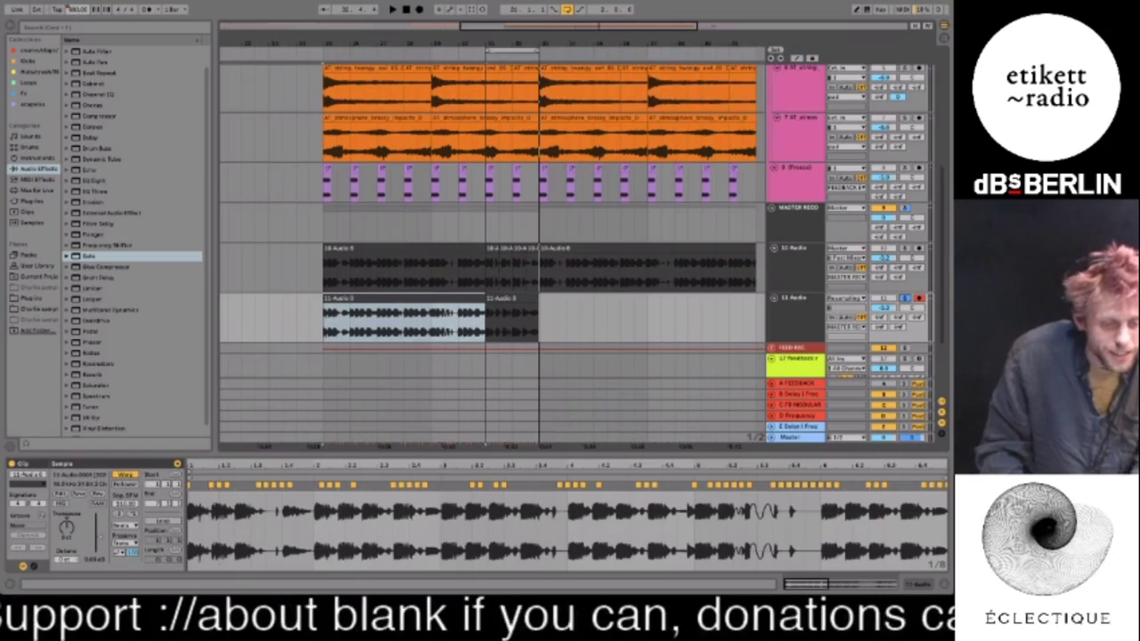
Adjust the project tempo and delete its recorded automation
drag(78, 9, 79, 15)
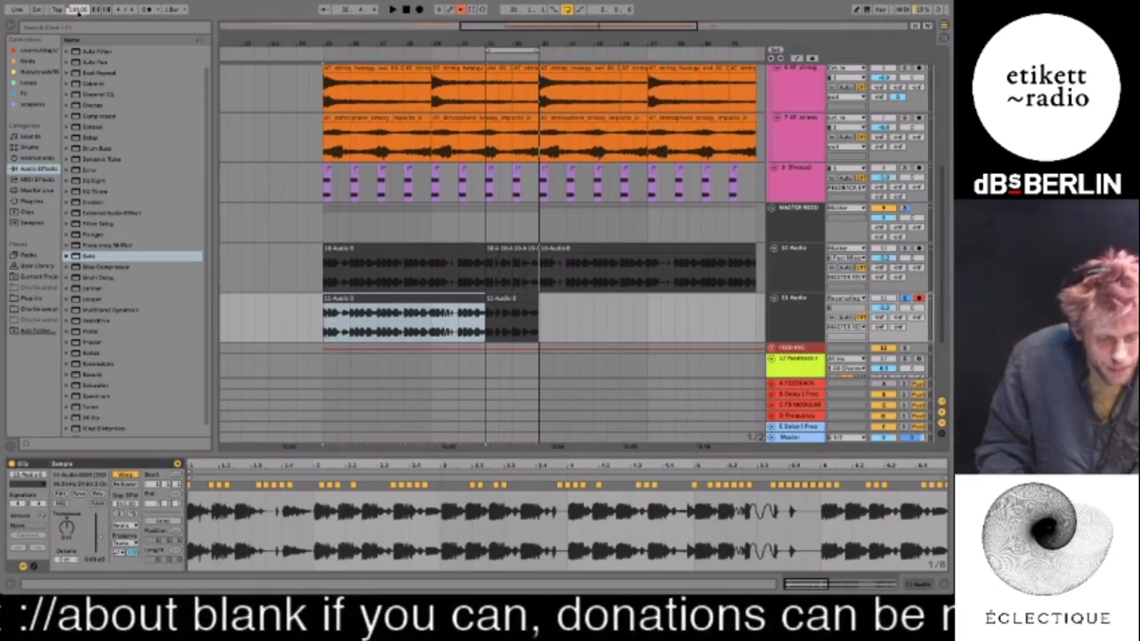
right_click(78, 12)
click(84, 53)
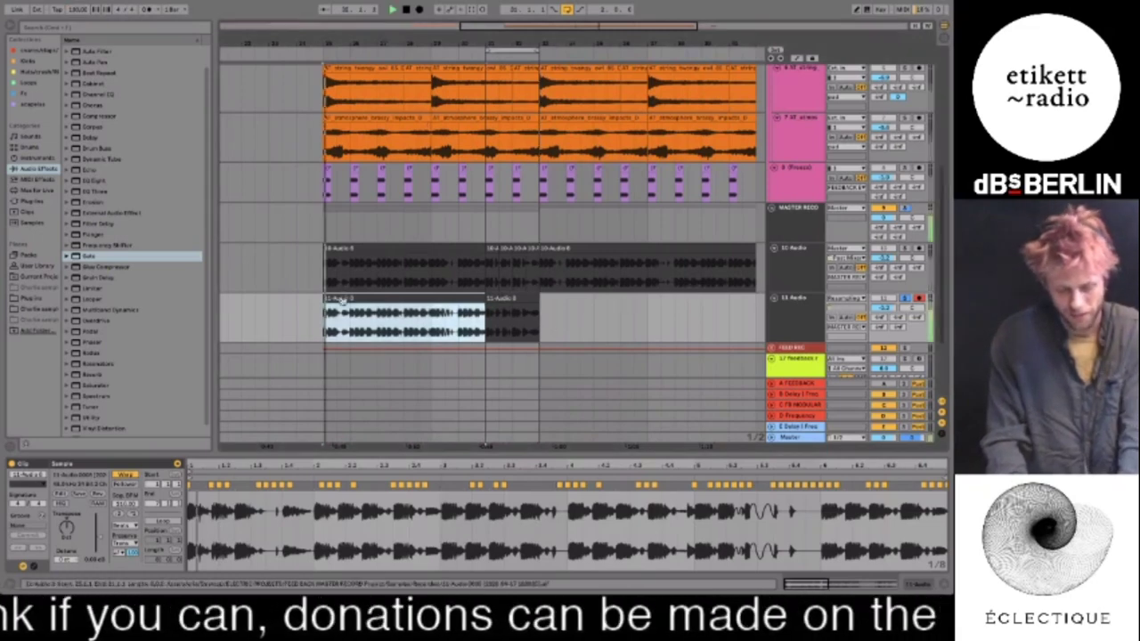
Play back the recorded 11-Audio clip and adjust the transient settings of its Beats warping
key(space)
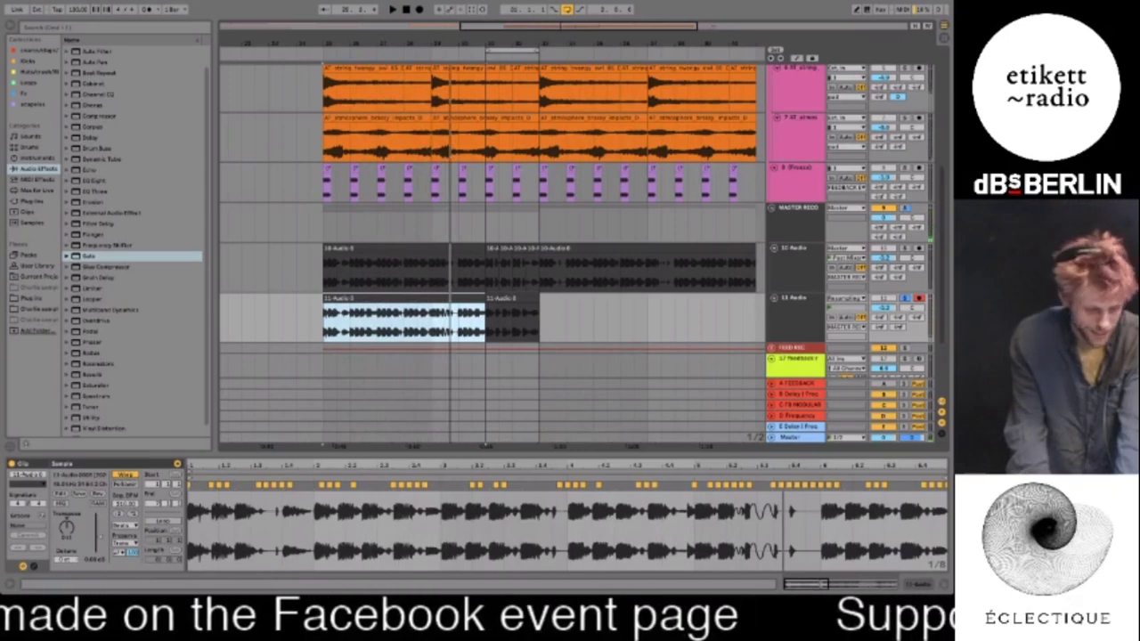
click(130, 551)
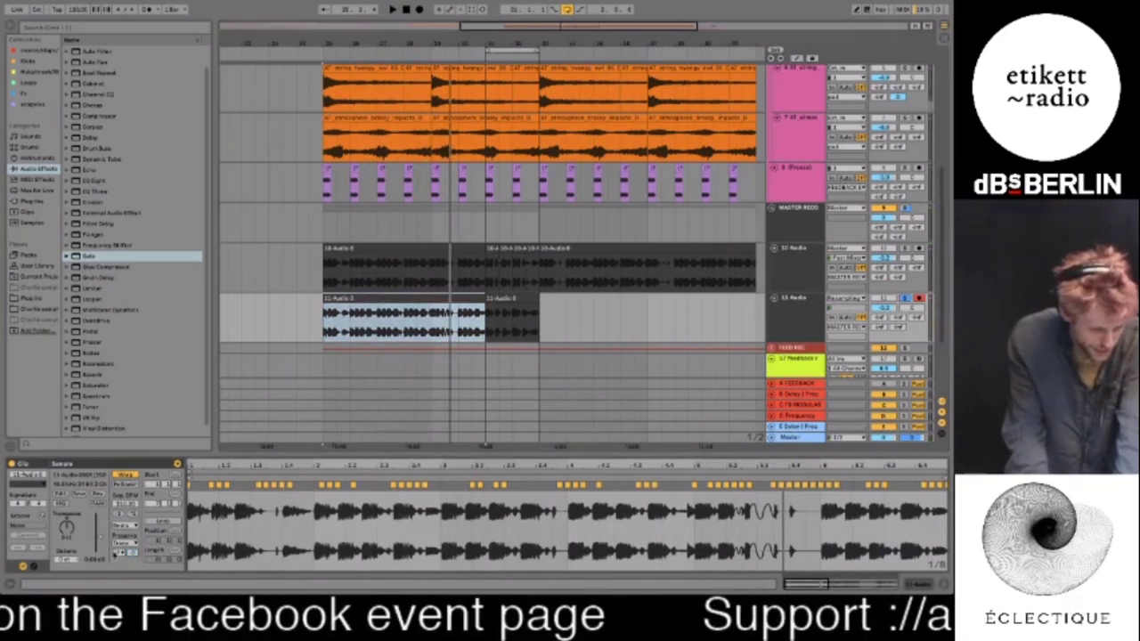
click(117, 562)
key(space)
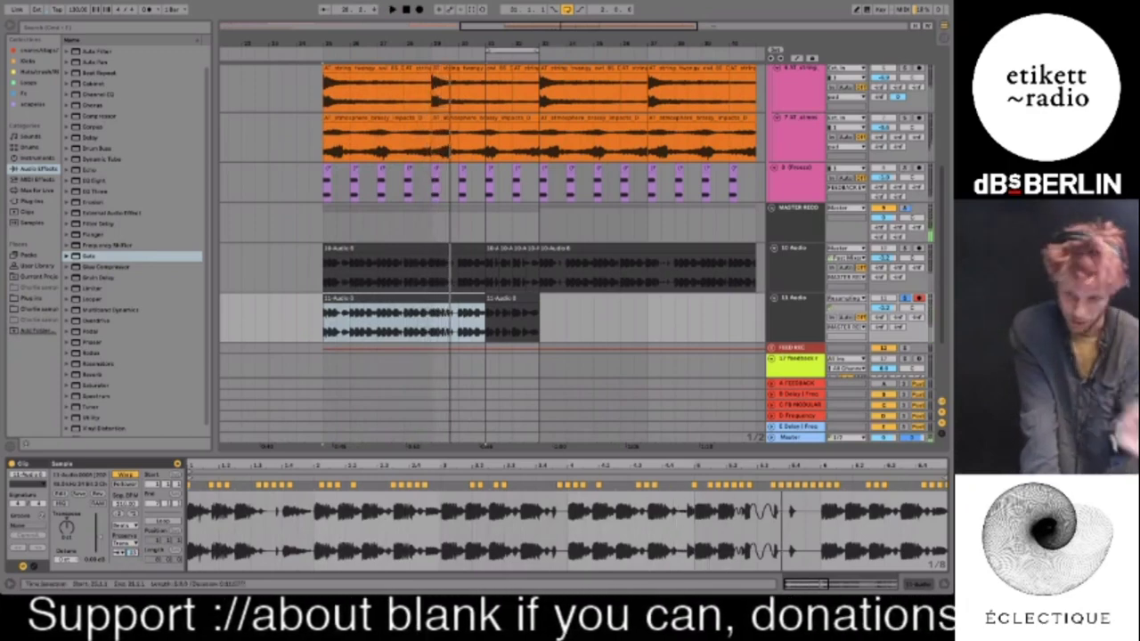
Delete the clips from bar 24 to bar 38 on both audio tracks, and remove the 10-Audio track fed from Master
drag(326, 260, 697, 306)
key(Delete)
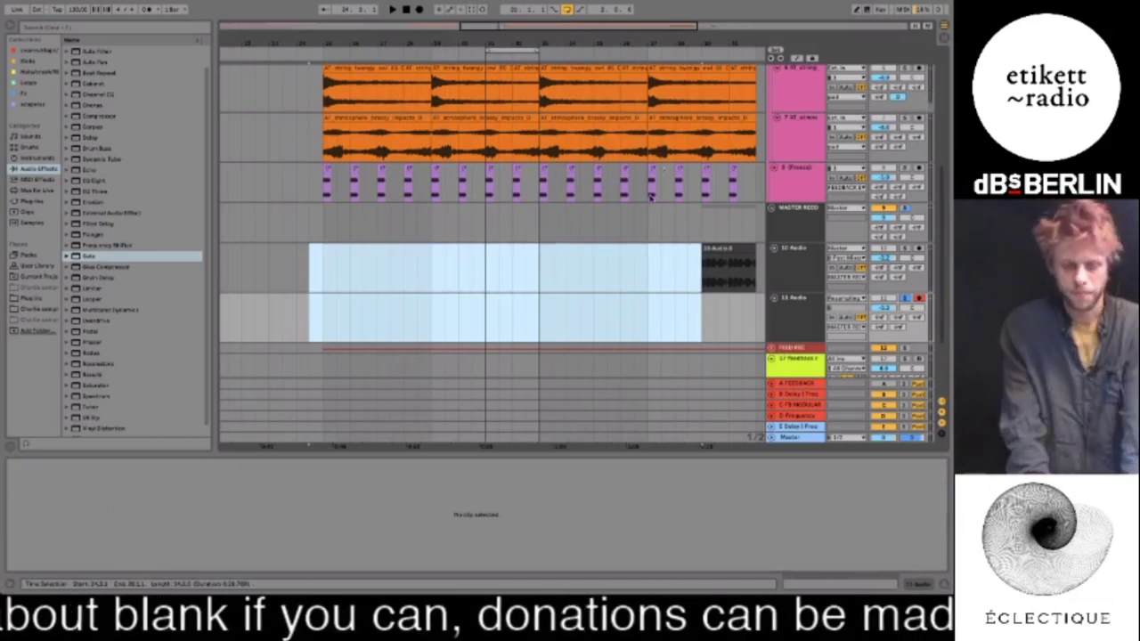
scroll(651, 198, up, 5)
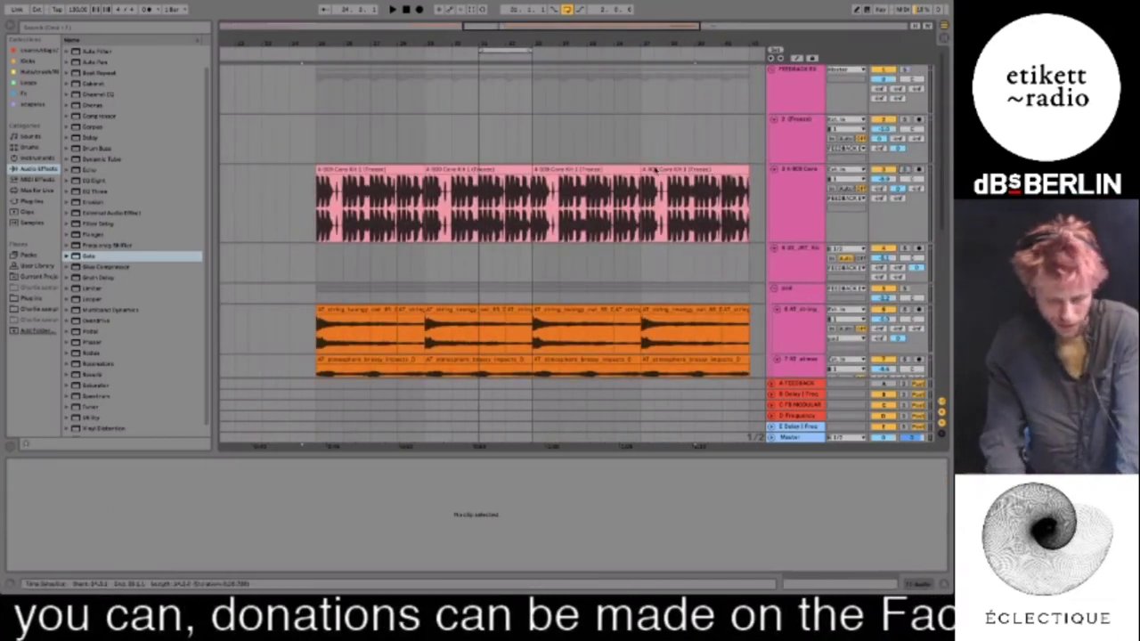
scroll(654, 169, down, 8)
click(762, 169)
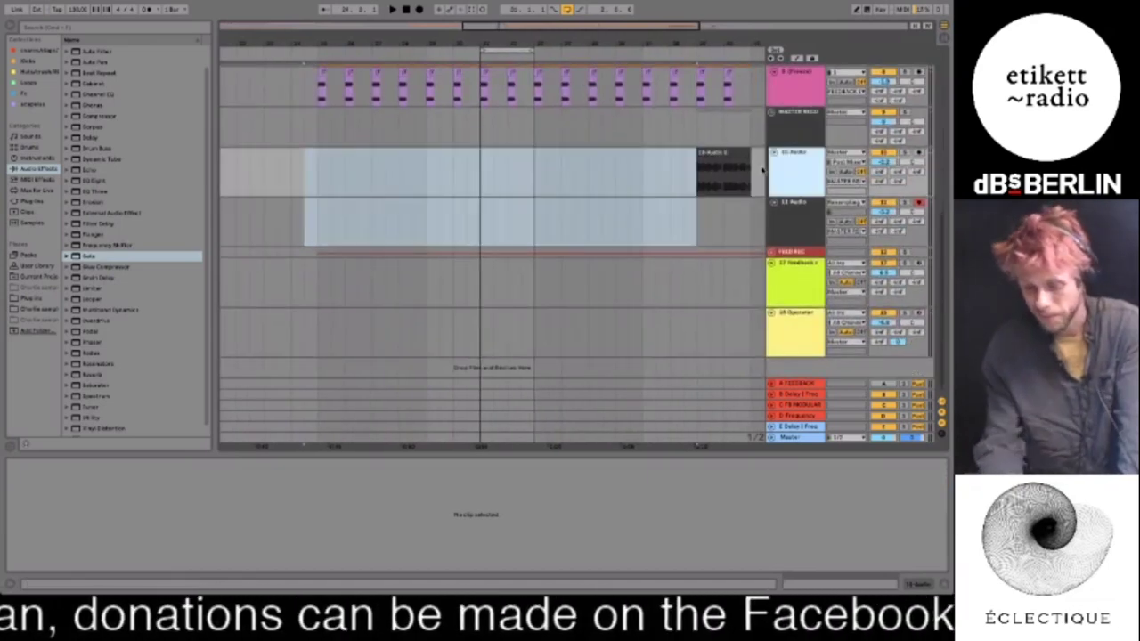
scroll(570, 211, up, 10)
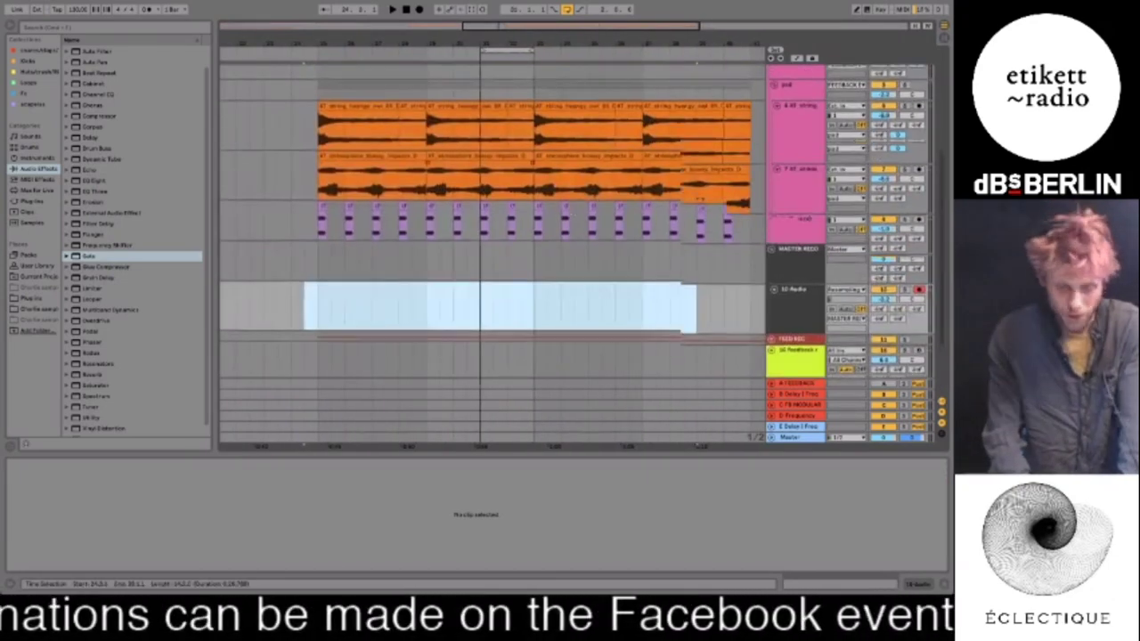
Play the arrangement from bar 25, move the loop region to start at bar 25 and switch looping off
click(310, 86)
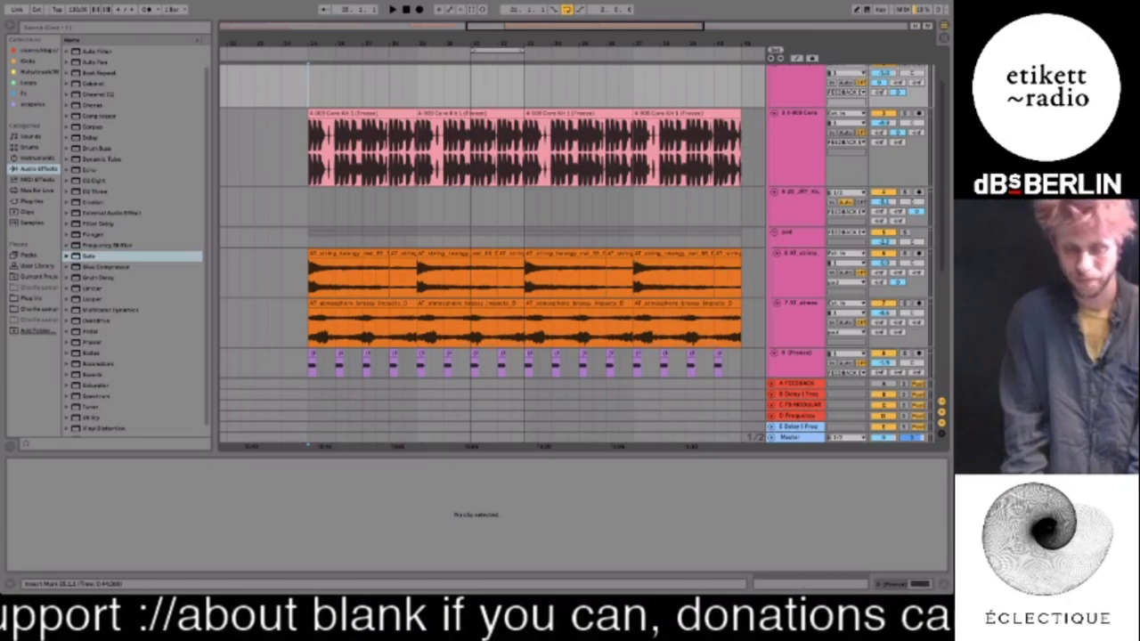
key(space)
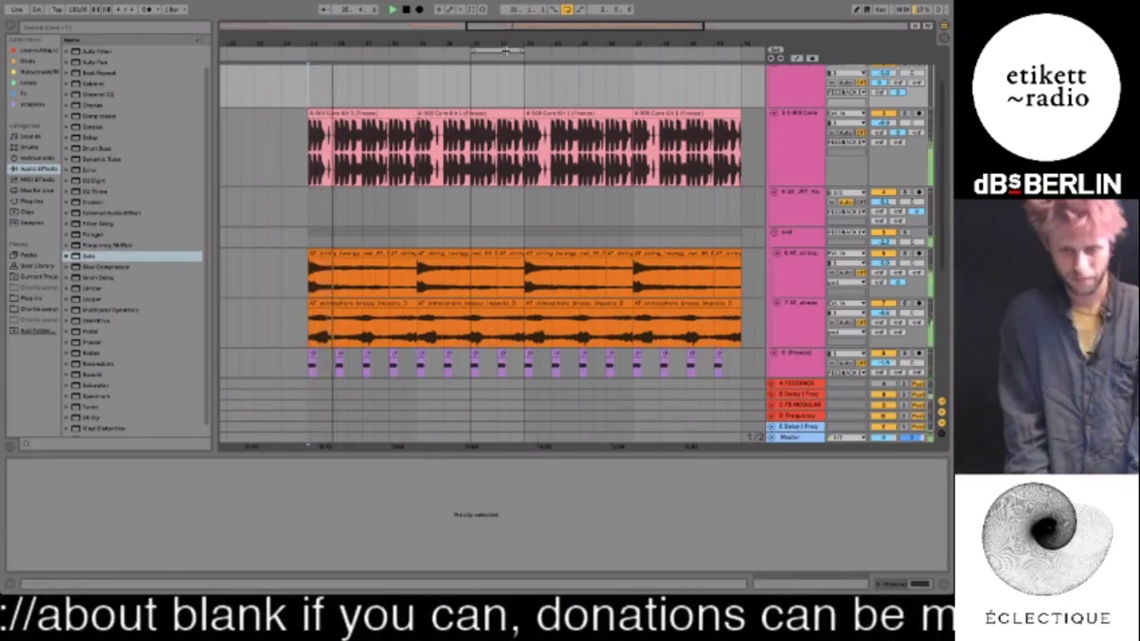
drag(504, 50, 341, 50)
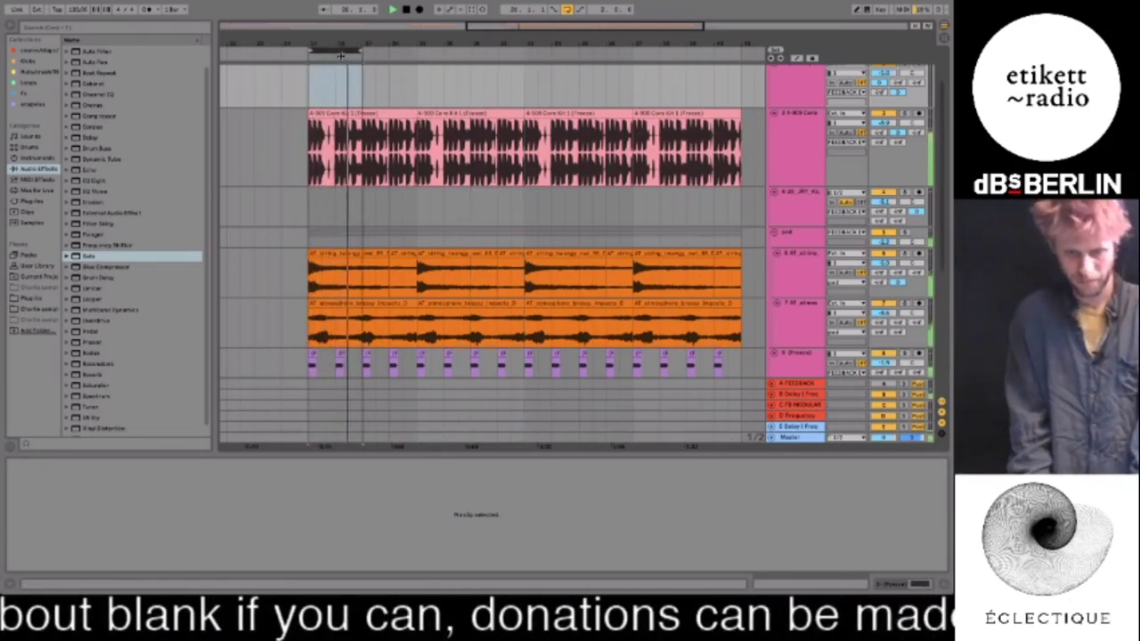
click(568, 10)
double_click(493, 26)
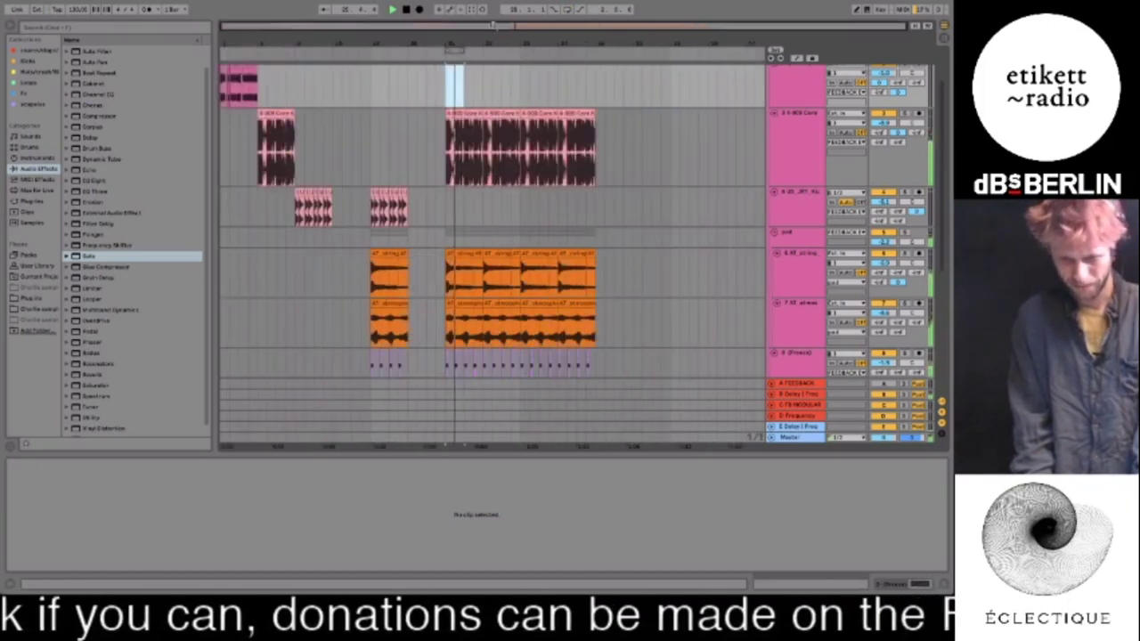
scroll(516, 236, down, 5)
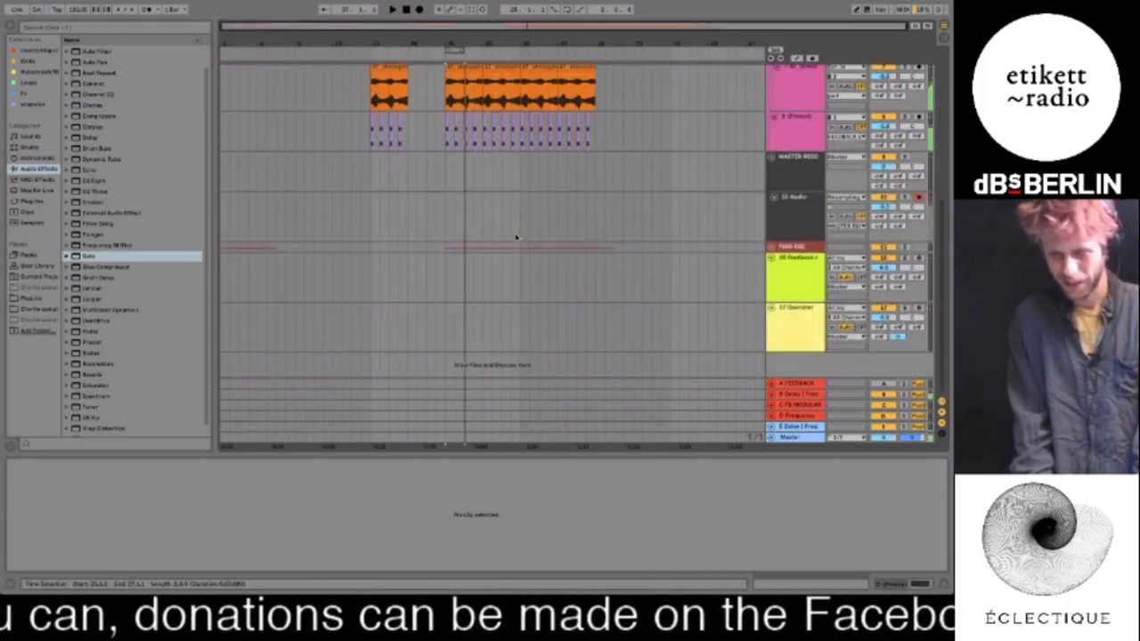
Record the arrangement from bar 25 past its last clips onto the armed resampling track while varying the tempo
drag(451, 140, 596, 24)
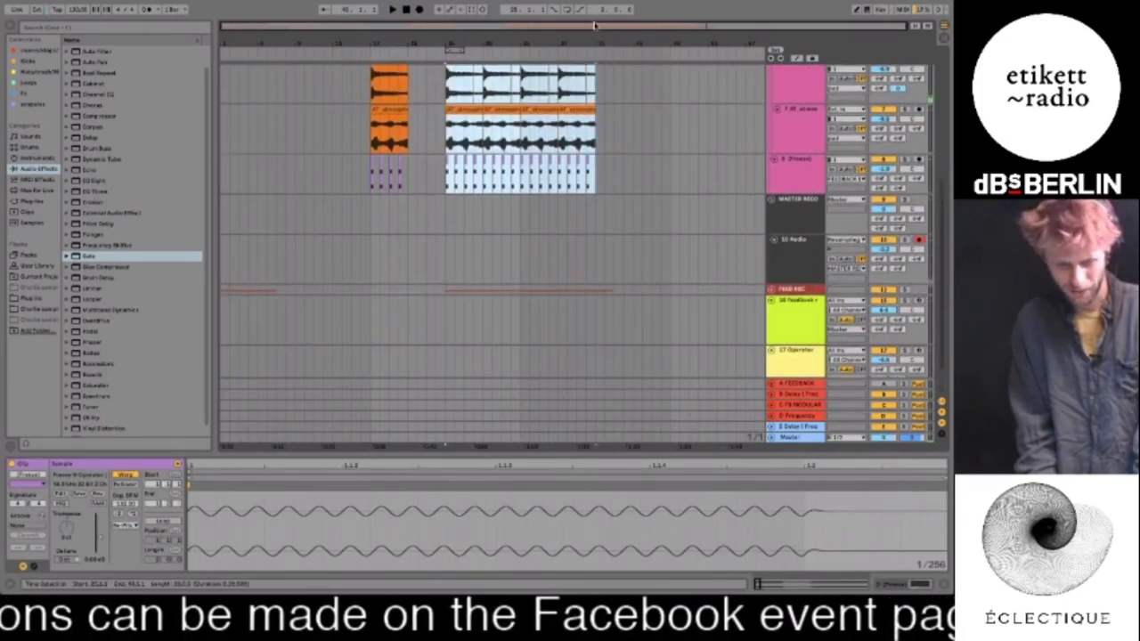
scroll(488, 209, up, 5)
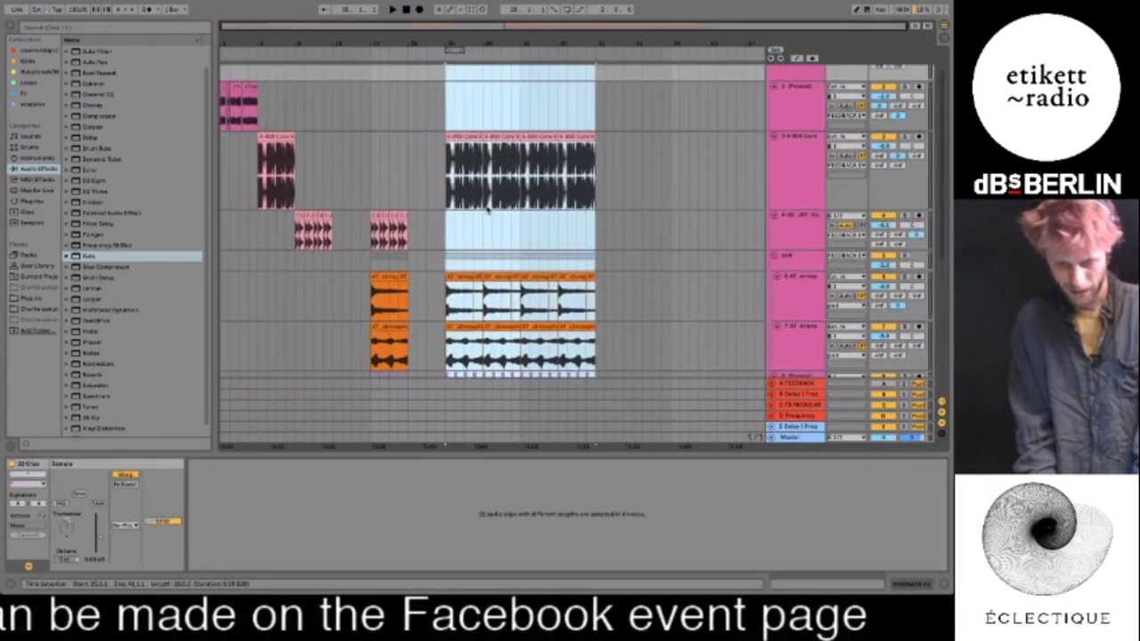
click(450, 112)
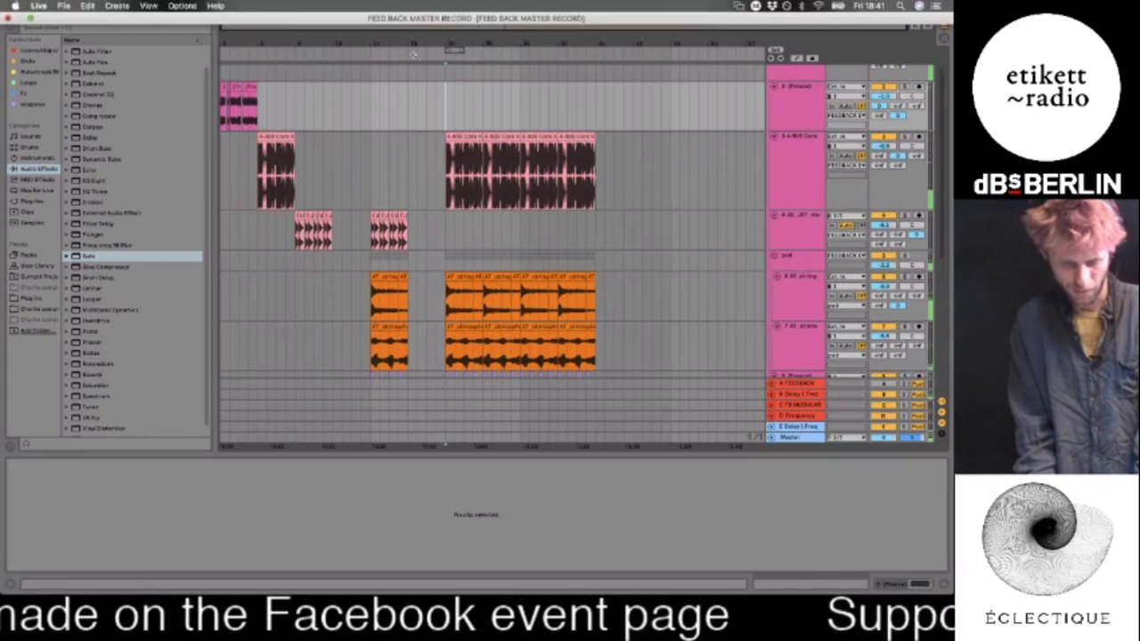
click(419, 9)
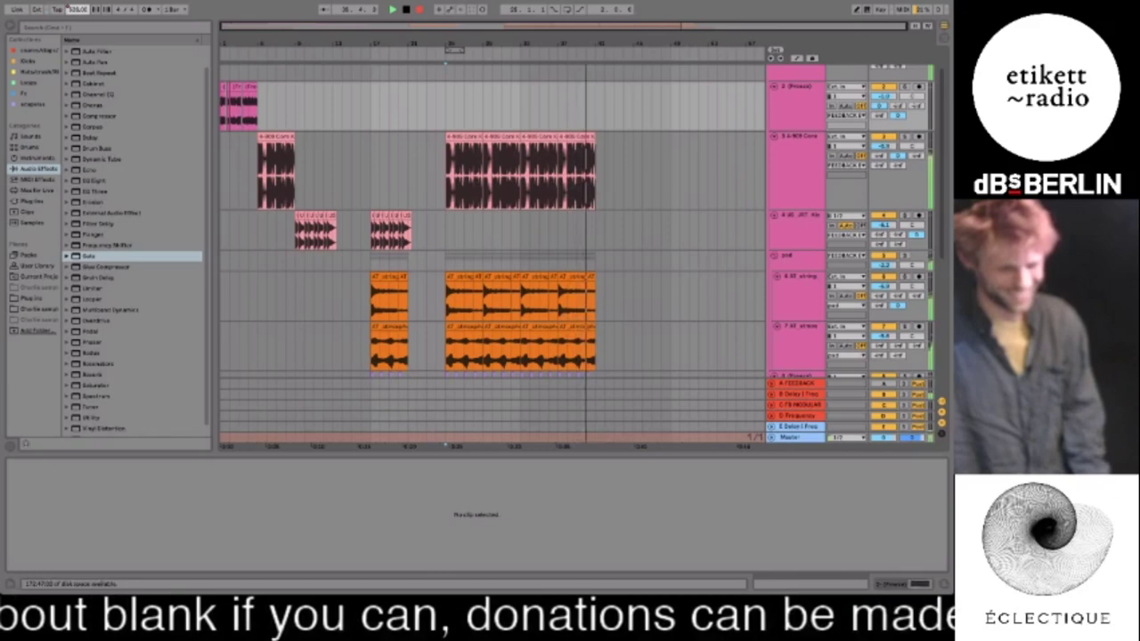
key(space)
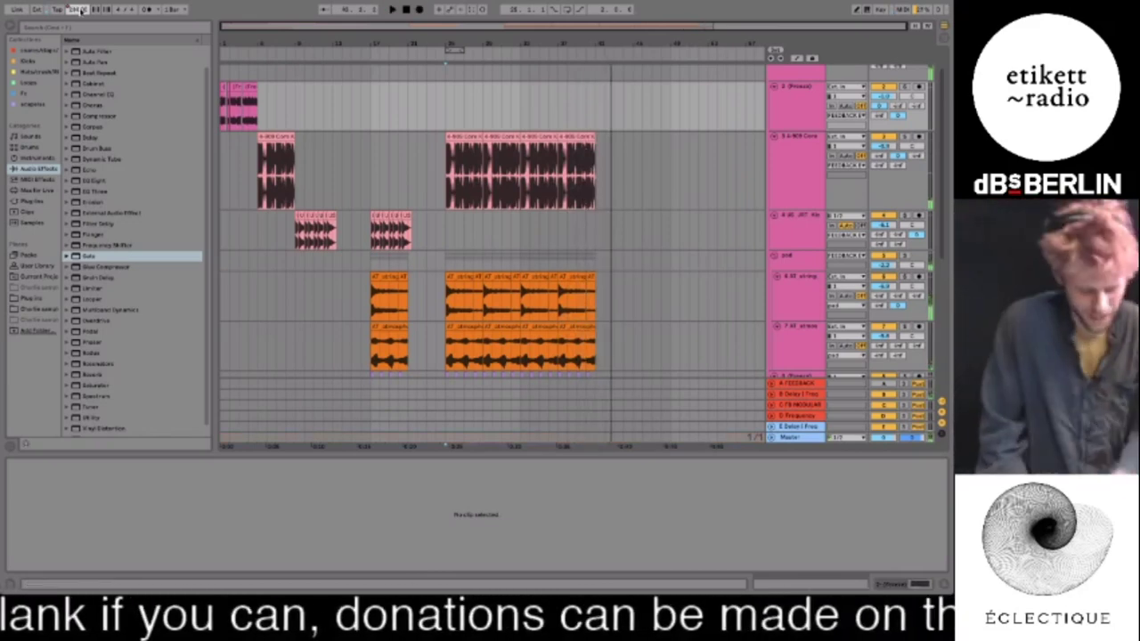
Delete the recorded tempo automation and lower the project tempo
click(79, 10)
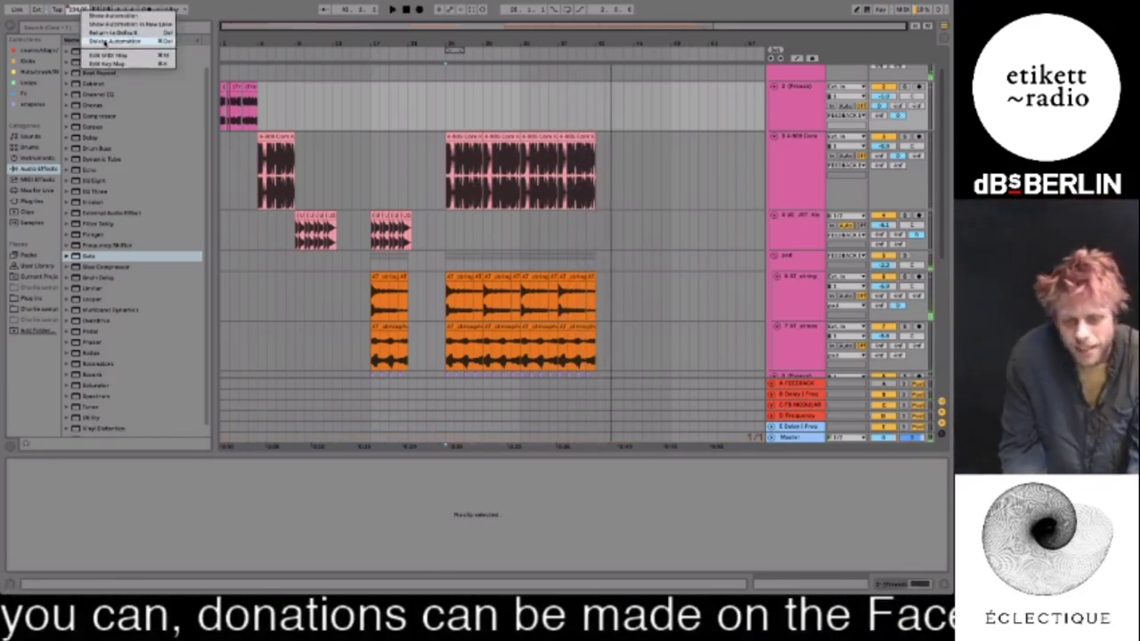
click(105, 41)
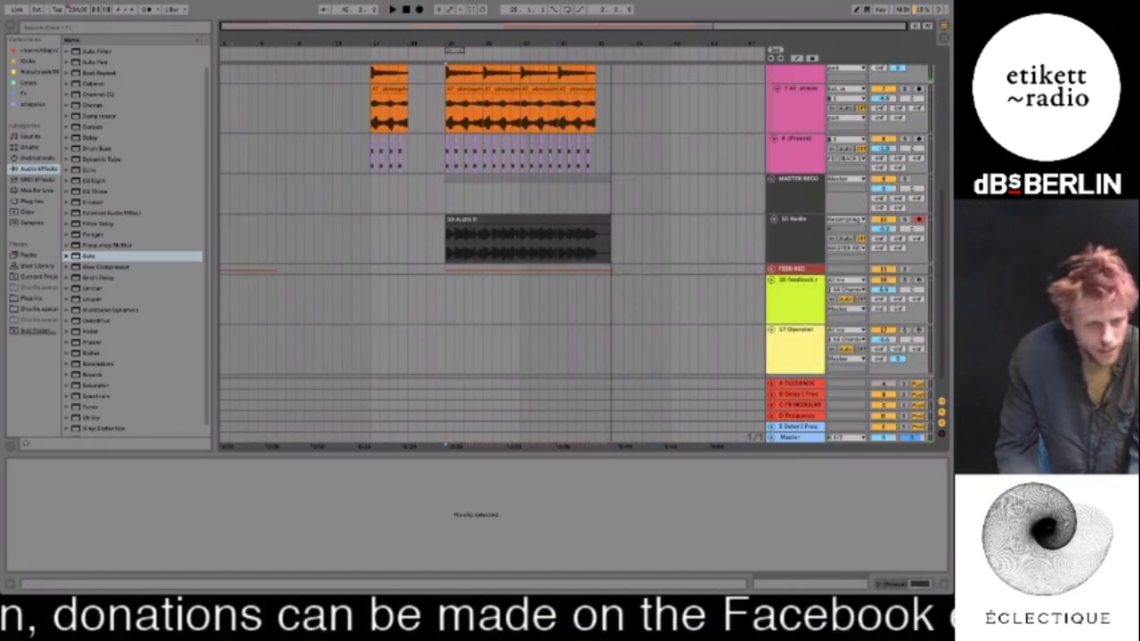
right_click(80, 10)
click(84, 43)
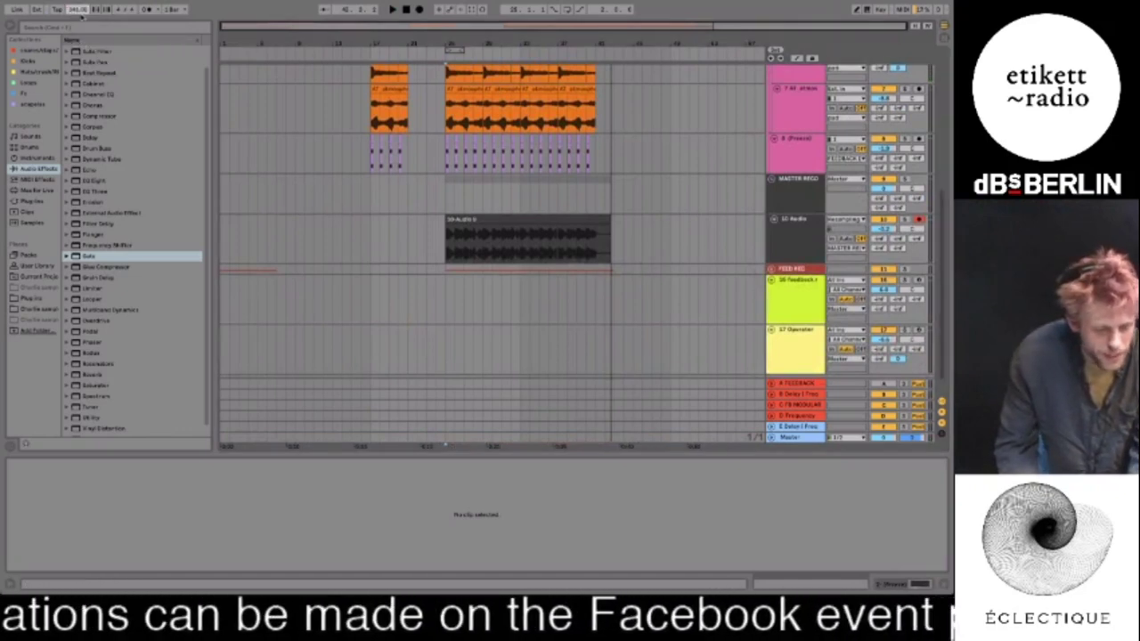
drag(79, 10, 78, 56)
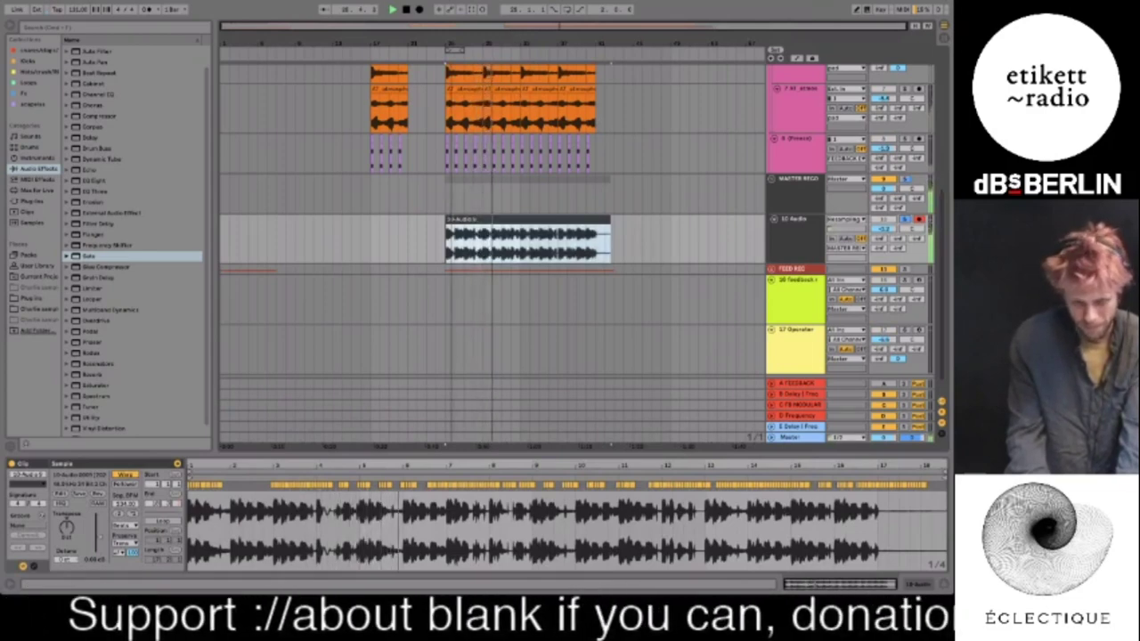
Follow the playback of the new 10-Audio recording and examine its waveform against the original clips
drag(515, 32, 515, 116)
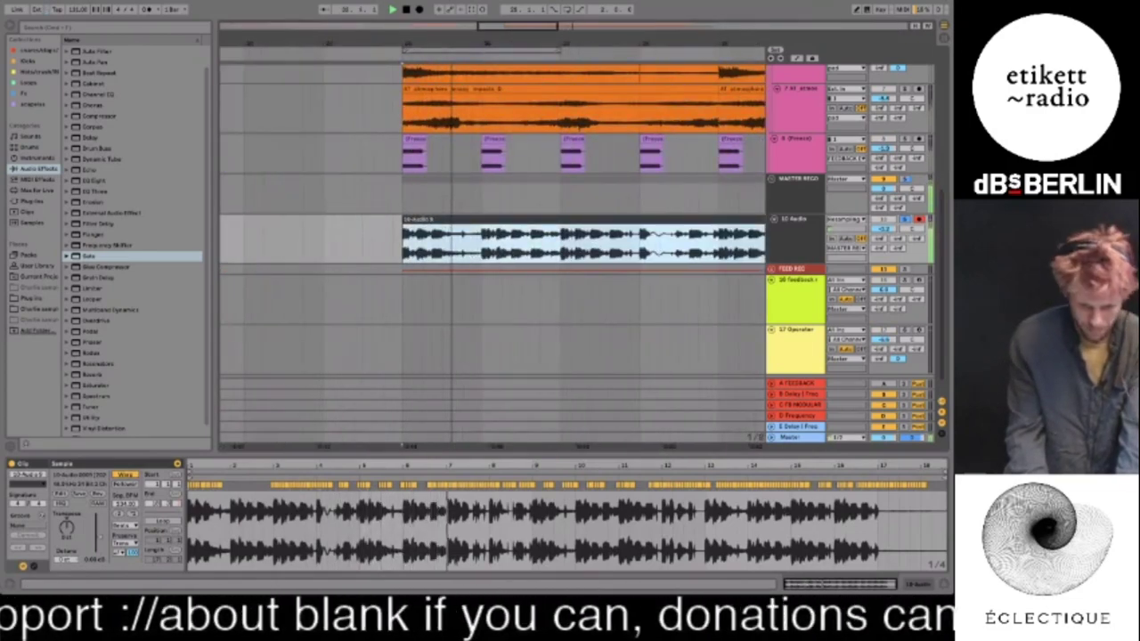
drag(447, 42, 43, 41)
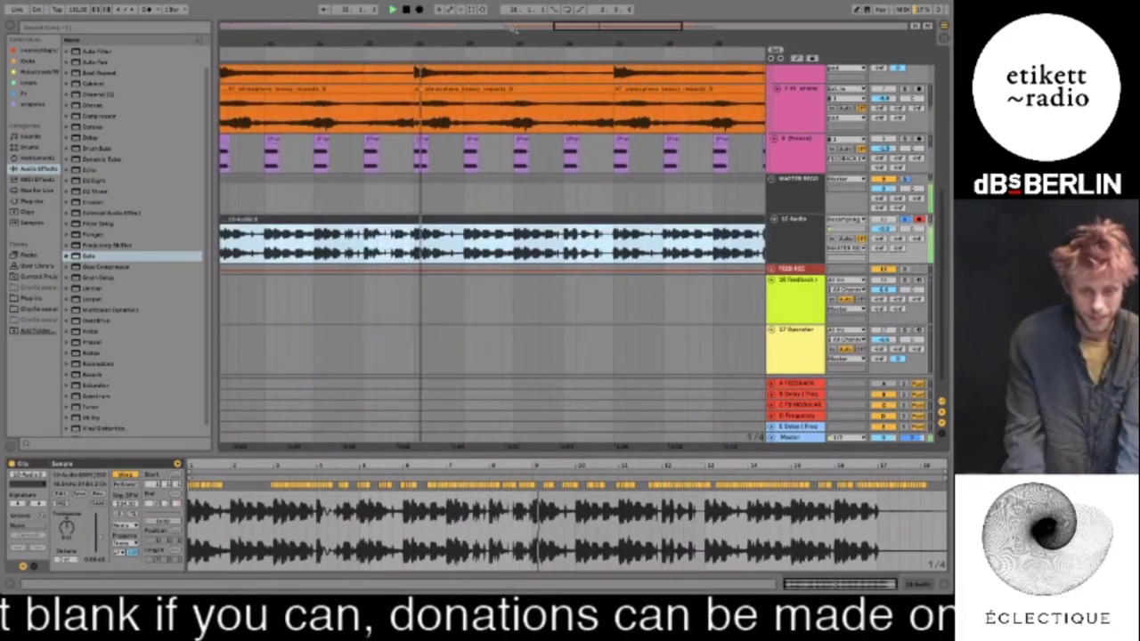
Play the 10-Audio recording repeatedly from bar 32 to listen to the tempo change in that passage
key(space)
click(366, 236)
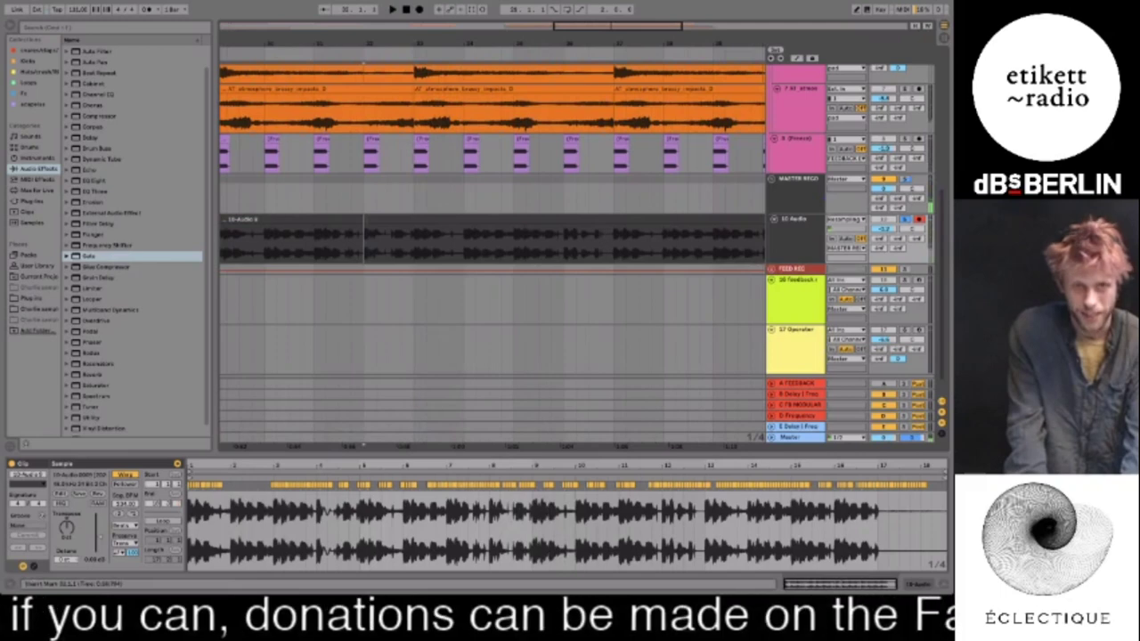
key(space)
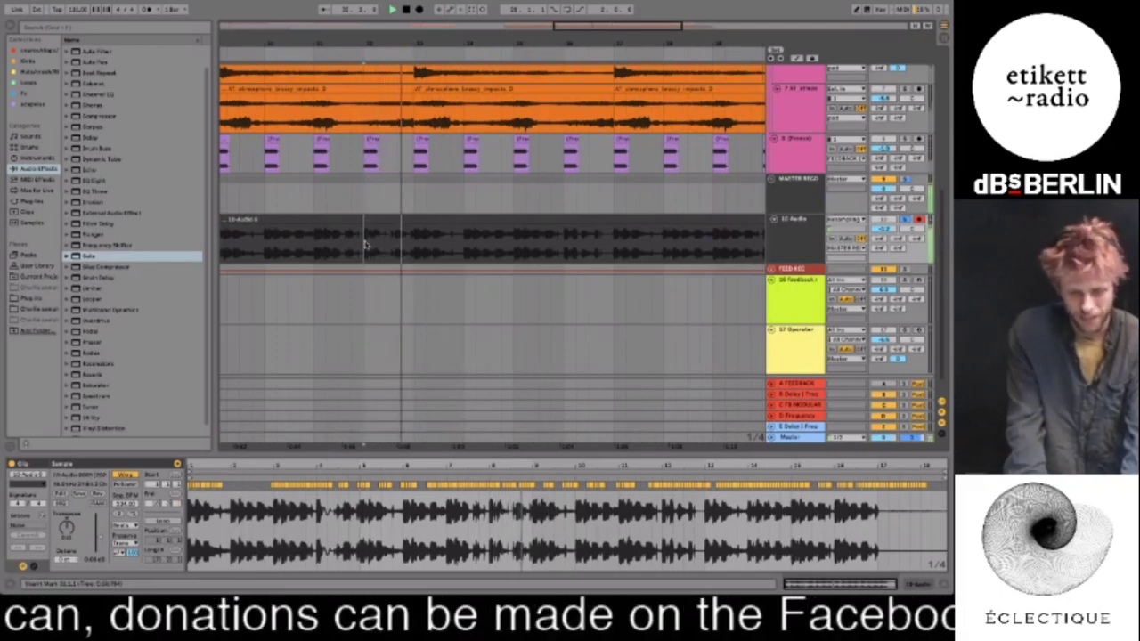
key(space)
key(space)
Select the passage around bar 32 in the 10-Audio recording, loop it with the region from bar 31 to bar 33, and listen
drag(364, 244, 413, 244)
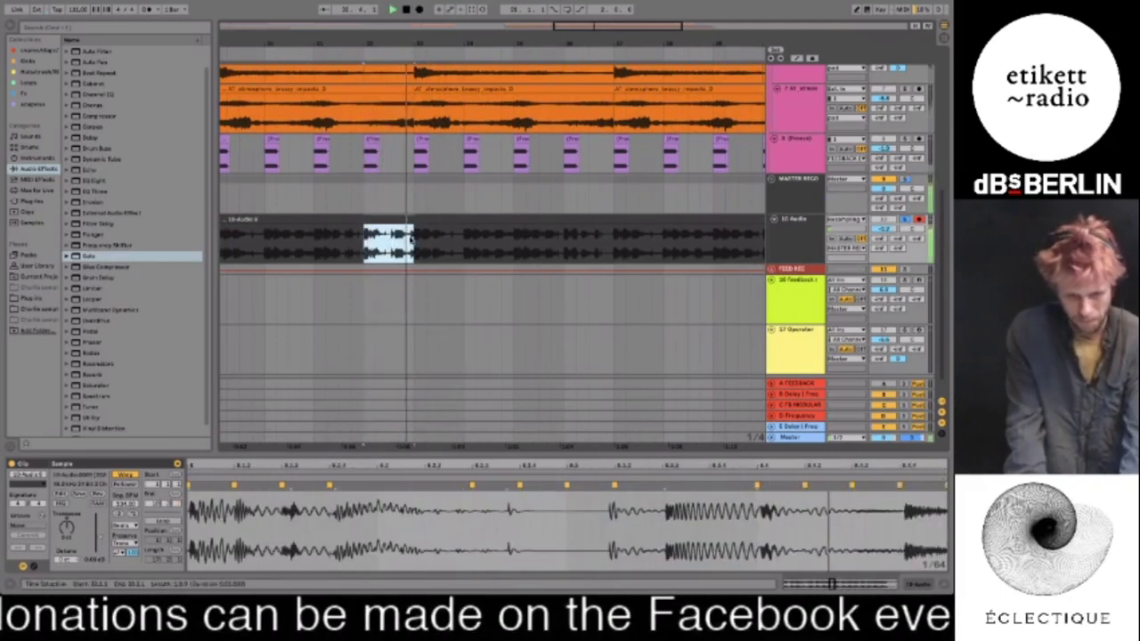
drag(340, 245, 415, 247)
key(space)
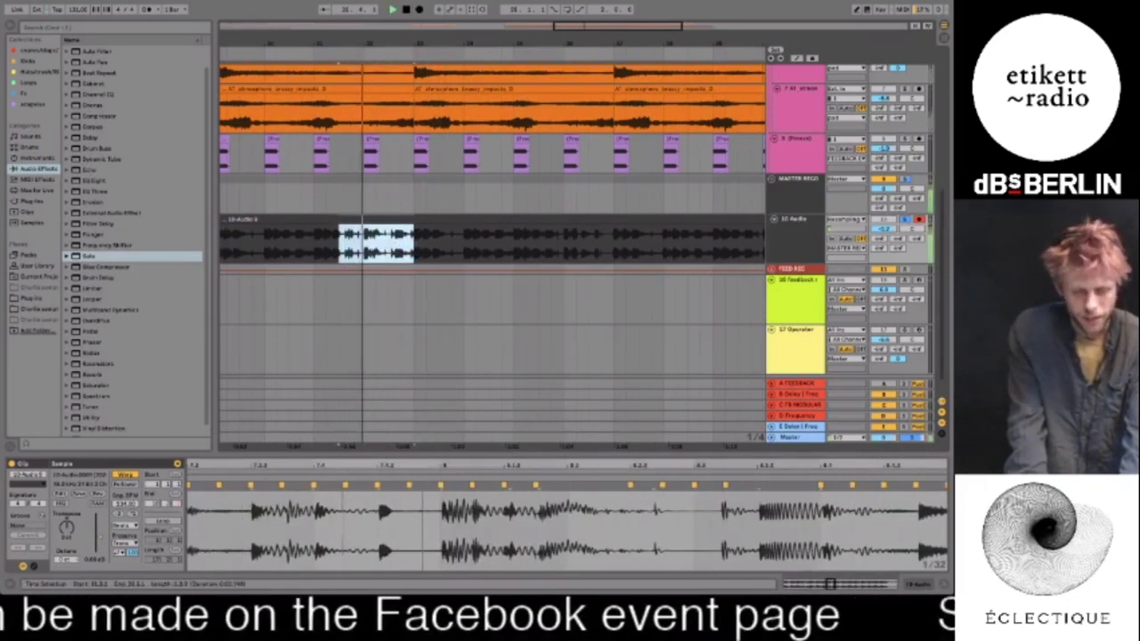
key(ctrl+l)
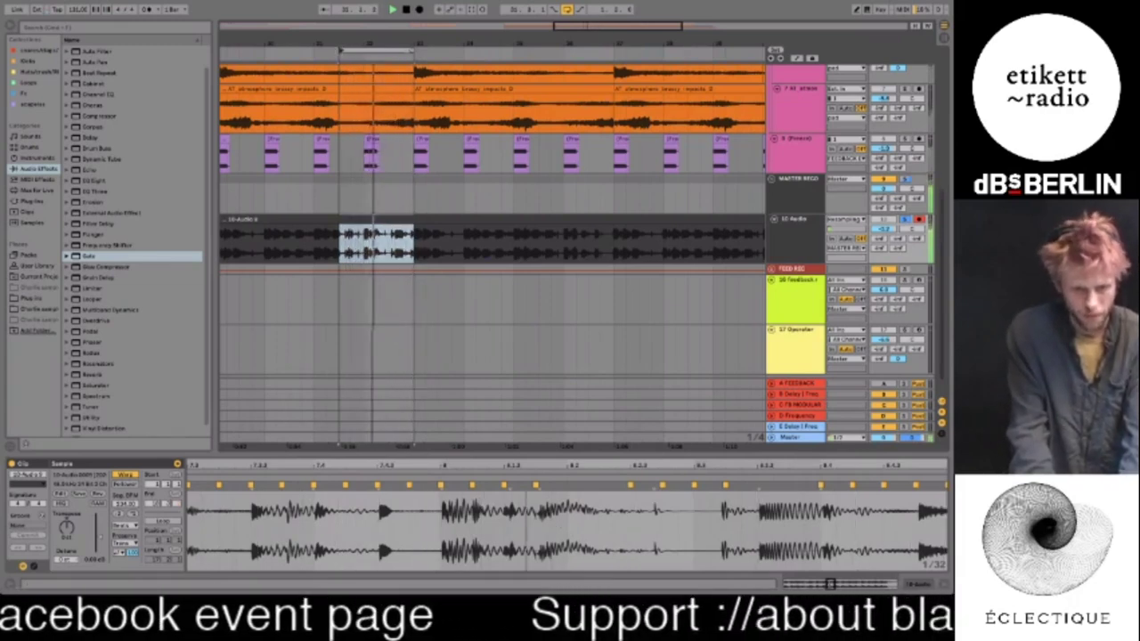
drag(341, 56, 318, 53)
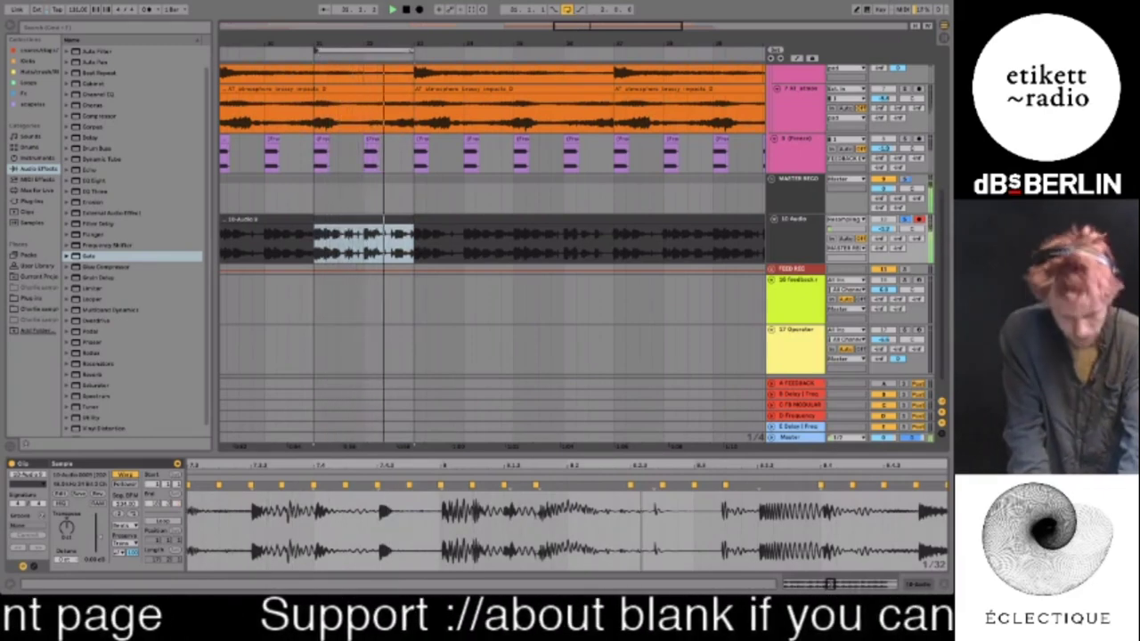
key(space)
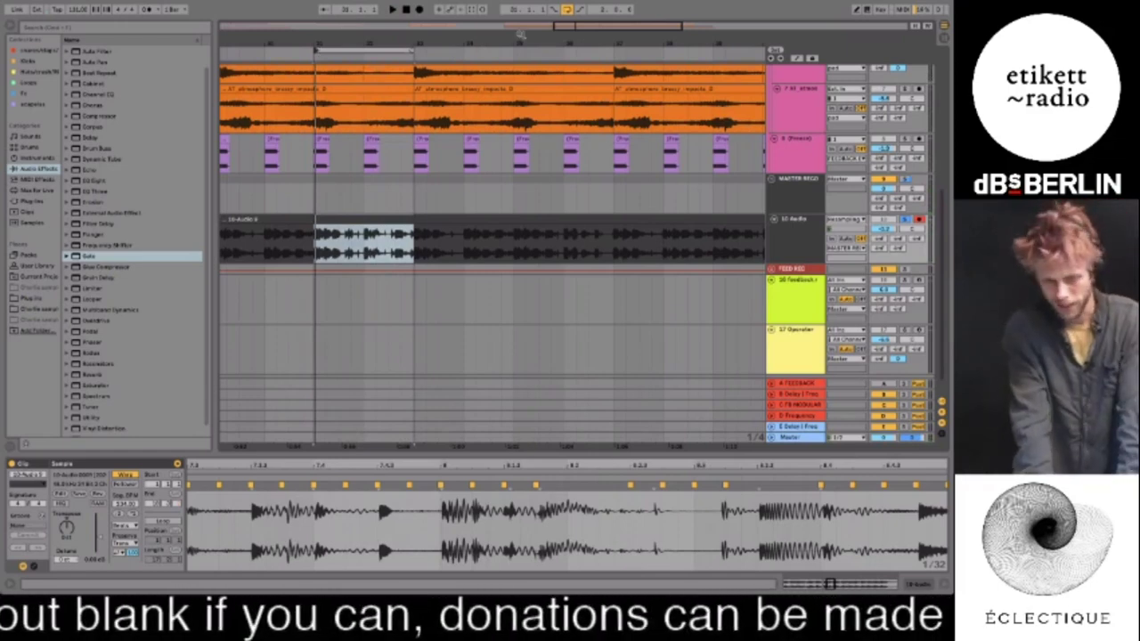
Compare the first and second eight-bar halves of the recording with the original clips, and play it from bar 25
mouse_move(589, 30)
mouse_down()
mouse_move(589, 4)
mouse_move(589, 31)
mouse_move(569, 24)
mouse_move(569, 10)
mouse_move(599, 29)
mouse_up()
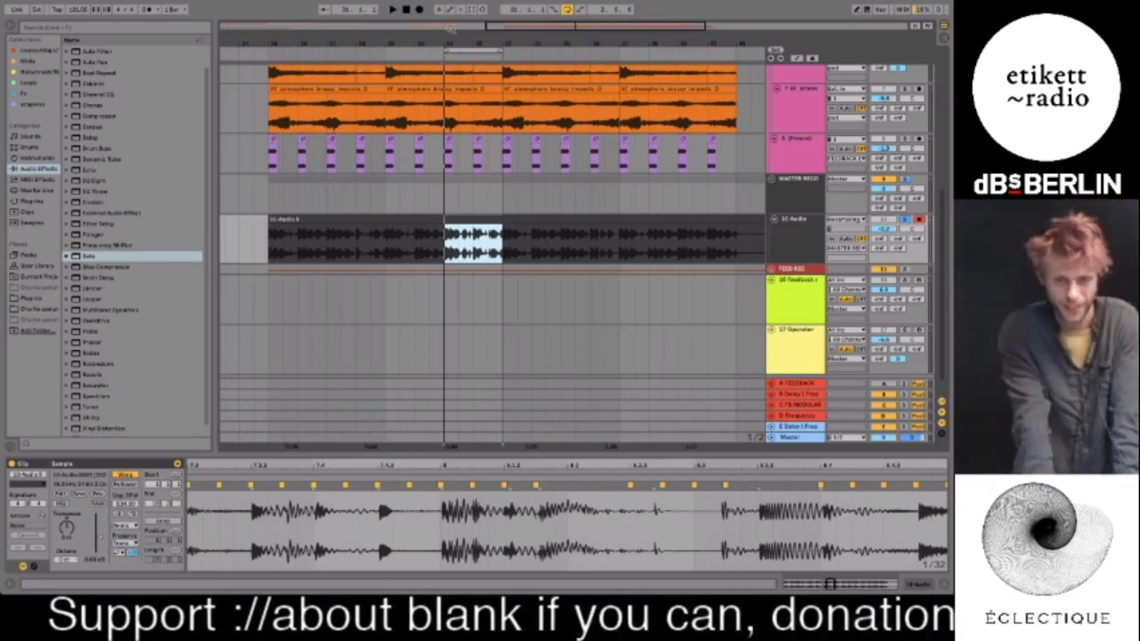
scroll(472, 116, up, 3)
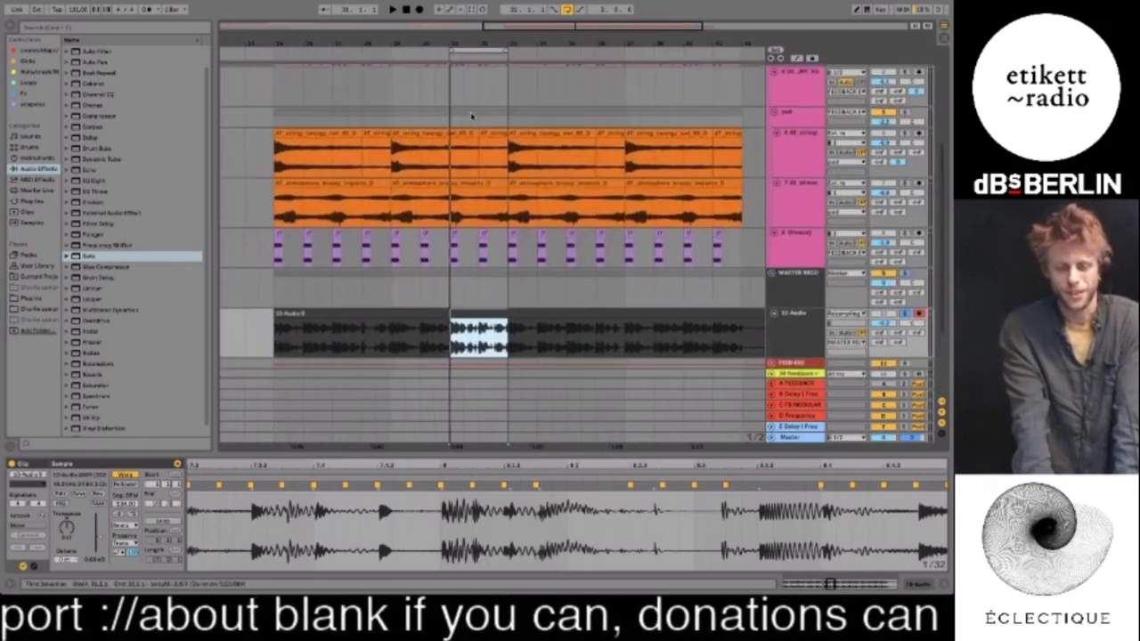
scroll(472, 116, down, 4)
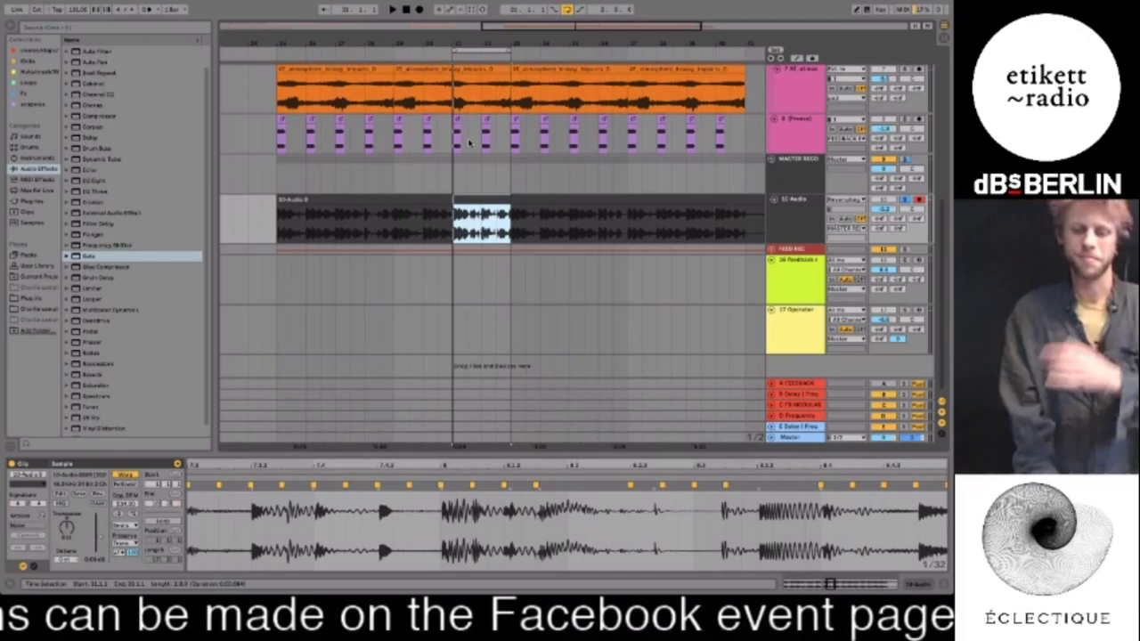
drag(275, 175, 510, 222)
drag(512, 162, 745, 223)
drag(743, 173, 743, 172)
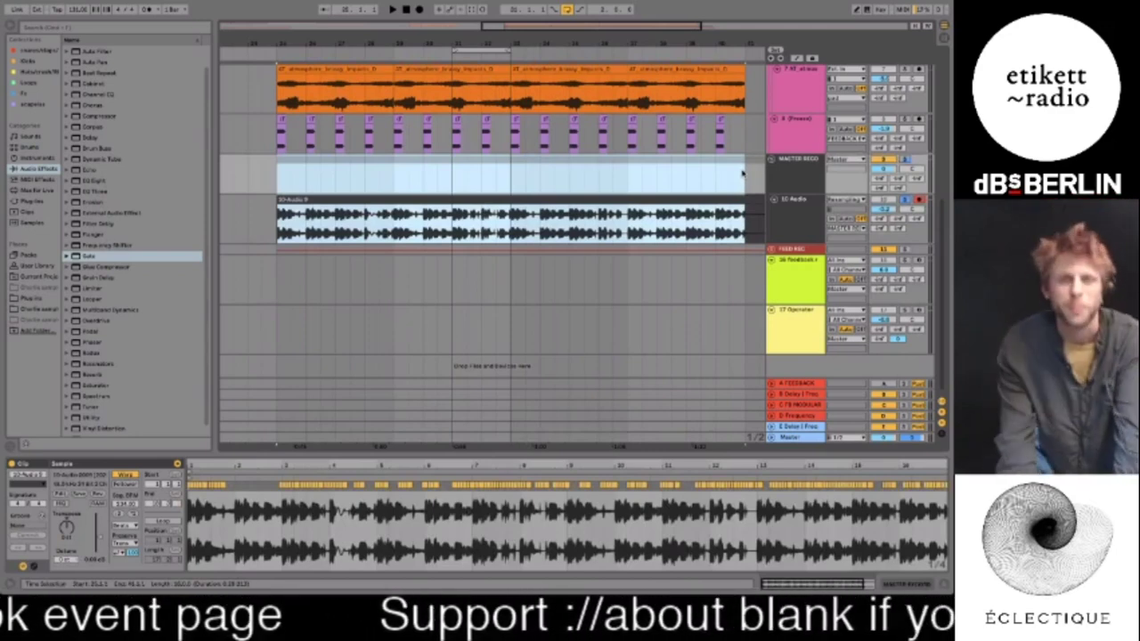
drag(278, 173, 512, 175)
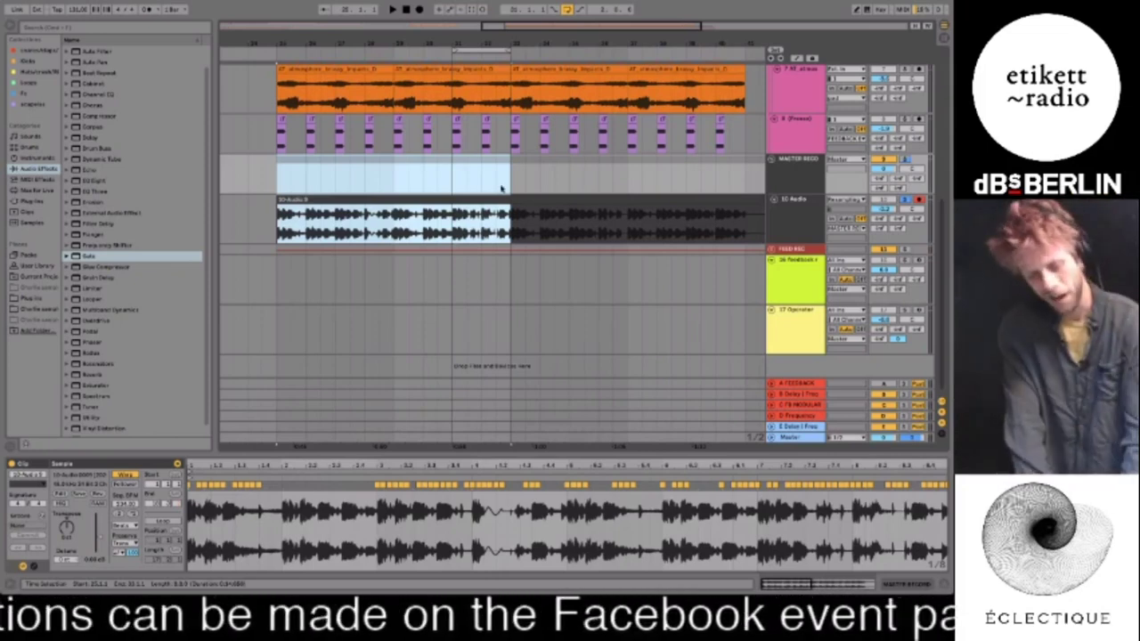
key(space)
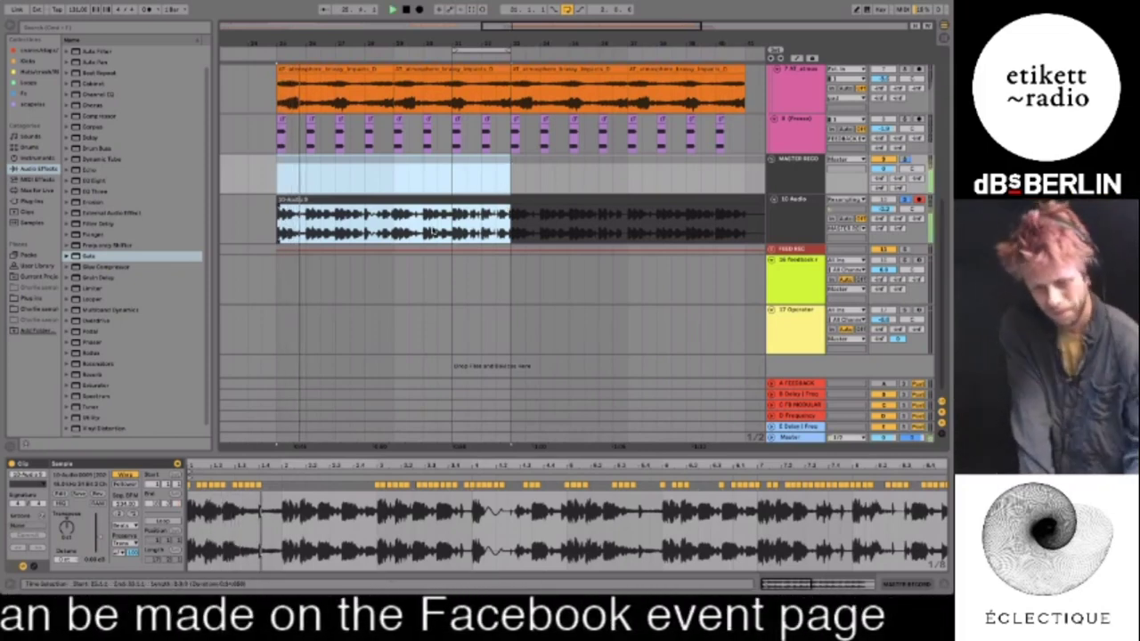
Try the 10-Audio recording with warping turned off, play it back and undo the change
click(351, 200)
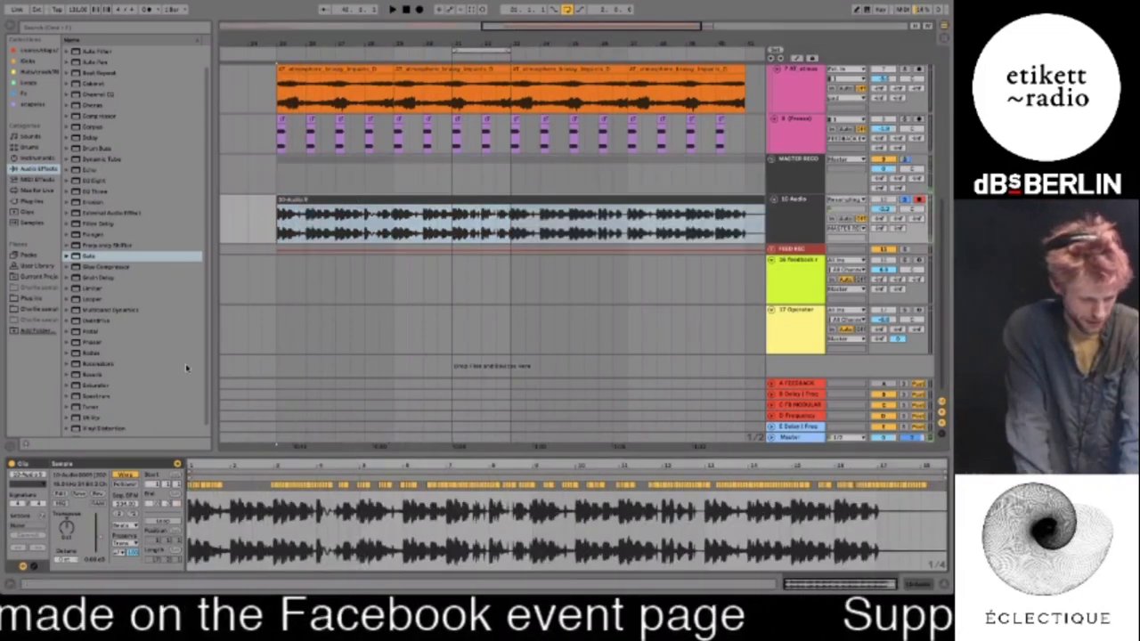
click(123, 477)
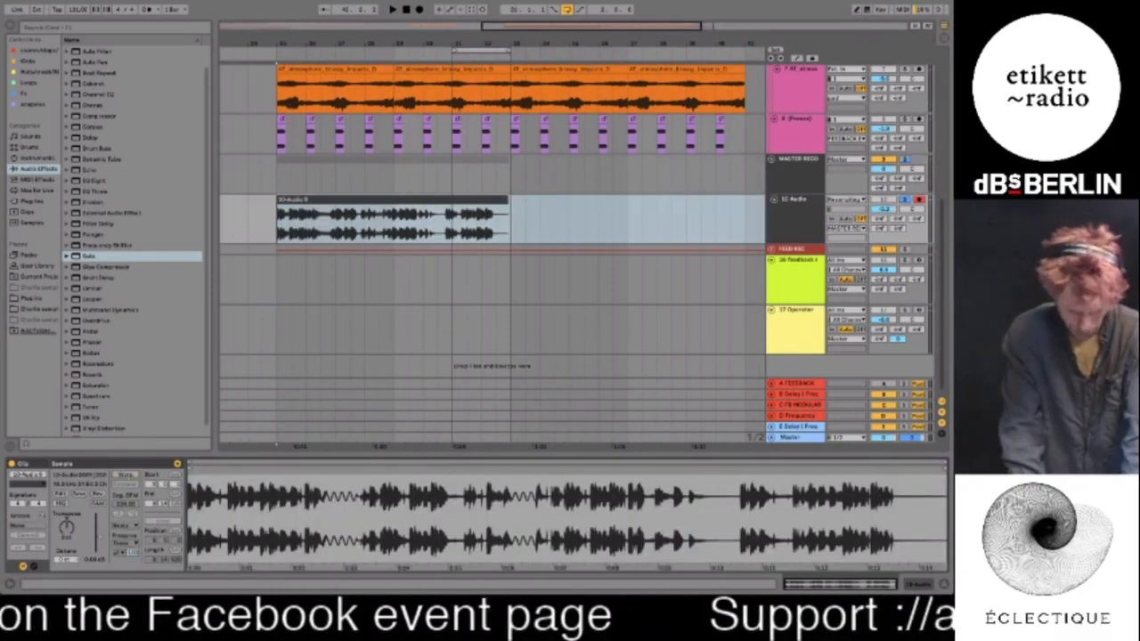
key(space)
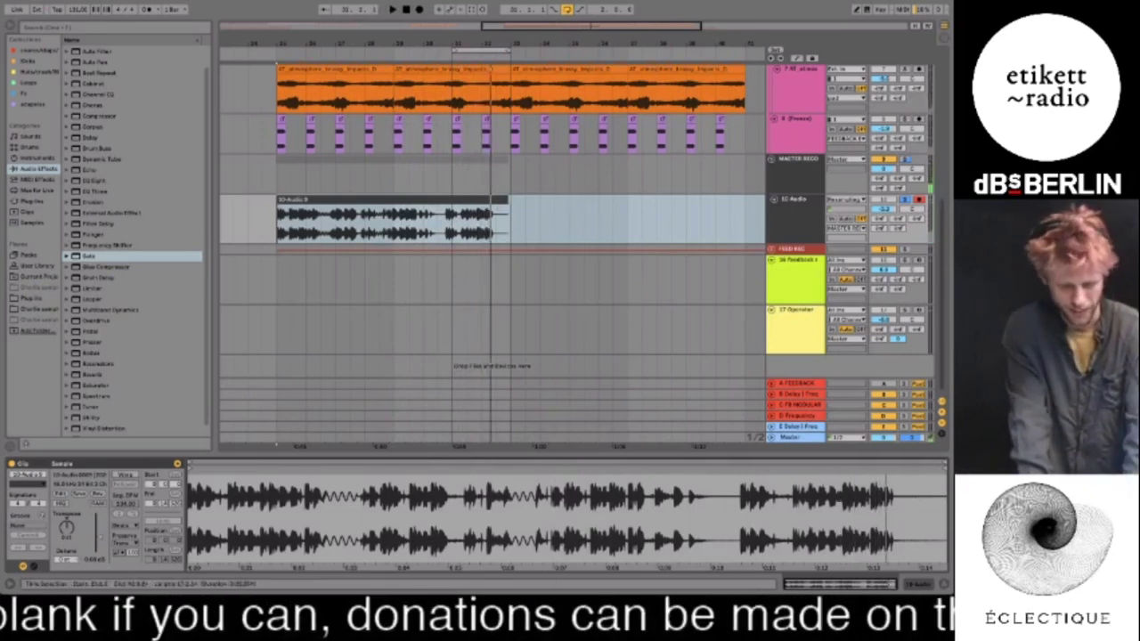
key(super+z)
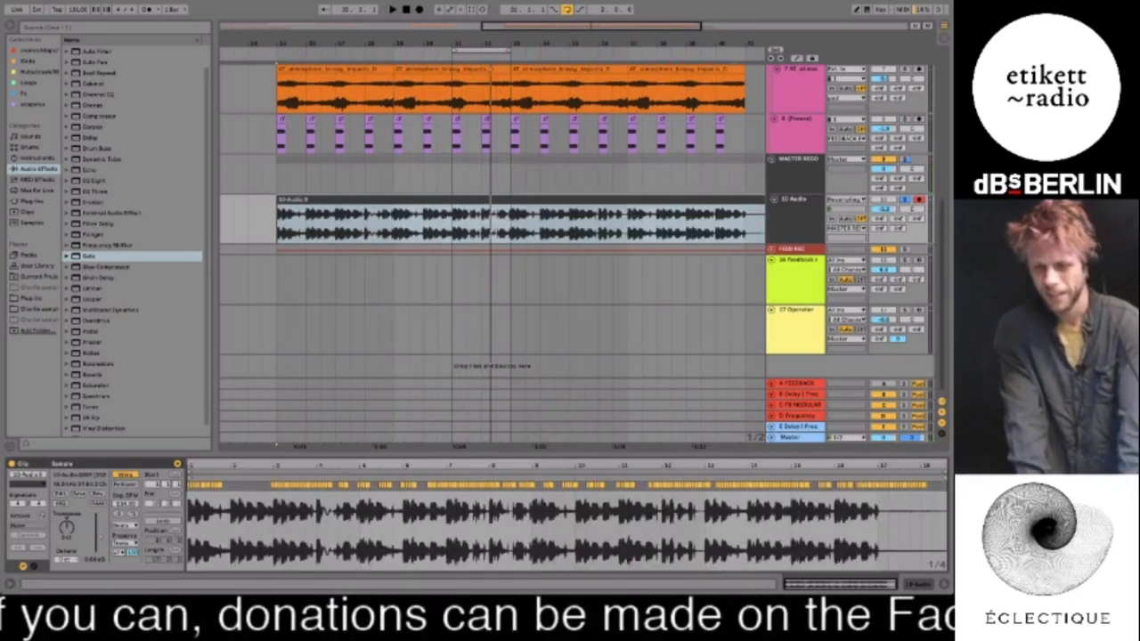
Insert a new audio track below 10 Audio, move the recording onto it at bar 25 and solo the new track
click(795, 209)
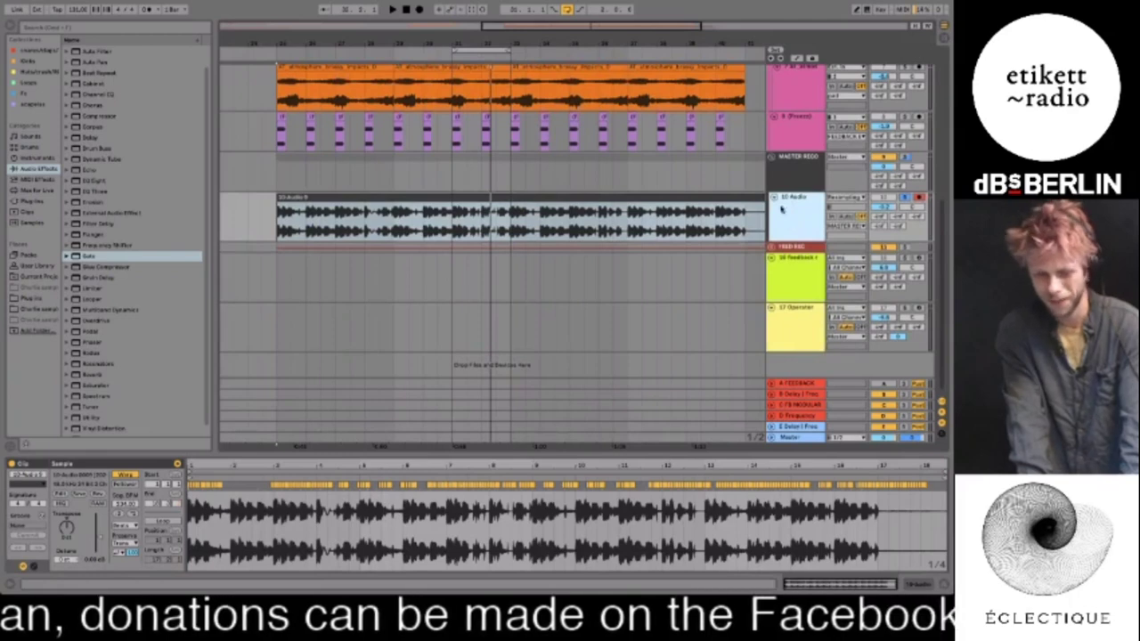
key(ctrl+t)
drag(675, 200, 683, 252)
key(space)
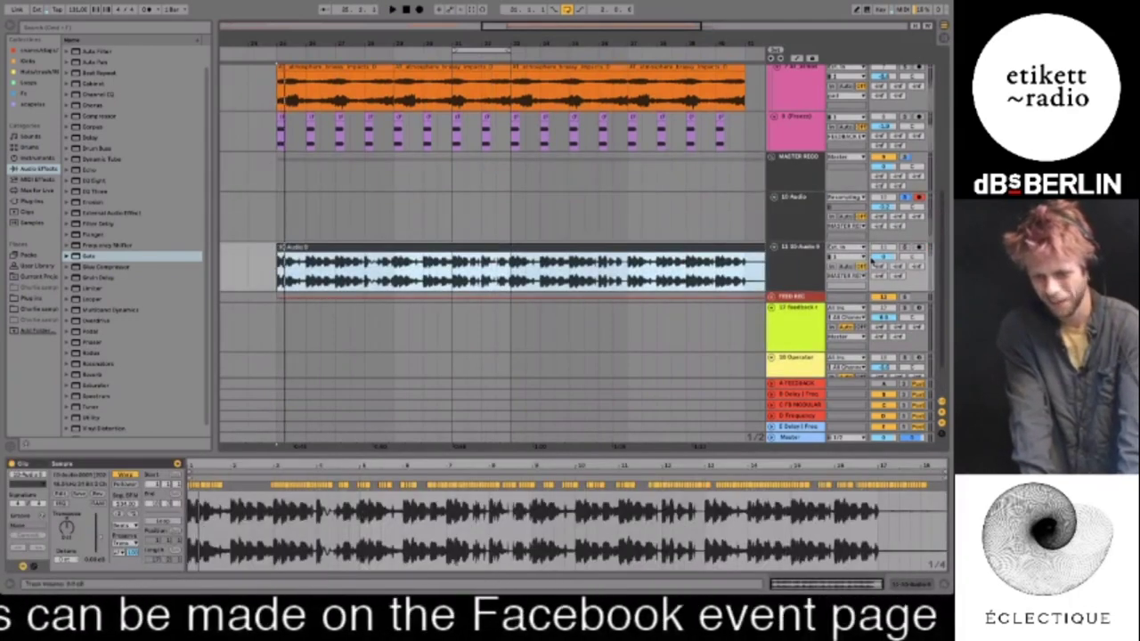
click(903, 247)
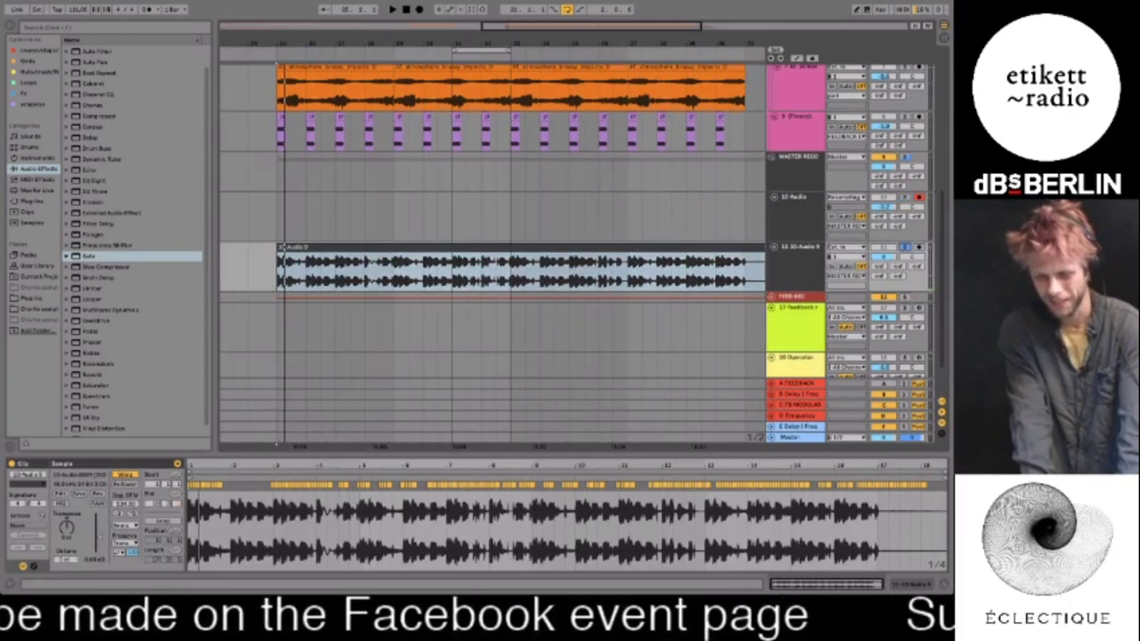
scroll(903, 247, up, 5)
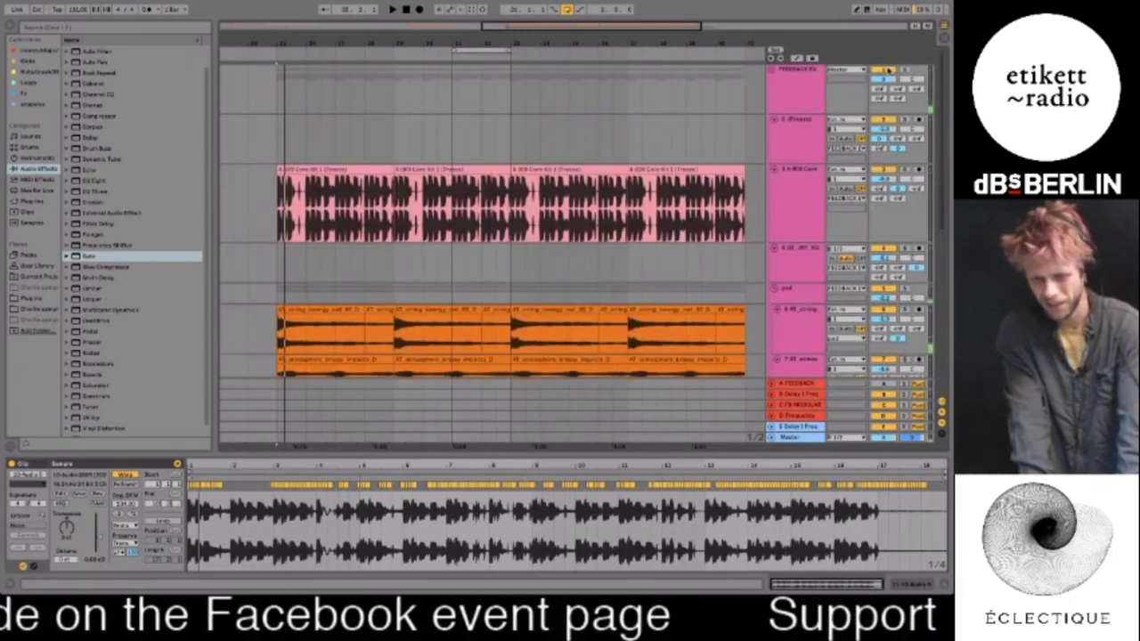
scroll(882, 122, down, 5)
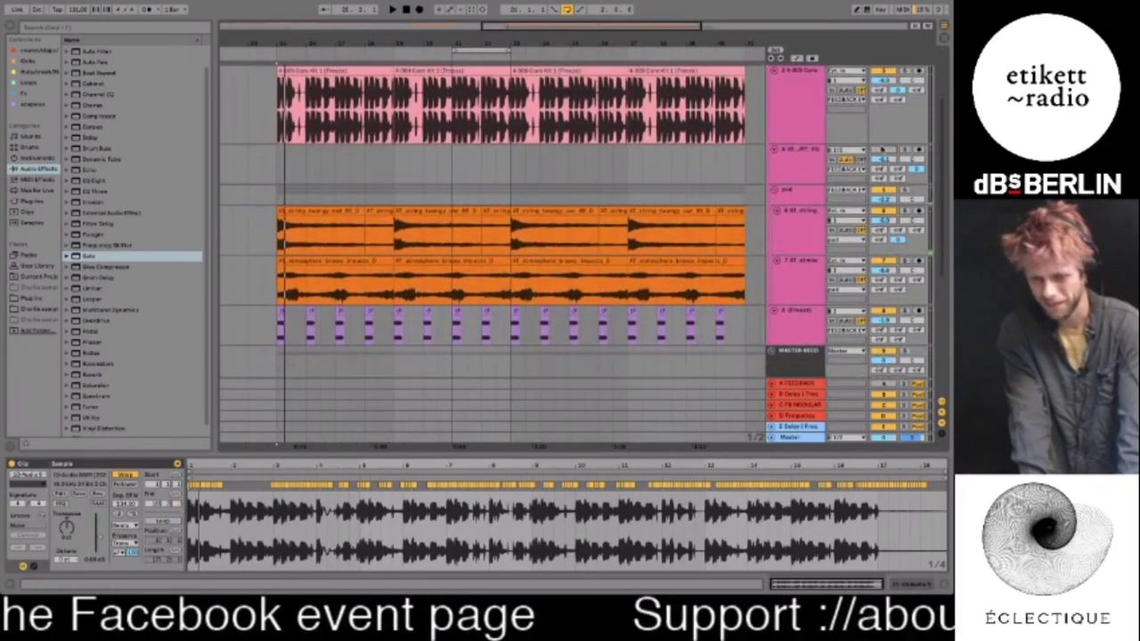
scroll(883, 188, down, 3)
right_click(773, 209)
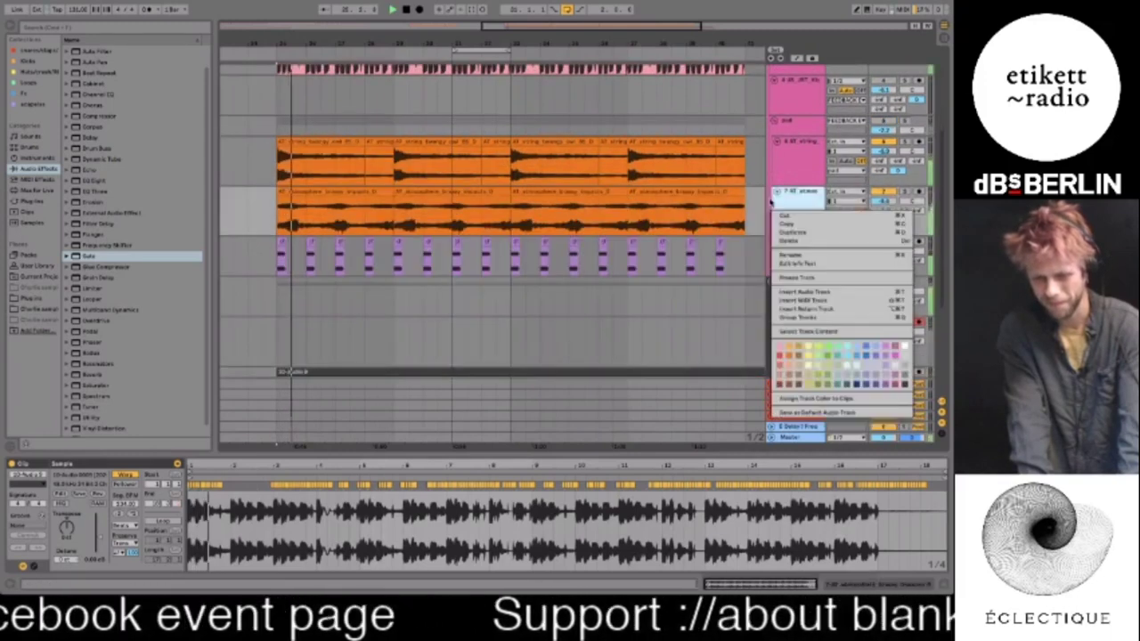
key(Escape)
scroll(895, 243, down, 5)
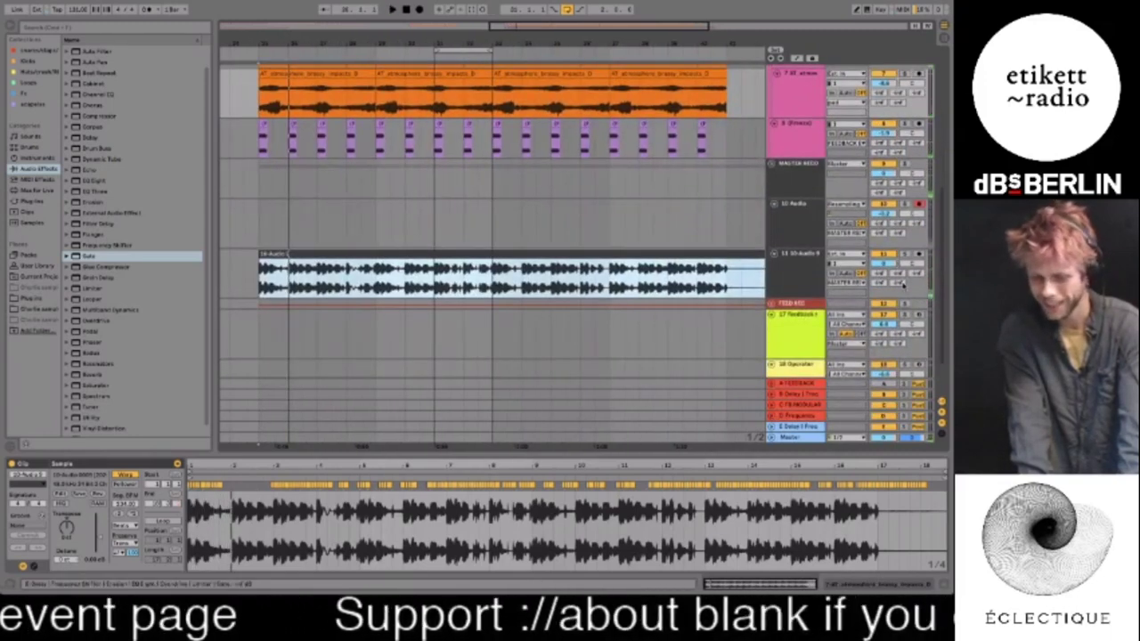
Show the device chain of the FB MODULAR return, send the moved recording to it during playback and unfold the return track
click(787, 405)
key(shift+Tab)
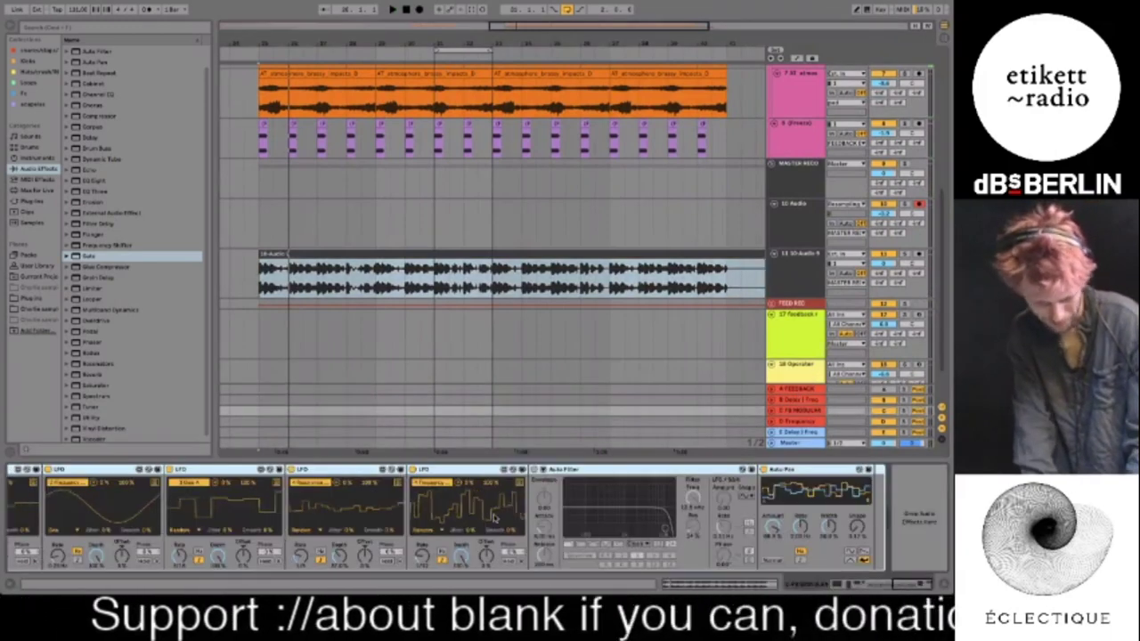
scroll(494, 518, left, 5)
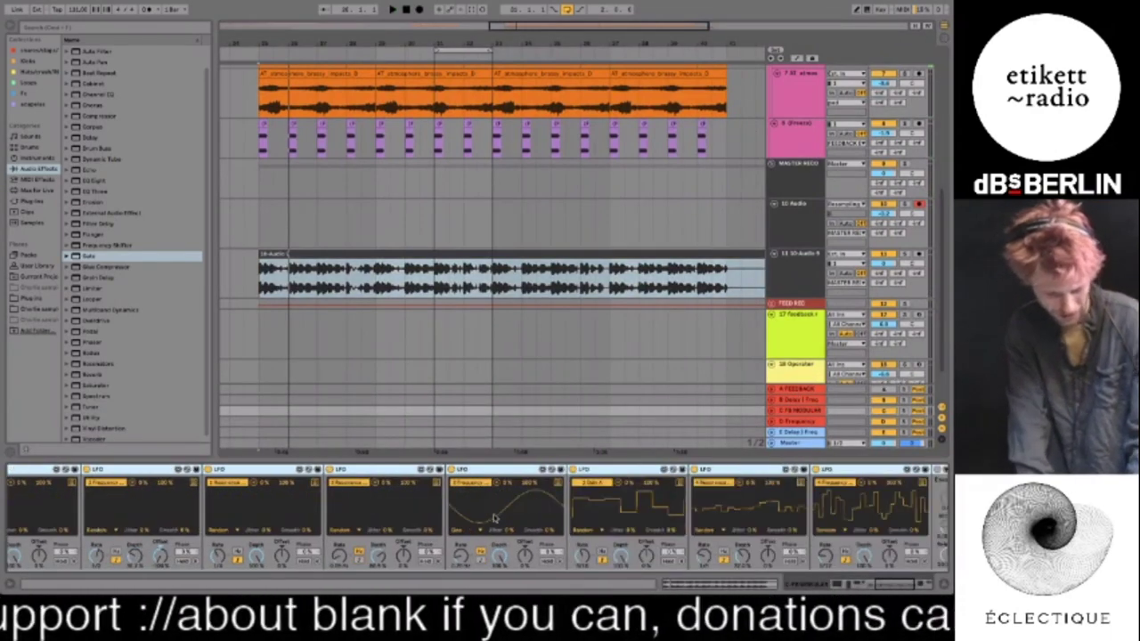
scroll(495, 518, left, 5)
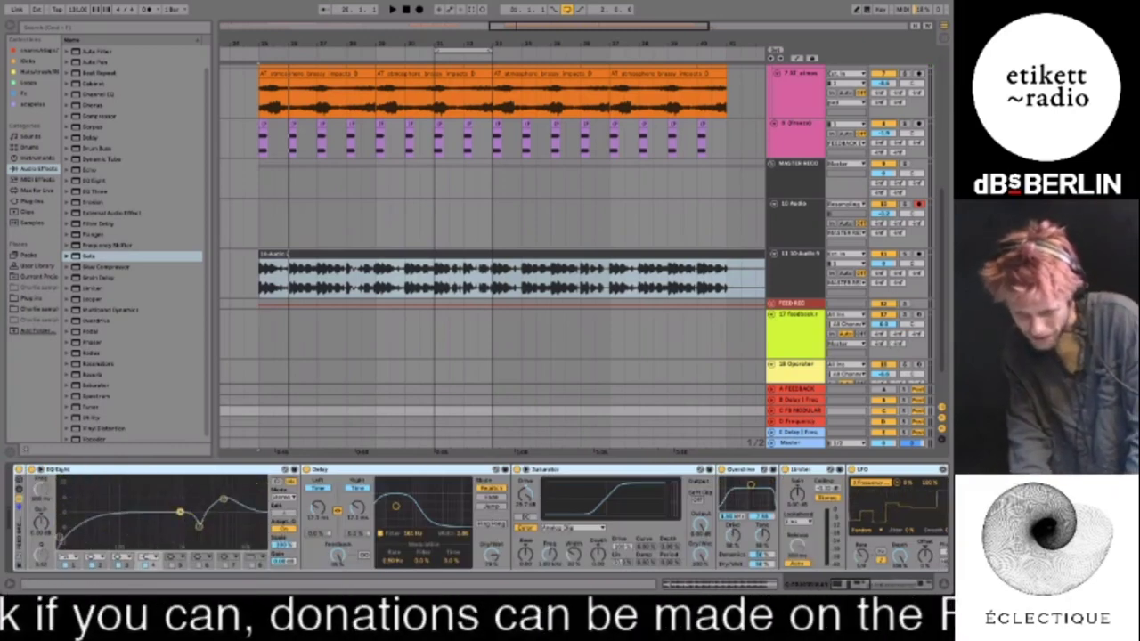
key(space)
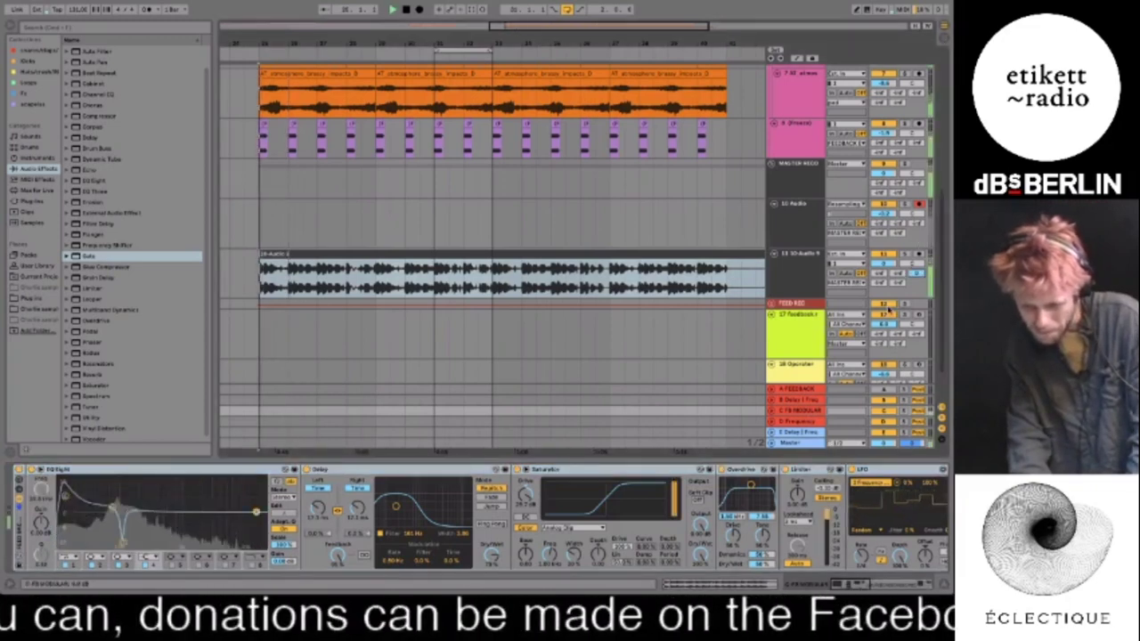
key(u)
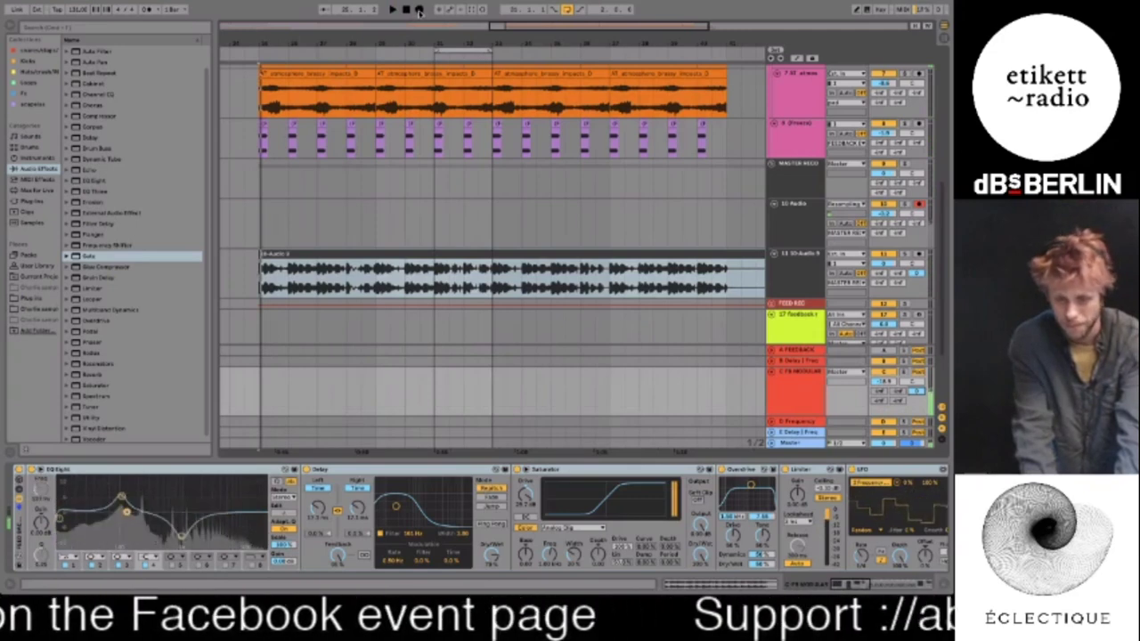
Record the arrangement with the FB MODULAR effects onto the 10 Audio resampling track from bar 25 to bar 33
key(space)
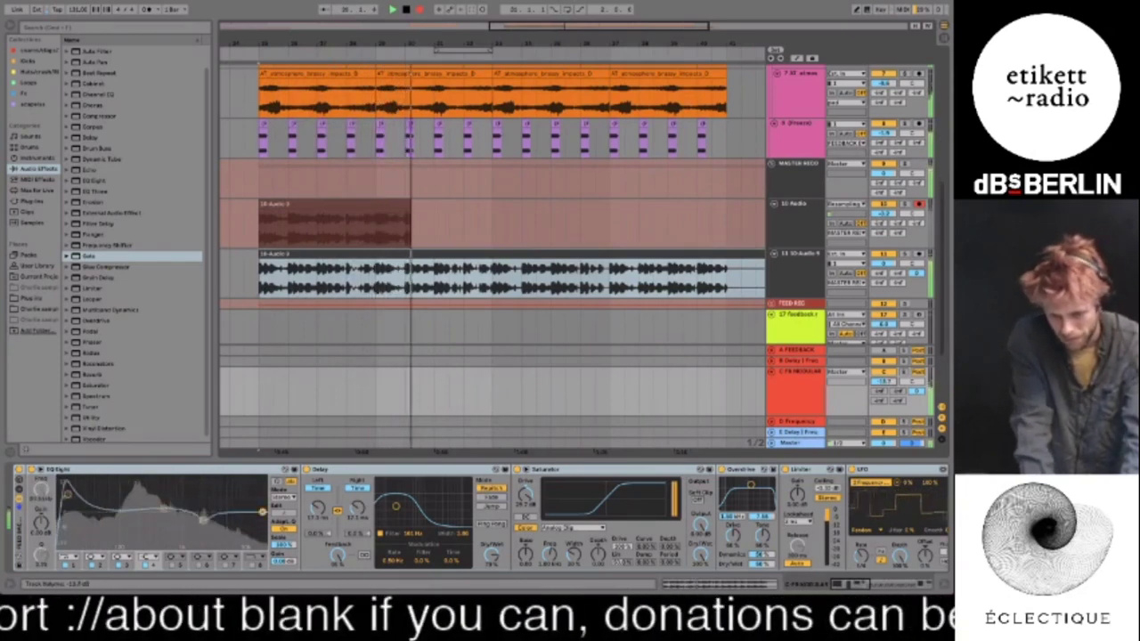
double_click(569, 255)
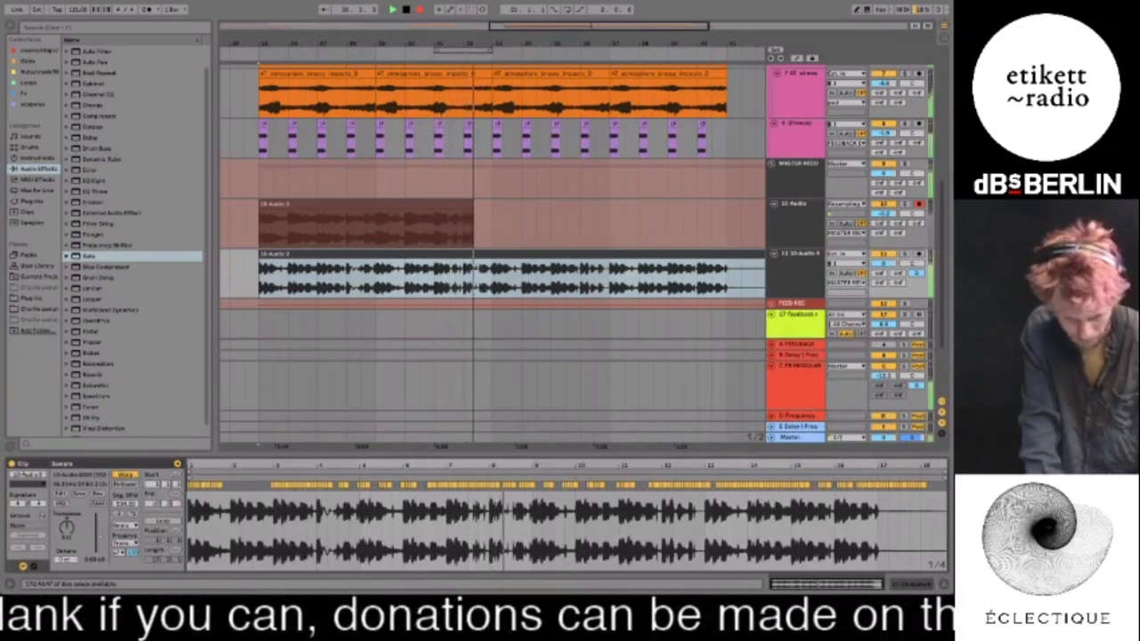
key(space)
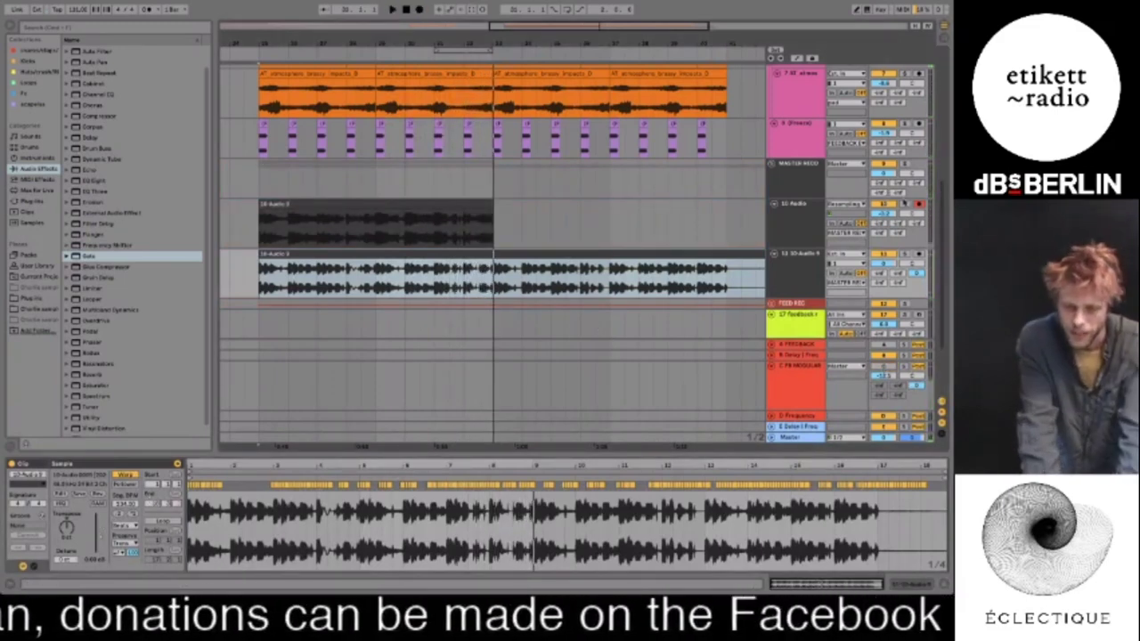
Play the new 10-Audio recording soloed, turn off its warping, lower its transposition and play it again
click(400, 204)
key(space)
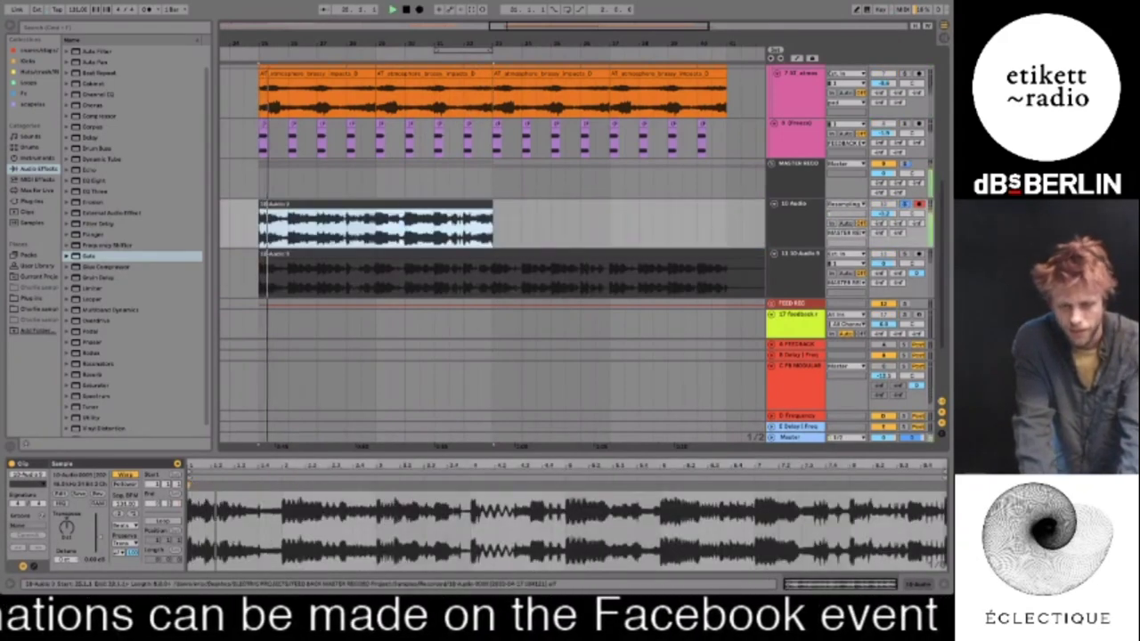
click(125, 475)
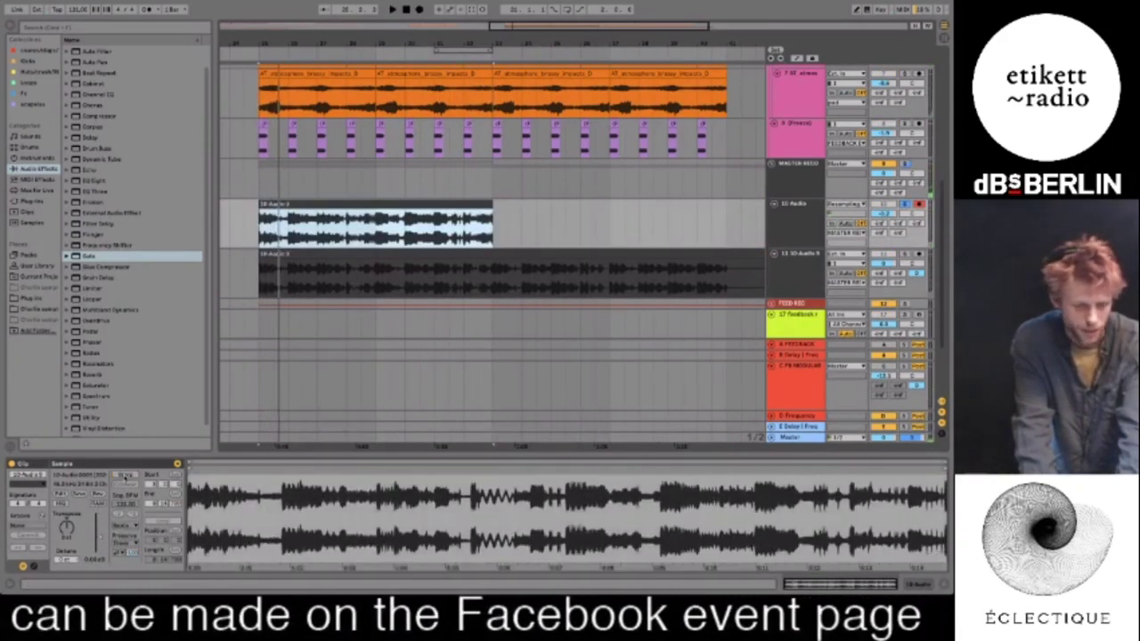
key(space)
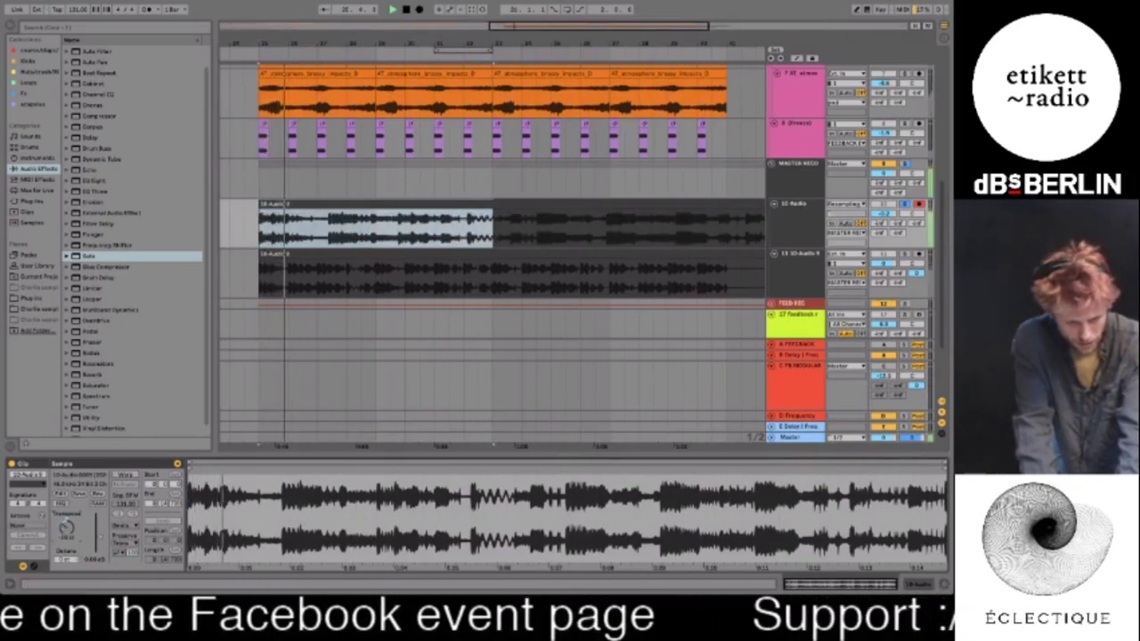
Play the 10-Audio recording from bar 25 and from a two-bar selection at bar 30, and reverse the recording
key(space)
key(space)
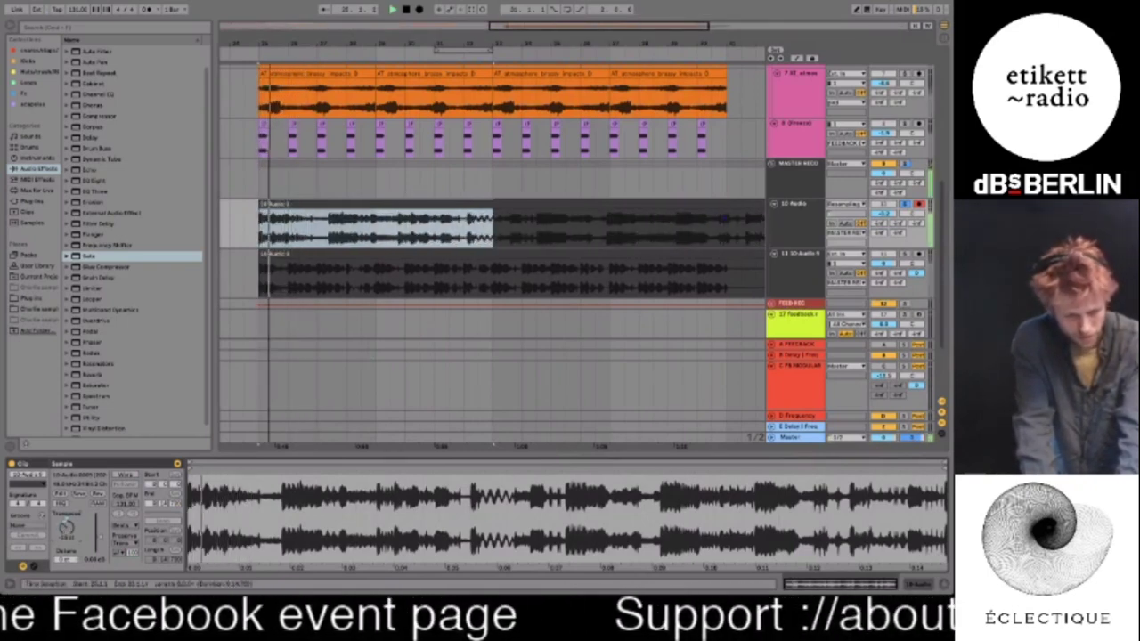
drag(331, 225, 463, 226)
key(space)
key(space)
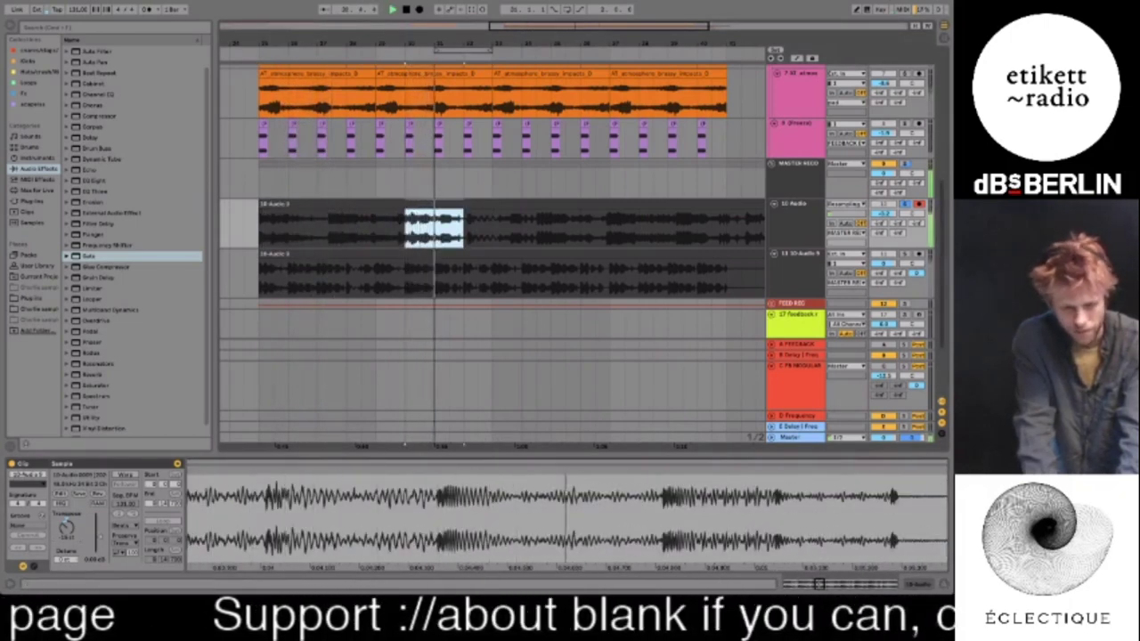
click(99, 495)
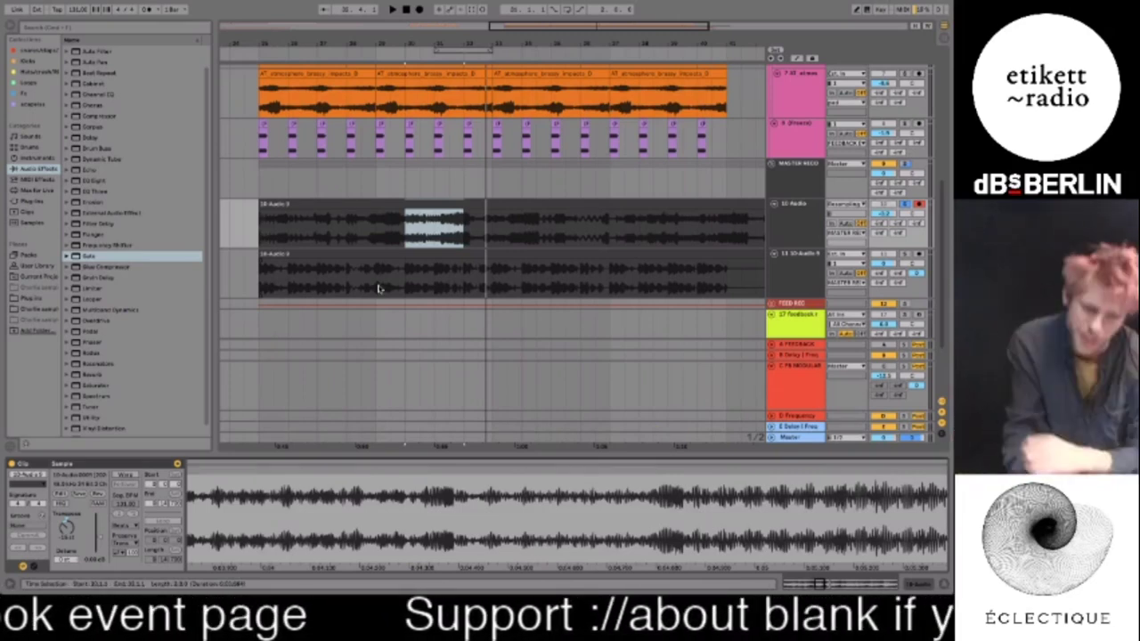
Delete the older recording from the audio track below 10 Audio and reset the transposition of the reversed 10-Audio clip
click(381, 204)
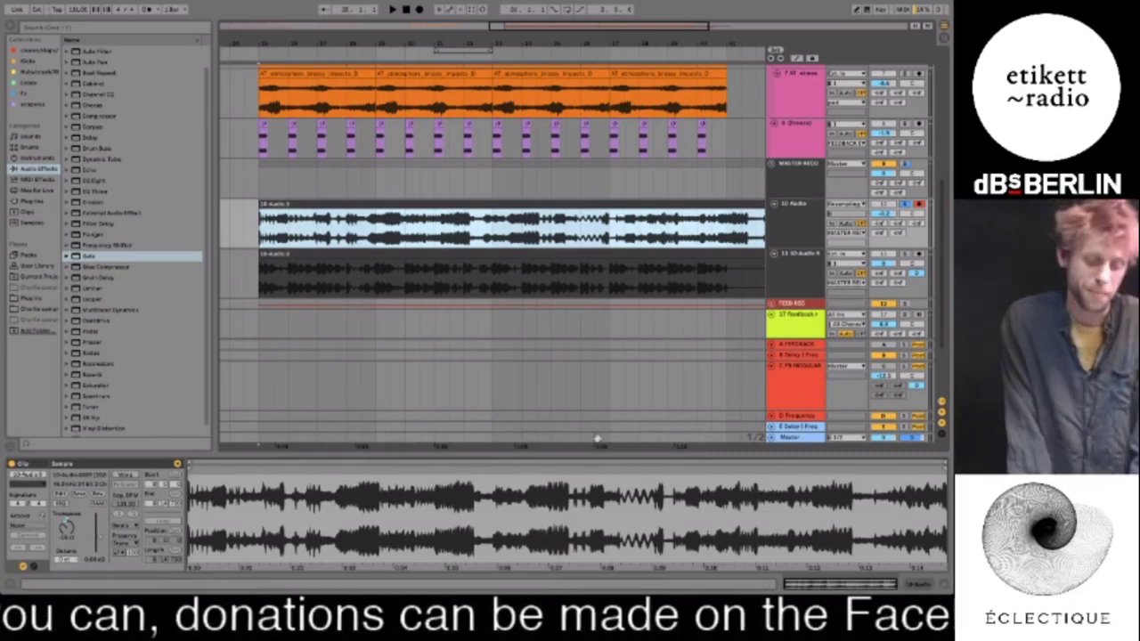
drag(588, 30, 588, 11)
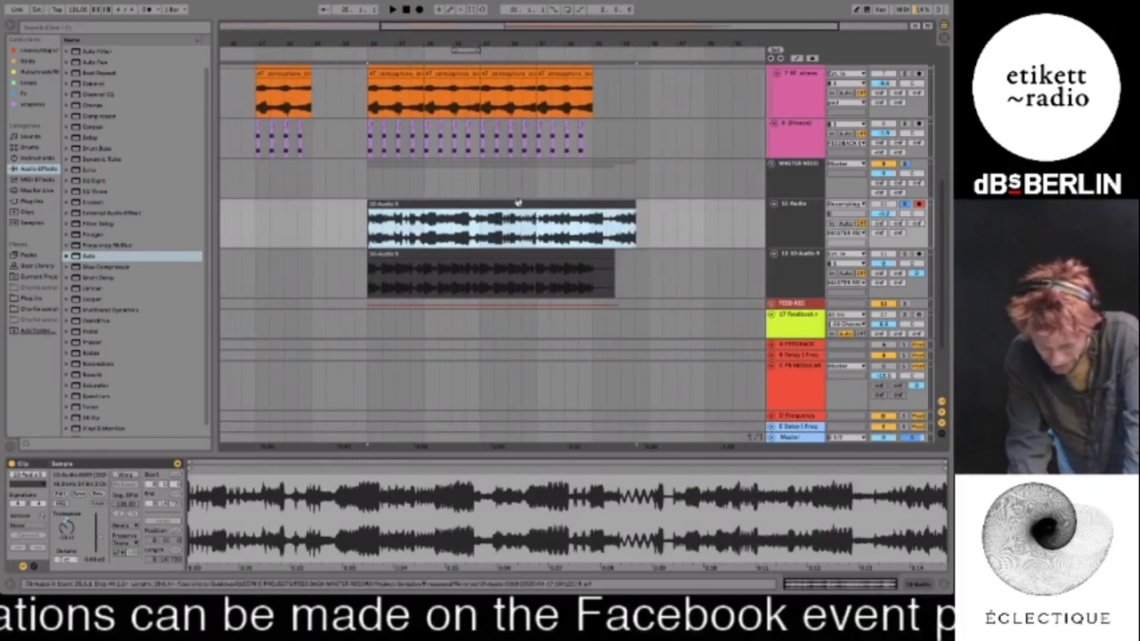
click(593, 258)
key(Delete)
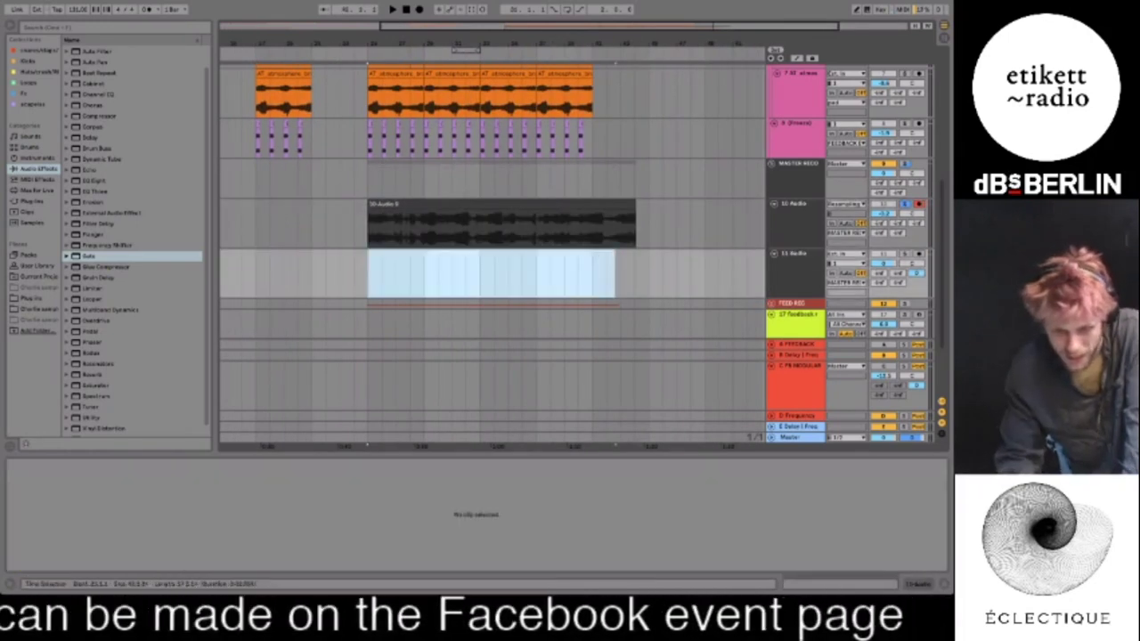
key(Up)
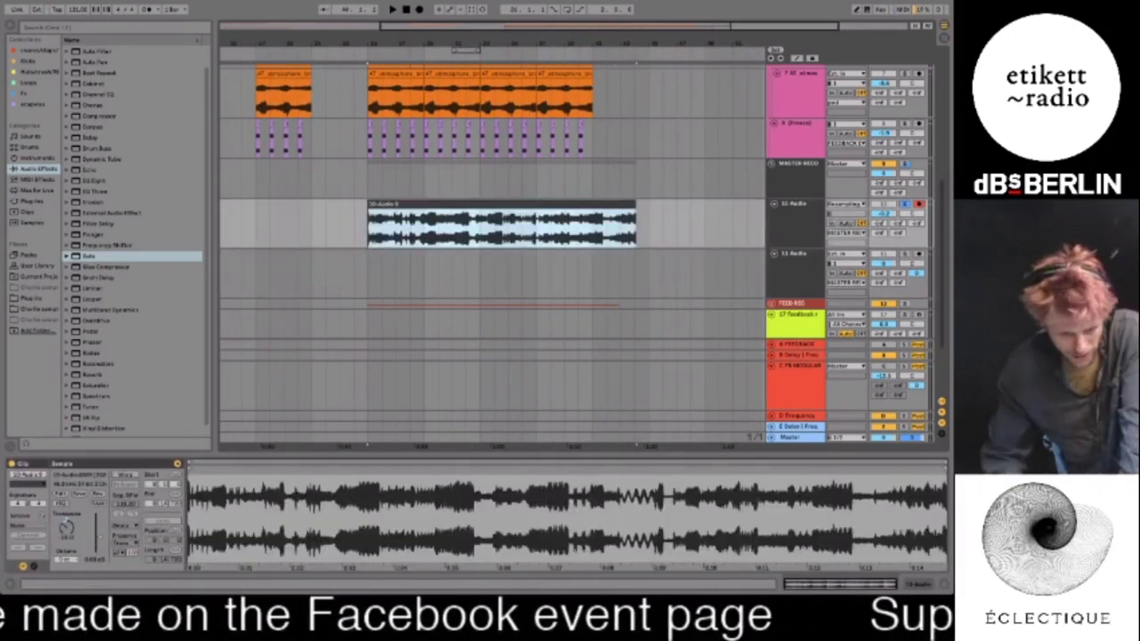
double_click(66, 526)
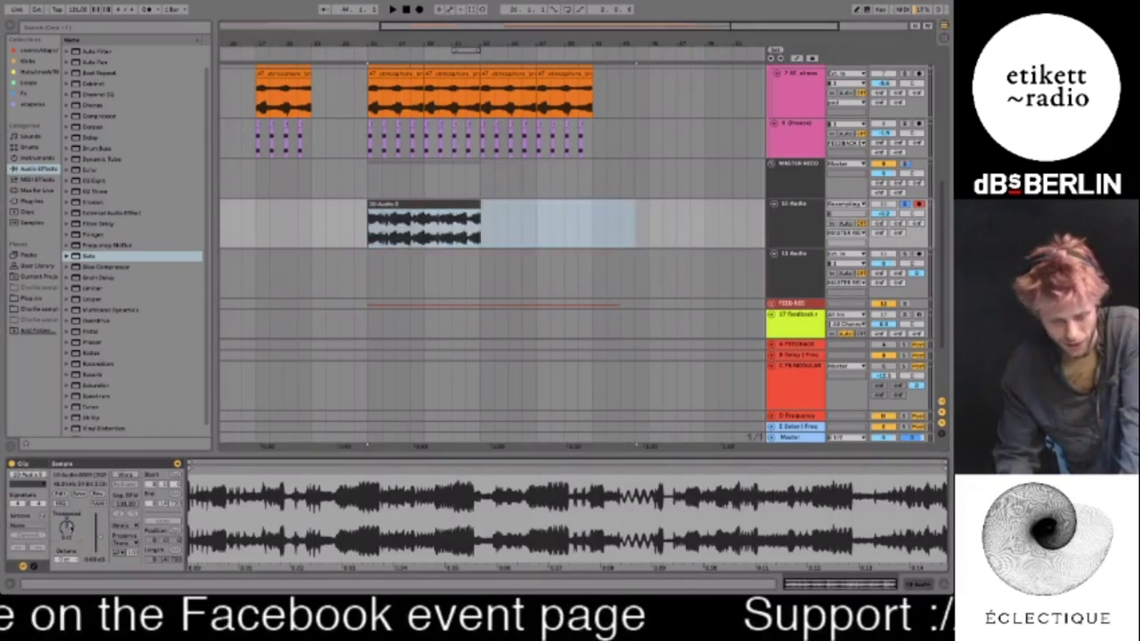
Try warping the reversed recording with a different segment tempo, undo the tempo changes and turn warping off again
click(127, 478)
click(132, 506)
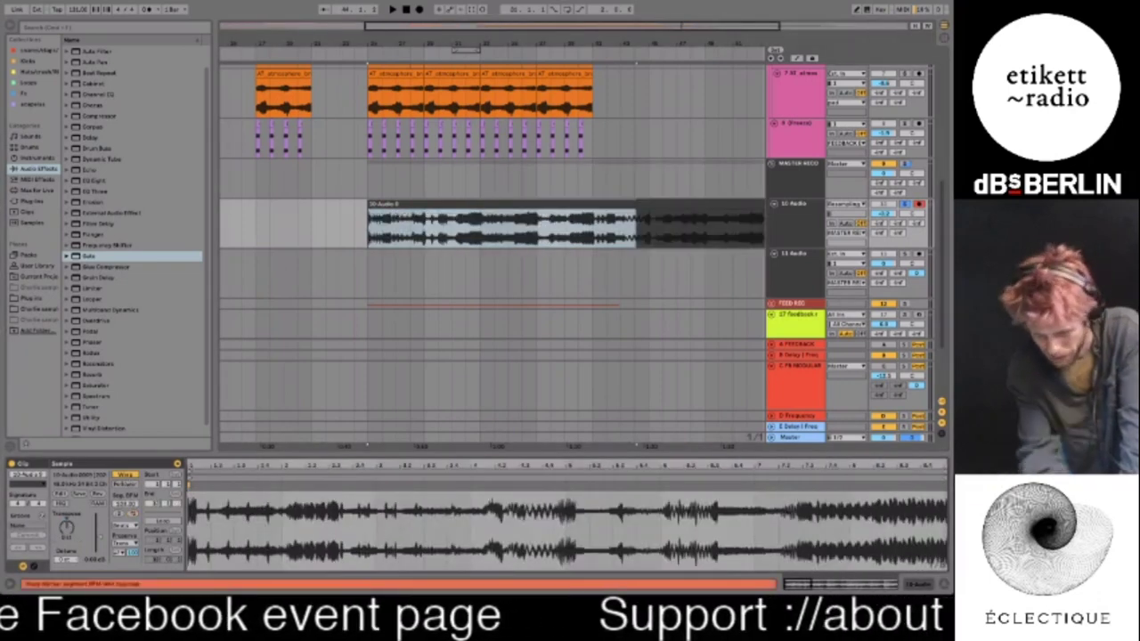
scroll(512, 395, right, 3)
scroll(551, 282, down, 2)
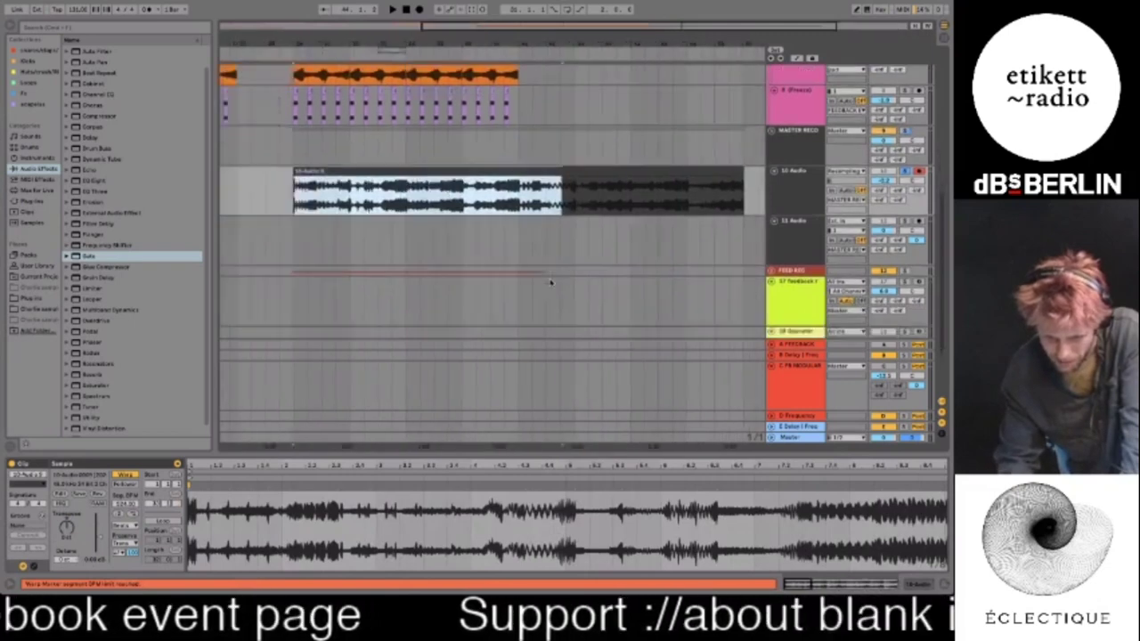
key(ctrl+z)
key(ctrl+z)
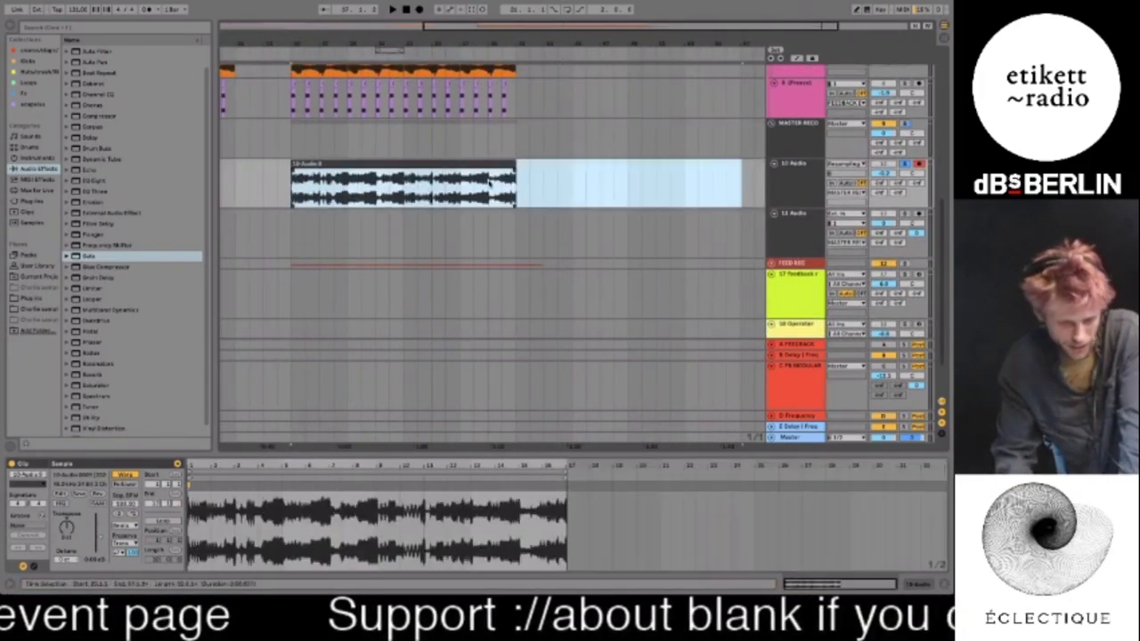
click(129, 475)
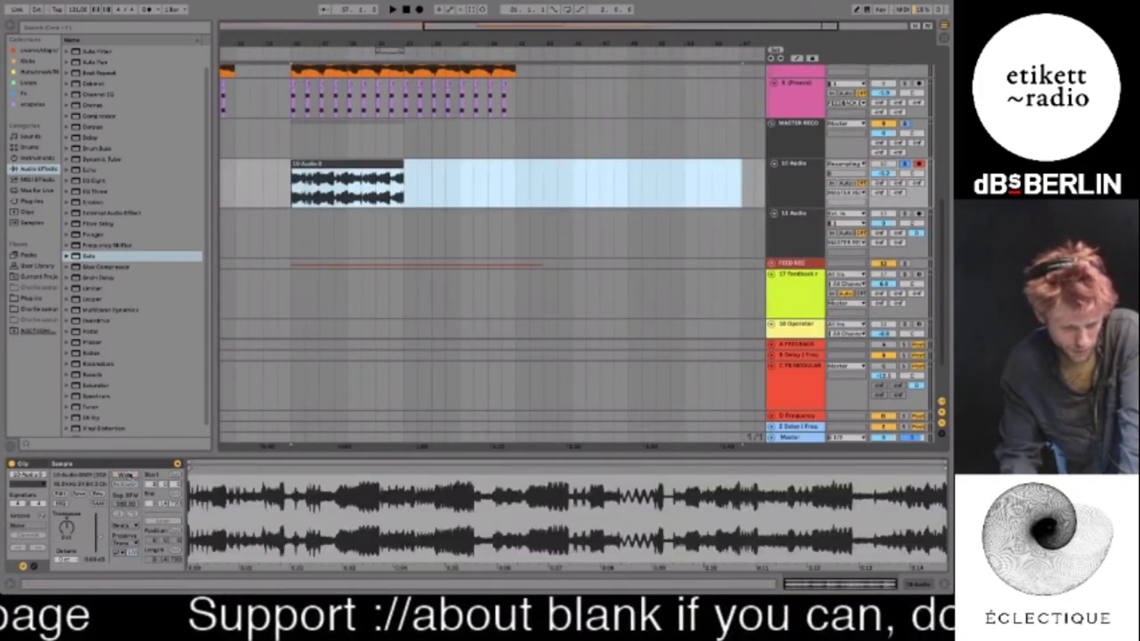
Try to consolidate the reversed recording at a much lower transposition, cancel the rendering and reset the clip's transposition
click(127, 475)
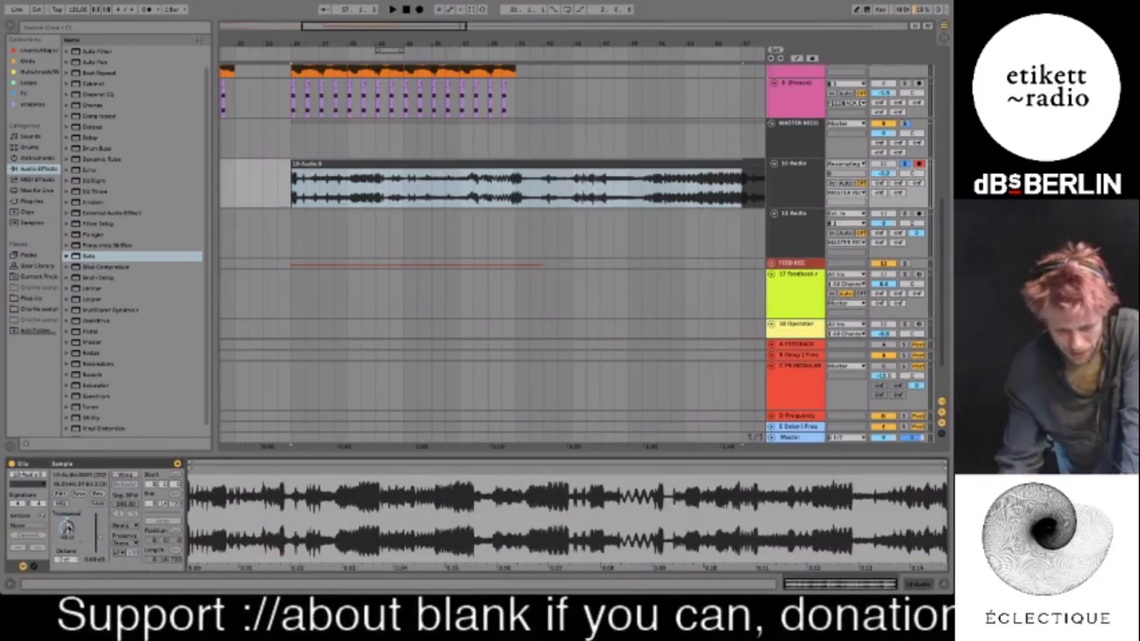
click(471, 161)
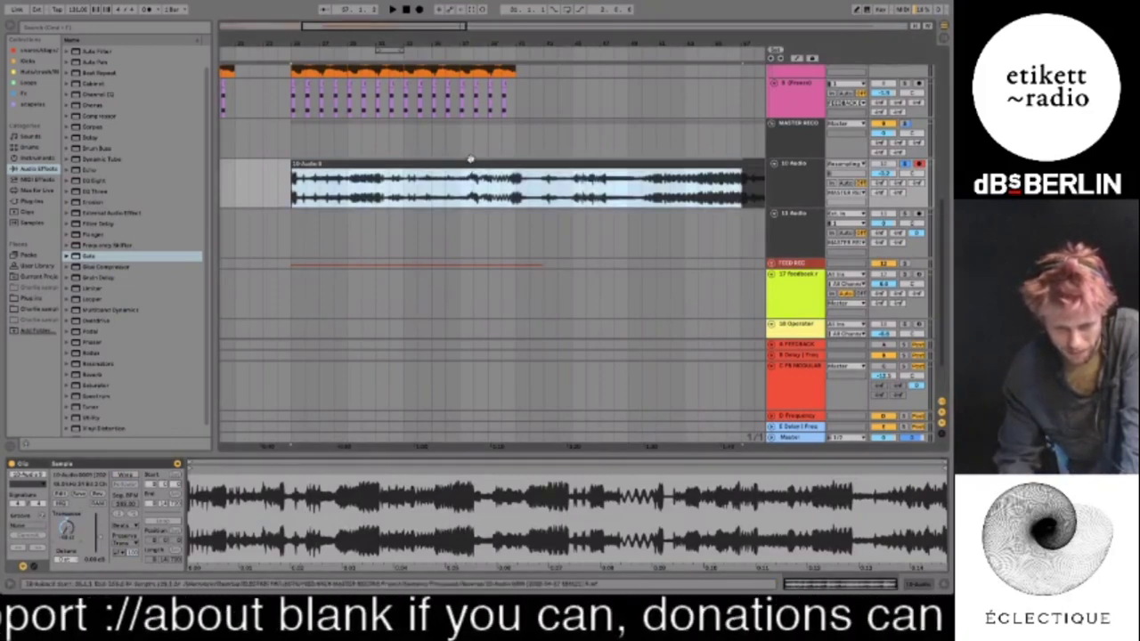
key(super+j)
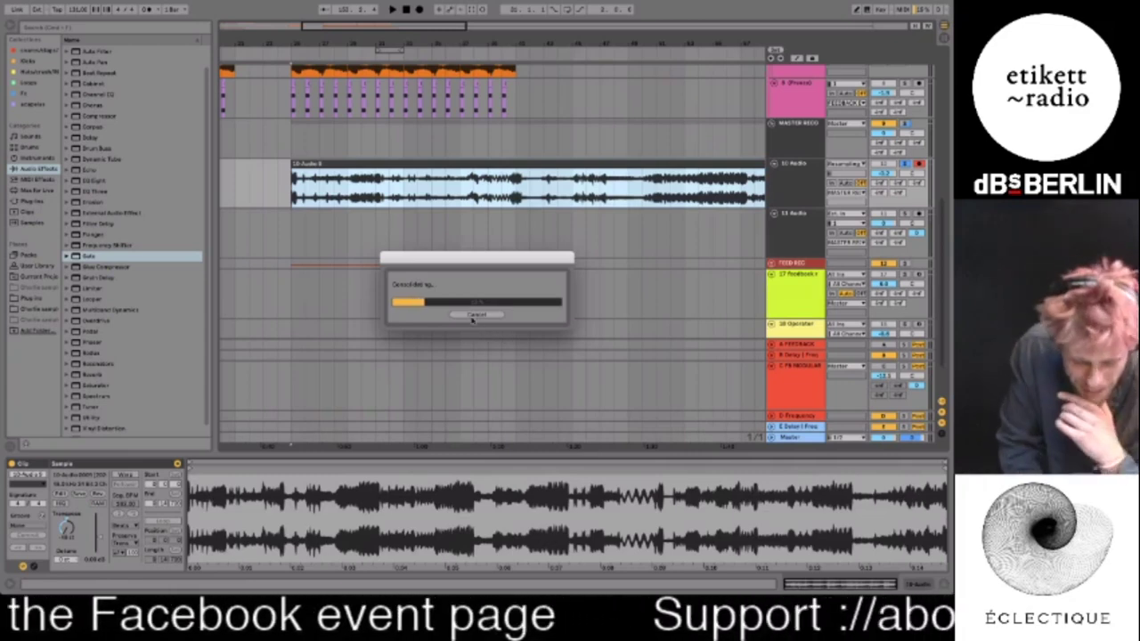
click(475, 316)
click(446, 171)
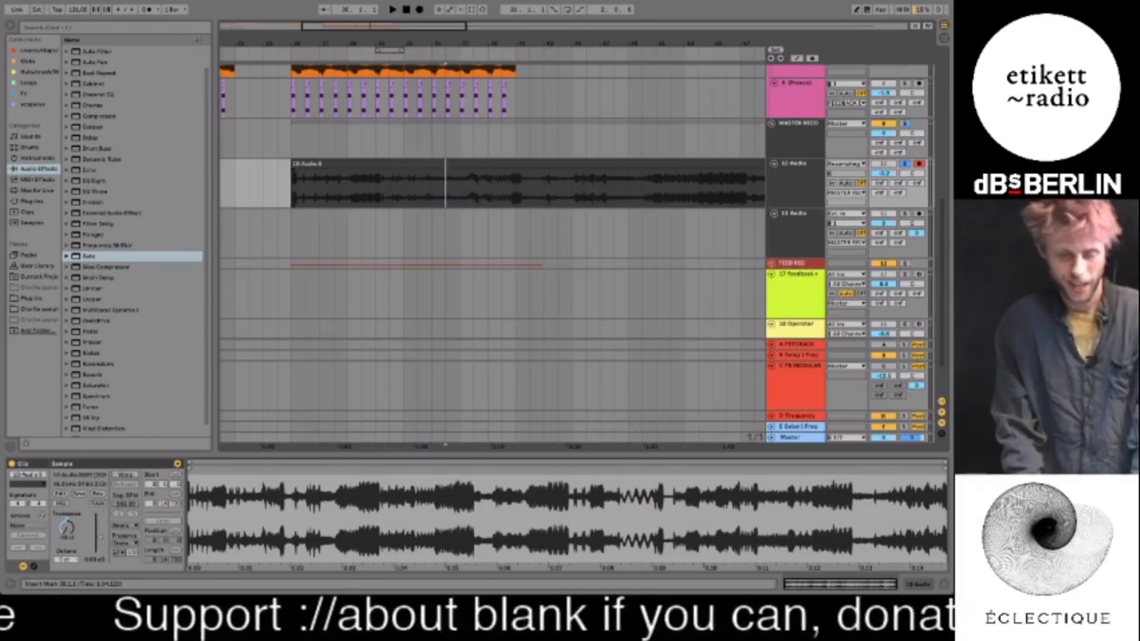
drag(293, 198, 317, 192)
click(335, 162)
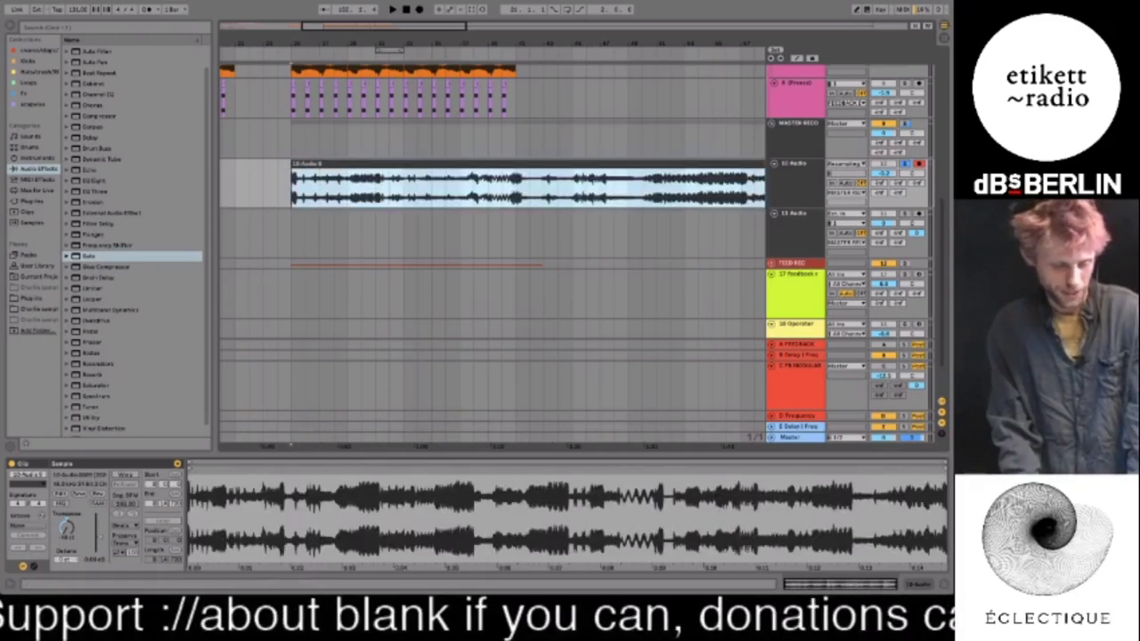
mouse_move(66, 527)
mouse_down()
mouse_move(66, 473)
mouse_move(66, 506)
mouse_up()
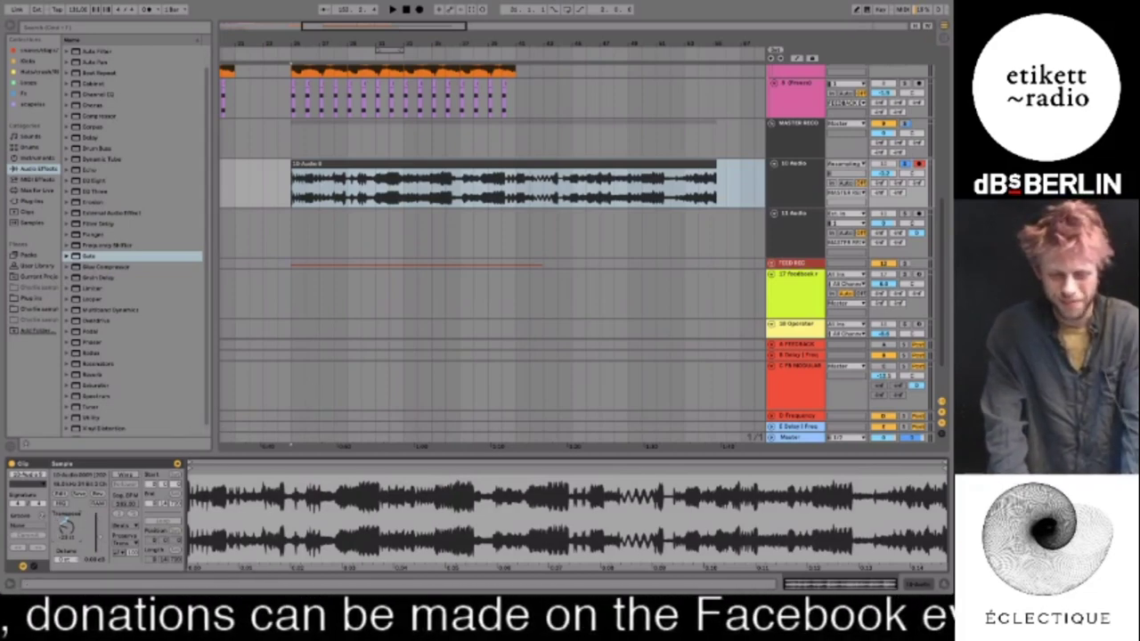
click(391, 165)
click(400, 165)
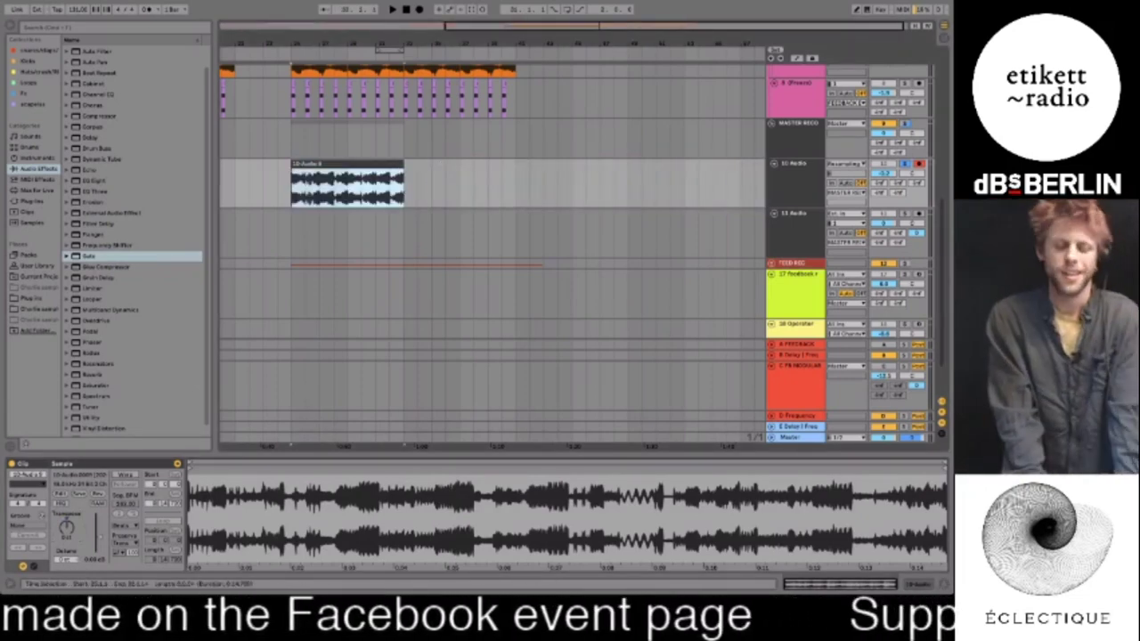
Delete the empty audio track below 10 Audio and select the reversed recording
click(812, 223)
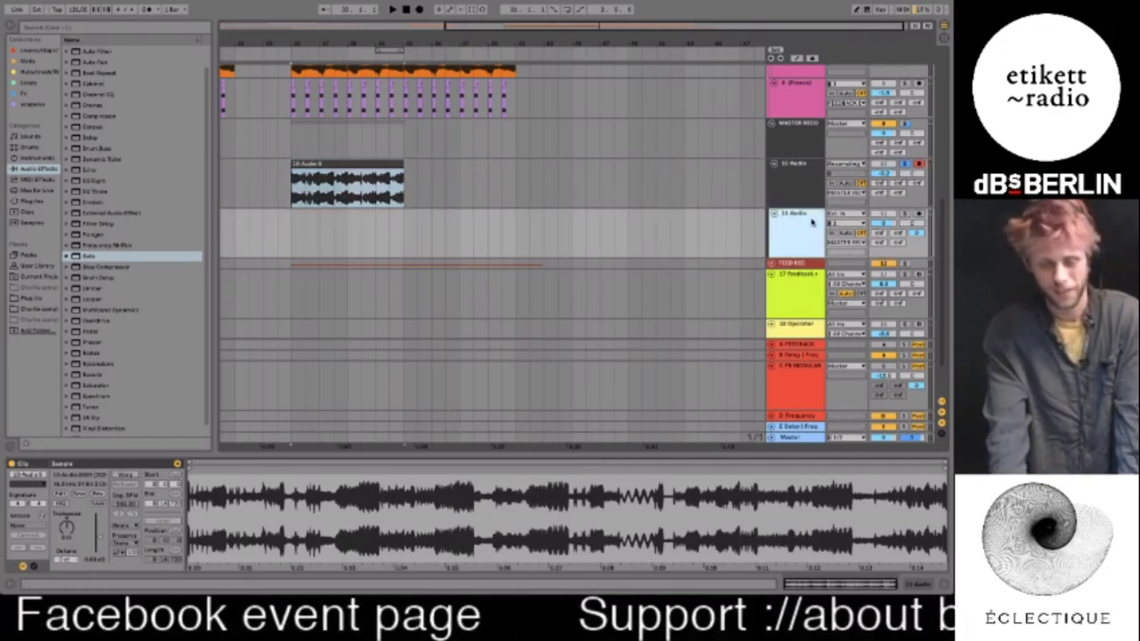
key(Delete)
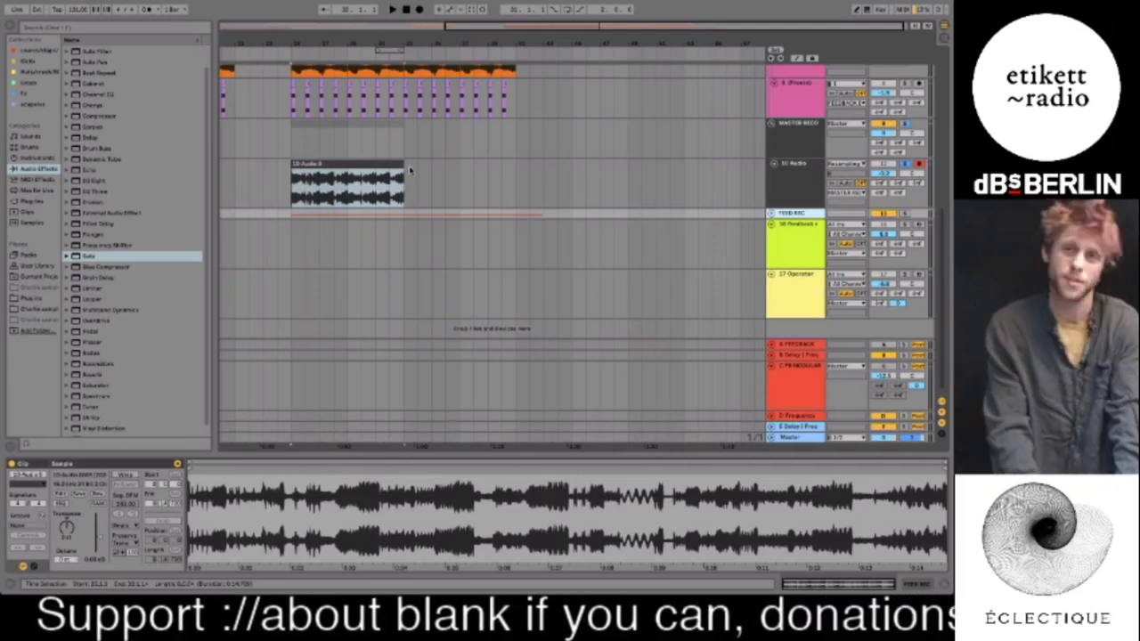
scroll(392, 133, up, 3)
scroll(393, 134, down, 3)
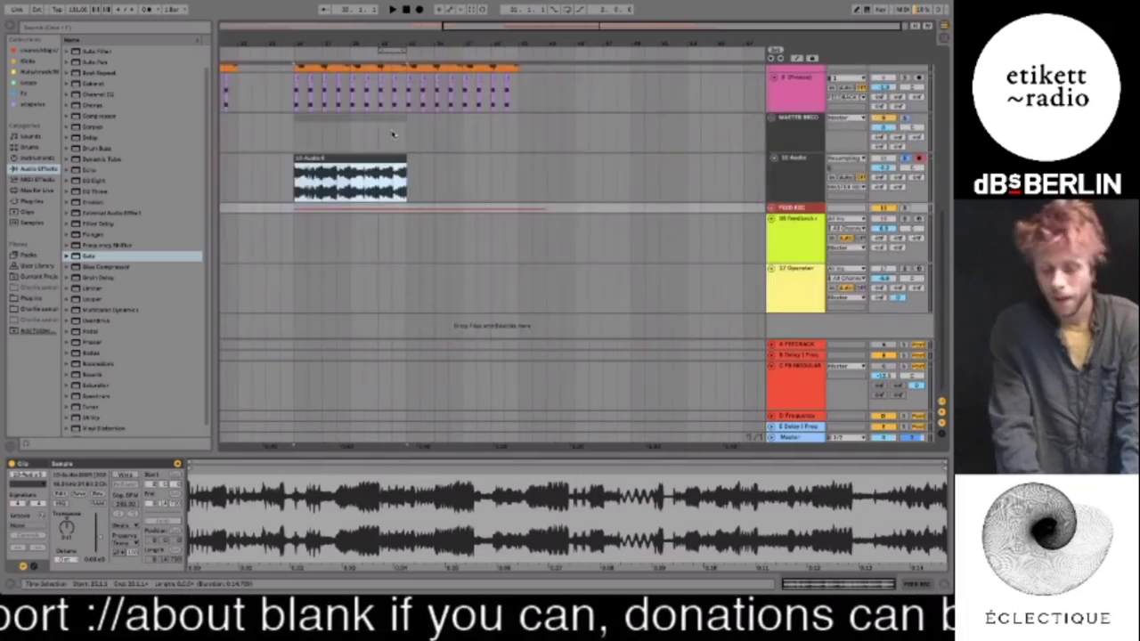
click(383, 171)
click(368, 161)
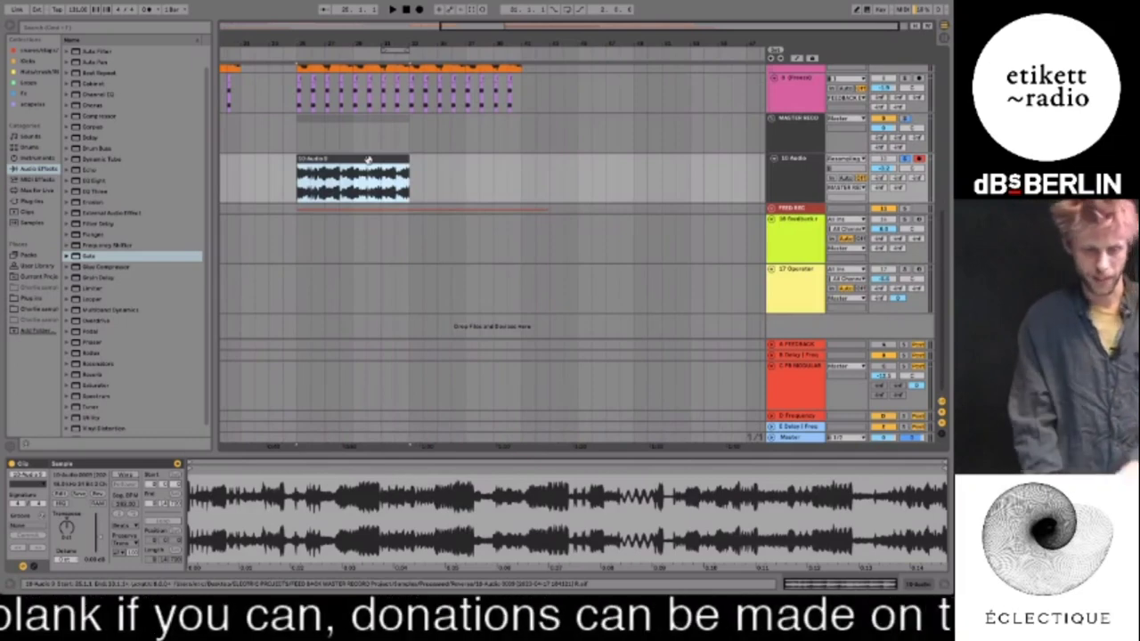
Load a Simpler instrument on a new track, place the reversed 10-Audio recording in it as the sample and solo the track
click(40, 158)
click(32, 148)
click(37, 158)
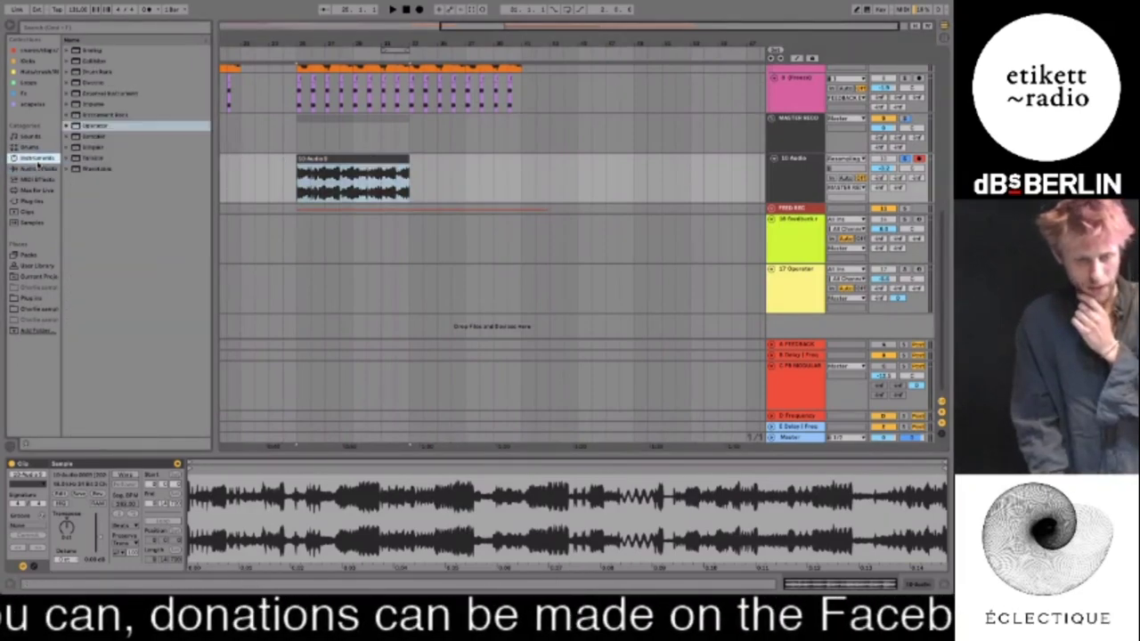
double_click(100, 150)
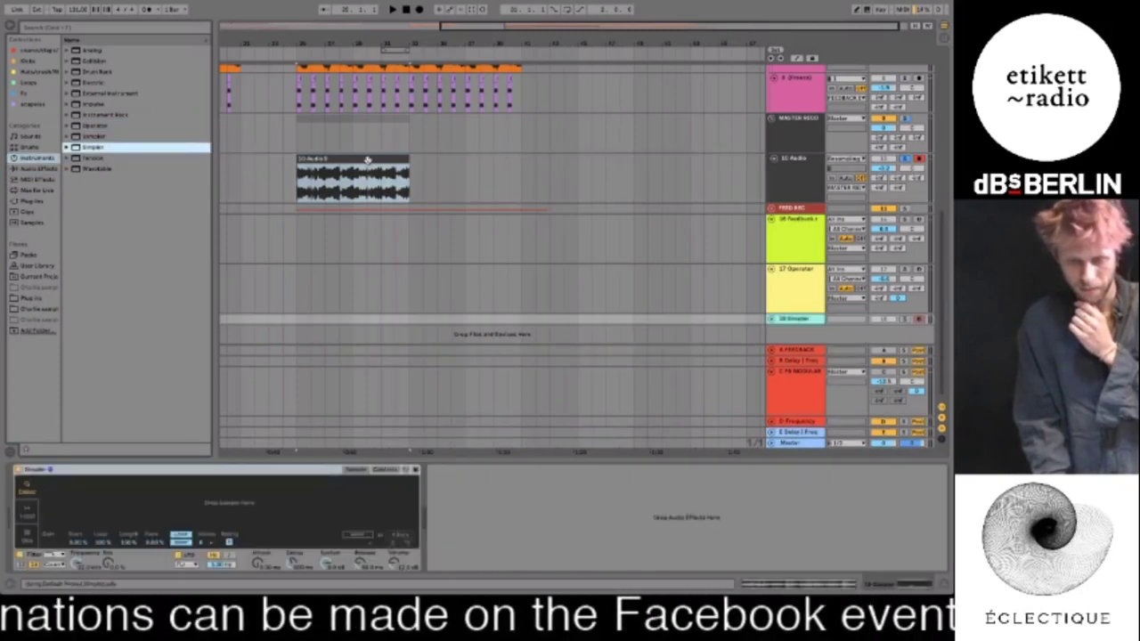
drag(367, 161, 305, 504)
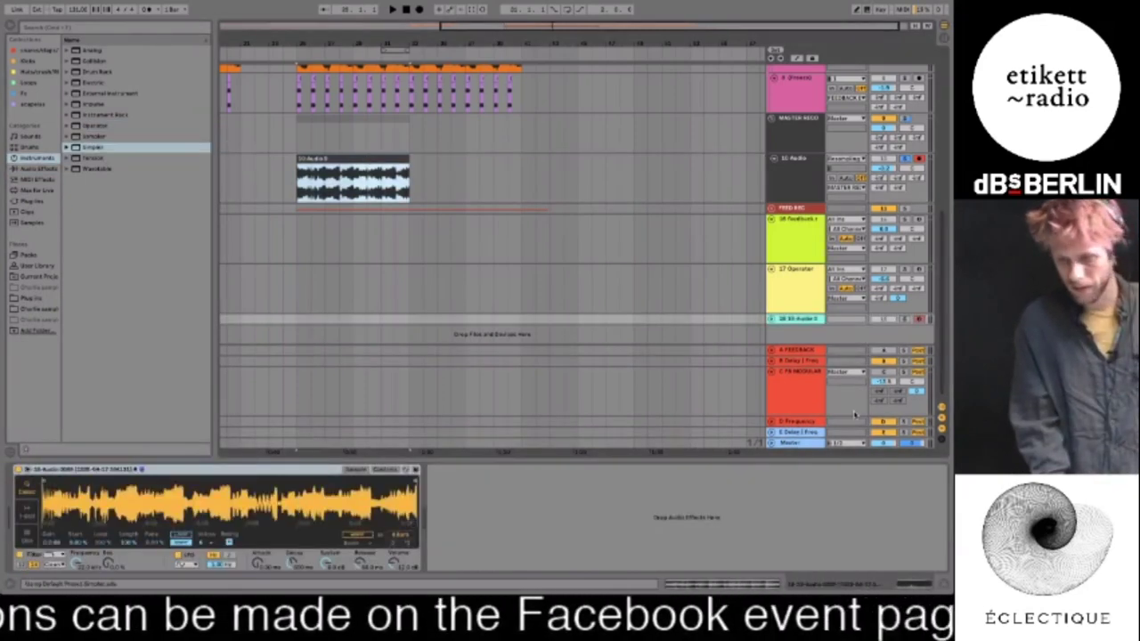
click(905, 319)
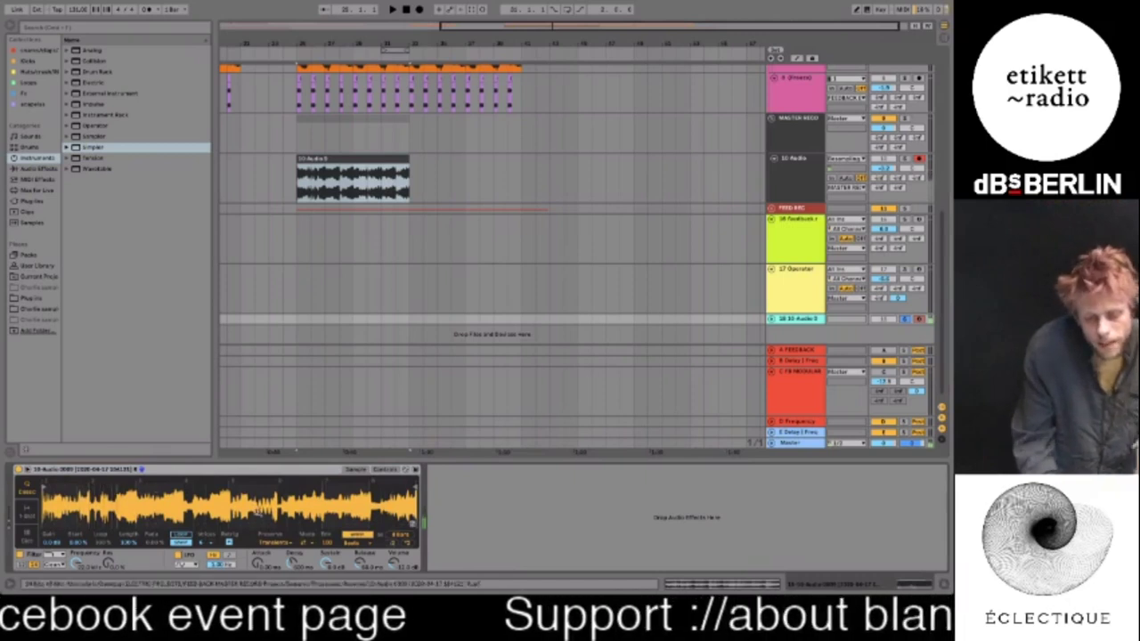
Turn on looping in Simpler and shorten the played region to a tiny section at the start of the sample
click(181, 535)
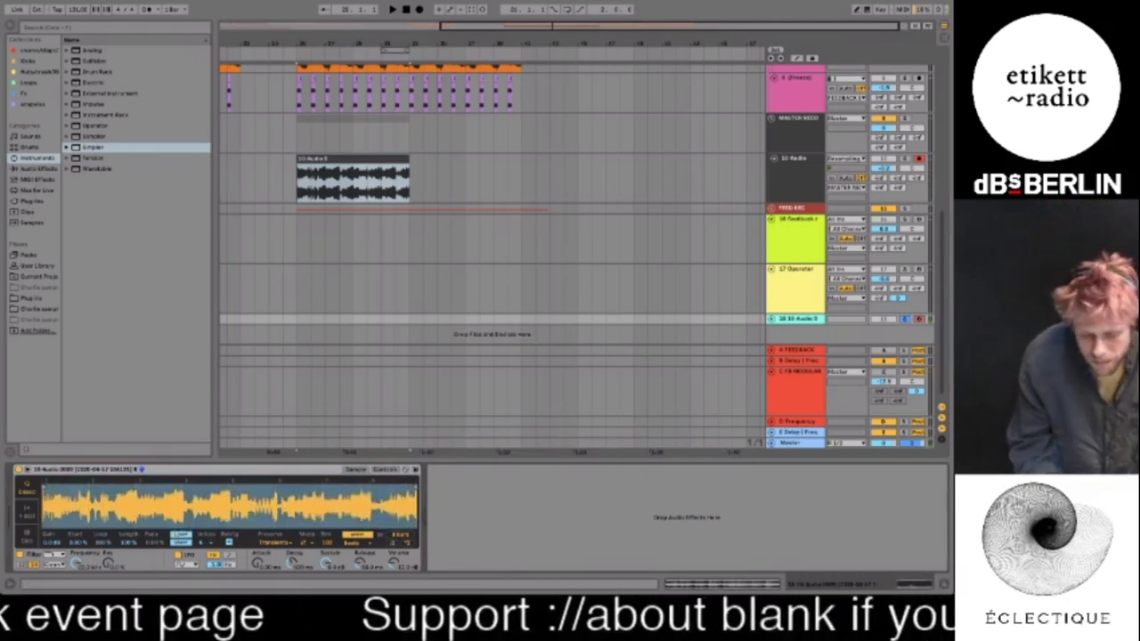
drag(415, 489, 45, 499)
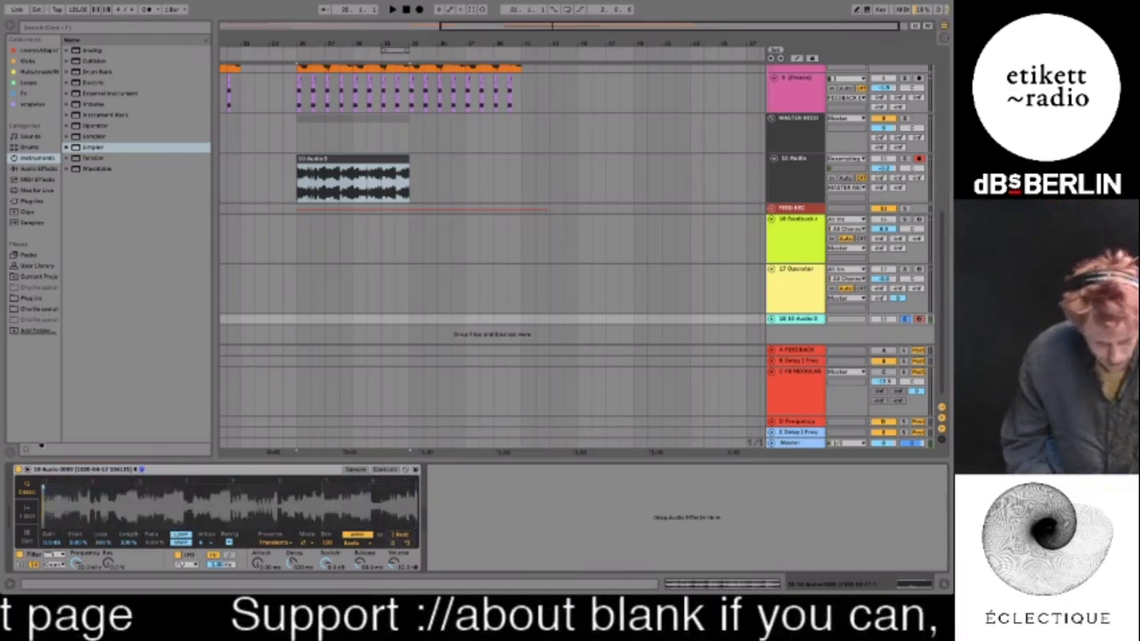
drag(119, 498, 119, 521)
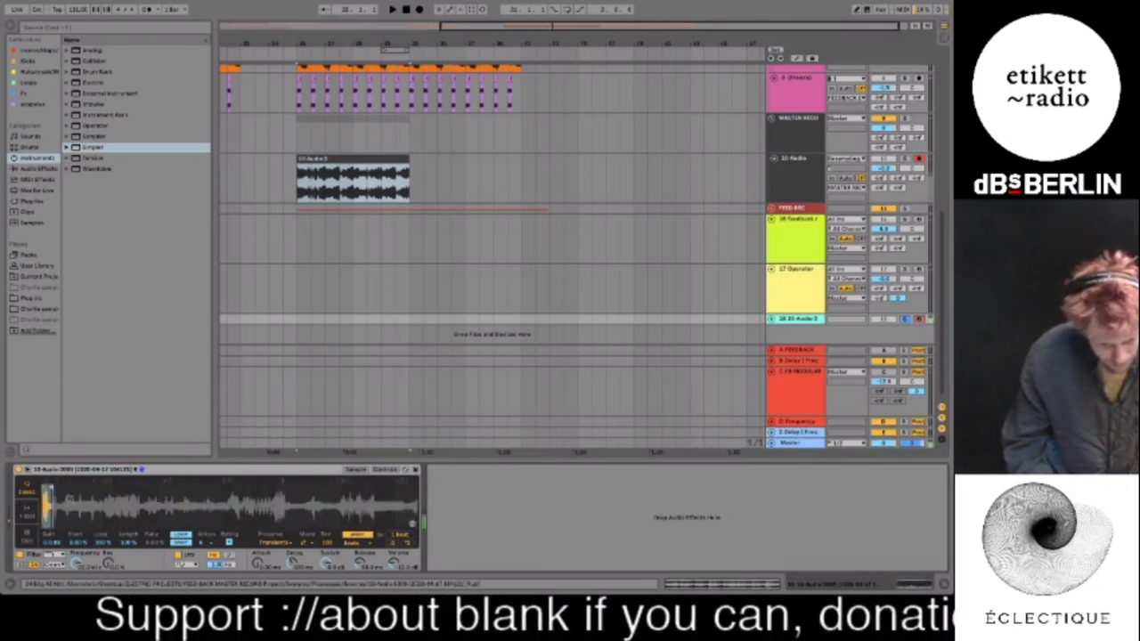
drag(50, 488, 40, 487)
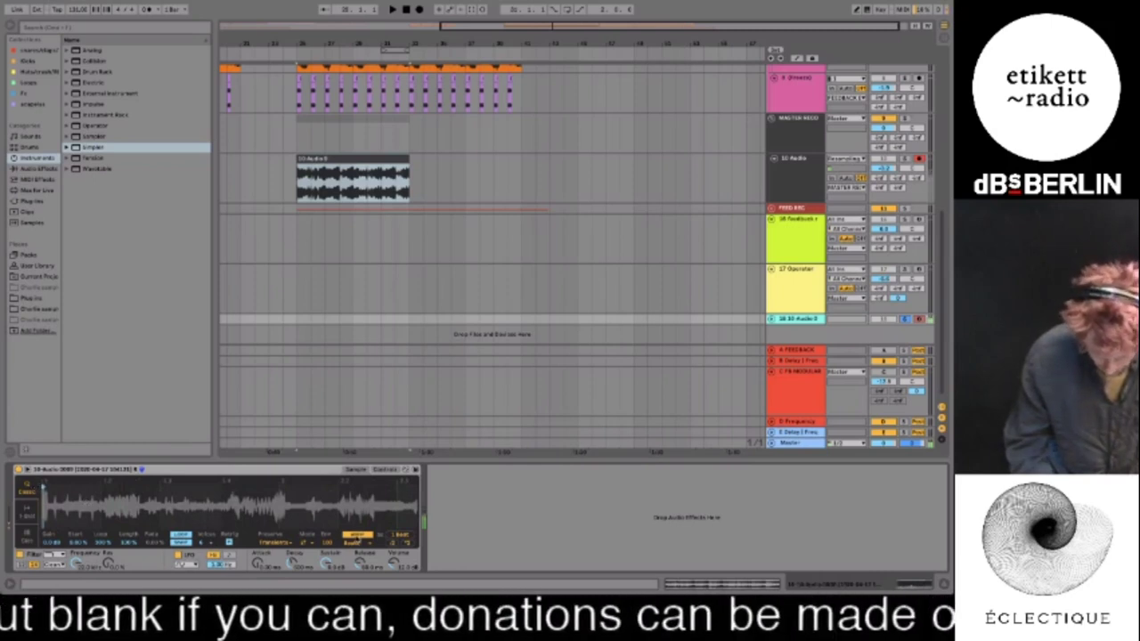
Keep warping on for the Simpler sample and set its warp mode to Complex
click(357, 536)
click(358, 535)
click(358, 543)
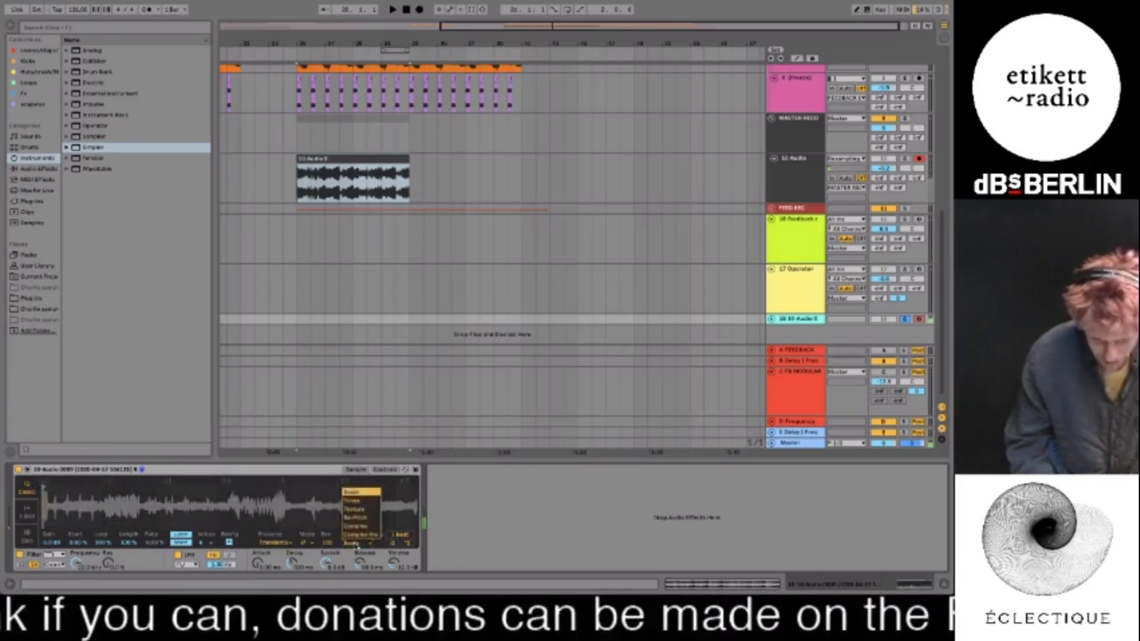
click(357, 528)
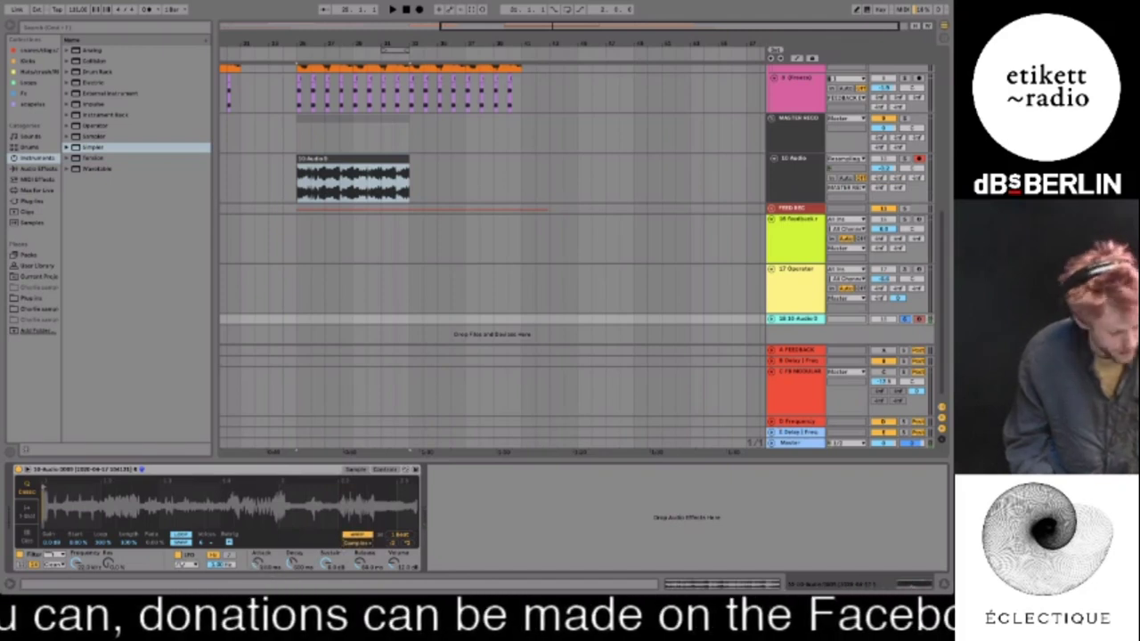
Lengthen the release of Simpler's envelope and examine the short looped section at the start of the sample
drag(361, 563, 361, 534)
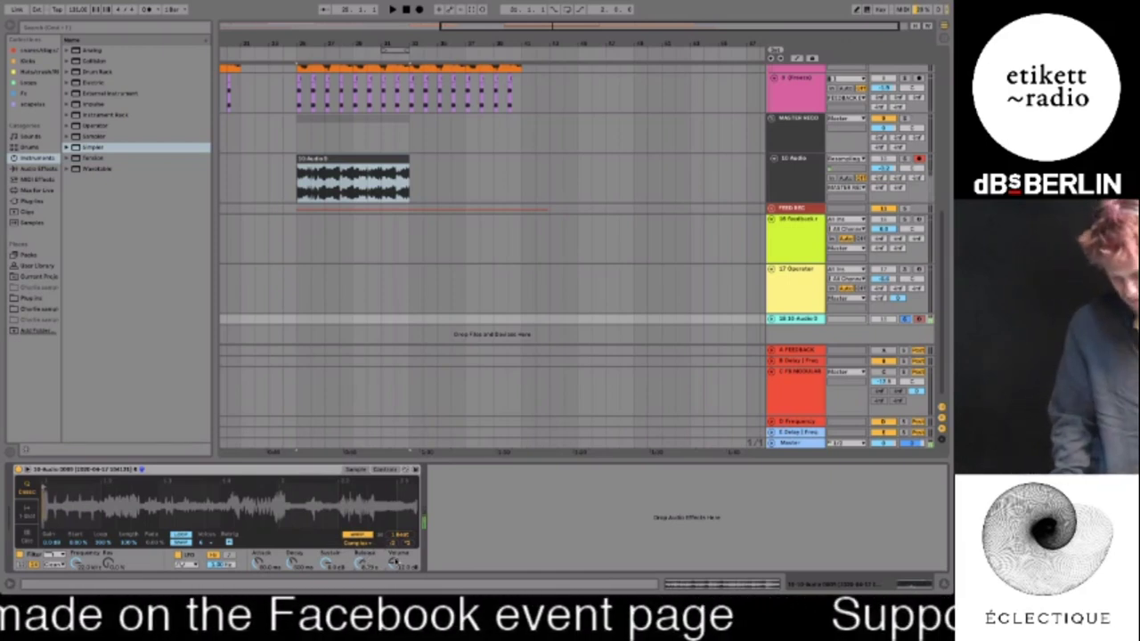
drag(341, 522, 340, 490)
drag(54, 506, 55, 545)
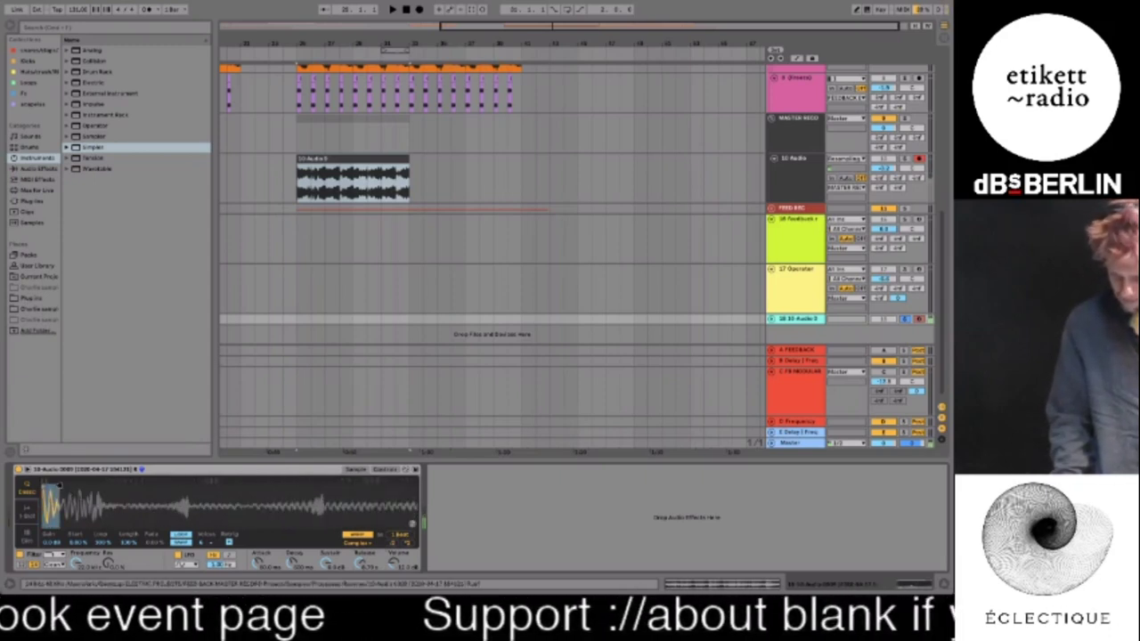
Shorten the looped region at the start of the Simpler sample even further
drag(60, 486, 45, 484)
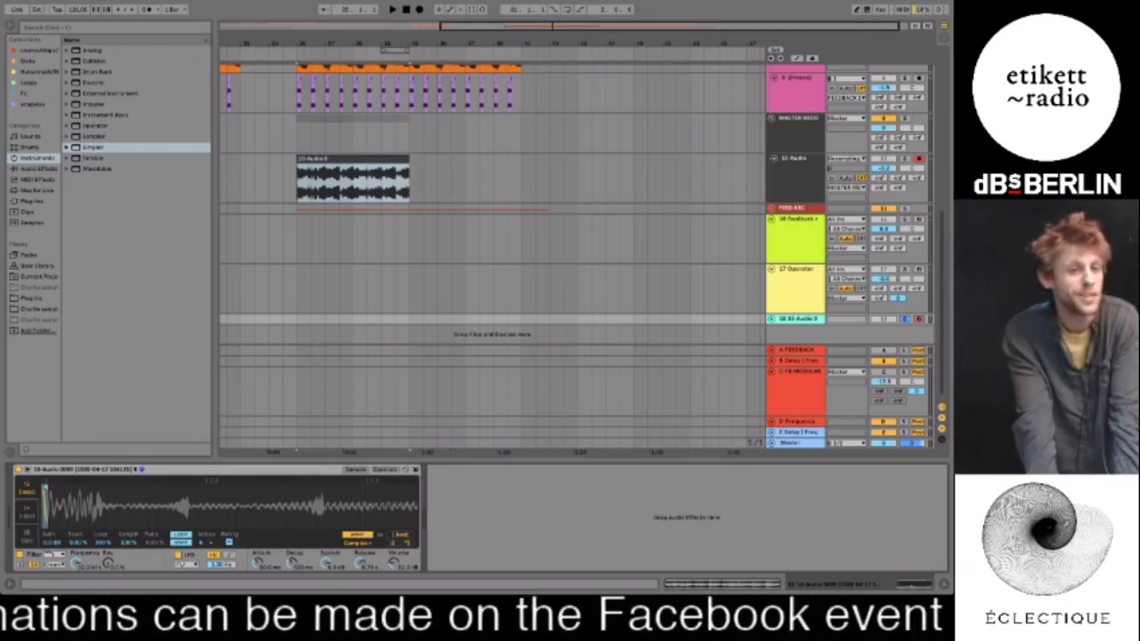
click(319, 220)
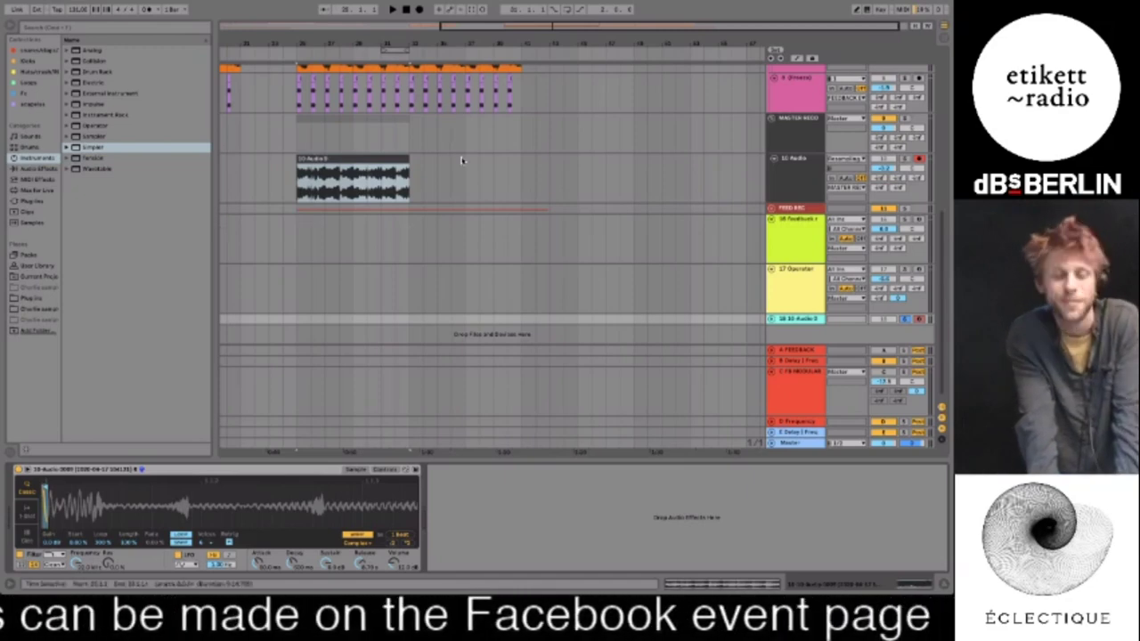
Examine the arrangement's clips from the feedback group at its start to the resampled 10-Audio recording and the instrument tracks below
scroll(462, 160, up, 2)
scroll(461, 161, up, 4)
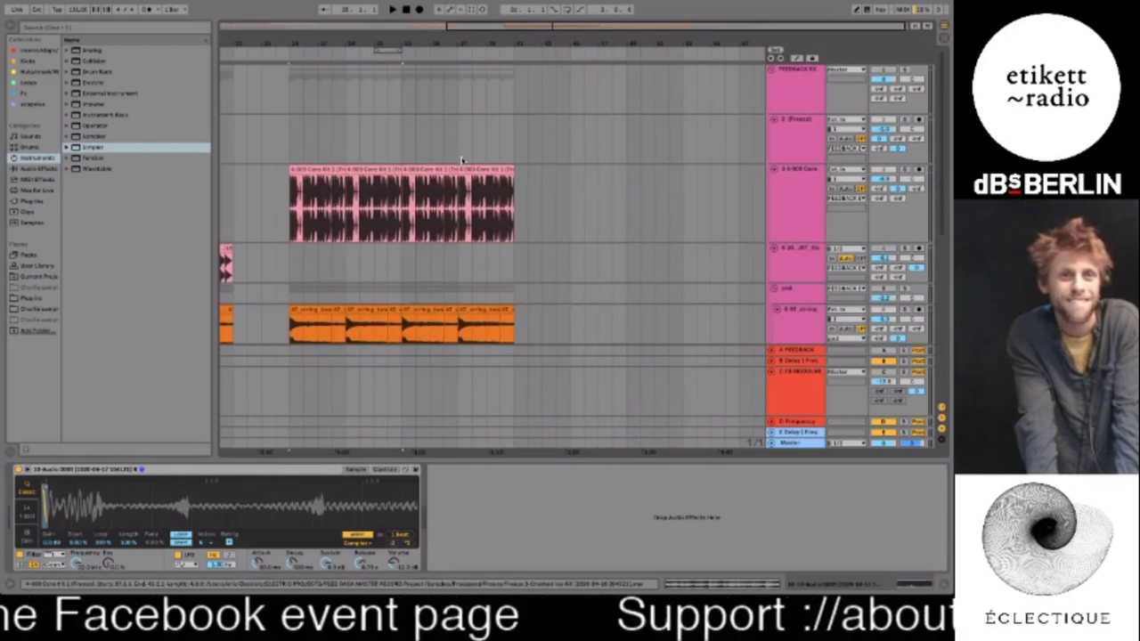
click(461, 161)
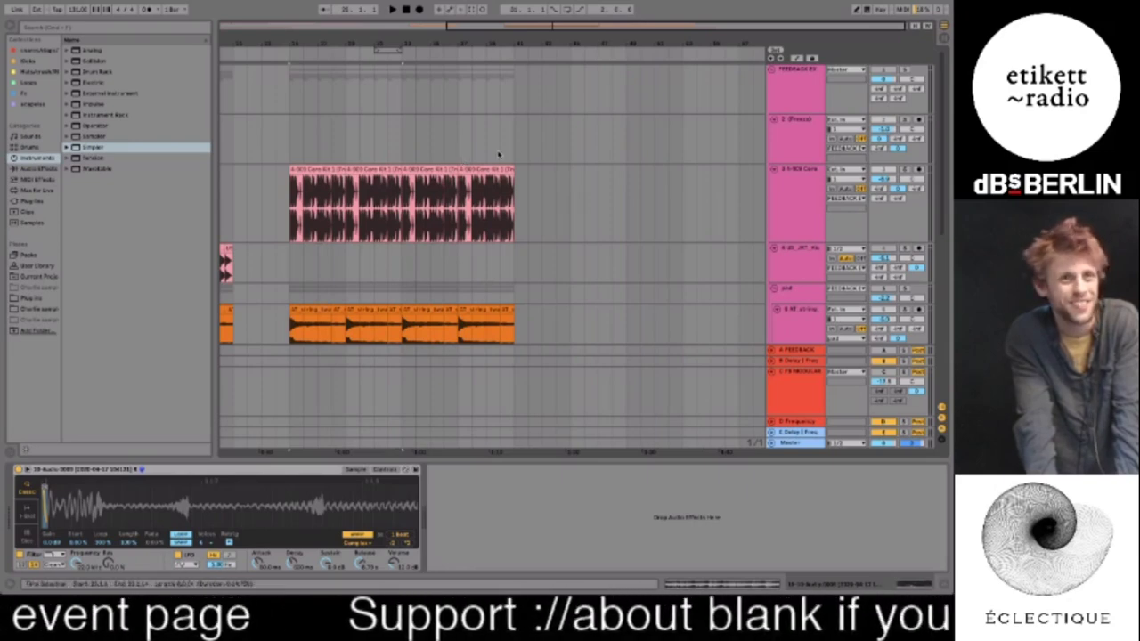
scroll(499, 155, down, 5)
scroll(499, 155, up, 1)
click(374, 193)
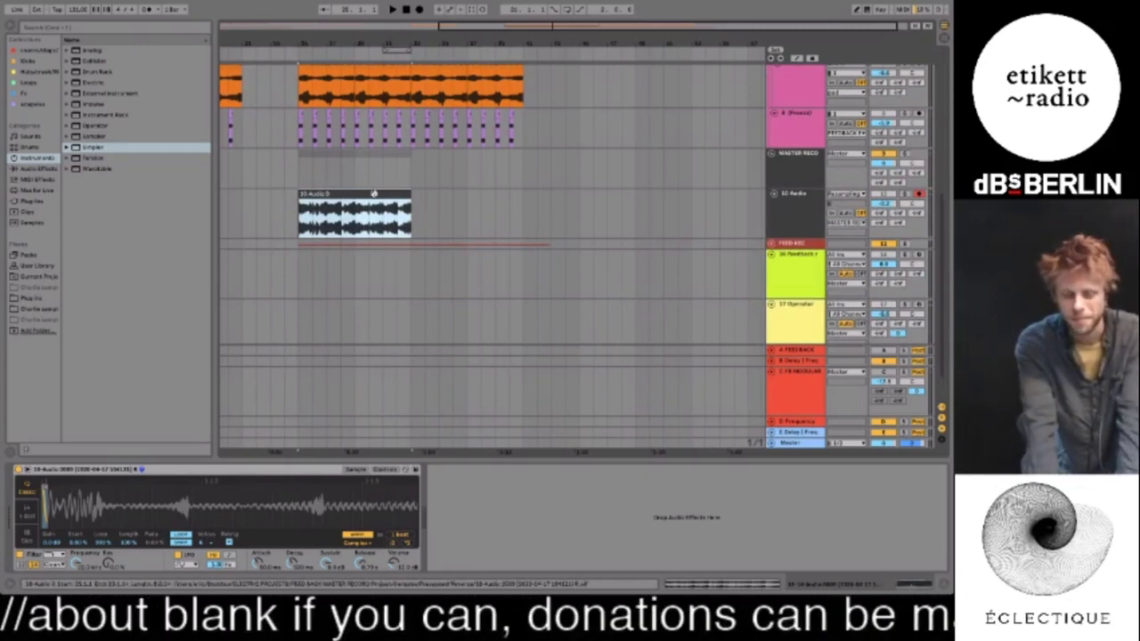
scroll(374, 194, up, 3)
scroll(374, 193, left, 5)
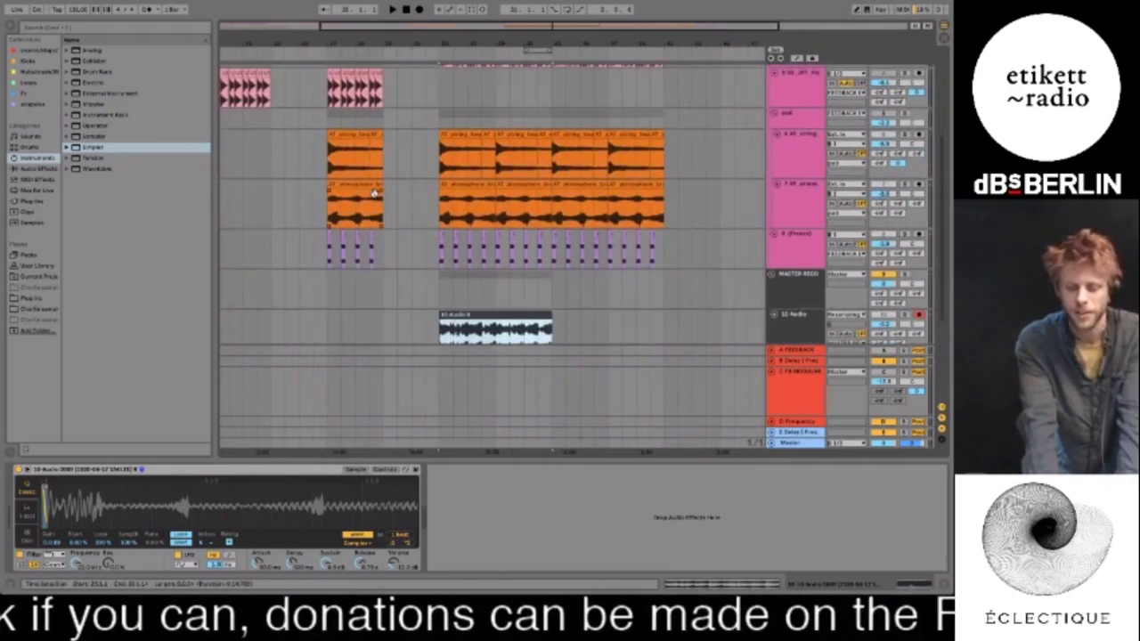
scroll(374, 192, down, 1)
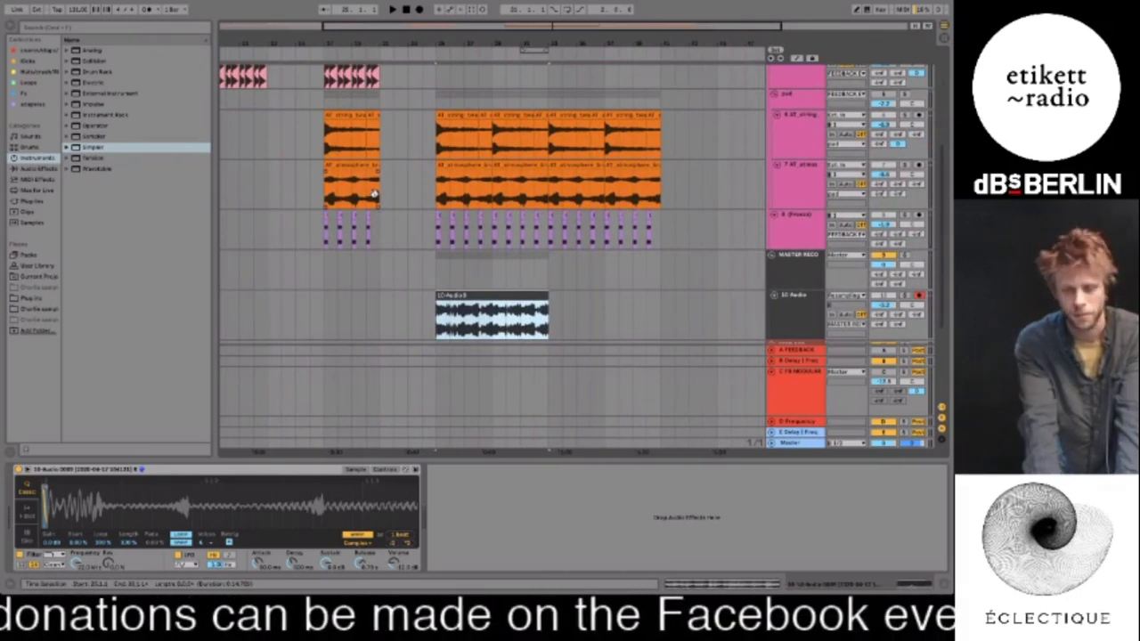
scroll(549, 155, up, 3)
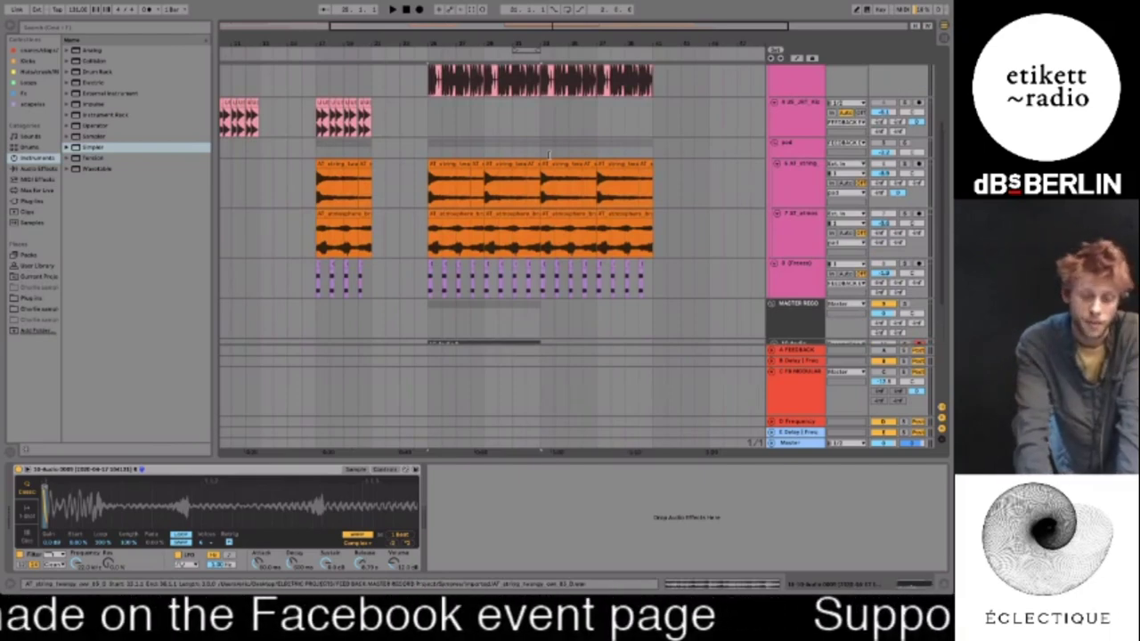
scroll(550, 156, up, 4)
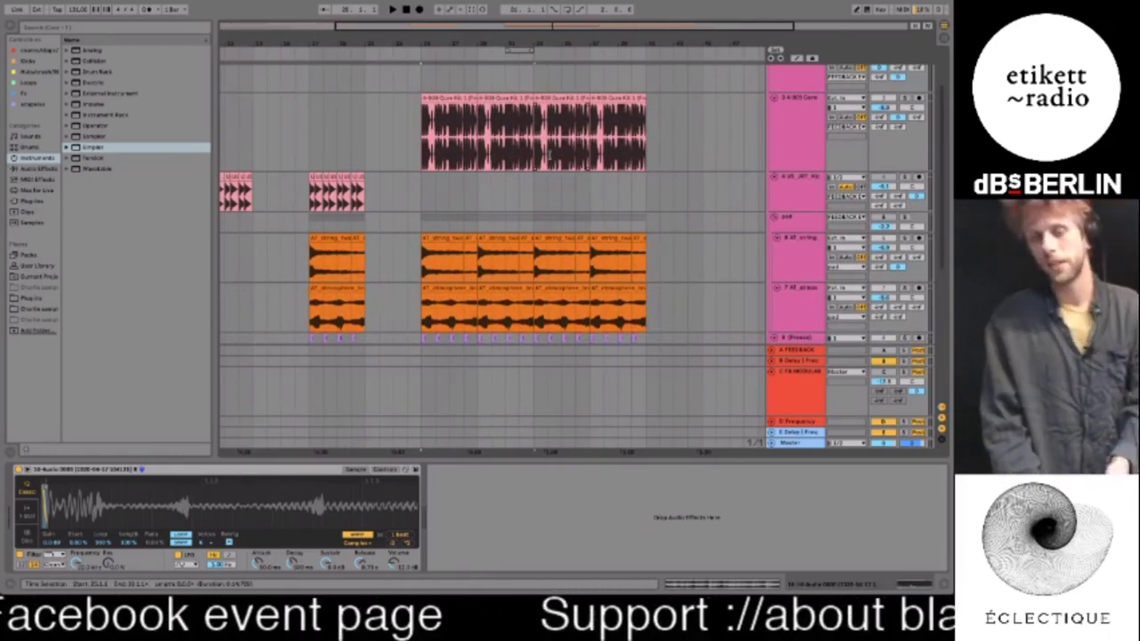
scroll(414, 139, up, 4)
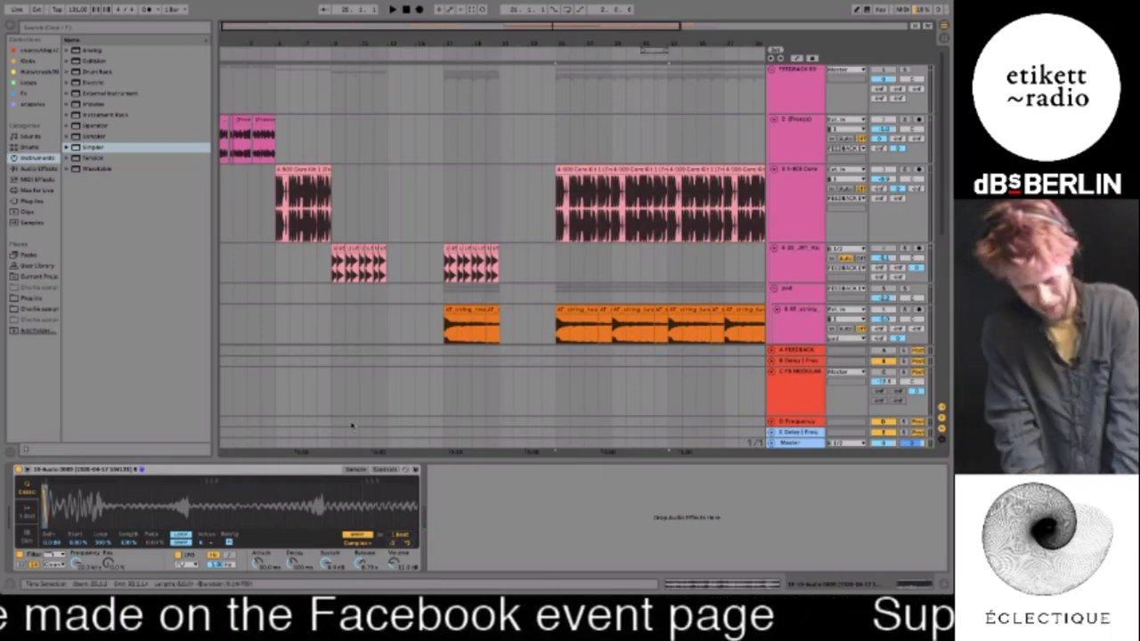
scroll(430, 258, down, 5)
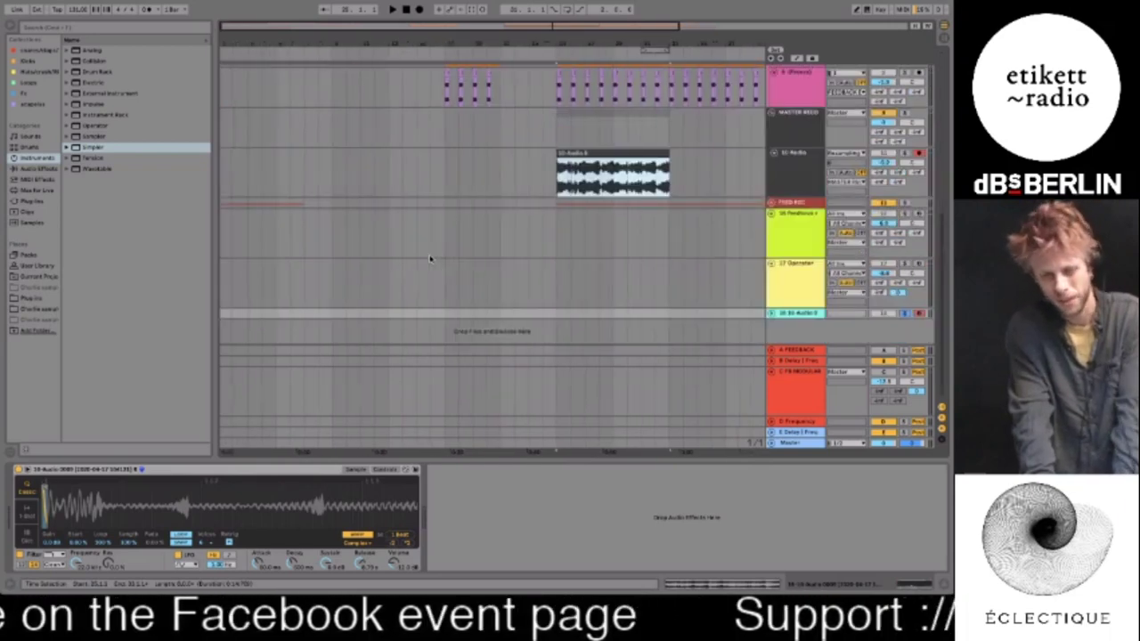
scroll(430, 259, up, 5)
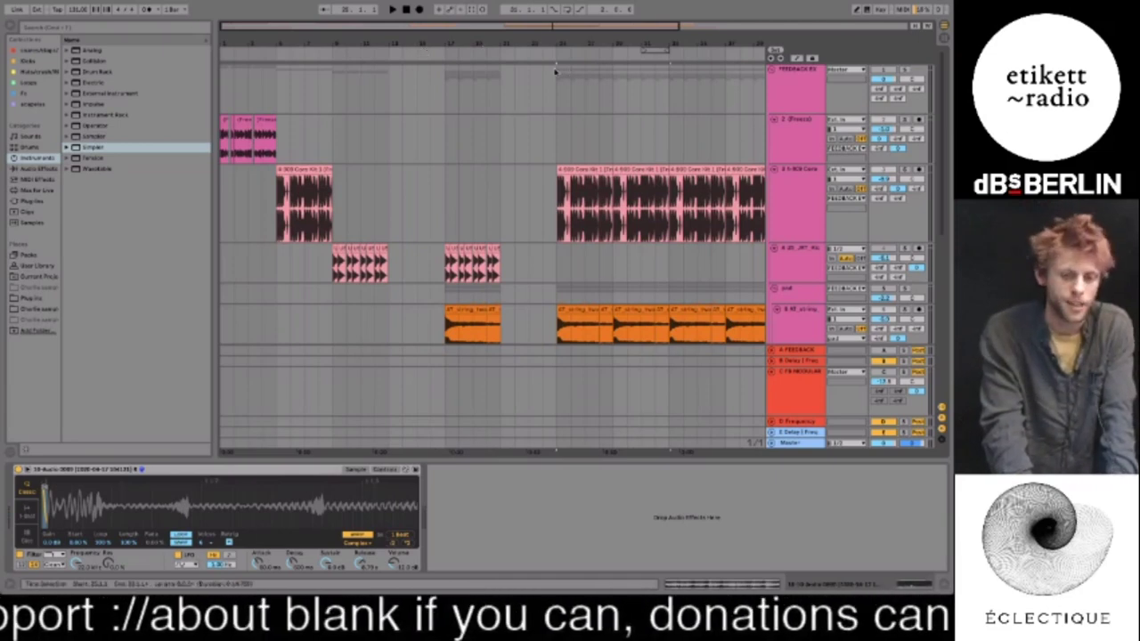
scroll(547, 110, down, 5)
scroll(547, 110, right, 1)
scroll(548, 109, up, 5)
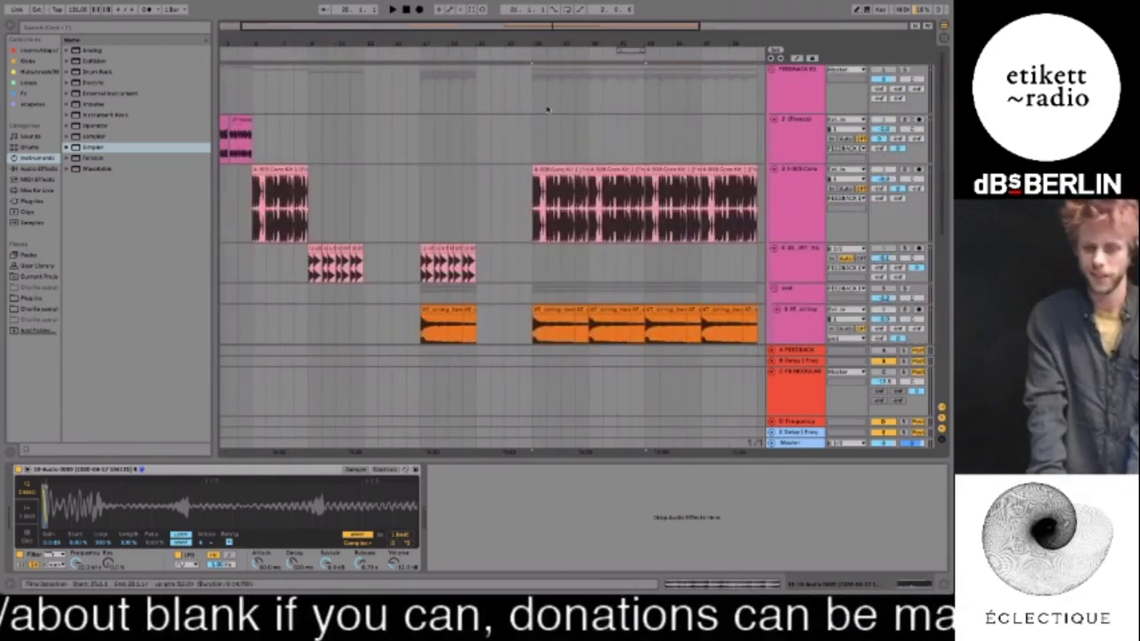
scroll(547, 109, down, 5)
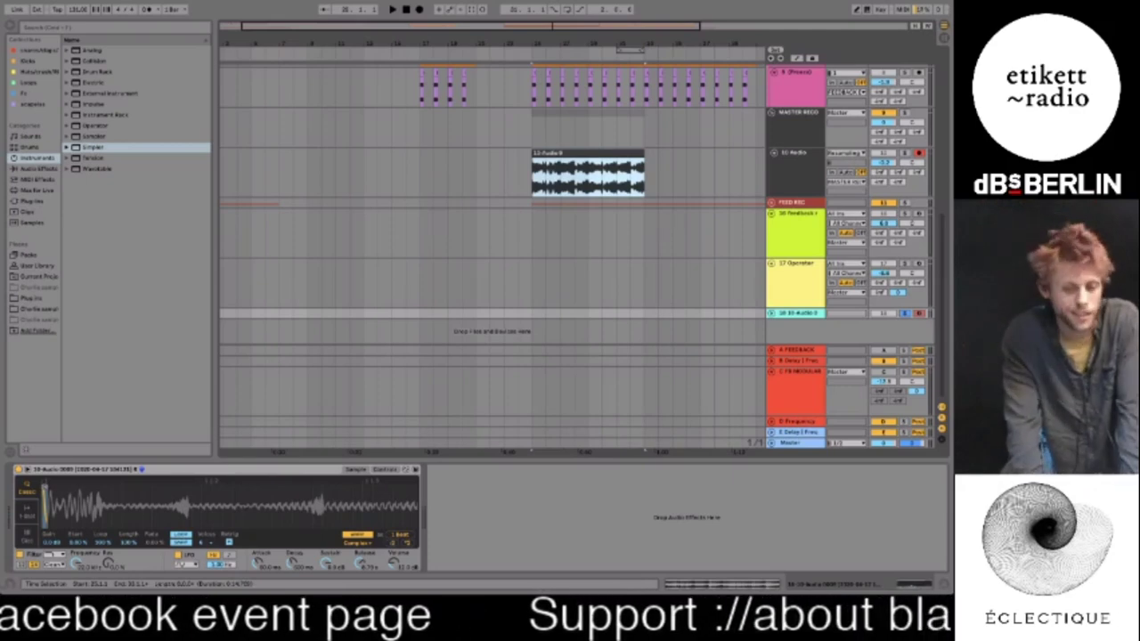
scroll(469, 140, up, 5)
scroll(468, 141, left, 2)
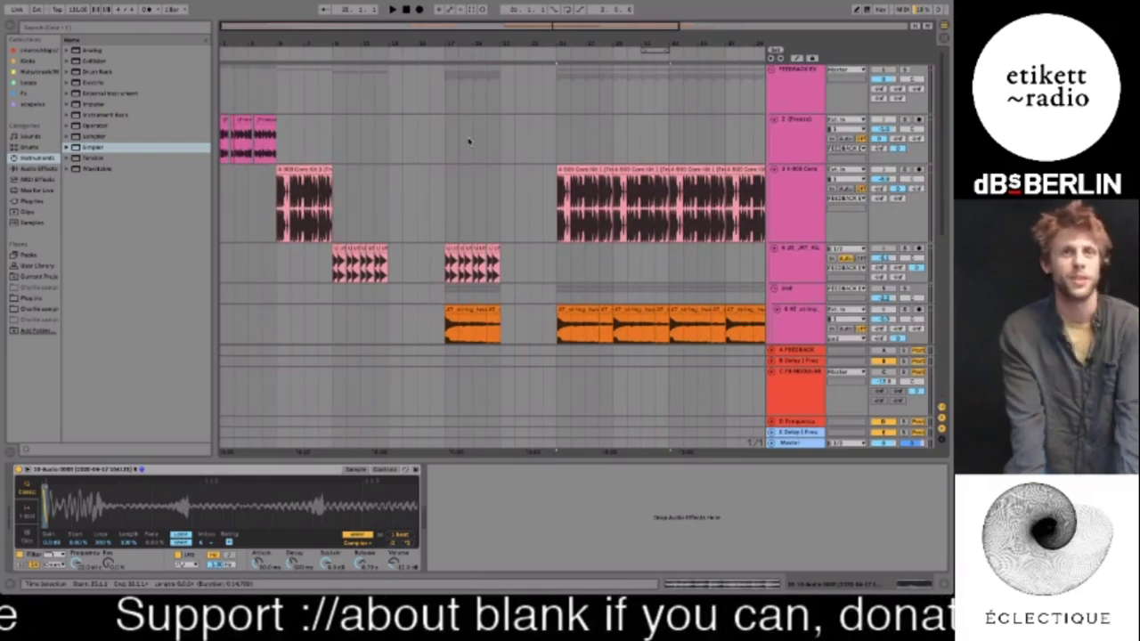
scroll(468, 141, down, 5)
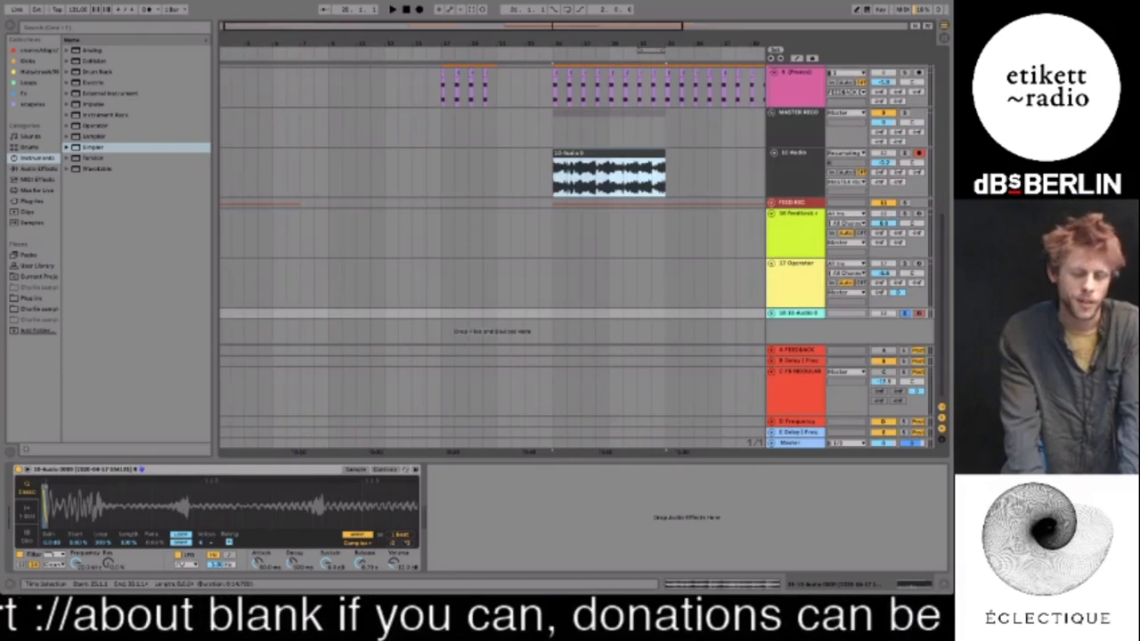
scroll(536, 116, up, 5)
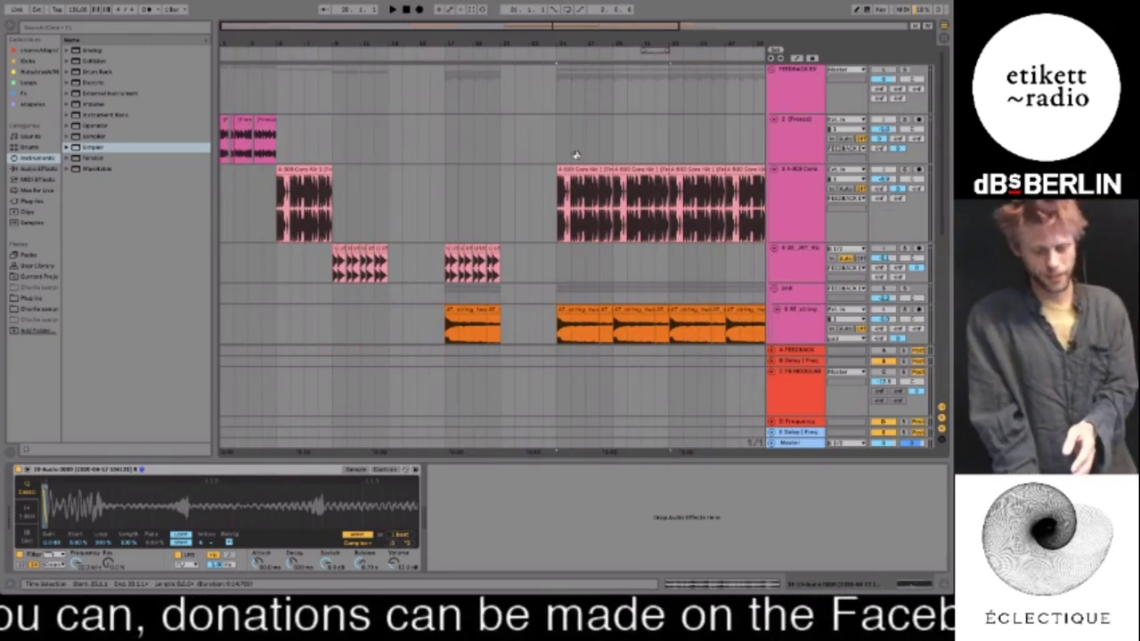
scroll(603, 183, down, 5)
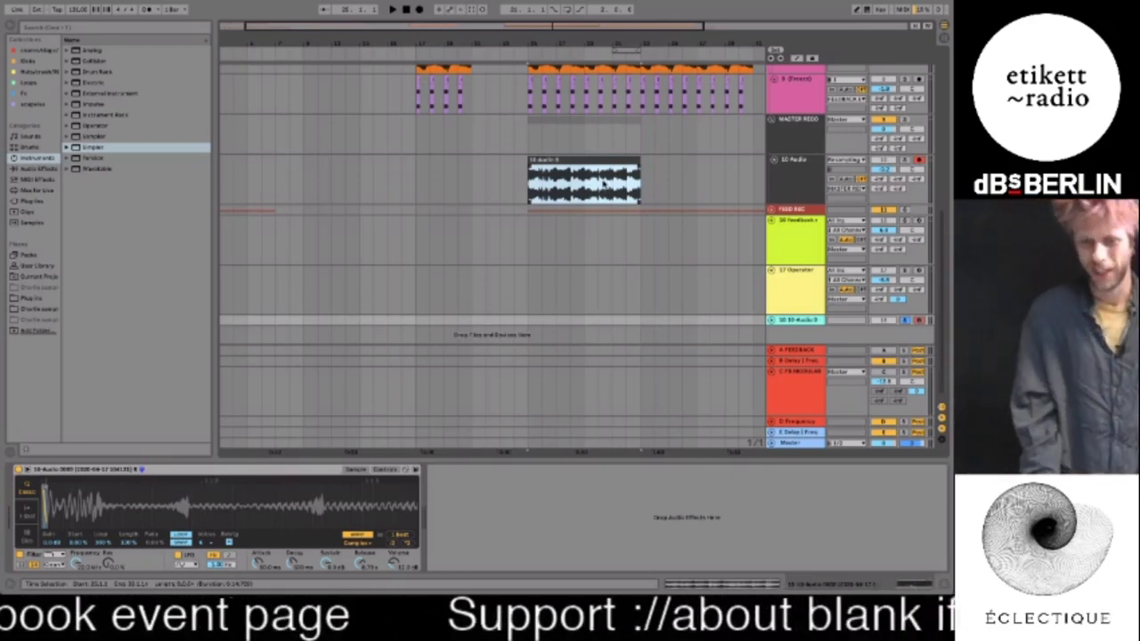
scroll(580, 136, up, 3)
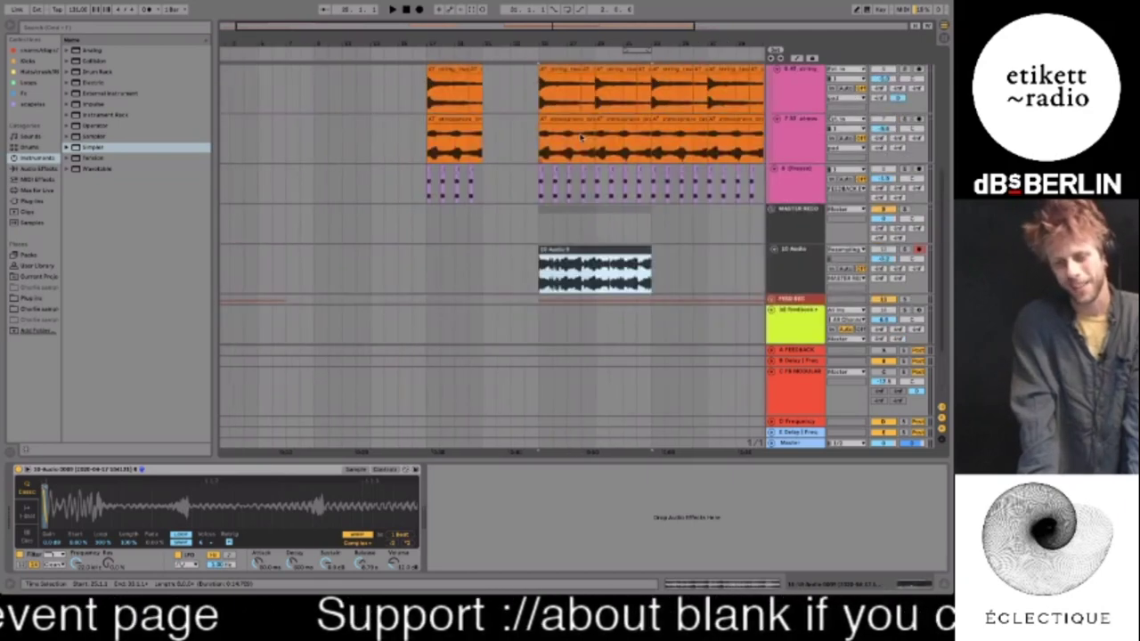
scroll(579, 136, up, 6)
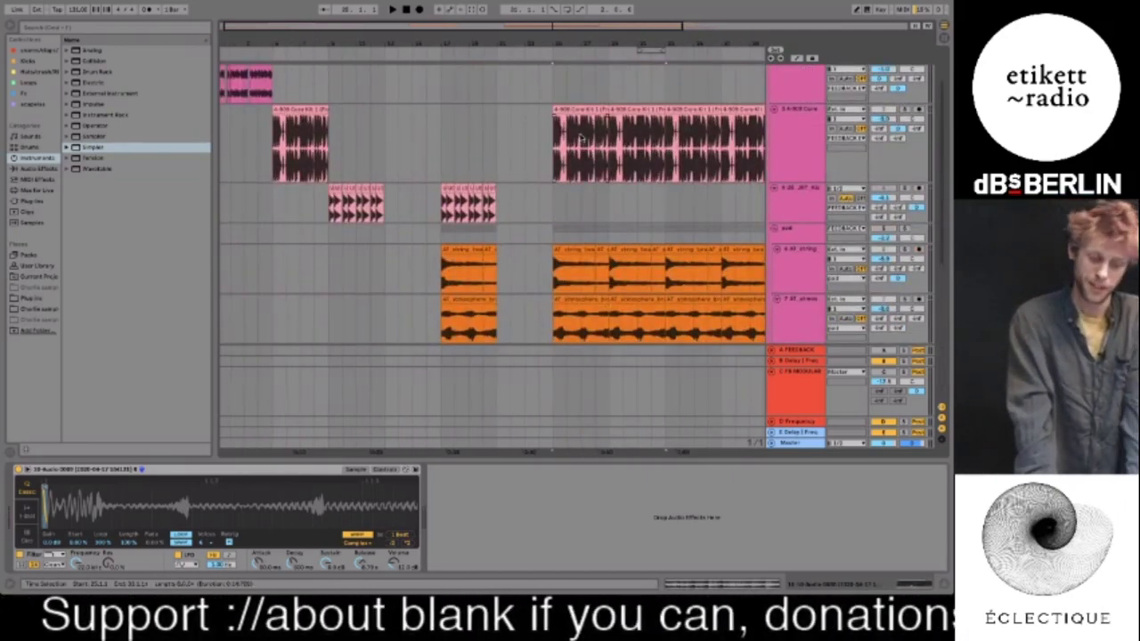
scroll(580, 136, down, 6)
scroll(580, 136, up, 8)
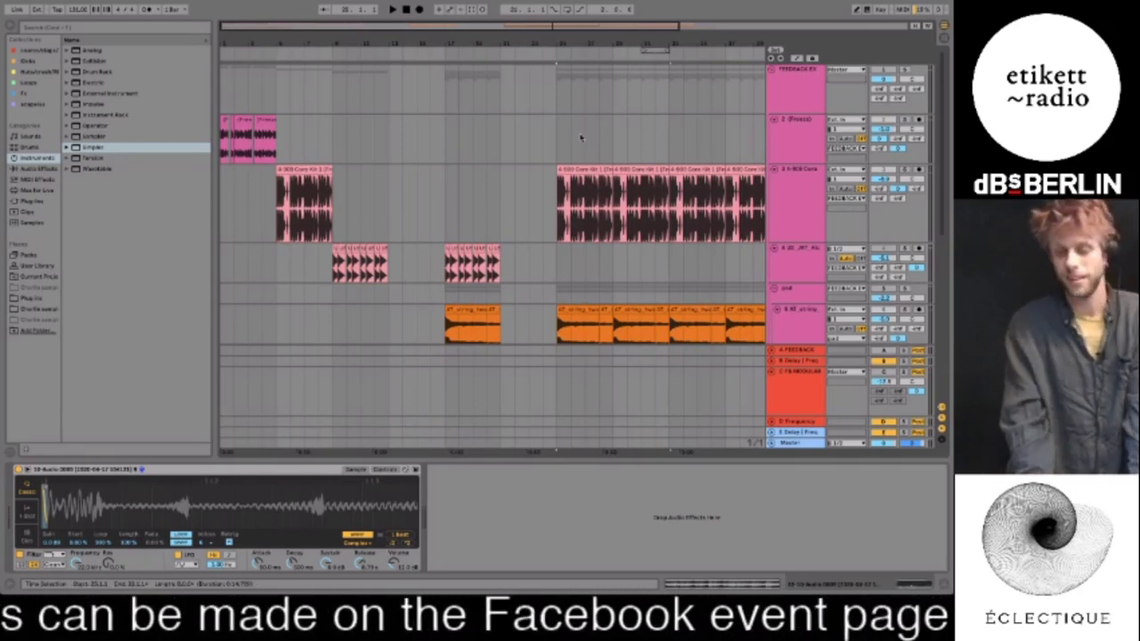
scroll(661, 150, down, 3)
scroll(661, 150, right, 3)
Open the last A-909 Core Kit clip on track 3 to show its sample settings
right_click(664, 148)
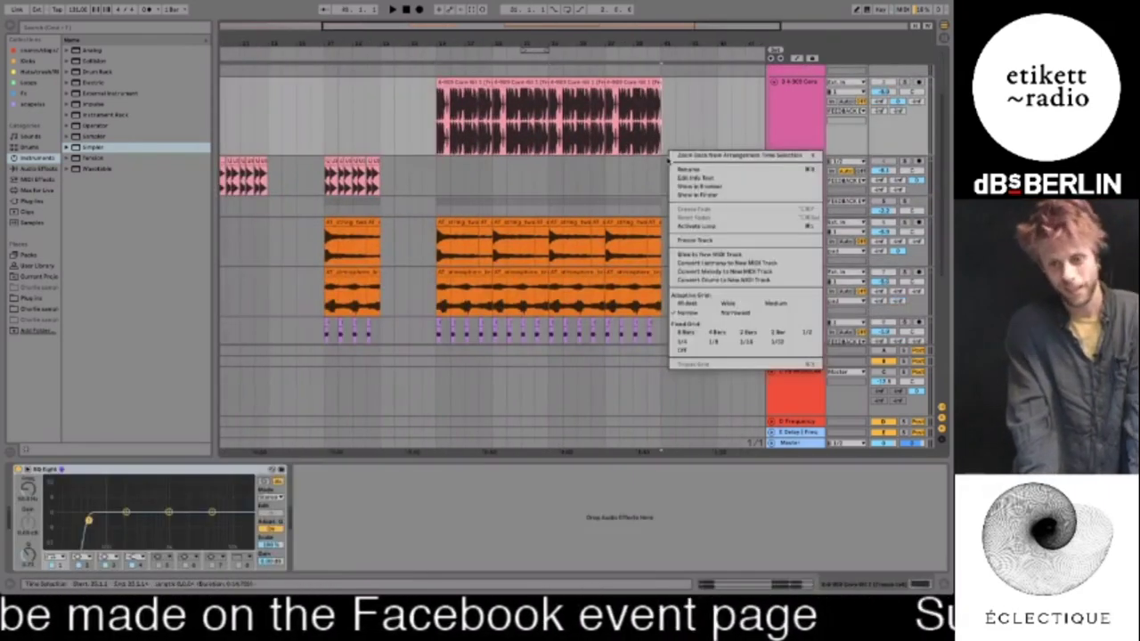
click(650, 124)
right_click(634, 79)
key(Escape)
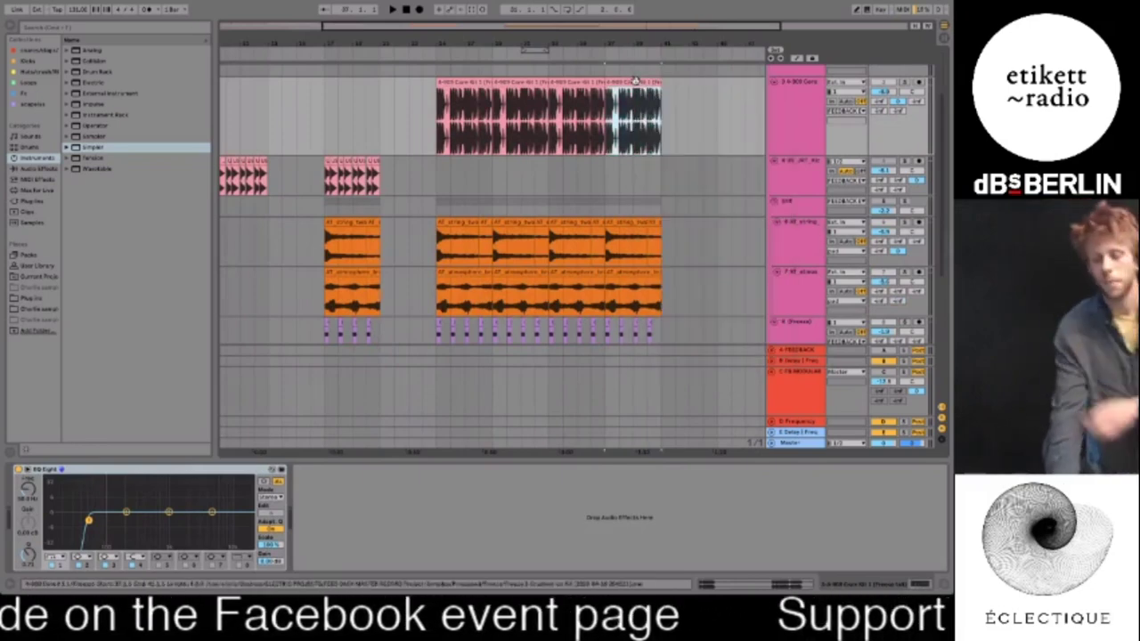
double_click(635, 81)
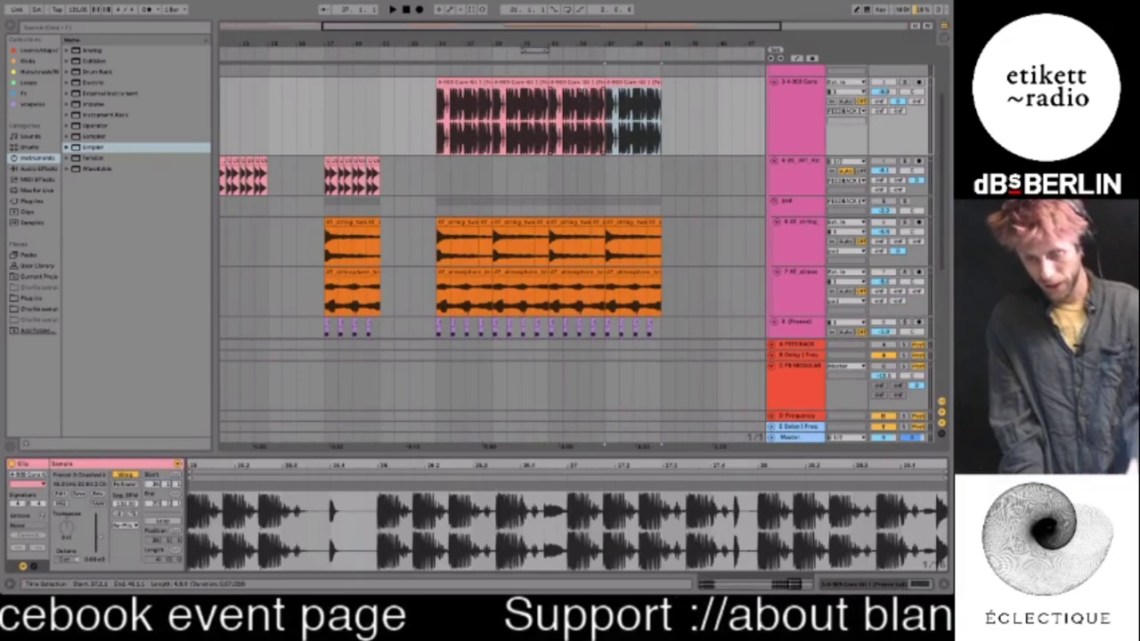
click(628, 219)
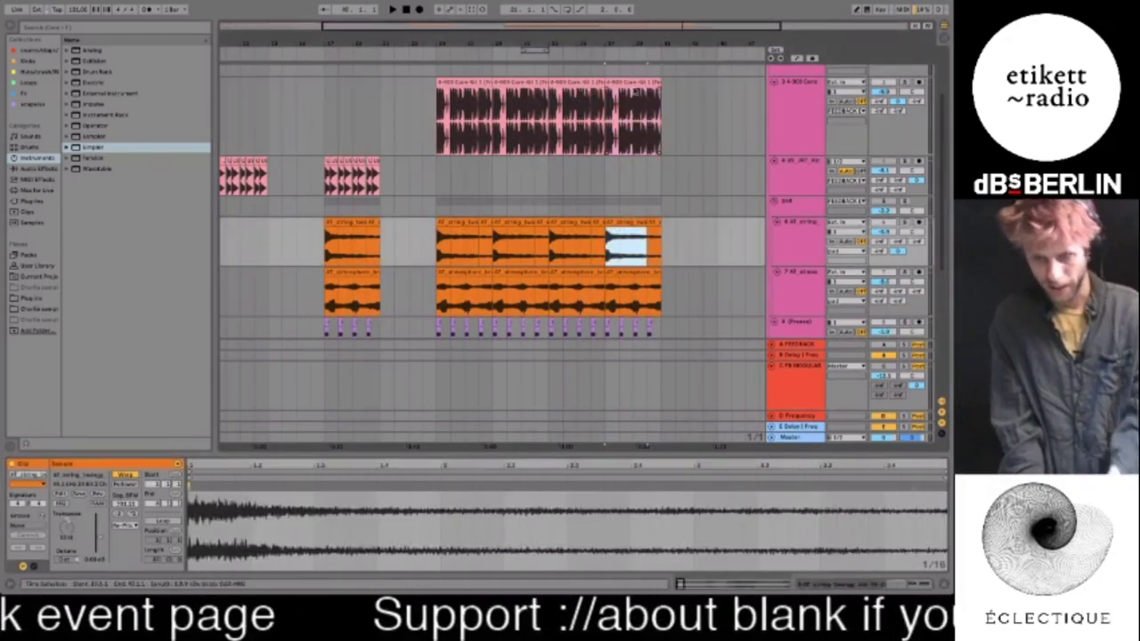
click(634, 96)
Solo the A-909 Core Kit track and audition its last clip, and also solo the enclosing feedback group
click(904, 82)
key(space)
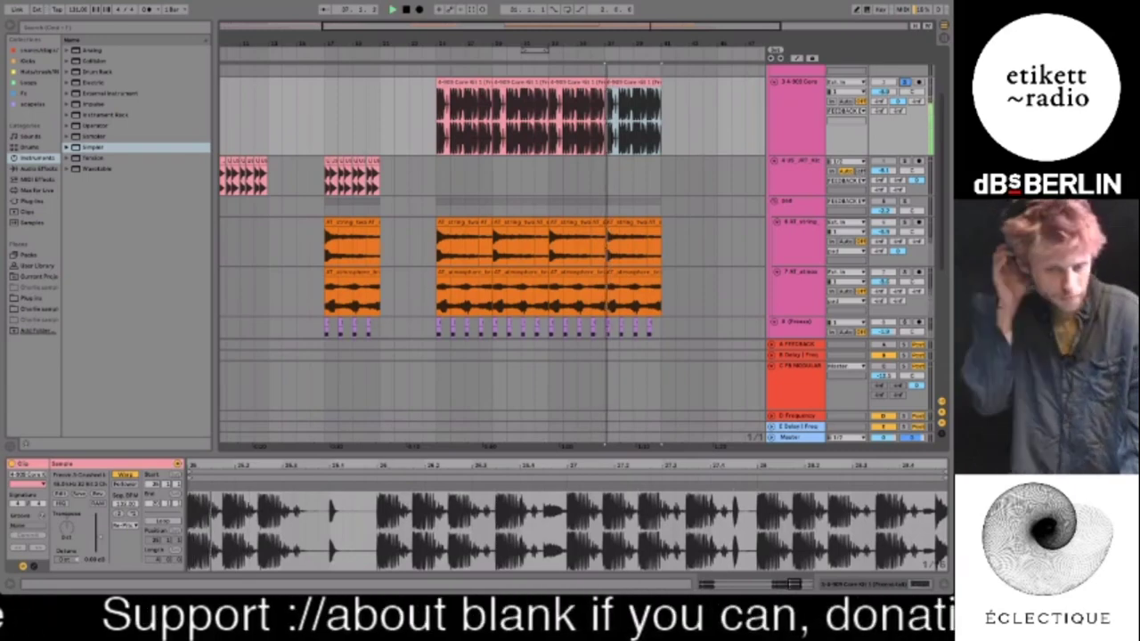
key(space)
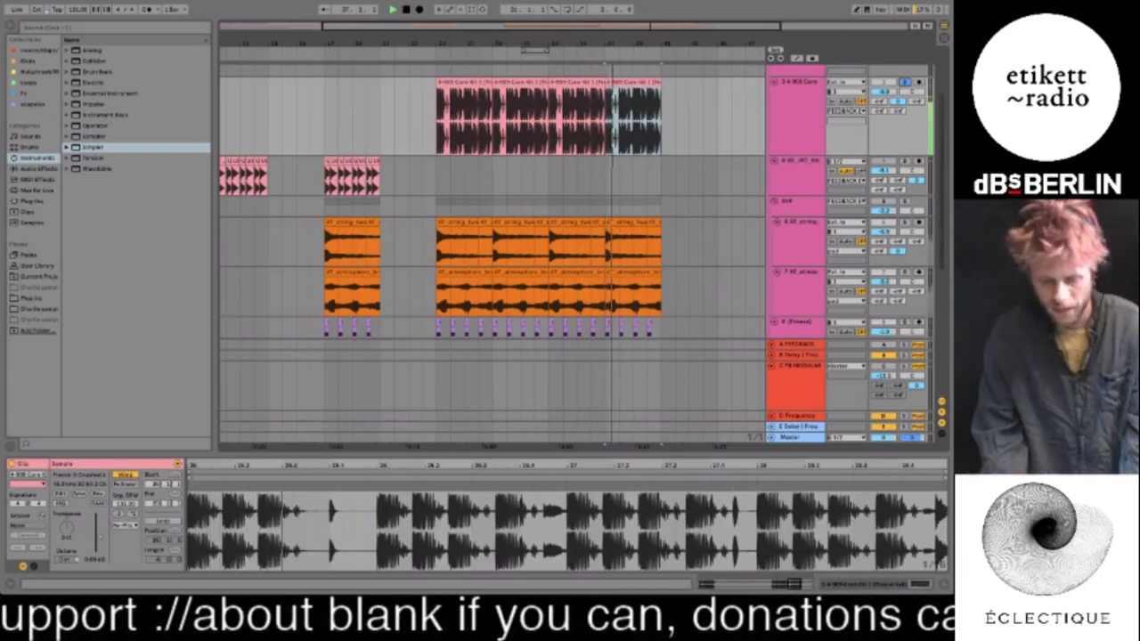
scroll(690, 134, up, 3)
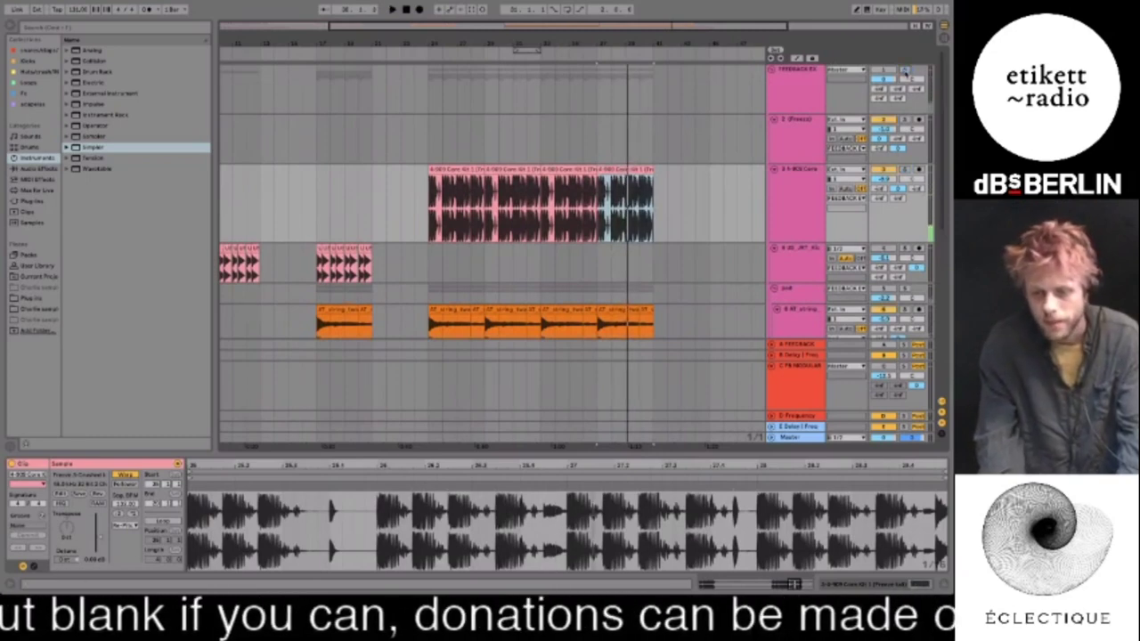
click(898, 70)
key(space)
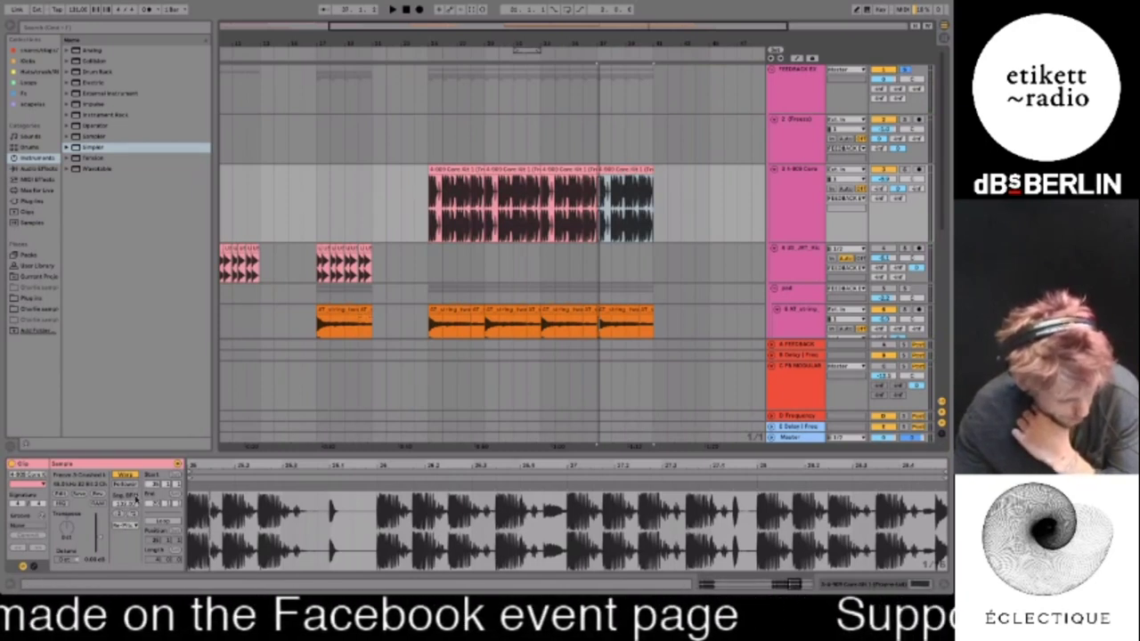
Set the warp mode of the selected A-909 Core Kit clip to Beats
click(127, 527)
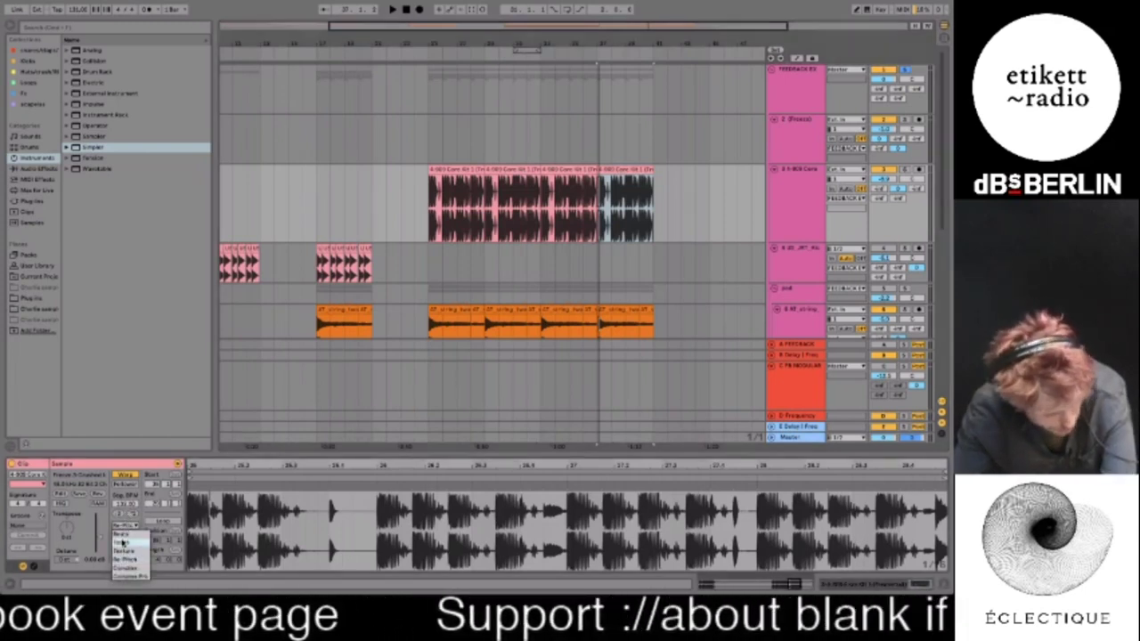
click(130, 541)
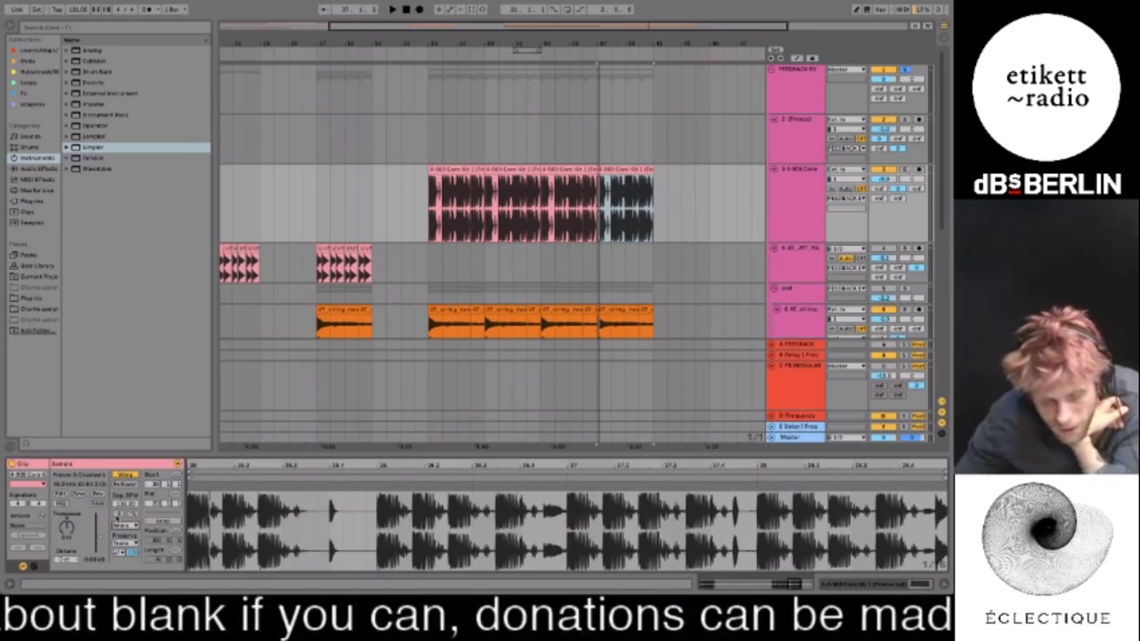
Try halving the drum clip's original tempo, play it back and undo the change
click(117, 517)
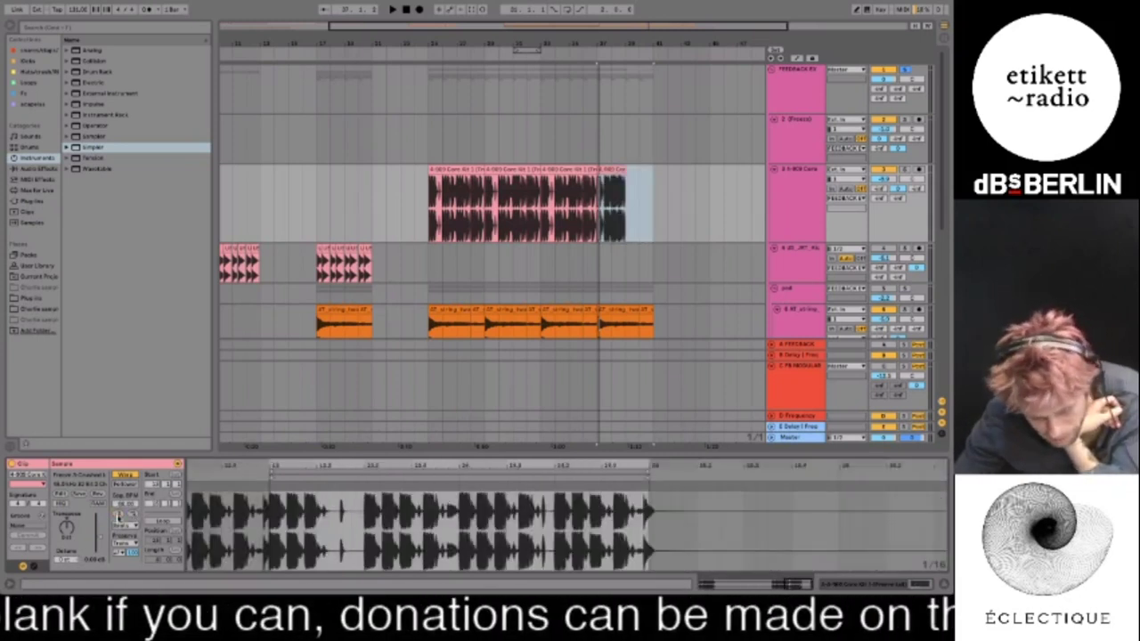
key(space)
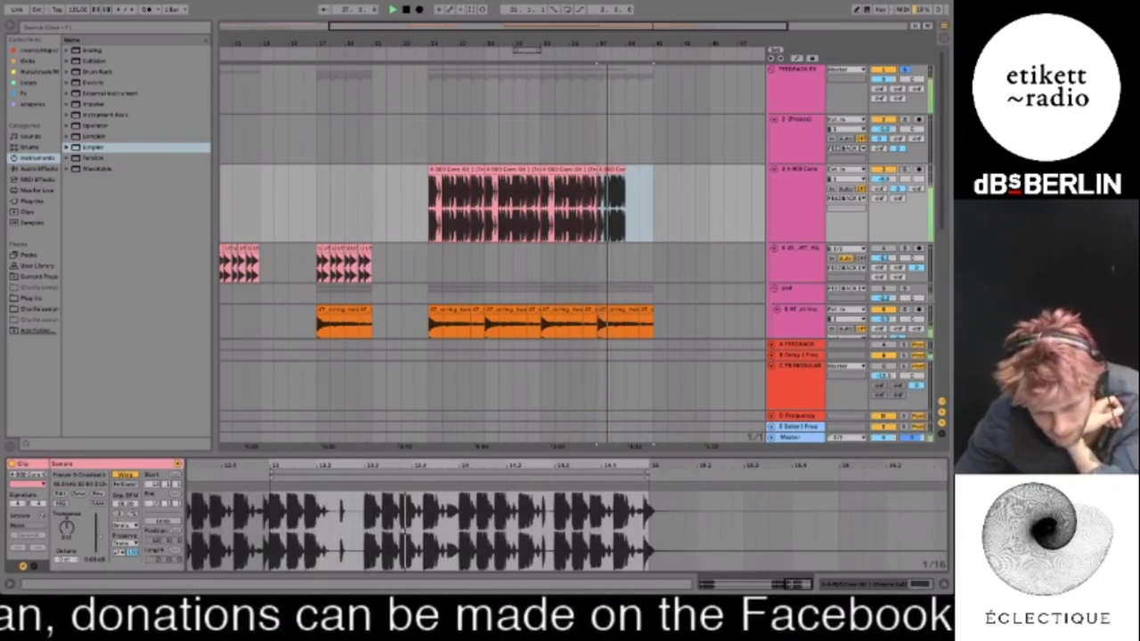
key(ctrl+z)
Double the drum clip's original tempo repeatedly to stretch it out, auditioning the slowed playback
click(135, 515)
key(space)
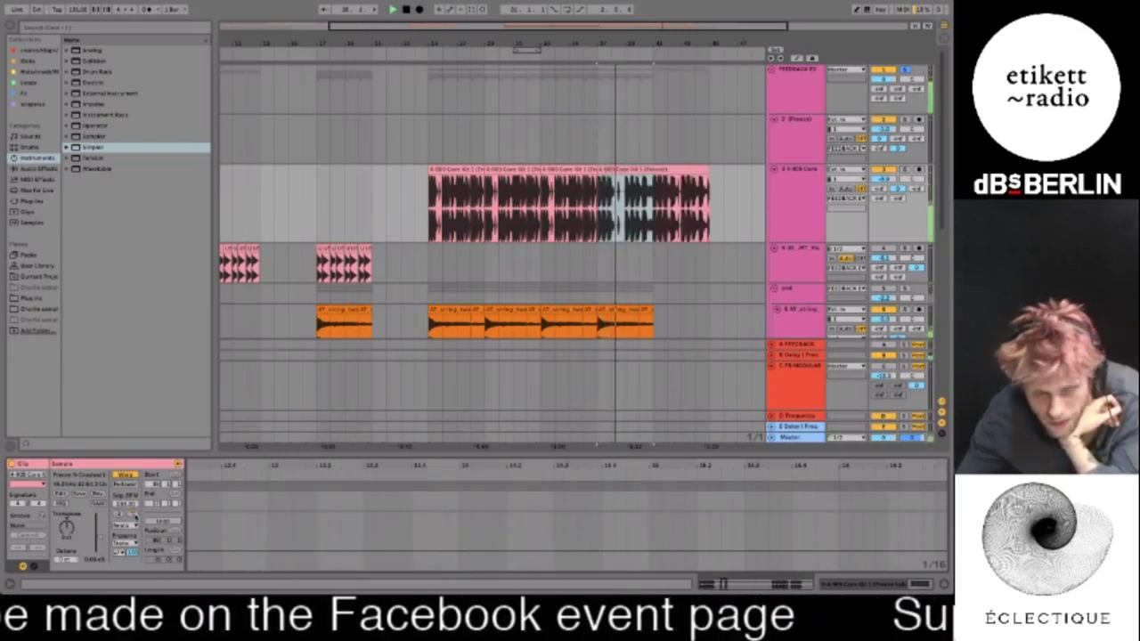
click(134, 516)
click(134, 515)
key(space)
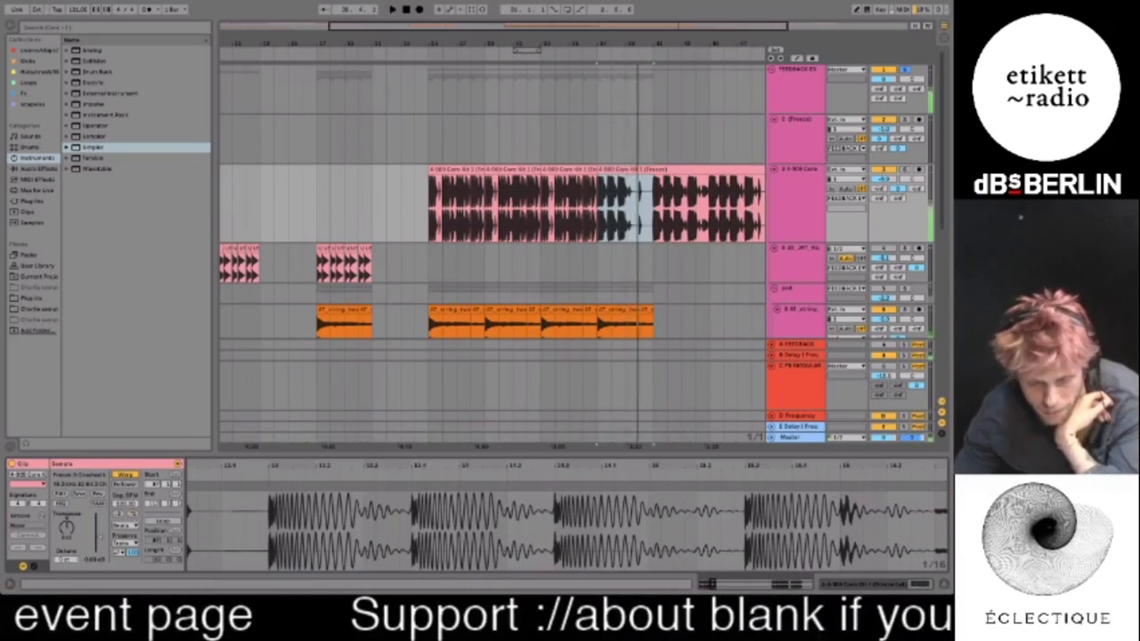
Set the stretched drum clip's warp mode to Texture and increase its grain size
click(124, 525)
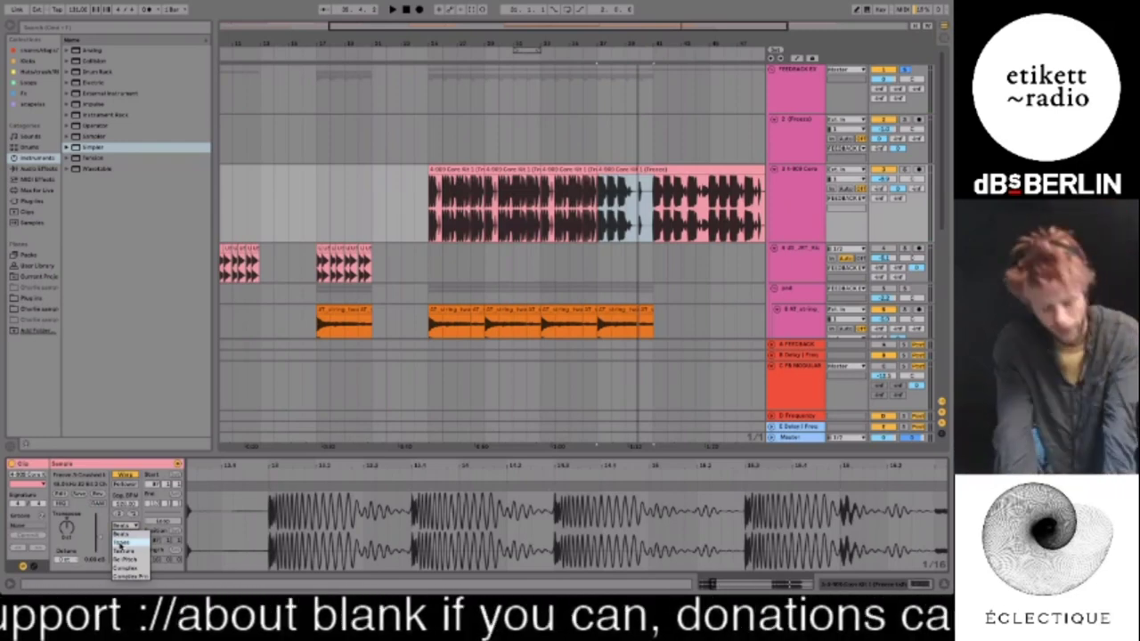
click(125, 551)
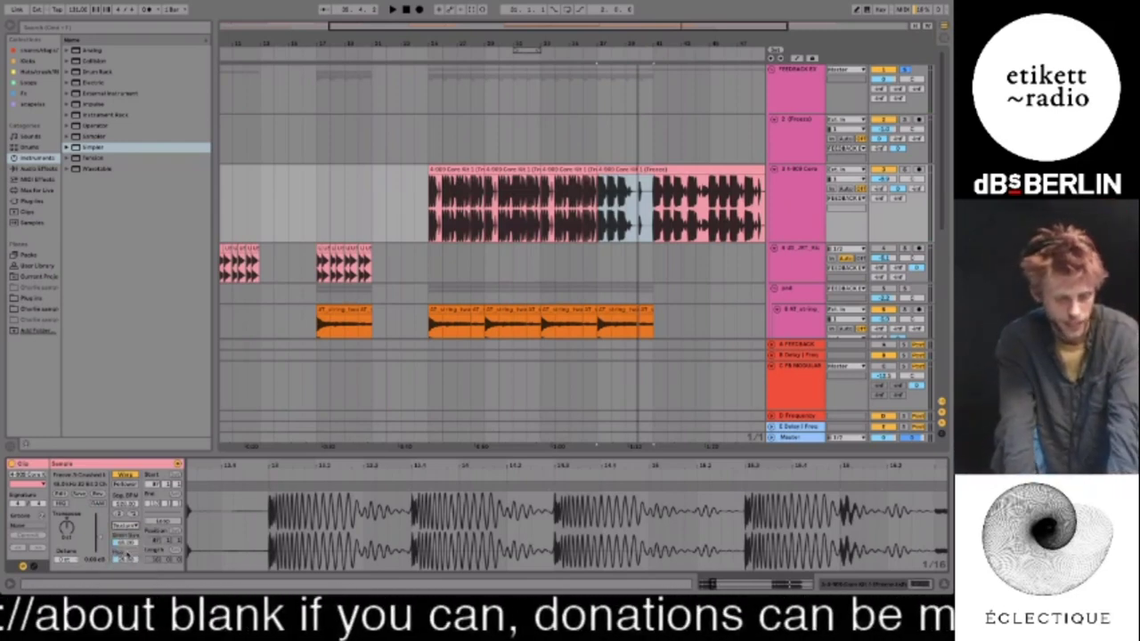
drag(127, 543, 126, 499)
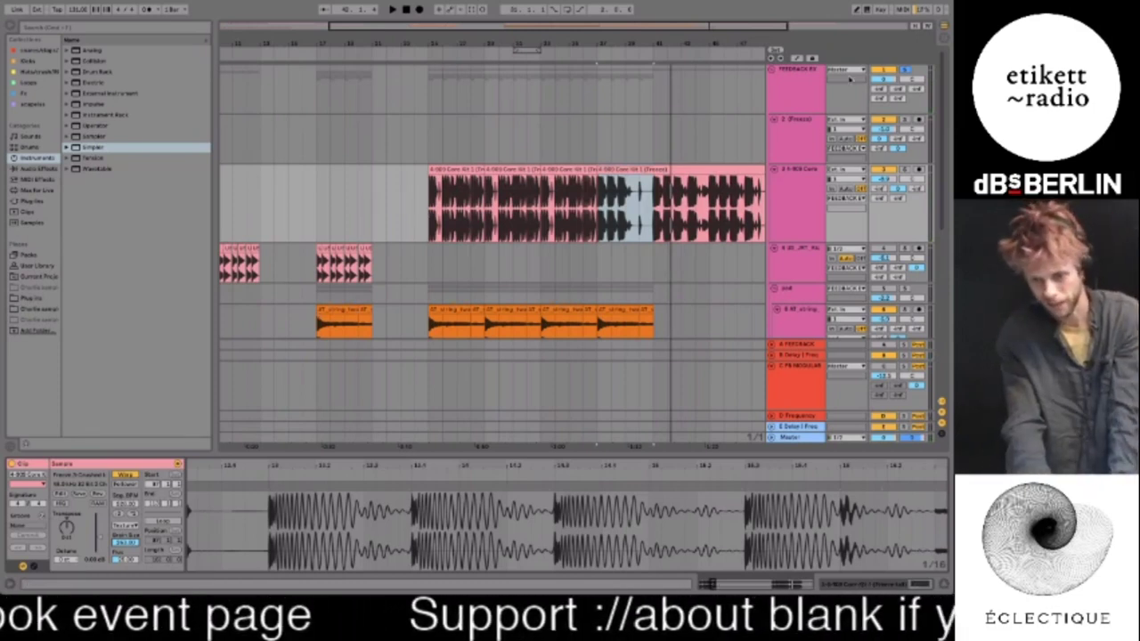
Try halving the stretched drum clip's original tempo and undo the change
click(805, 168)
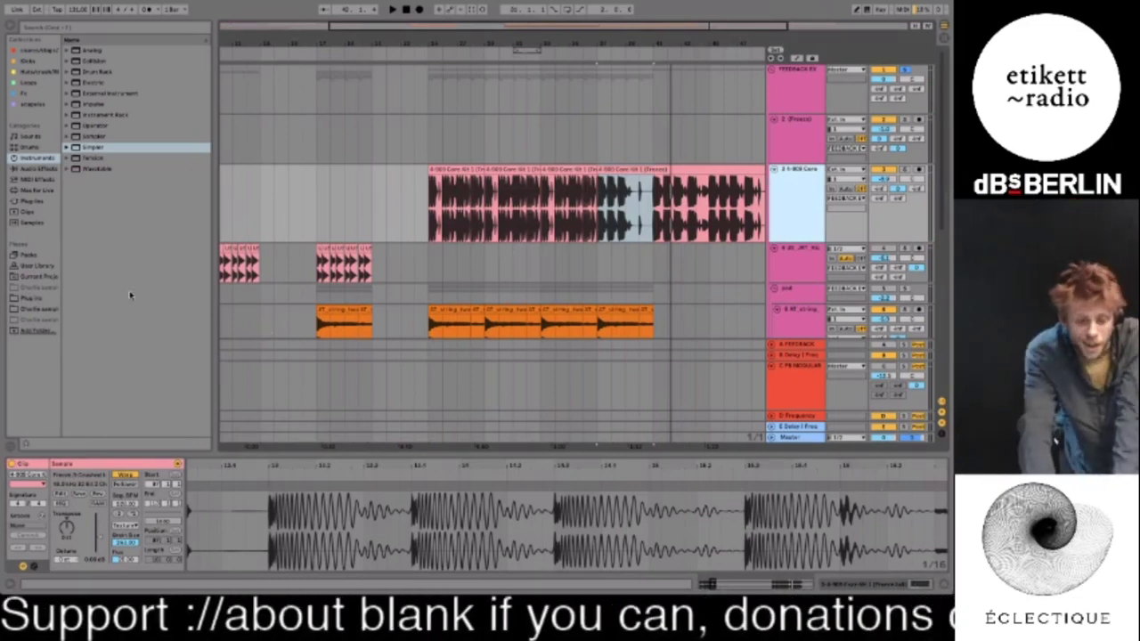
click(118, 516)
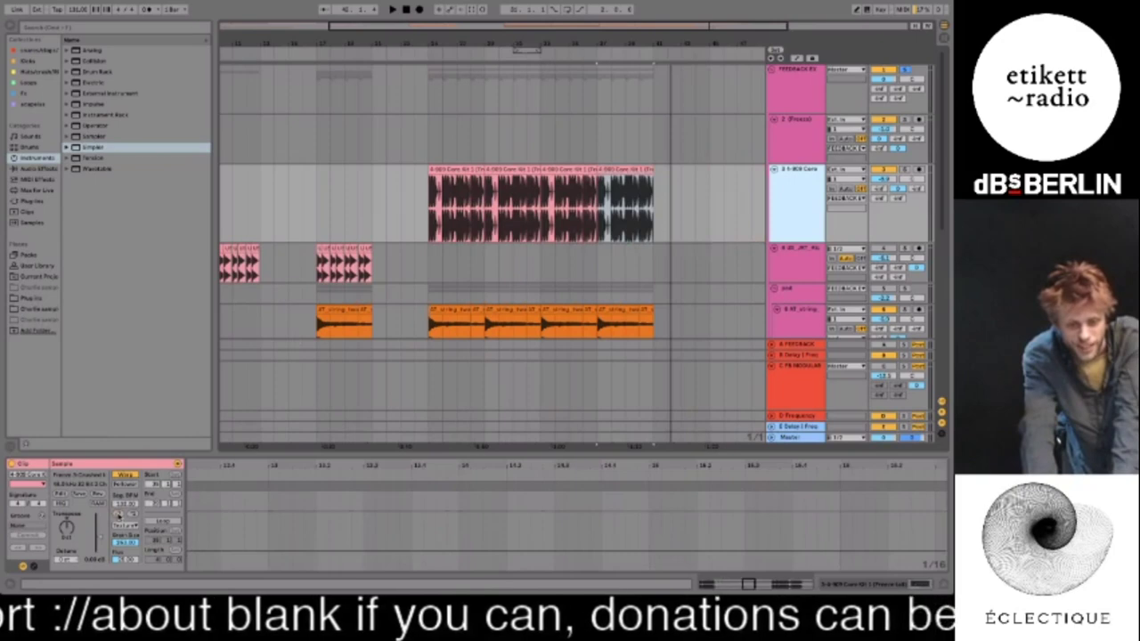
key(ctrl+z)
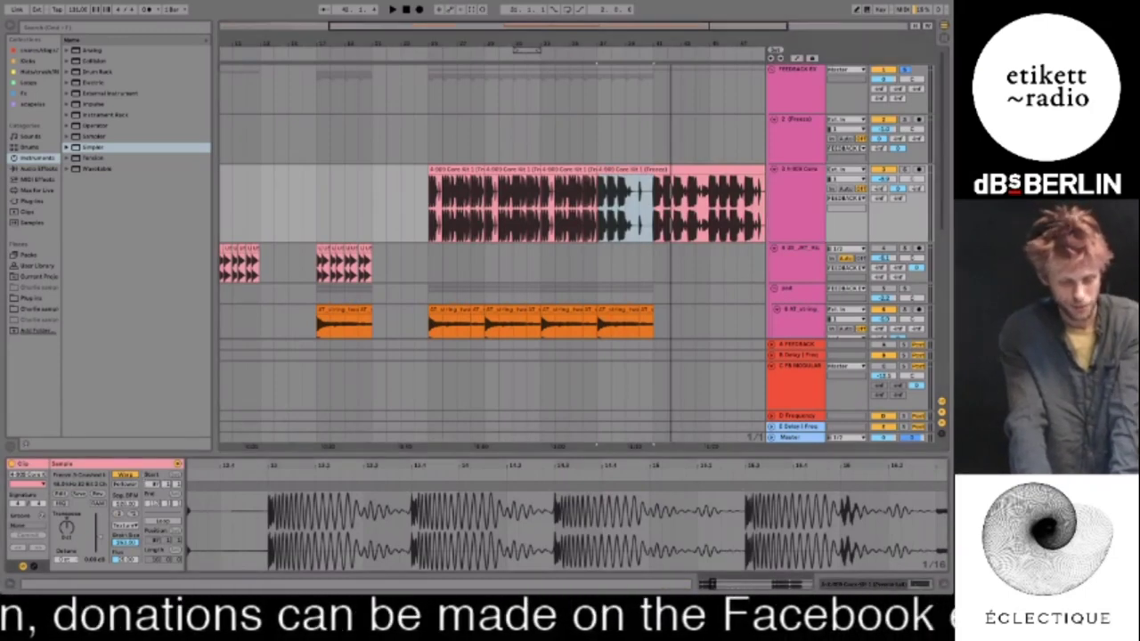
Adjust the drum clip's Texture grain size again and audition the result
drag(124, 541, 124, 509)
key(space)
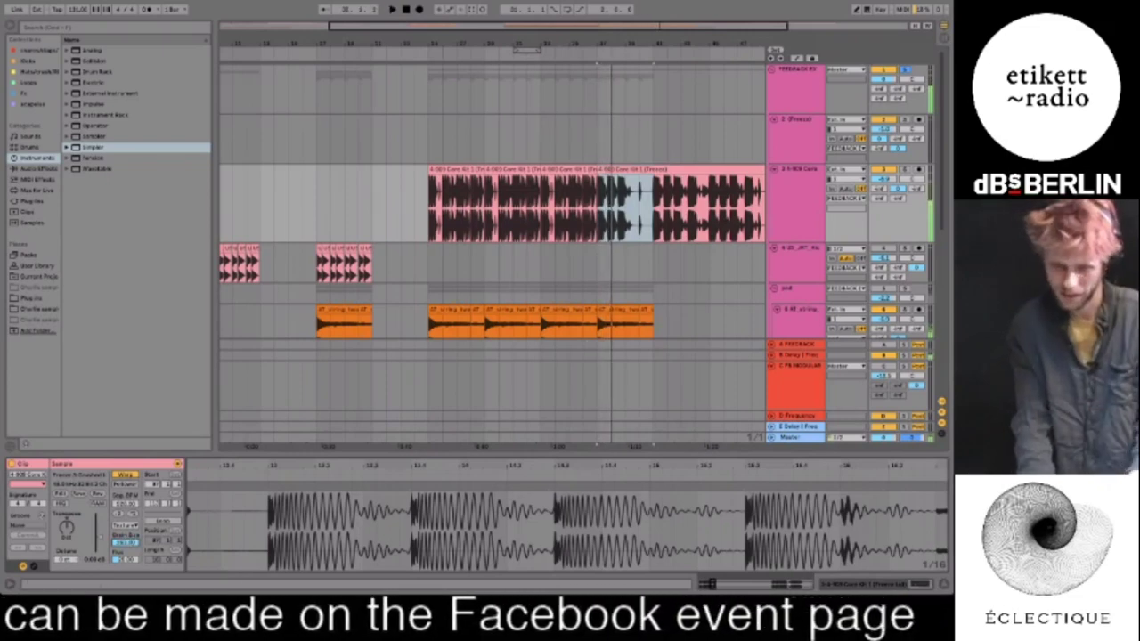
Add an audio track below the A-909 Core Kit track, arm it and set its input to Resampling
click(798, 184)
key(ctrl+t)
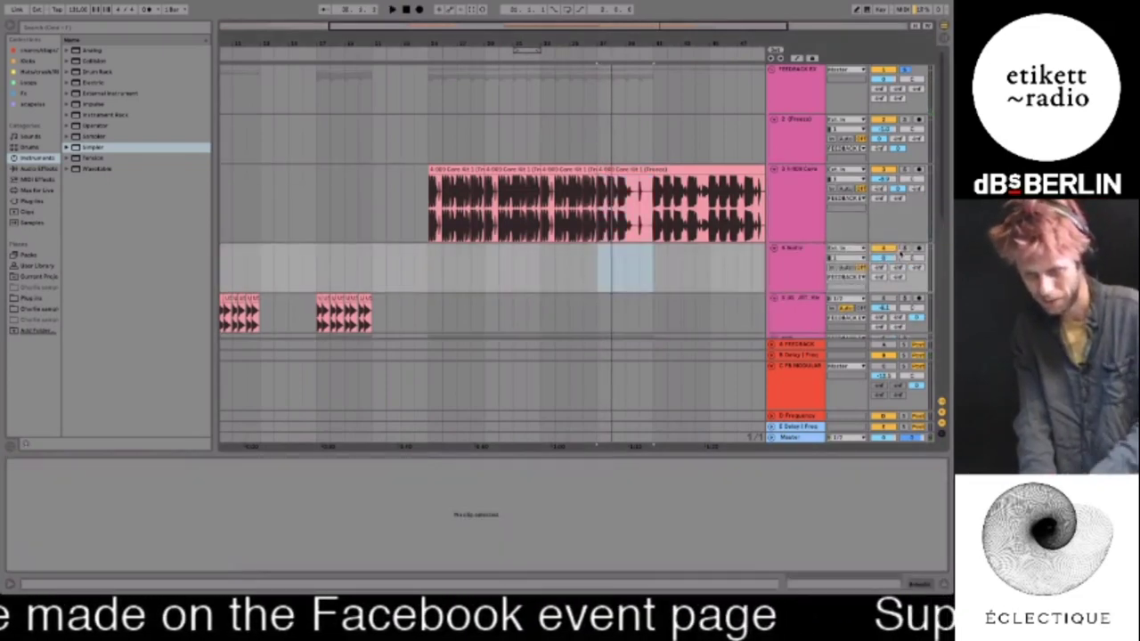
click(852, 249)
click(853, 248)
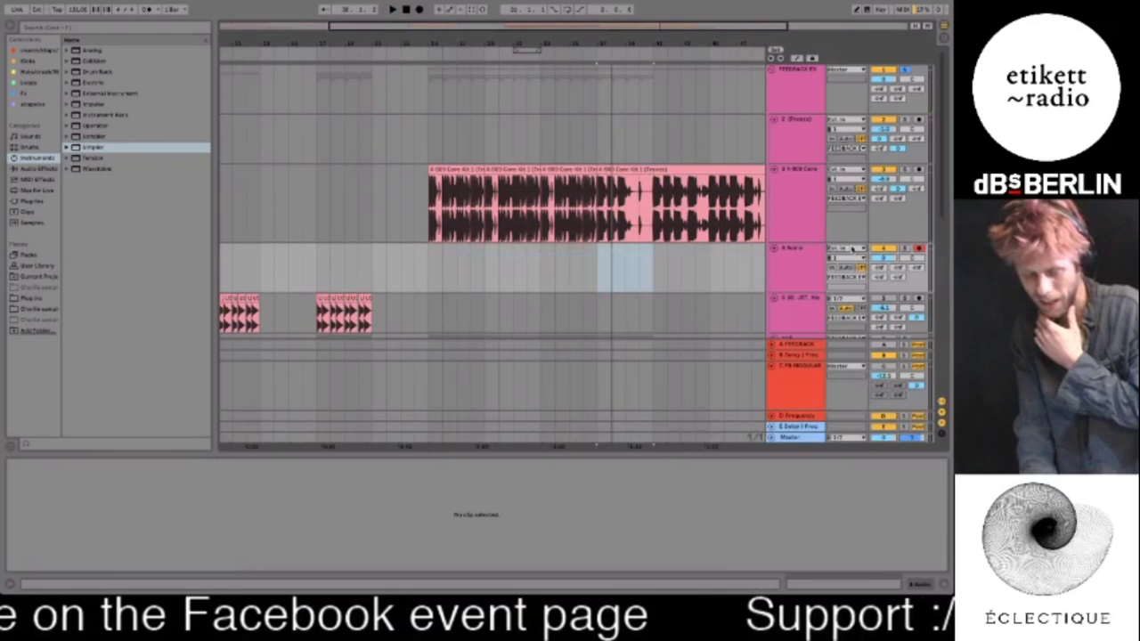
click(853, 248)
click(614, 275)
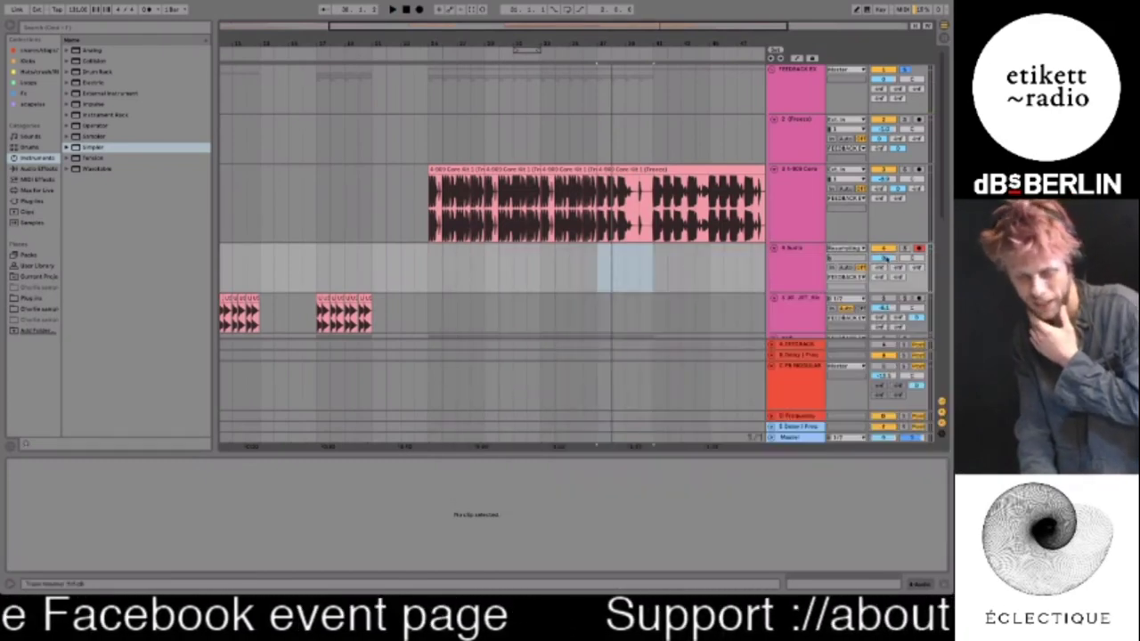
click(851, 253)
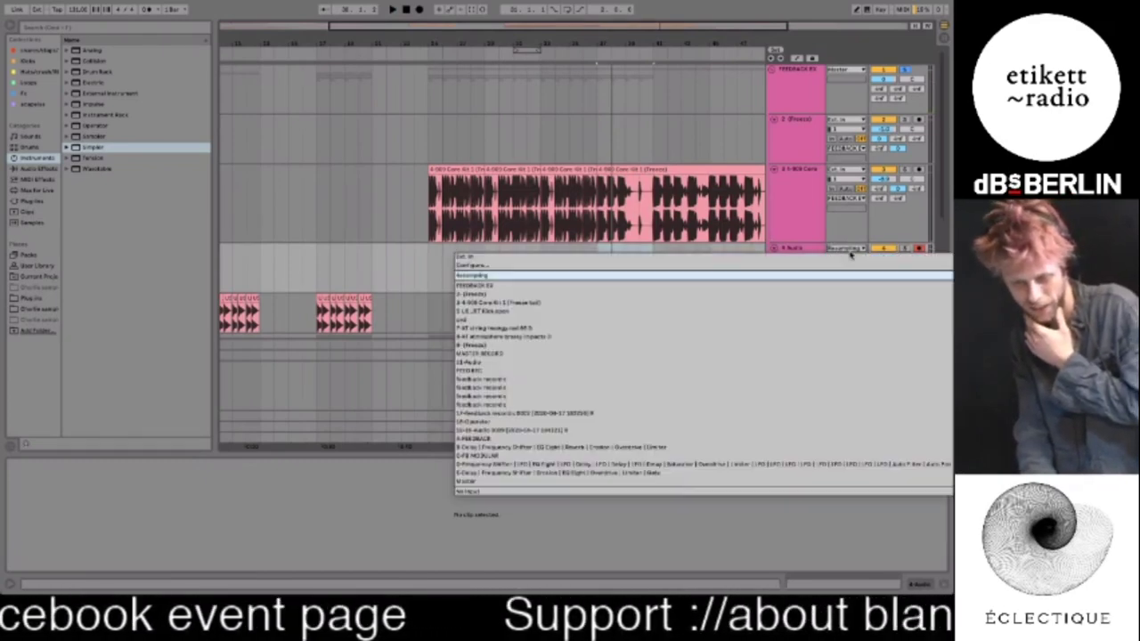
click(782, 274)
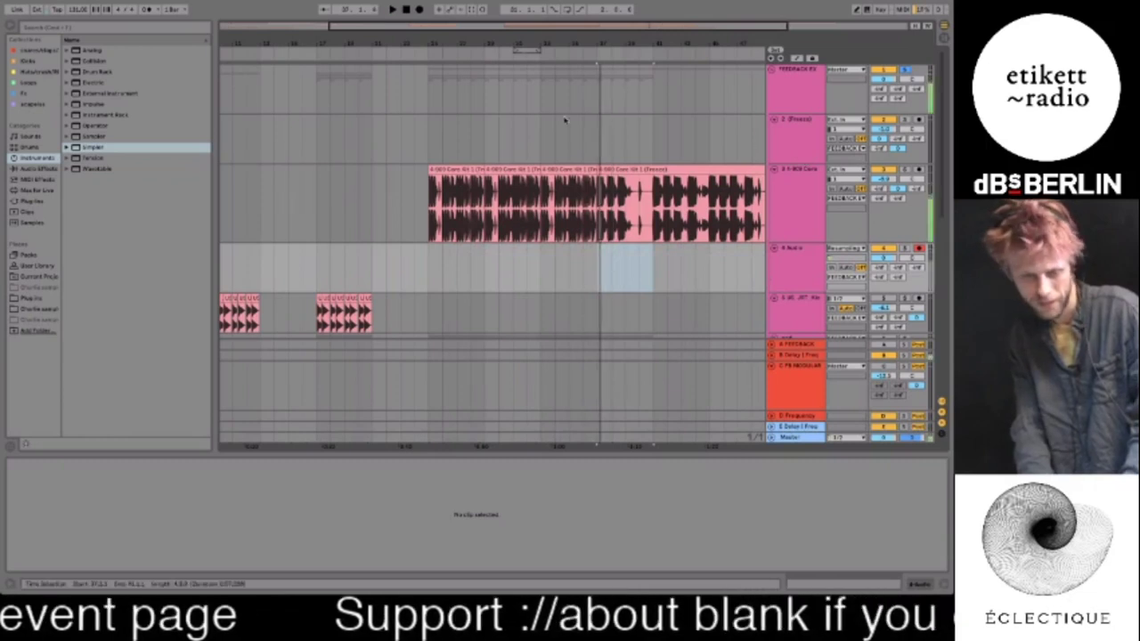
Record the stretched drum clip's resampled playback onto the new audio track from bar 37, and delete the trimmed take
click(419, 11)
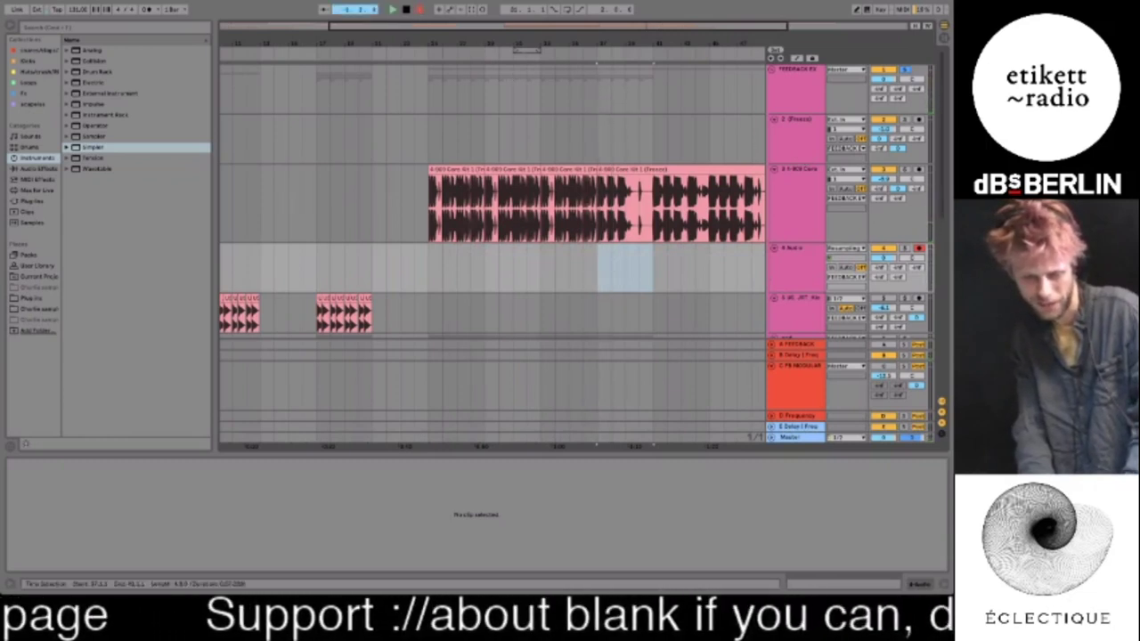
click(621, 168)
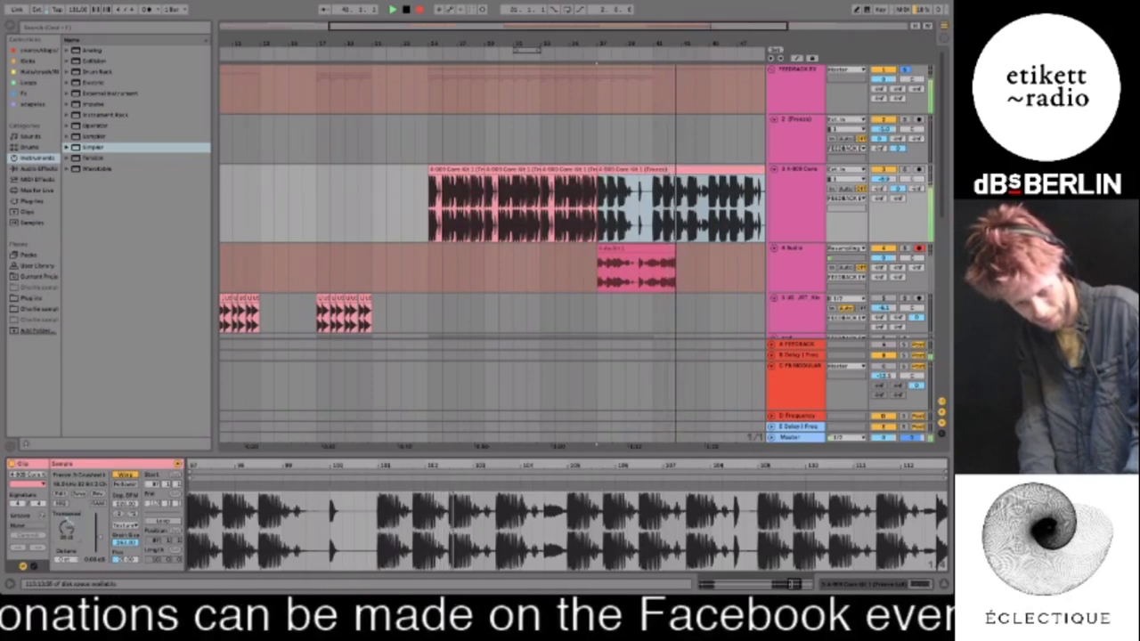
key(space)
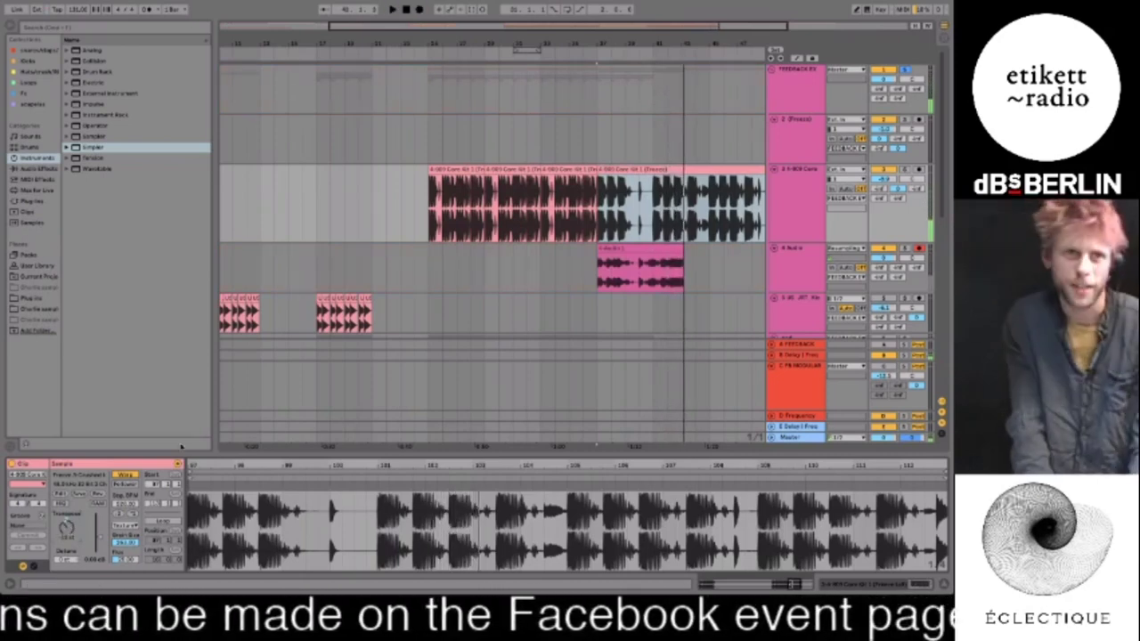
drag(683, 250, 652, 250)
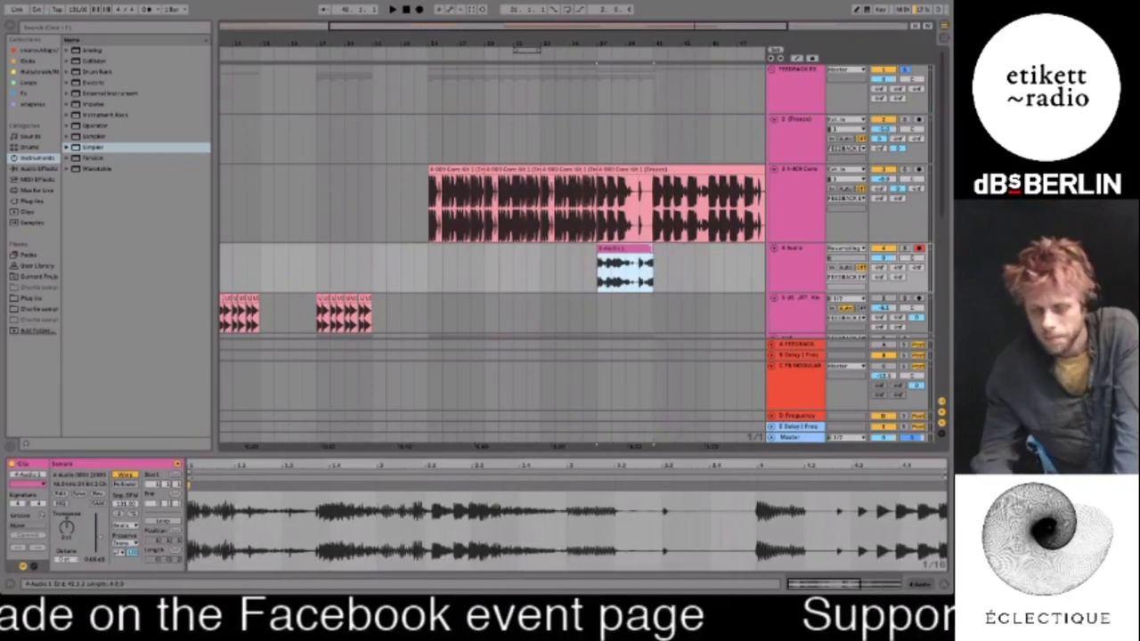
key(Delete)
Lower the stretched drum clip's grain size and reset its transposition to the default
click(640, 171)
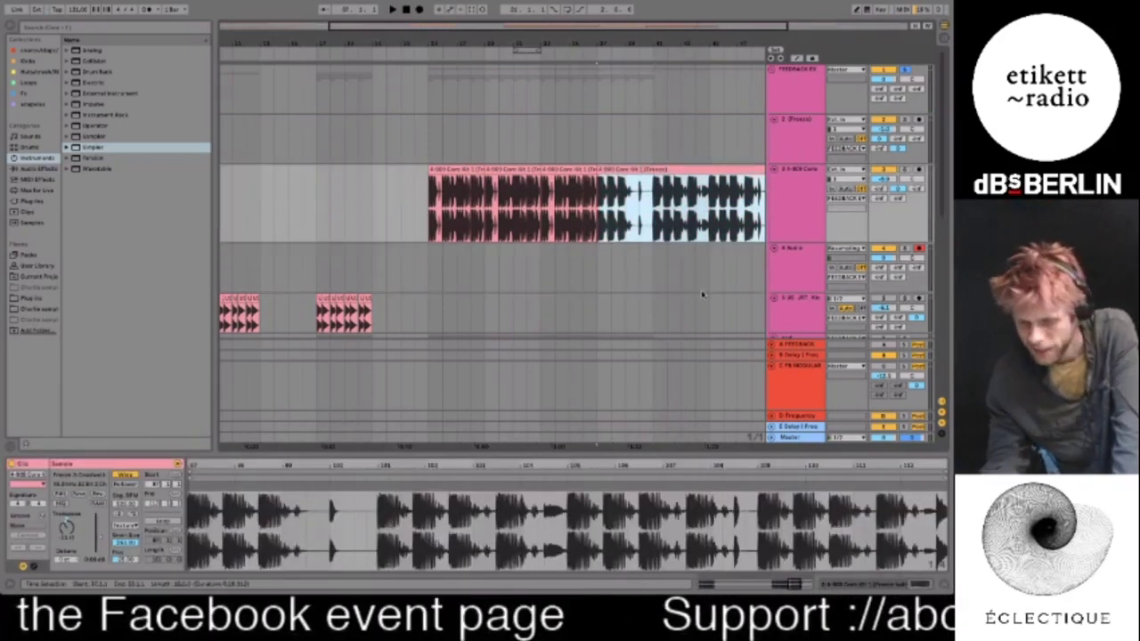
click(817, 259)
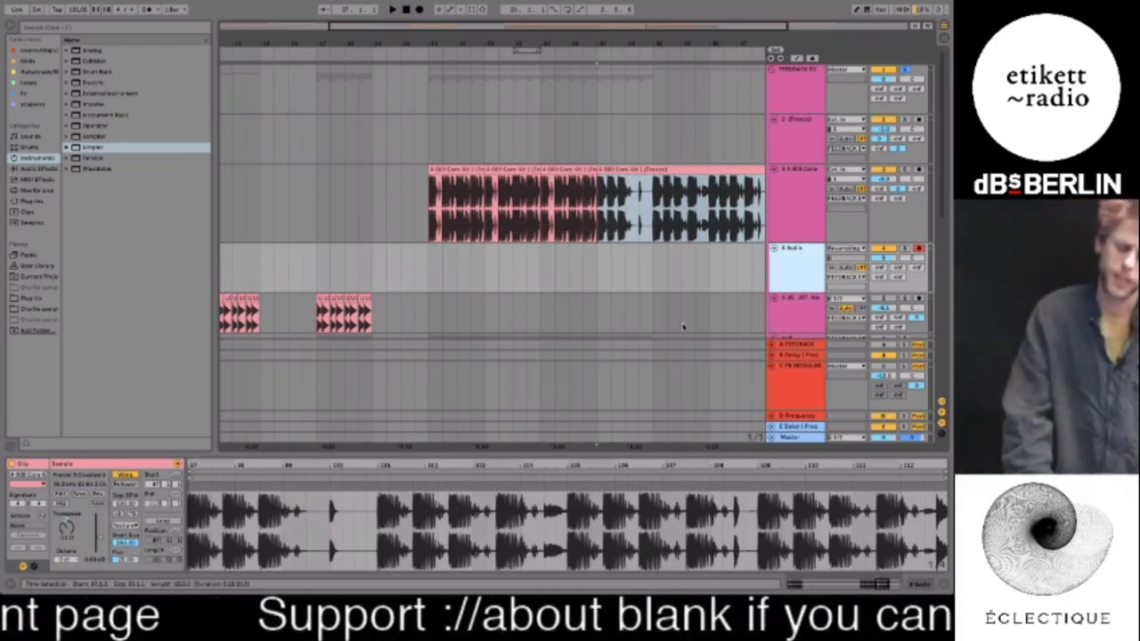
click(138, 560)
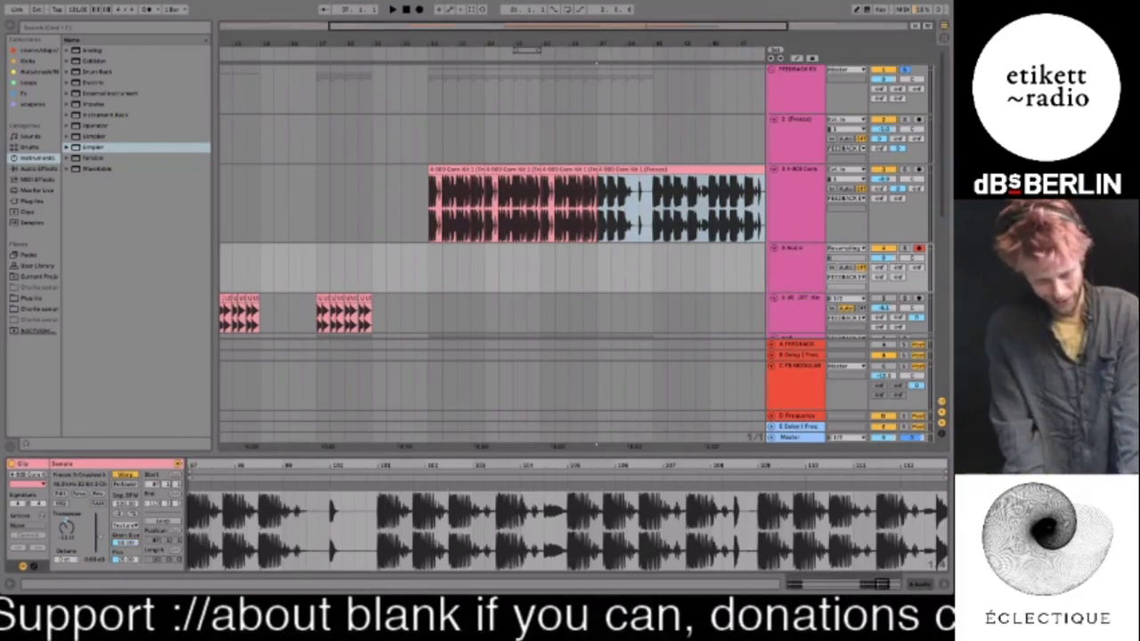
double_click(60, 527)
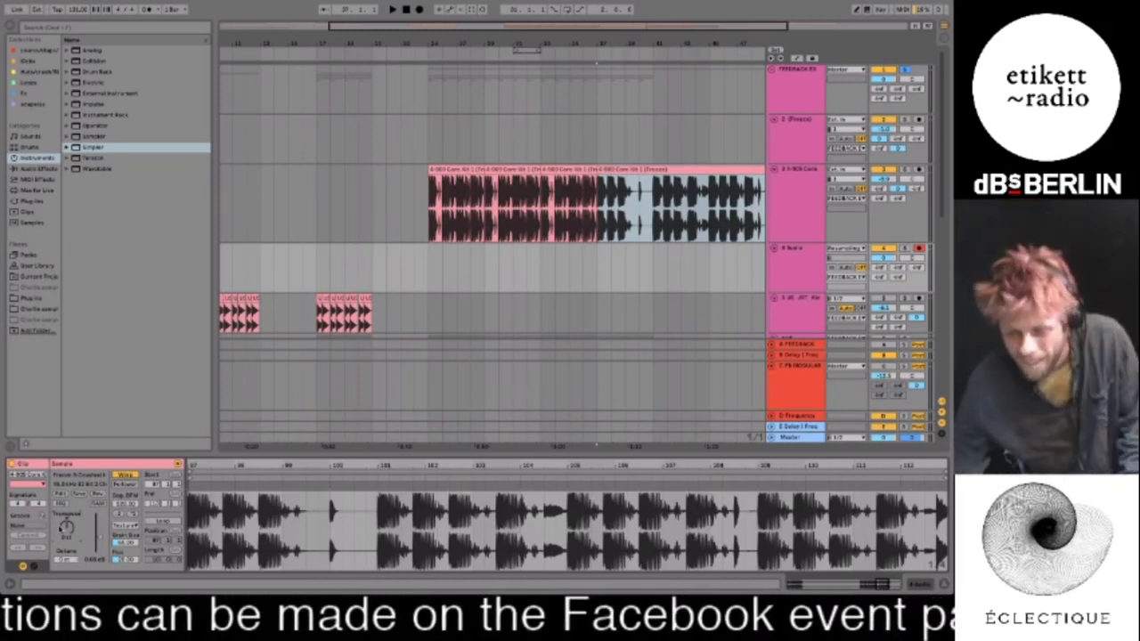
mouse_move(3, 285)
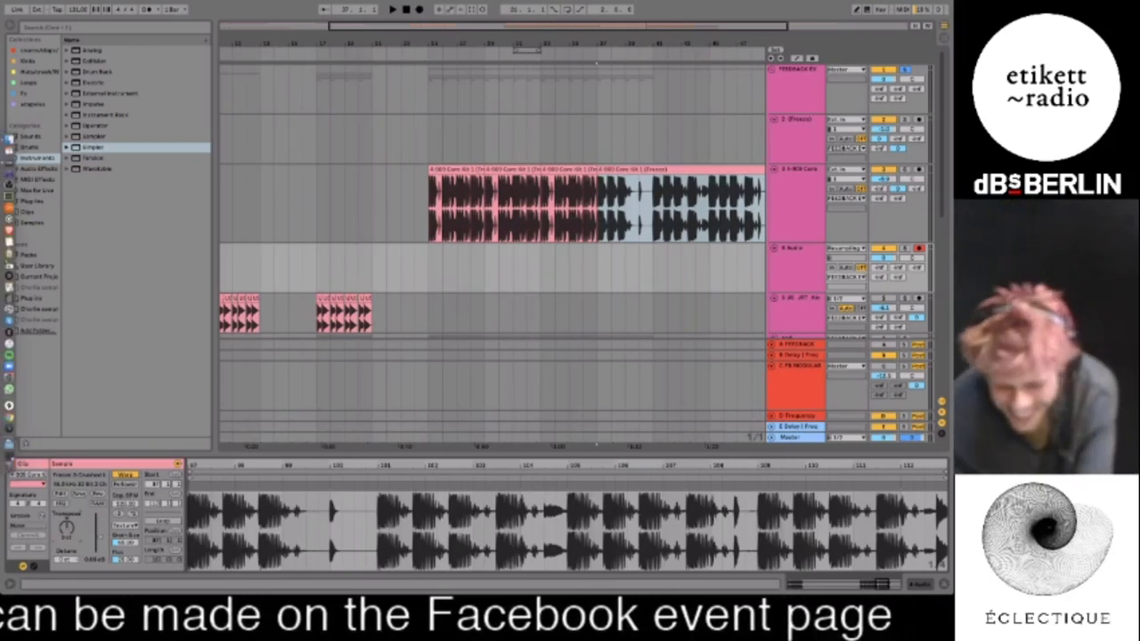
click(384, 394)
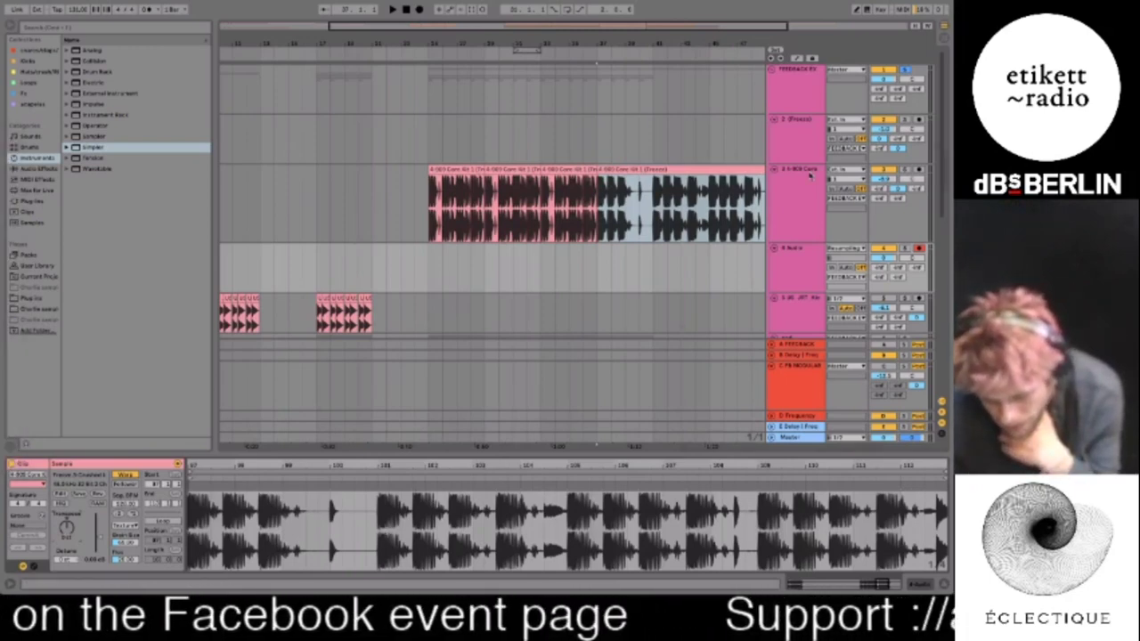
Unfold the D Frequency return track alongside the C FB MODULAR return track
scroll(811, 175, down, 8)
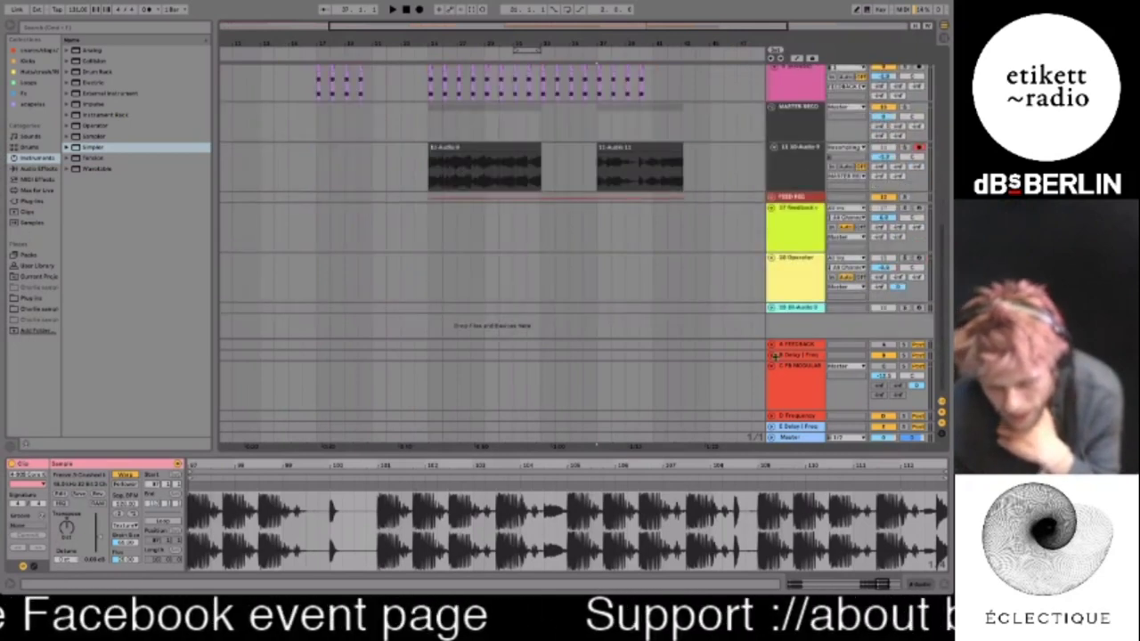
click(773, 366)
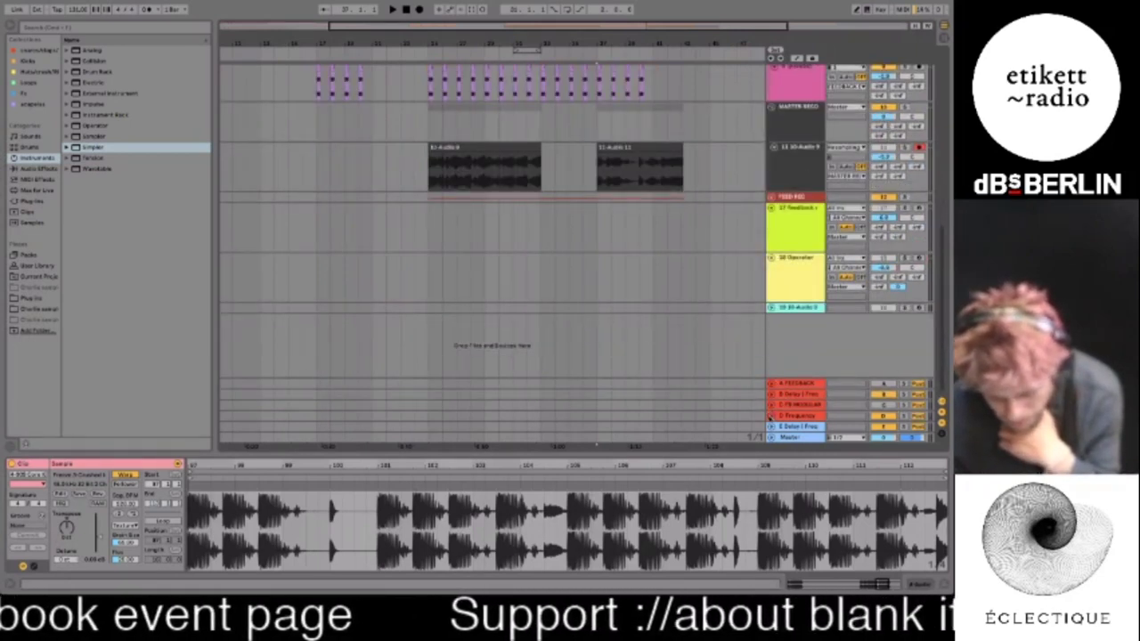
click(772, 416)
click(771, 366)
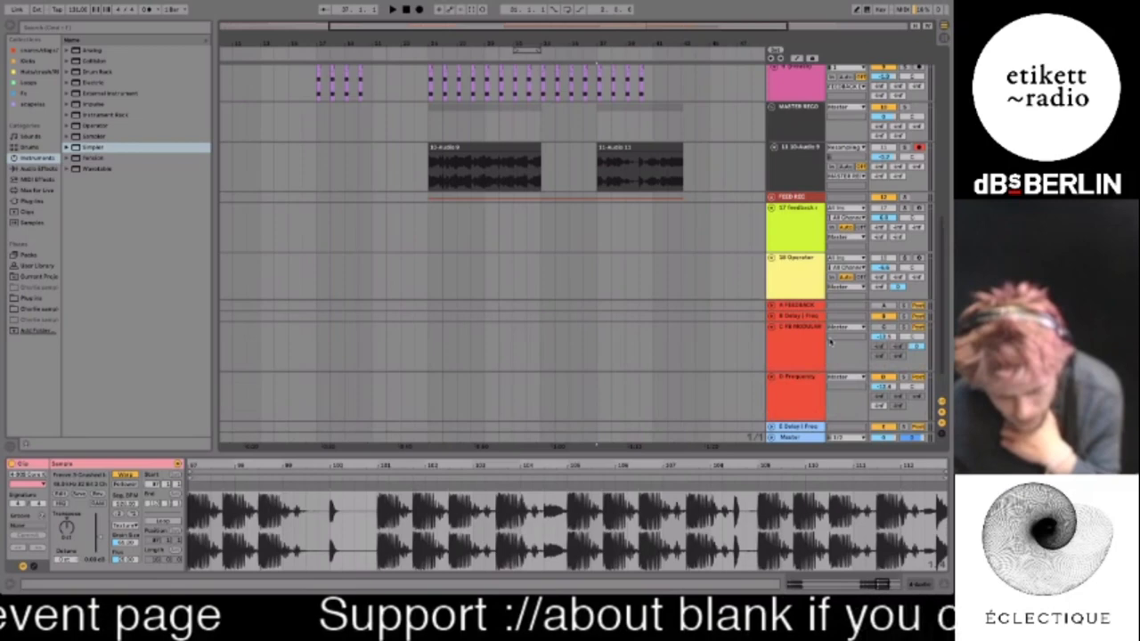
Examine the FB MODULAR return track's effect chain, from EQ Eight, Delay and Saturator through the LFO modulators to Auto Filter
click(832, 341)
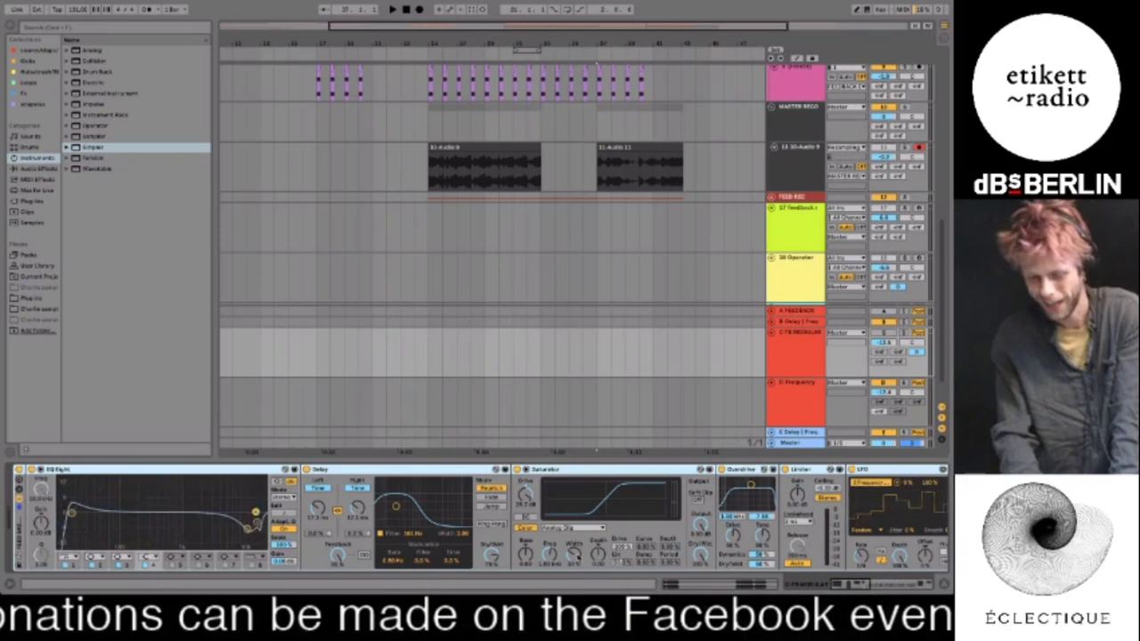
scroll(478, 516, right, 10)
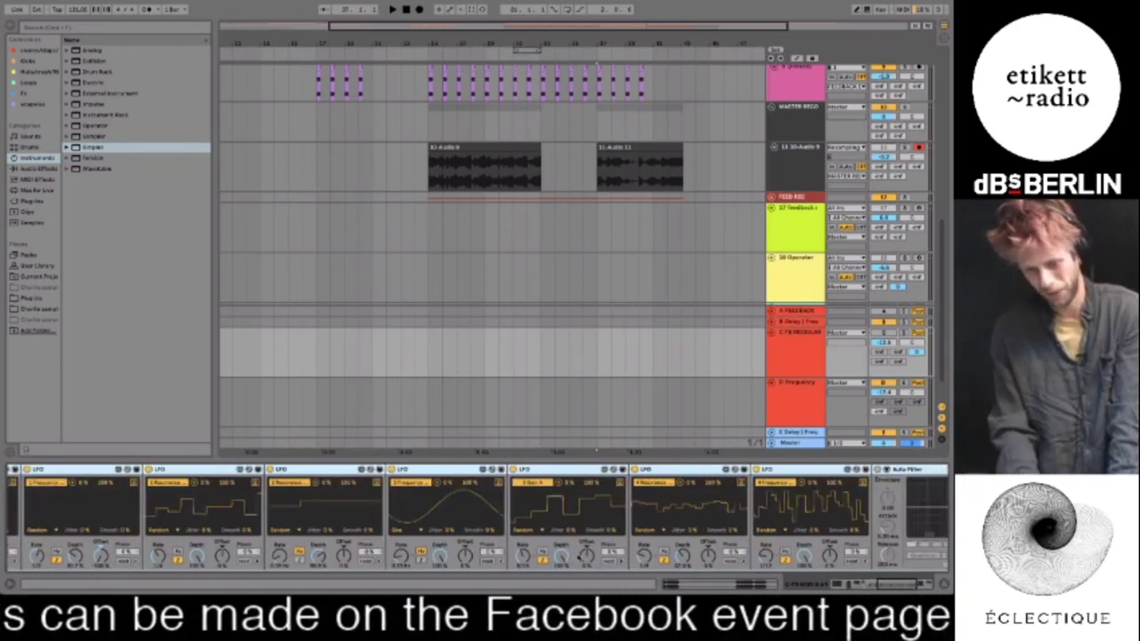
scroll(579, 558, right, 1)
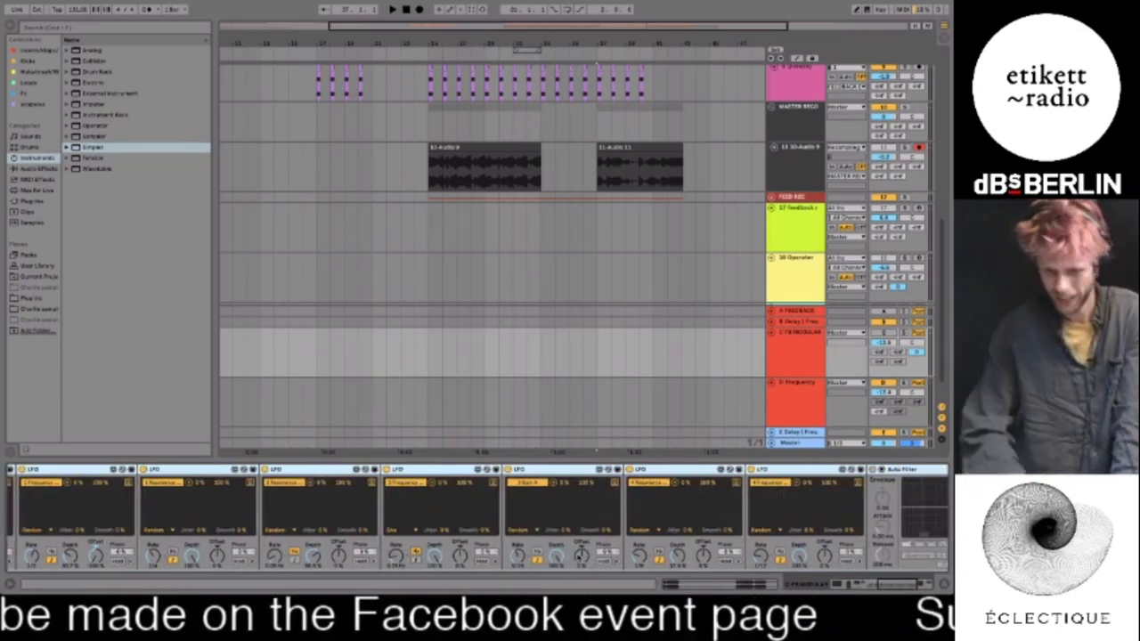
scroll(477, 516, left, 5)
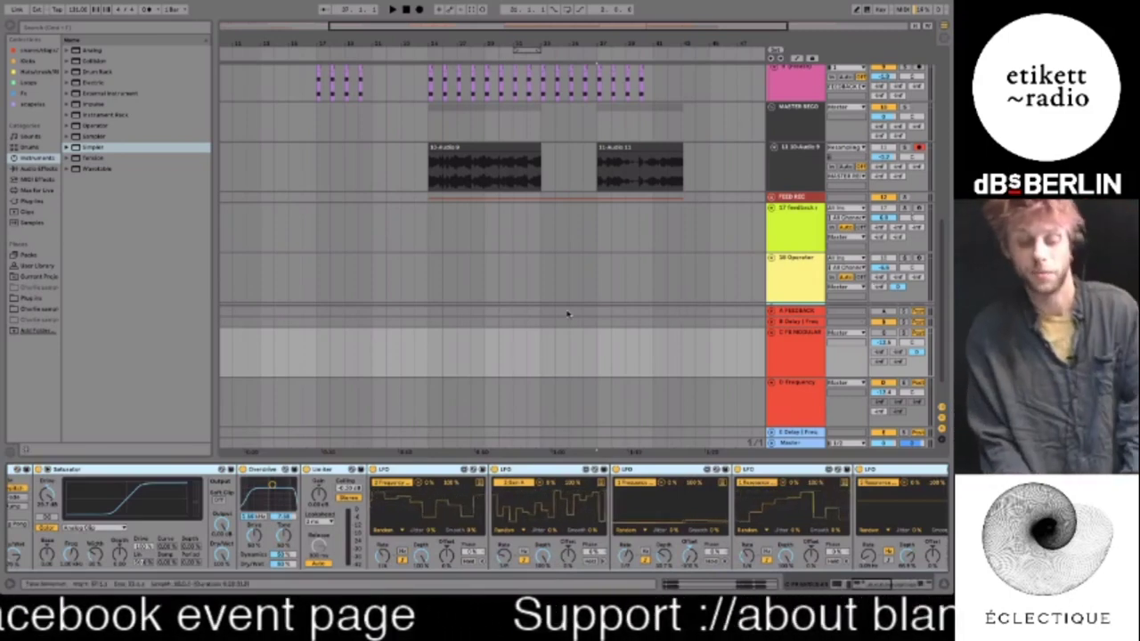
scroll(228, 491, left, 5)
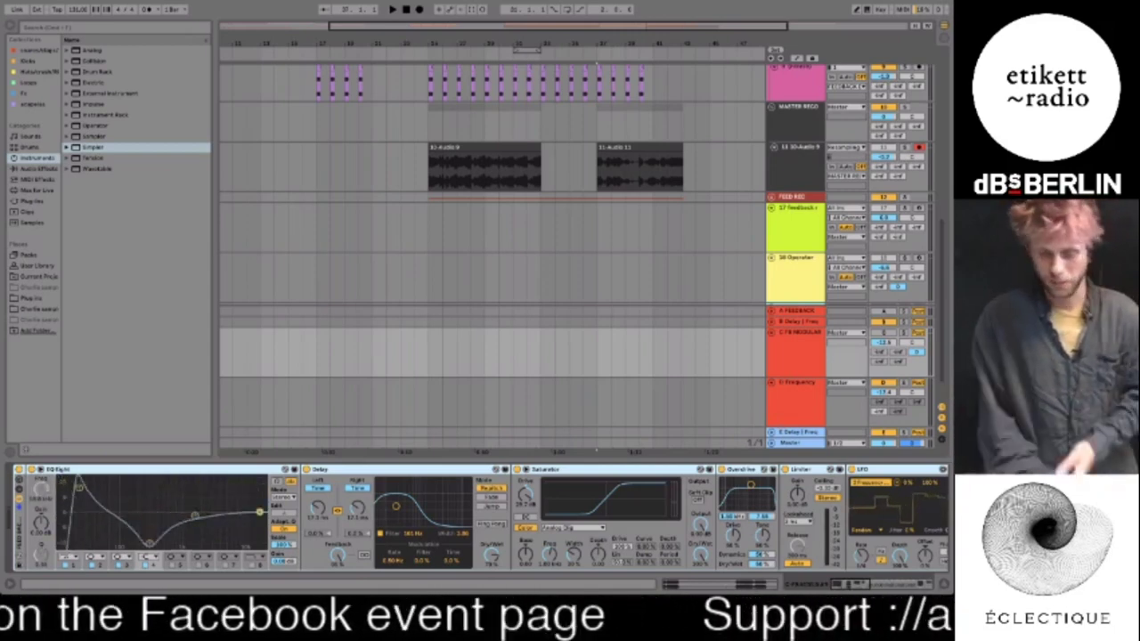
scroll(488, 94, up, 5)
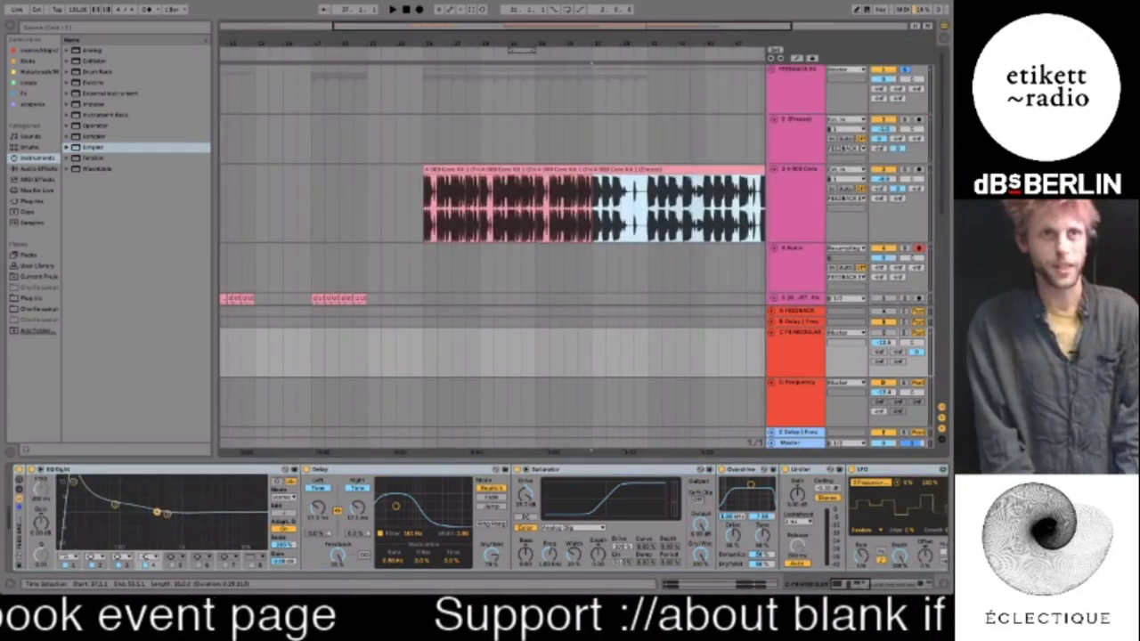
scroll(571, 236, down, 10)
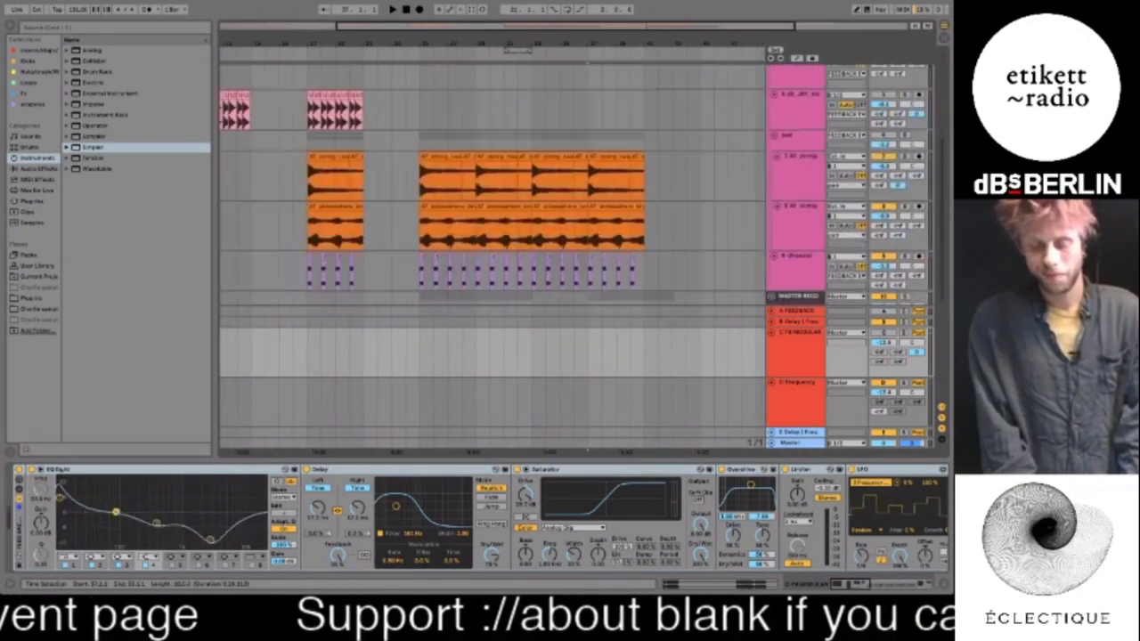
scroll(571, 236, up, 5)
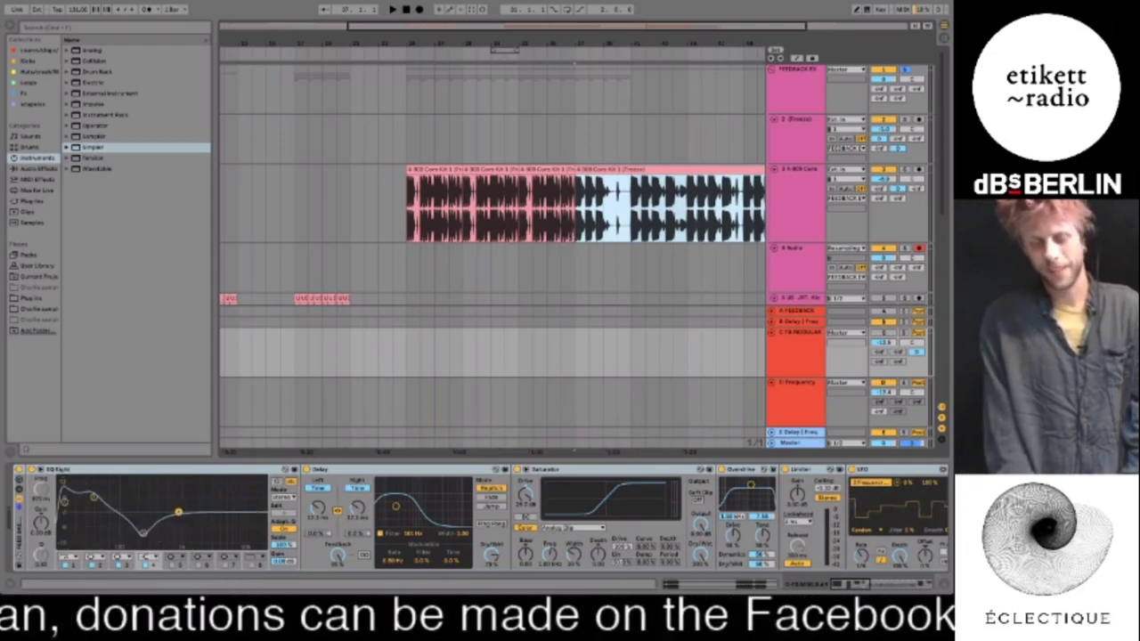
click(732, 510)
scroll(732, 510, right, 2)
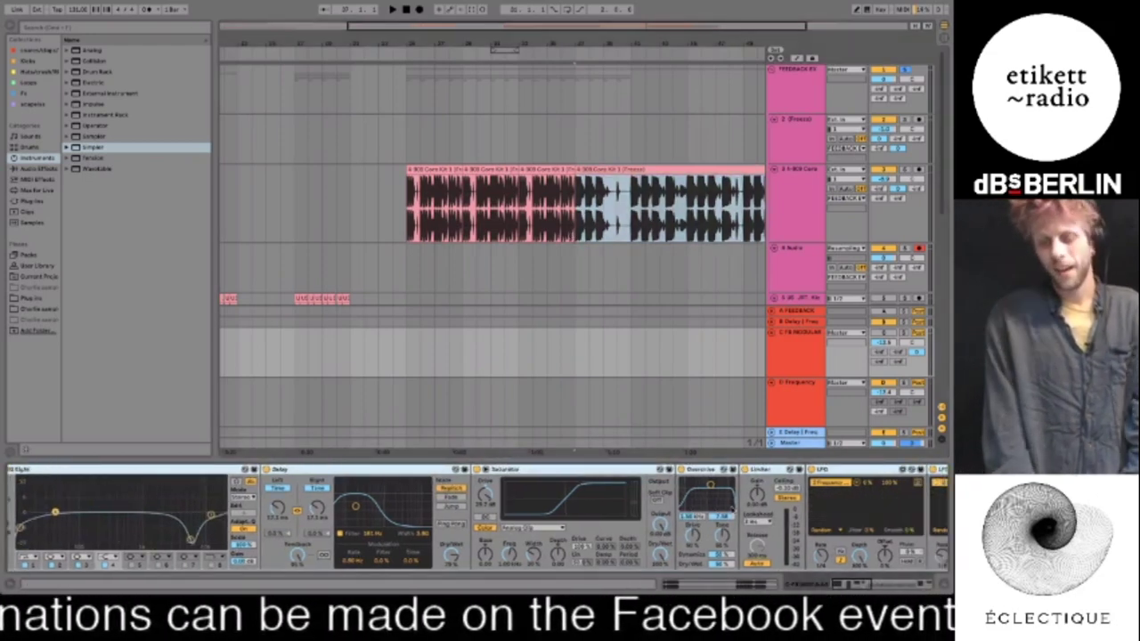
scroll(733, 509, right, 6)
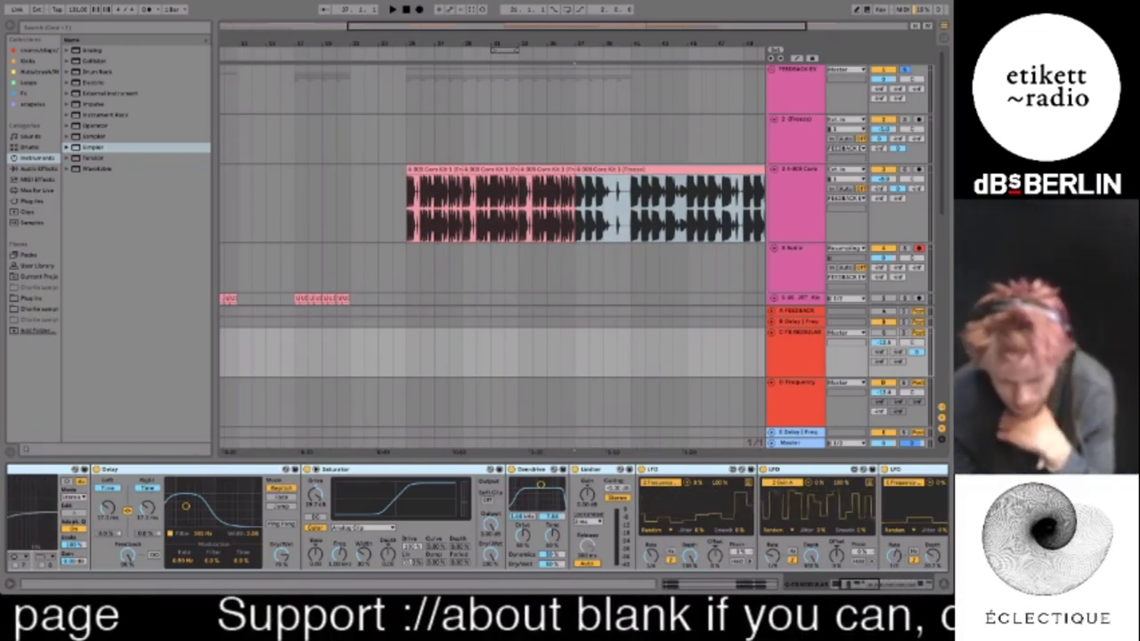
Examine the FB MODULAR return chain from Saturator, Overdrive and Limiter to the following LFO modulators
scroll(687, 527, right, 2)
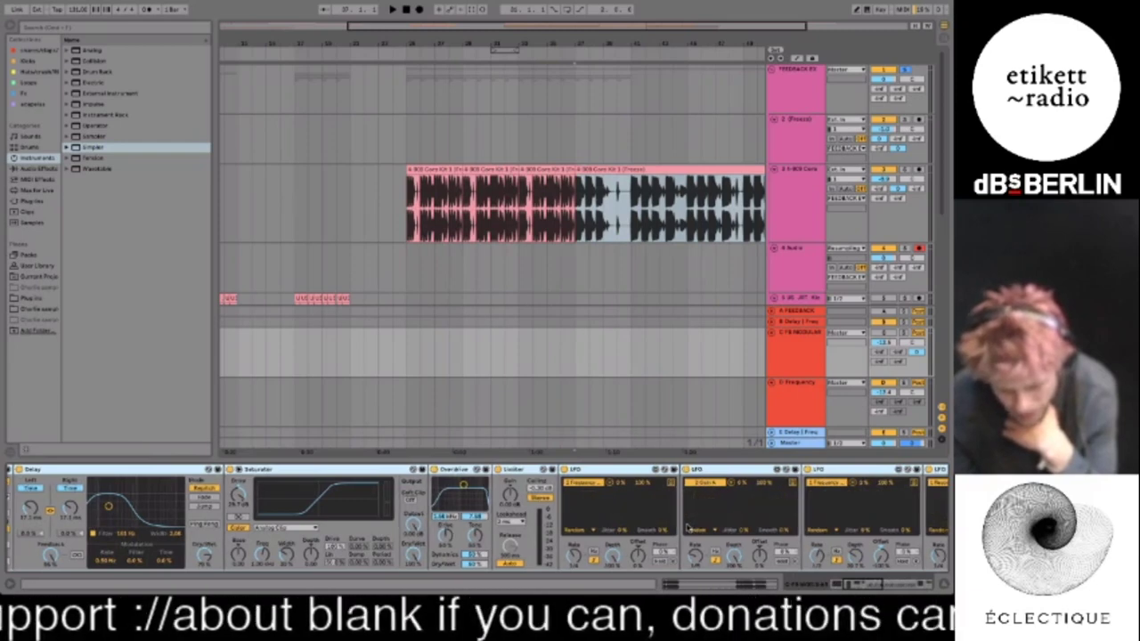
scroll(687, 527, right, 1)
scroll(687, 527, right, 1)
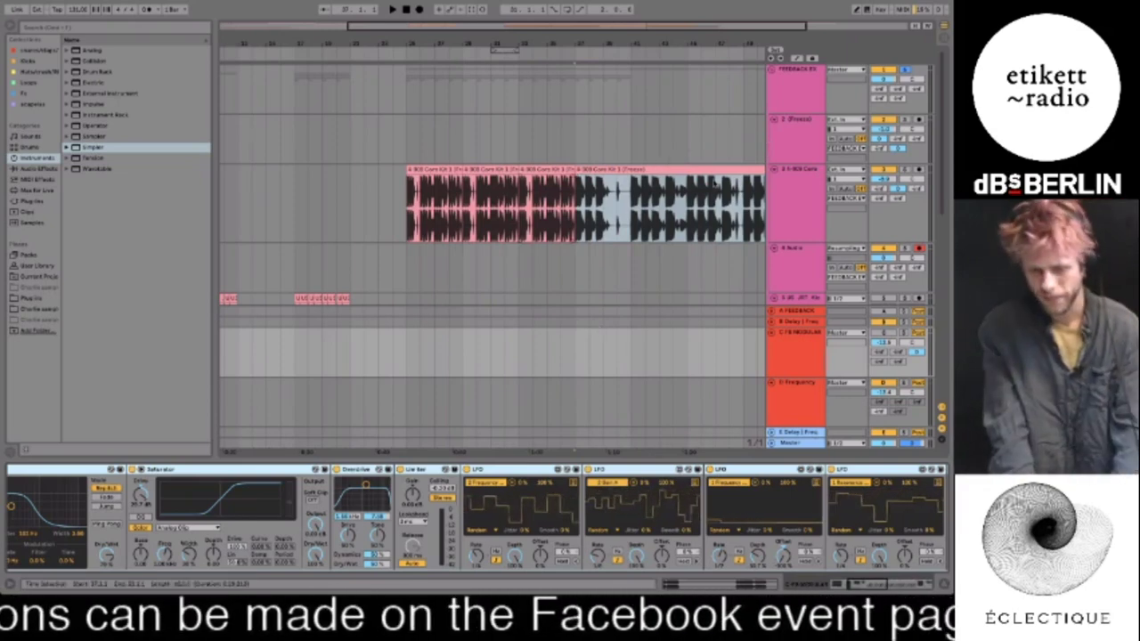
Move the last bar of the first drum clip to the empty space after the second clip and loop that bar
scroll(713, 183, down, 3)
scroll(713, 183, right, 3)
drag(497, 116, 745, 82)
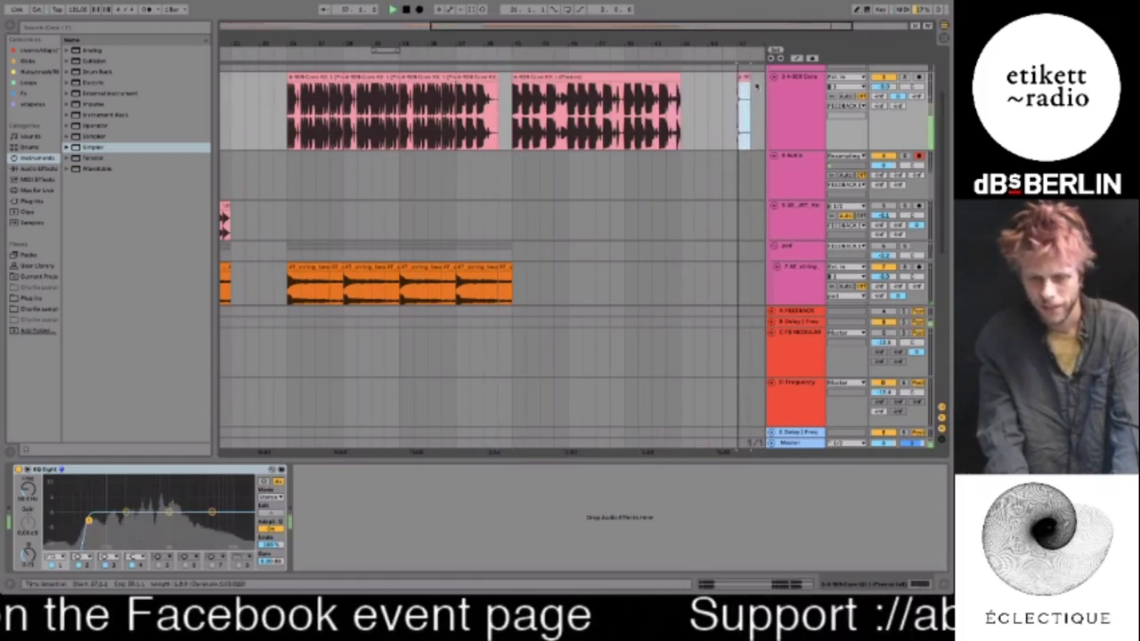
key(ctrl+l)
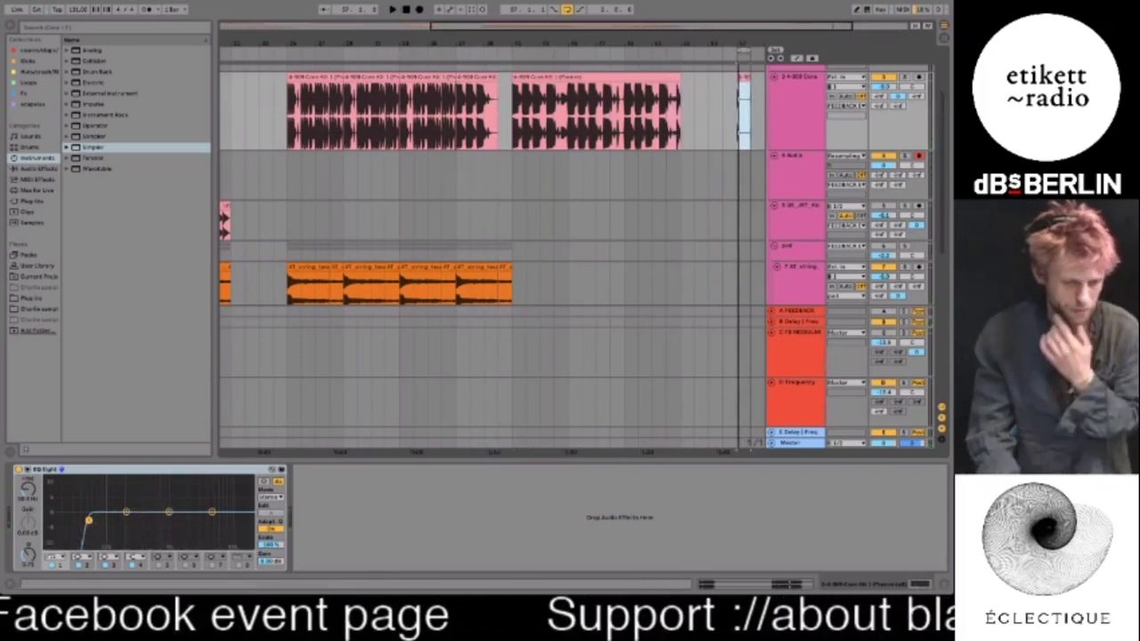
Add a Delay after the drum track's EQ Eight, remove the mistakenly added Drum Buss, and switch the Delay from Sync to Time mode
click(22, 170)
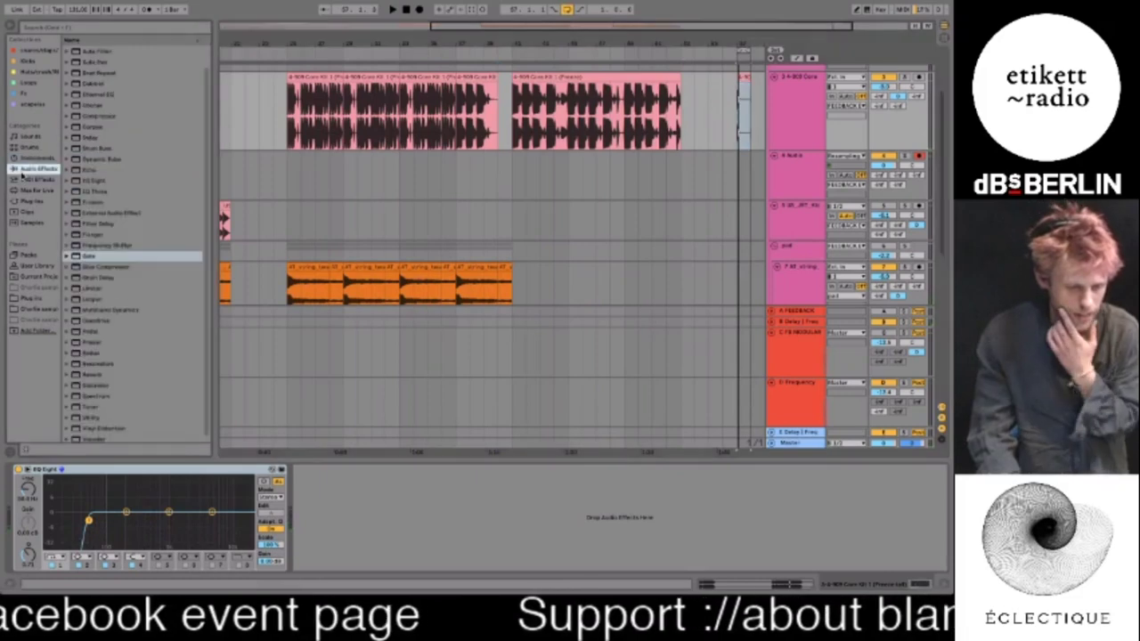
double_click(98, 148)
double_click(94, 138)
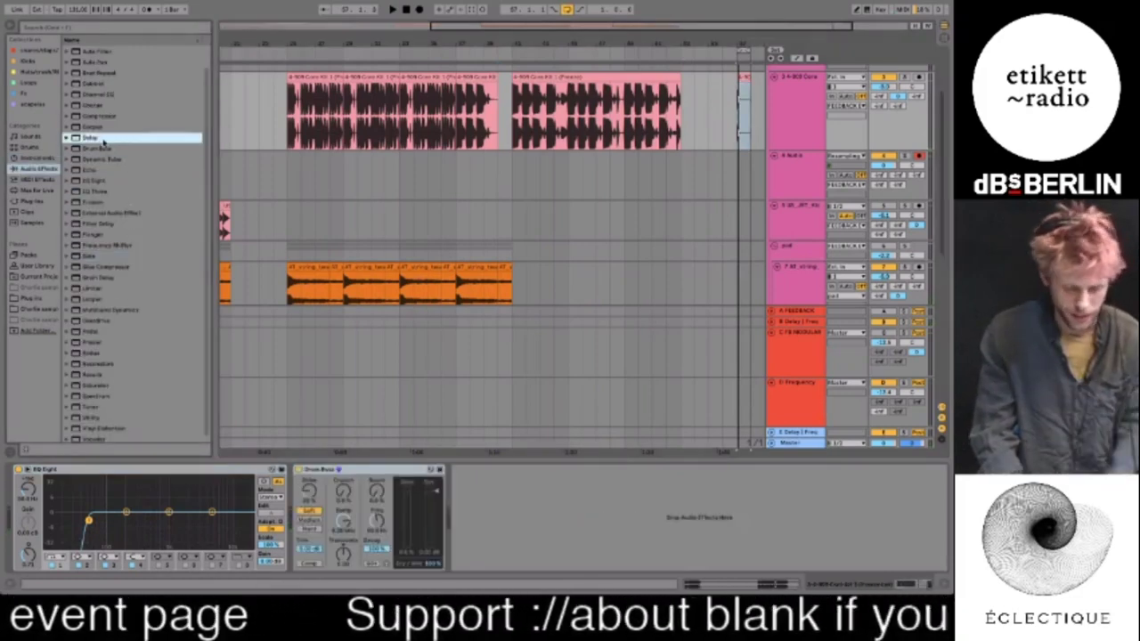
click(338, 470)
key(Delete)
click(309, 490)
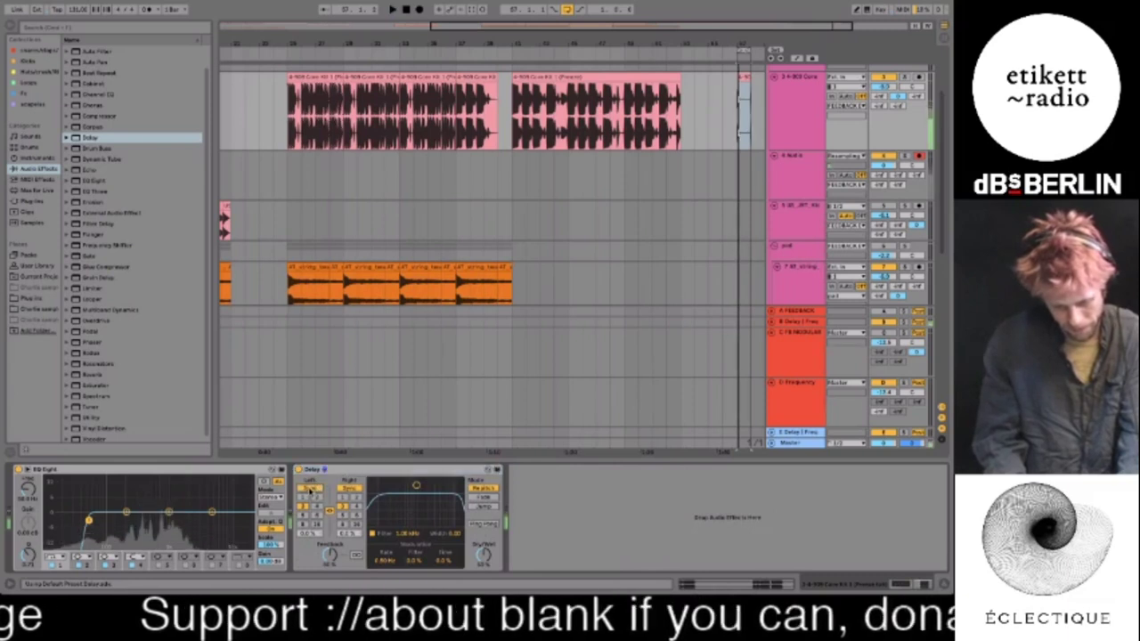
key(space)
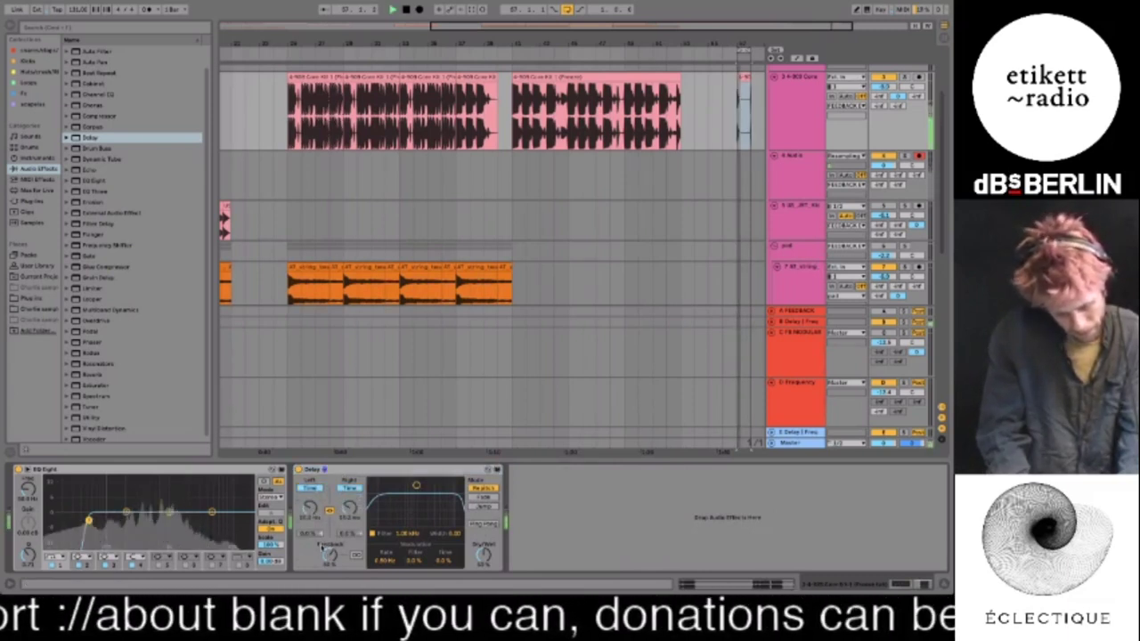
key(space)
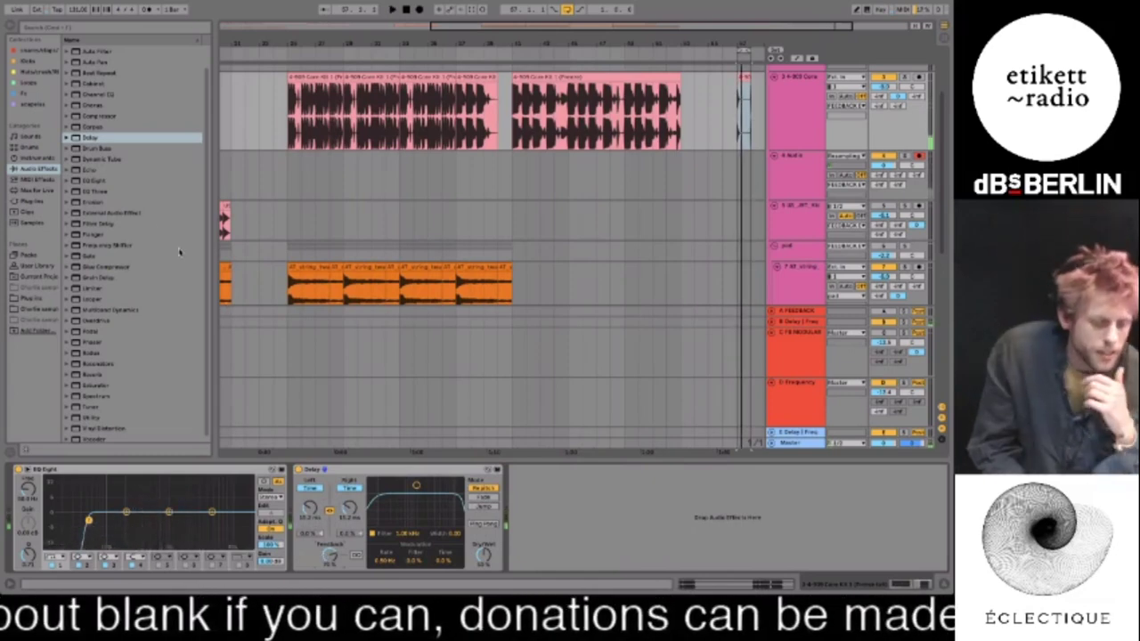
Add the Max for Live LFO after the Delay, map it to the Delay's time with a shallow depth, and audition the loop
click(36, 191)
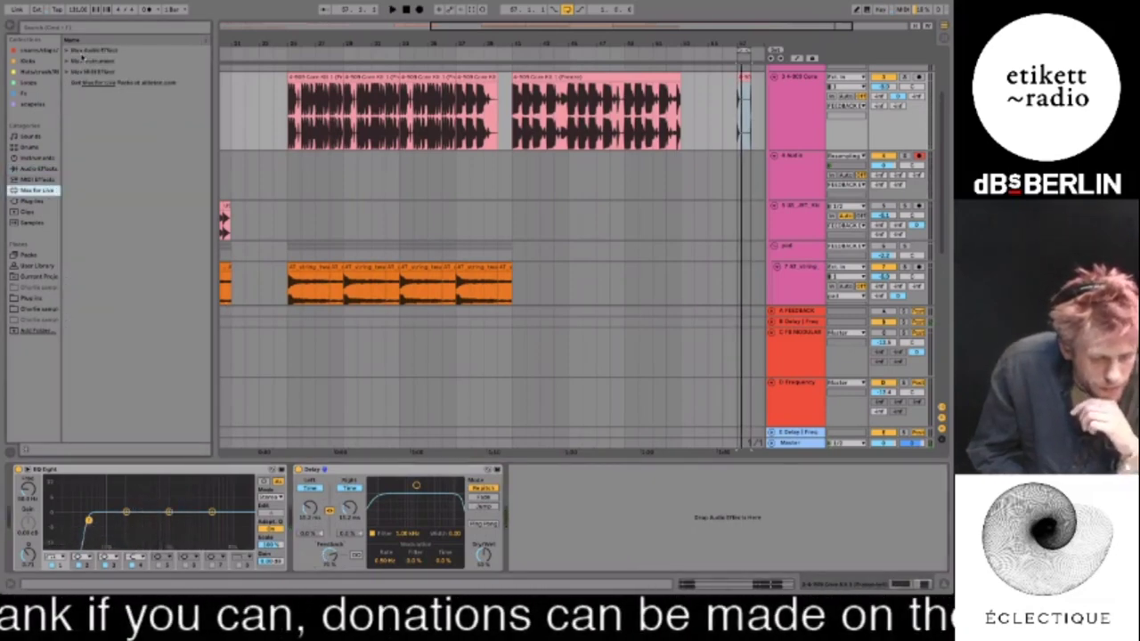
click(68, 51)
click(96, 276)
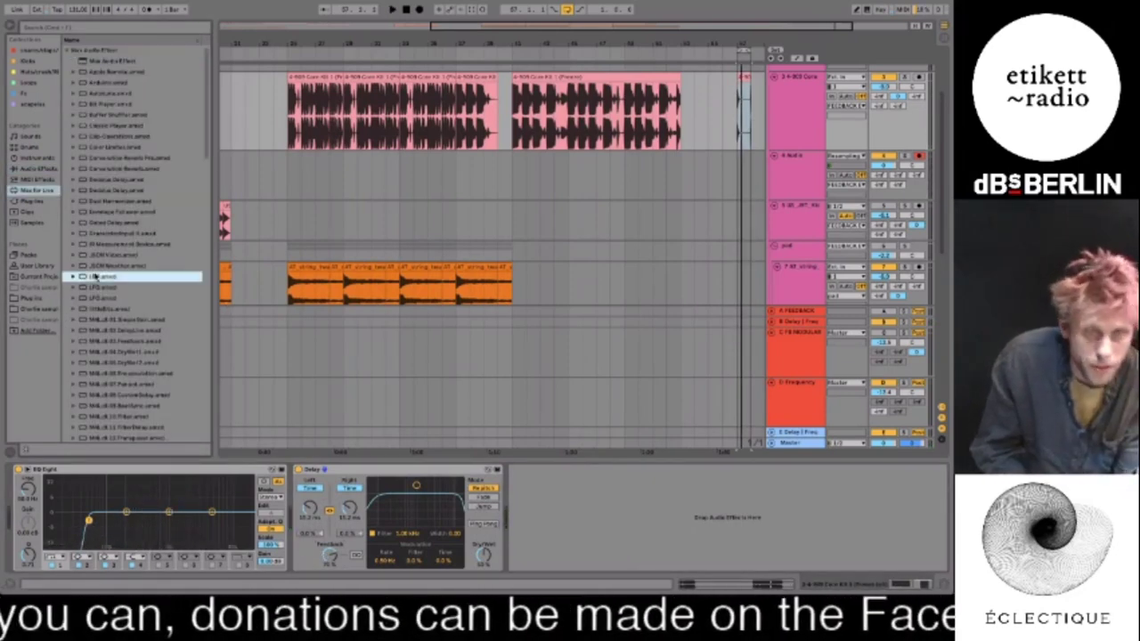
double_click(95, 276)
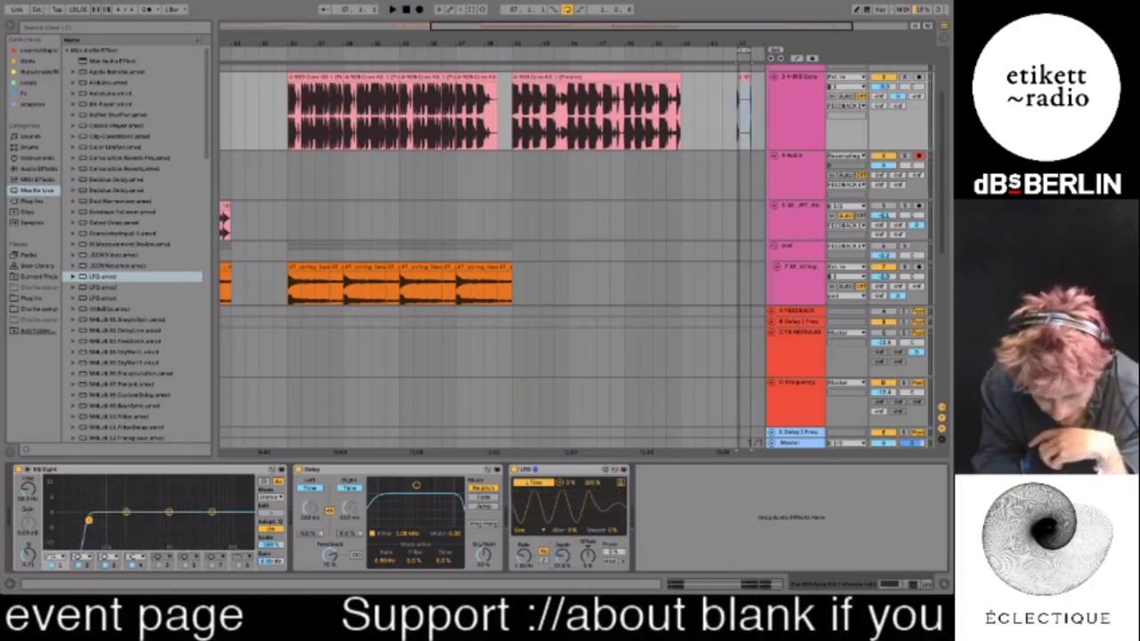
key(space)
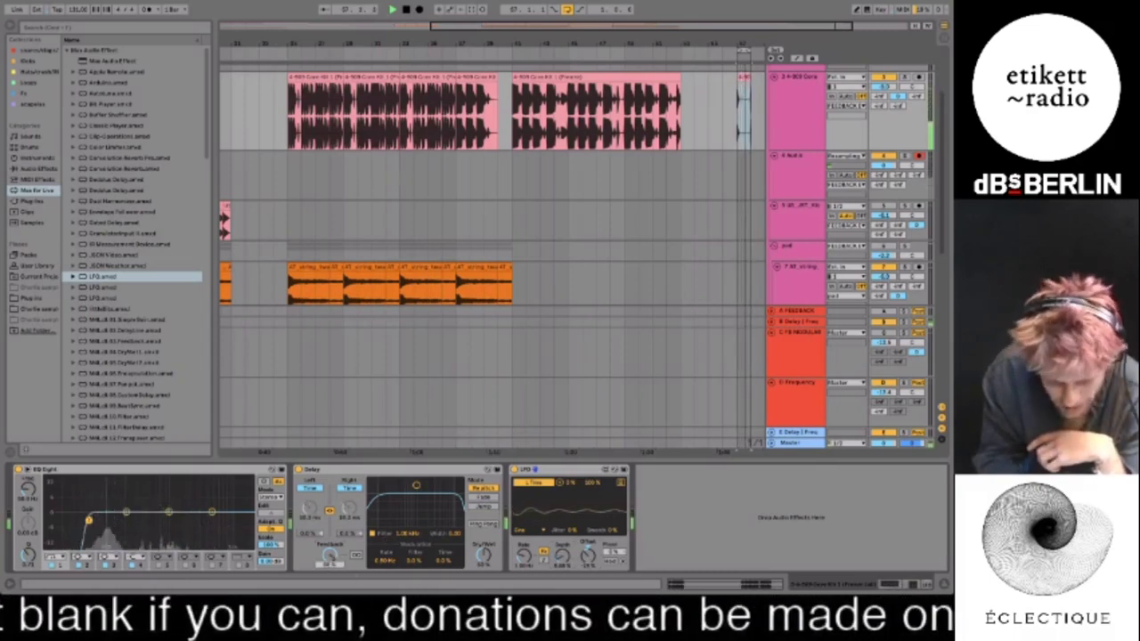
key(space)
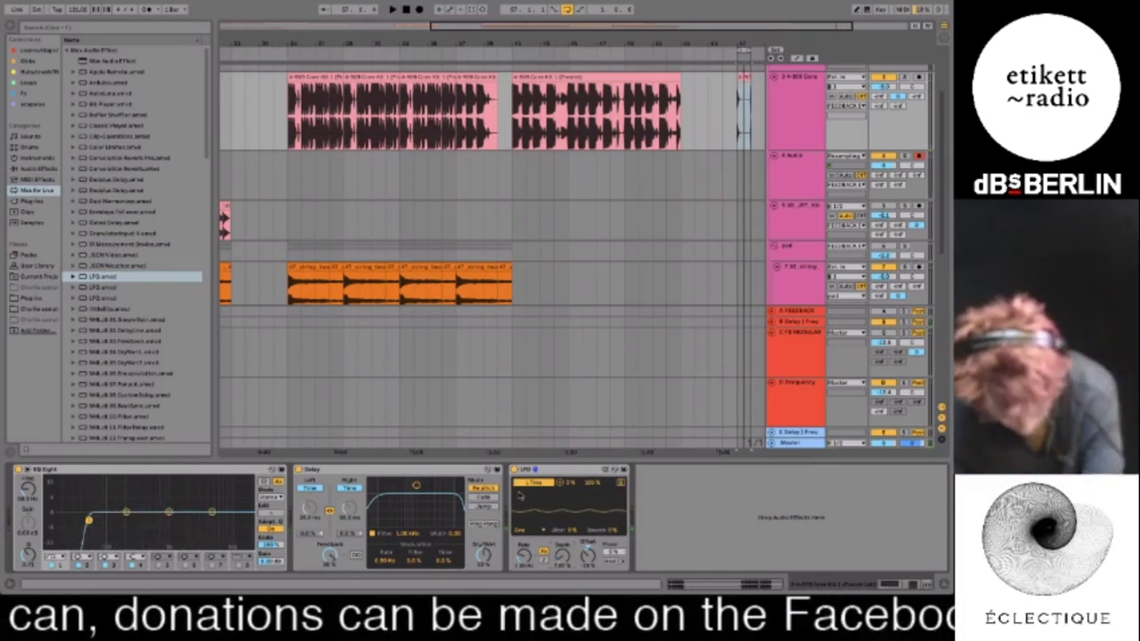
Set the LFO's waveform to Random, increase its modulation depth, and audition the loop
click(527, 532)
click(532, 510)
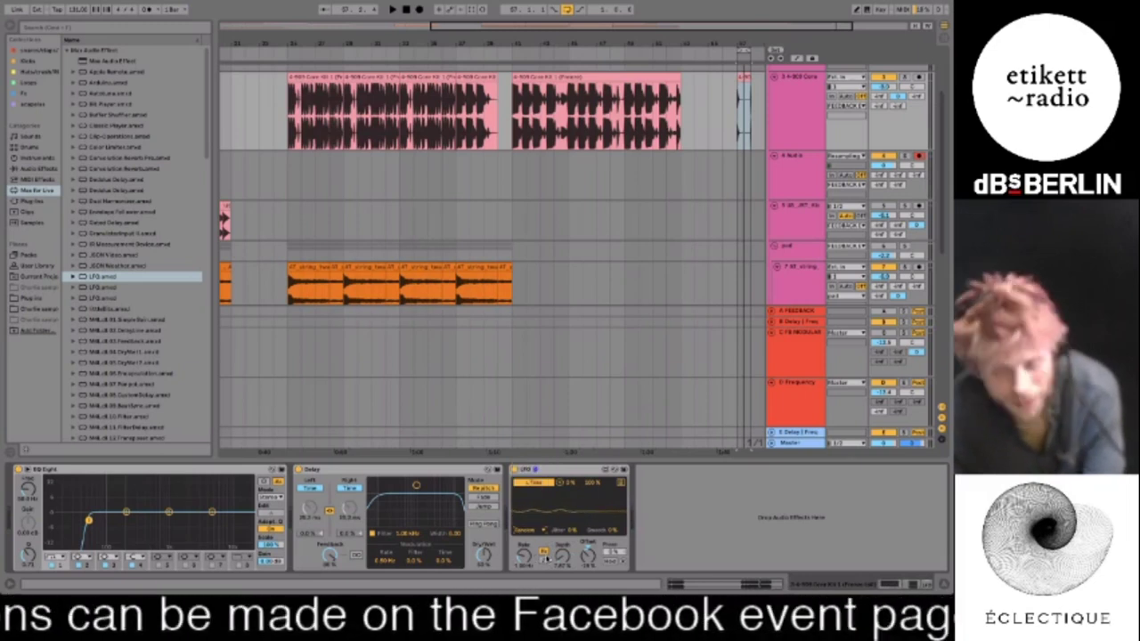
drag(565, 557, 566, 562)
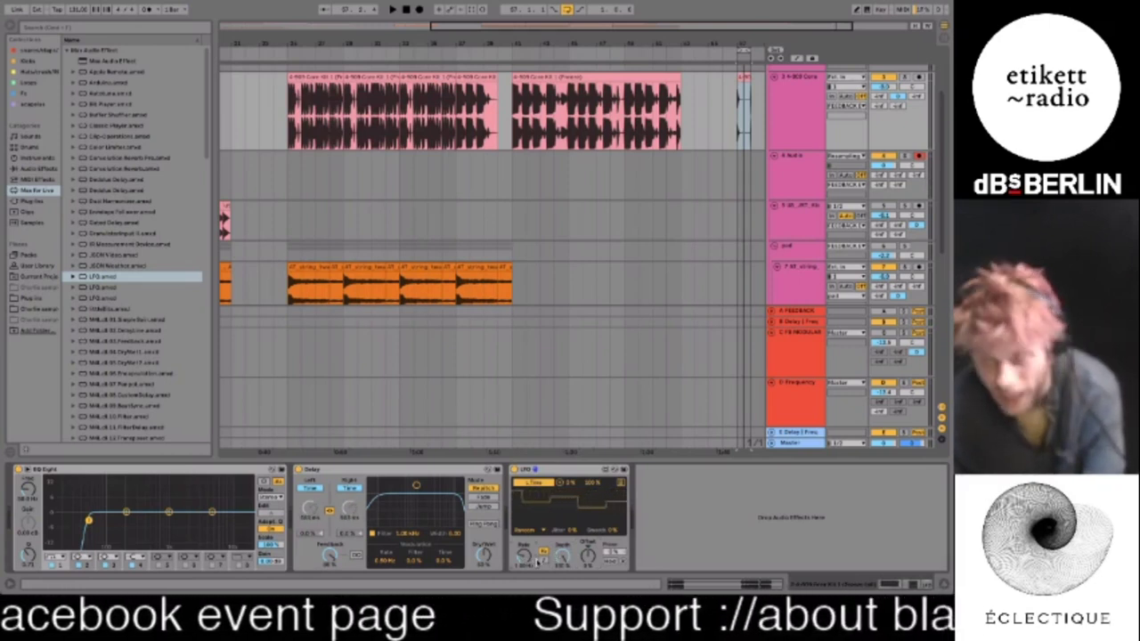
key(space)
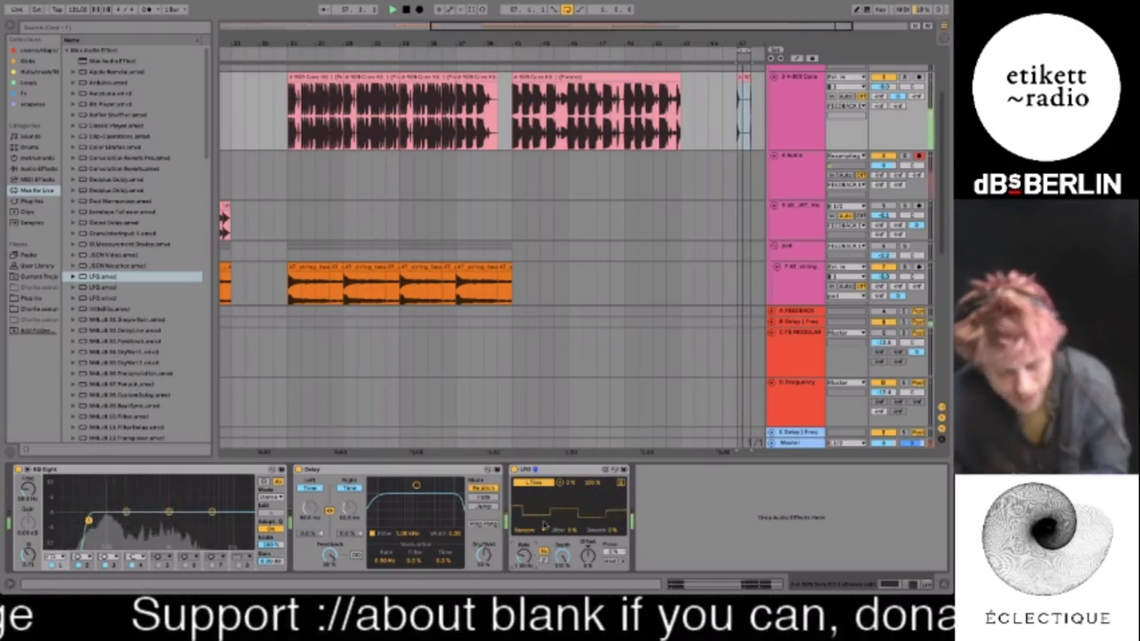
key(space)
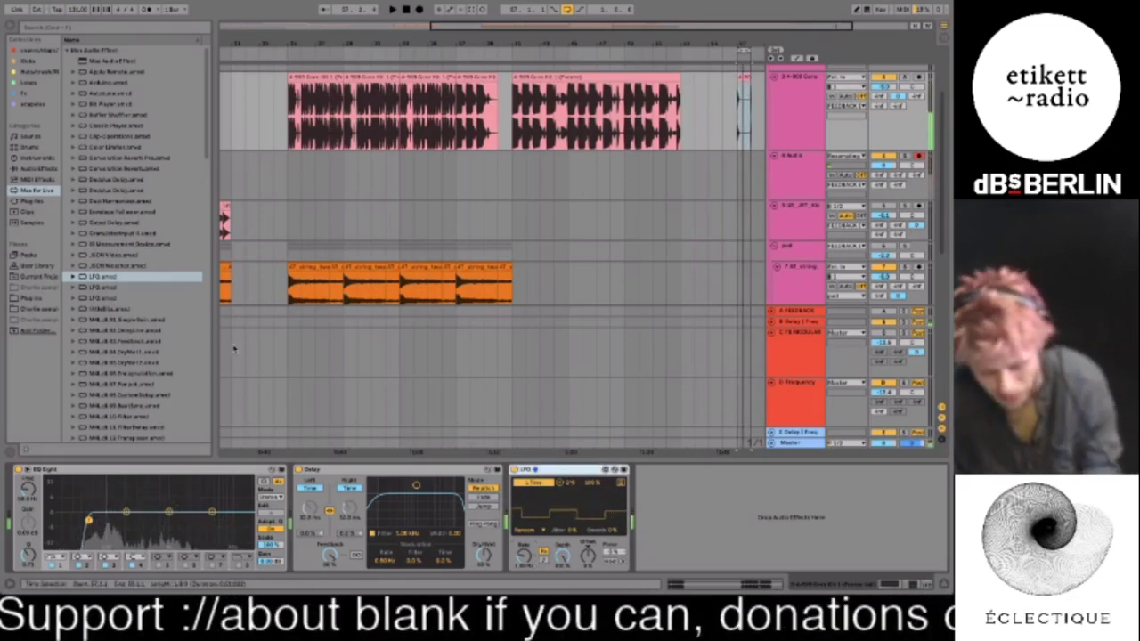
click(319, 405)
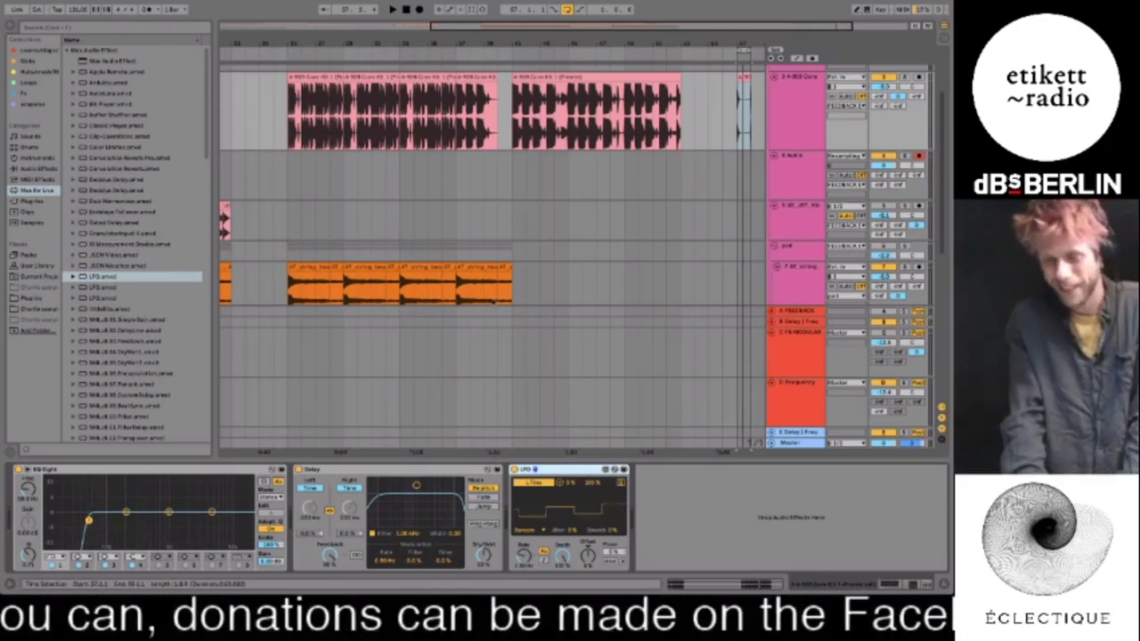
mouse_move(768, 32)
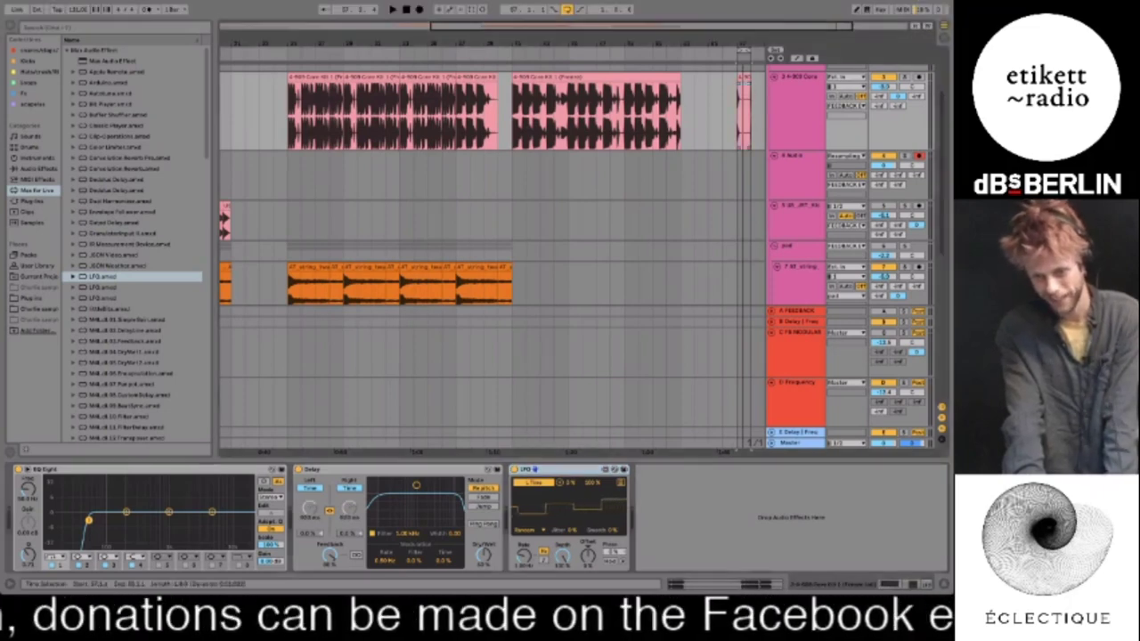